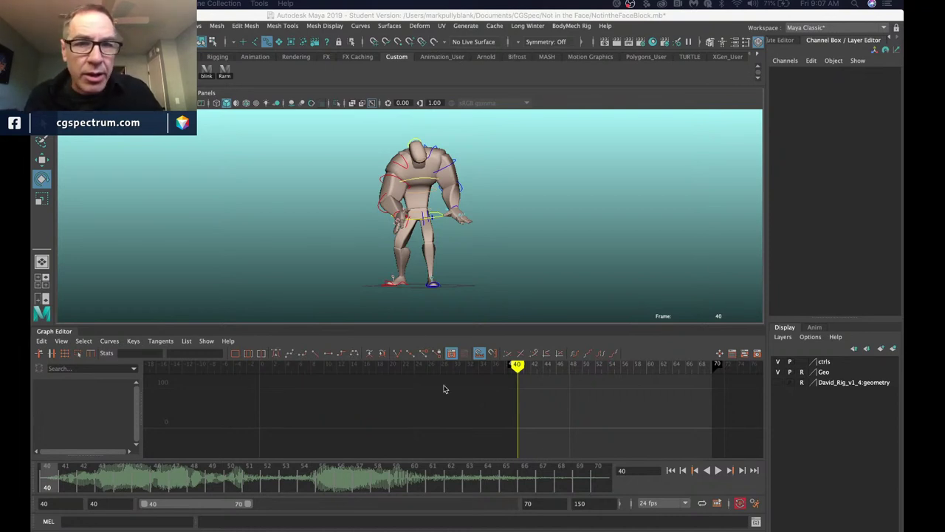
Start a Grease Pencil drawing at frame 40 and sketch a crouched, bent-over figure beside the character.
{"action": "left_click", "coordinate": [265, 103]}
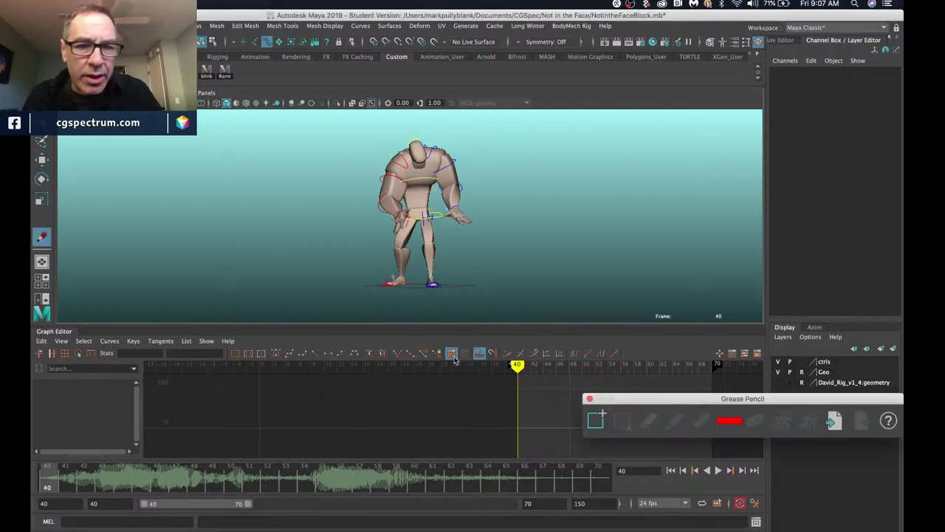
{"action": "left_click", "coordinate": [595, 420]}
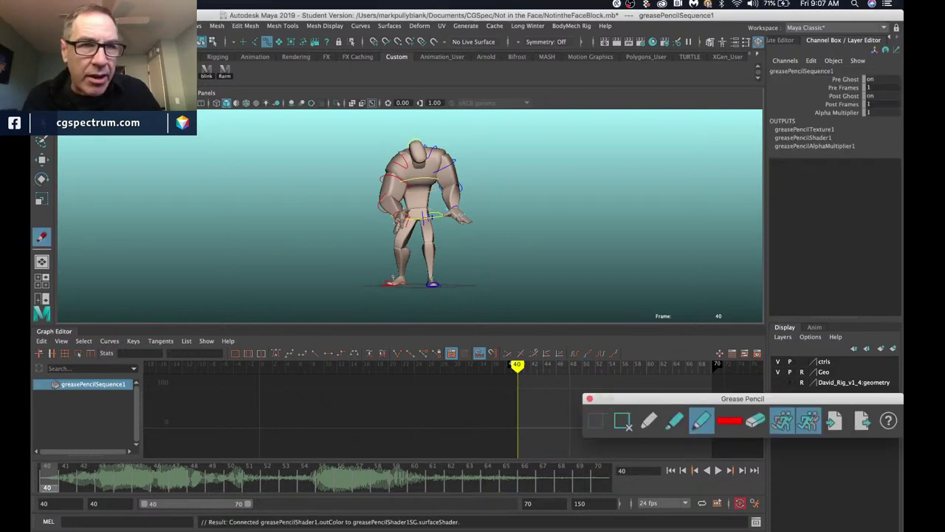
{"action": "left_click", "coordinate": [206, 93]}
{"action": "left_click", "coordinate": [276, 136]}
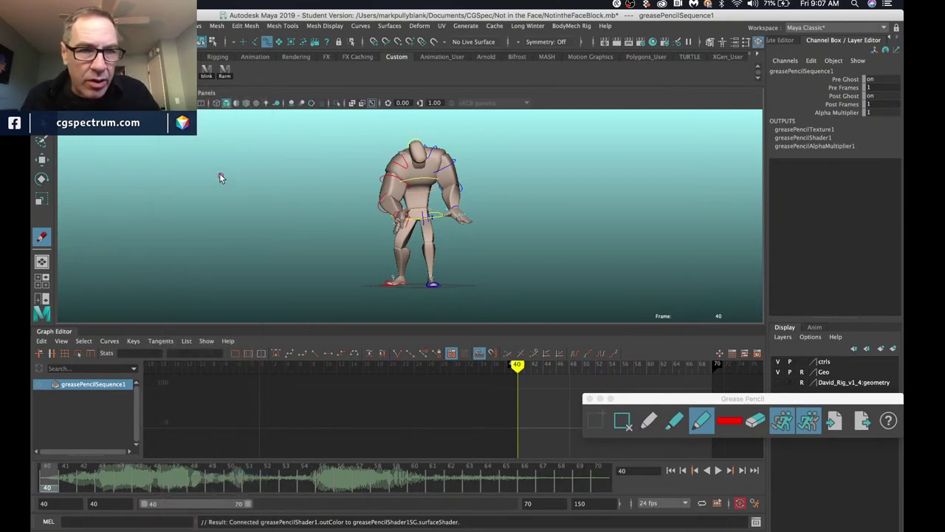
{"action": "left_click_drag", "start_coordinate": [220, 174], "coordinate": [196, 205]}
{"action": "mouse_move", "coordinate": [230, 235]}
{"action": "left_mouse_down"}
{"action": "mouse_move", "coordinate": [263, 248]}
{"action": "mouse_move", "coordinate": [245, 272]}
{"action": "left_mouse_up"}
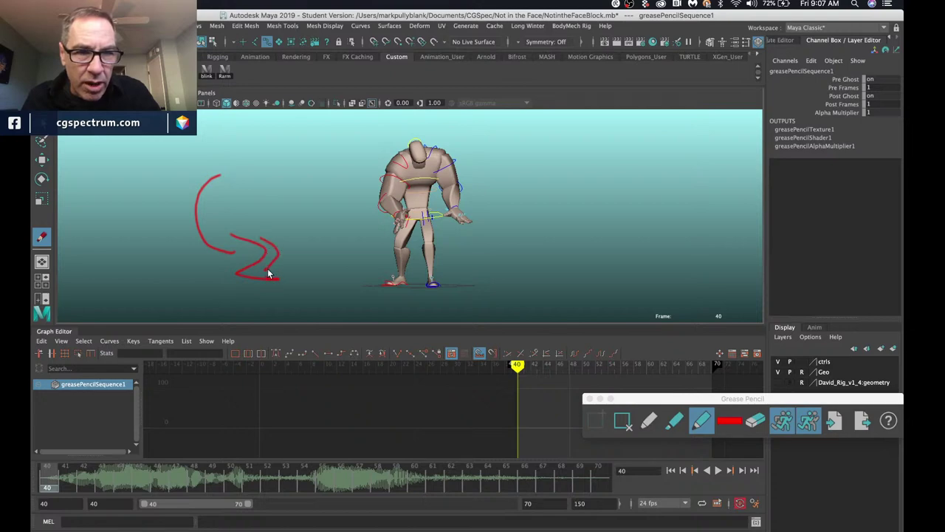
{"action": "left_click_drag", "start_coordinate": [227, 181], "coordinate": [219, 199]}
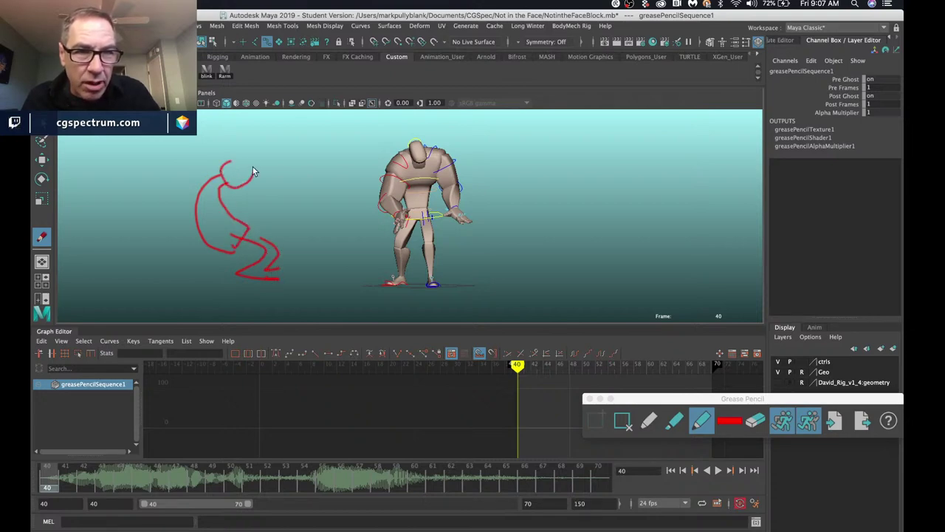
{"action": "left_click_drag", "start_coordinate": [253, 167], "coordinate": [220, 171]}
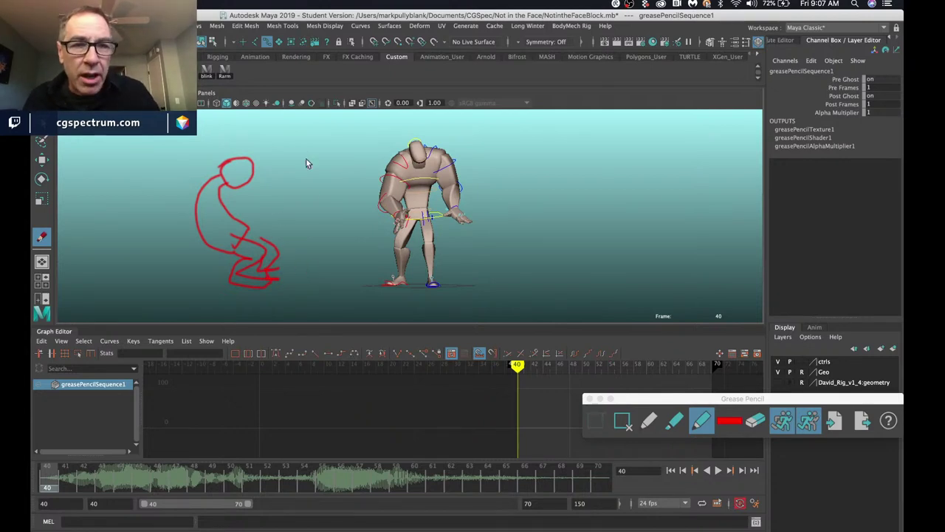
Sketch a tall, stretched standing figure with a round head between the crouched sketch and the character.
{"action": "mouse_move", "coordinate": [300, 130]}
{"action": "left_mouse_down"}
{"action": "mouse_move", "coordinate": [320, 162]}
{"action": "mouse_move", "coordinate": [323, 236]}
{"action": "mouse_move", "coordinate": [304, 290]}
{"action": "mouse_move", "coordinate": [338, 289]}
{"action": "mouse_move", "coordinate": [305, 288]}
{"action": "mouse_move", "coordinate": [336, 286]}
{"action": "left_mouse_up"}
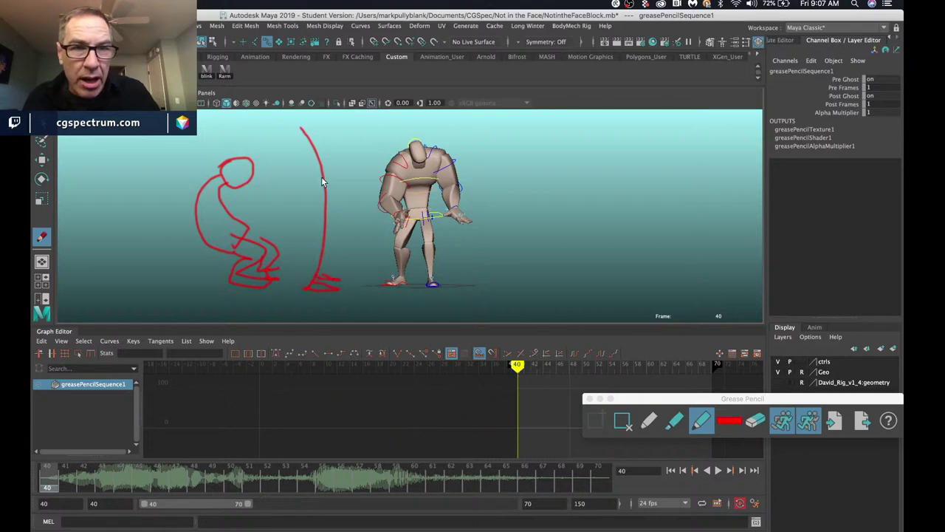
{"action": "left_click", "coordinate": [290, 139]}
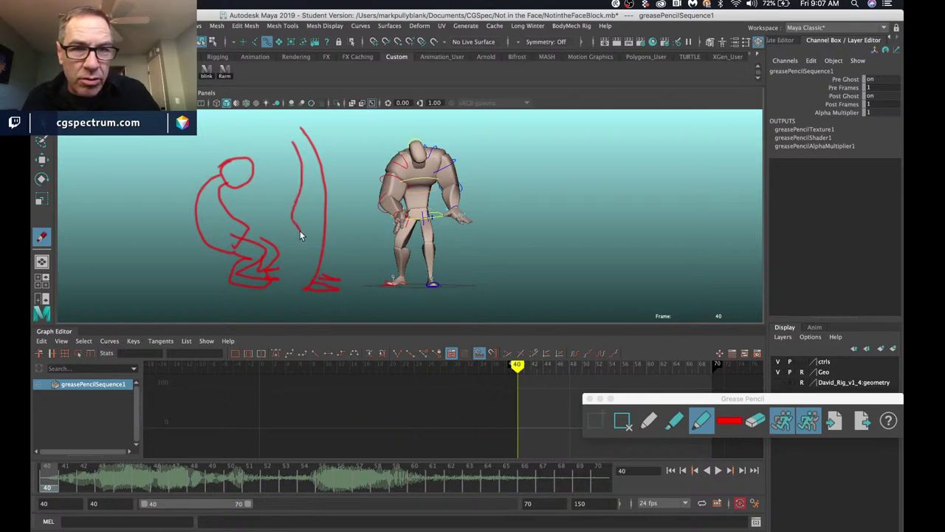
{"action": "mouse_move", "coordinate": [302, 144]}
{"action": "left_mouse_down"}
{"action": "mouse_move", "coordinate": [279, 127]}
{"action": "mouse_move", "coordinate": [301, 132]}
{"action": "mouse_move", "coordinate": [275, 116]}
{"action": "mouse_move", "coordinate": [302, 132]}
{"action": "mouse_move", "coordinate": [273, 112]}
{"action": "mouse_move", "coordinate": [287, 139]}
{"action": "left_mouse_up"}
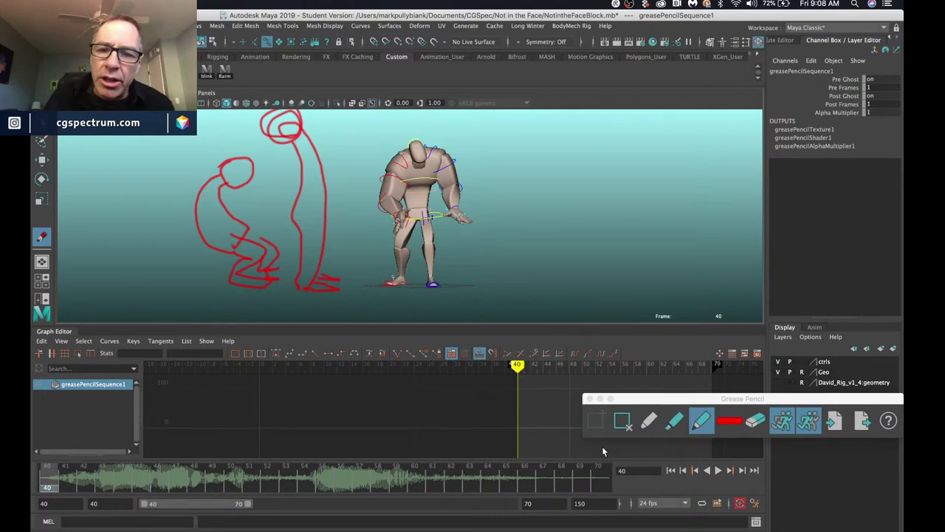
Delete the Grease Pencil frame holding both figure sketches and close the Grease Pencil tools.
{"action": "left_click", "coordinate": [624, 422]}
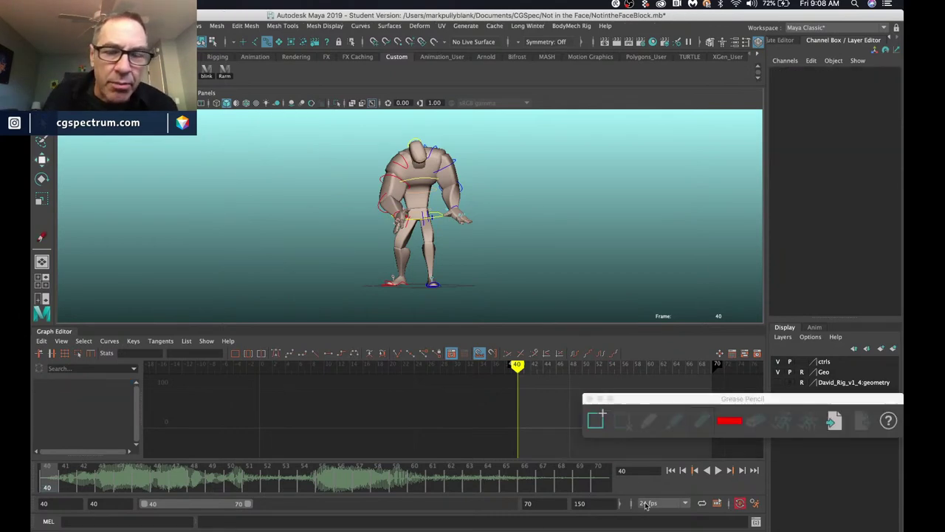
{"action": "left_click", "coordinate": [589, 399]}
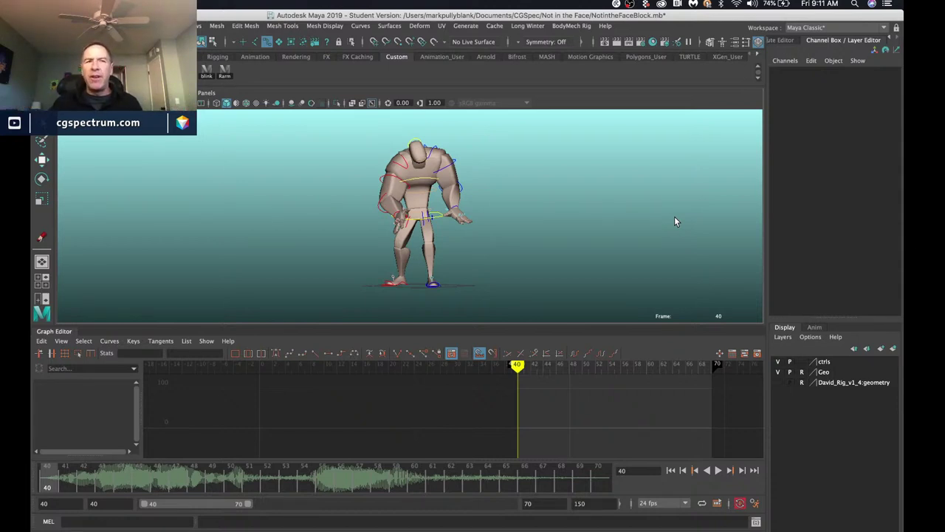
Play back the character animation over the 40 to 70 frame range and stop it.
{"action": "left_click", "coordinate": [718, 472]}
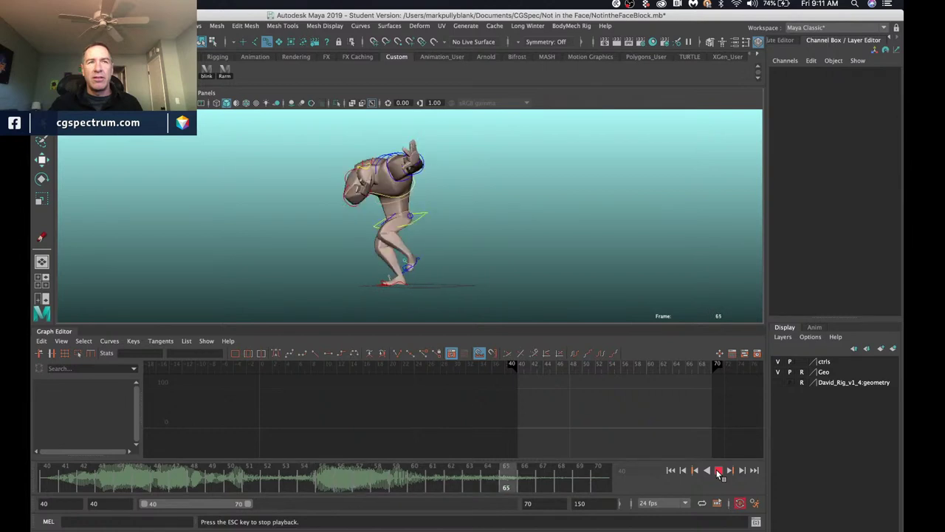
{"action": "left_click", "coordinate": [718, 471]}
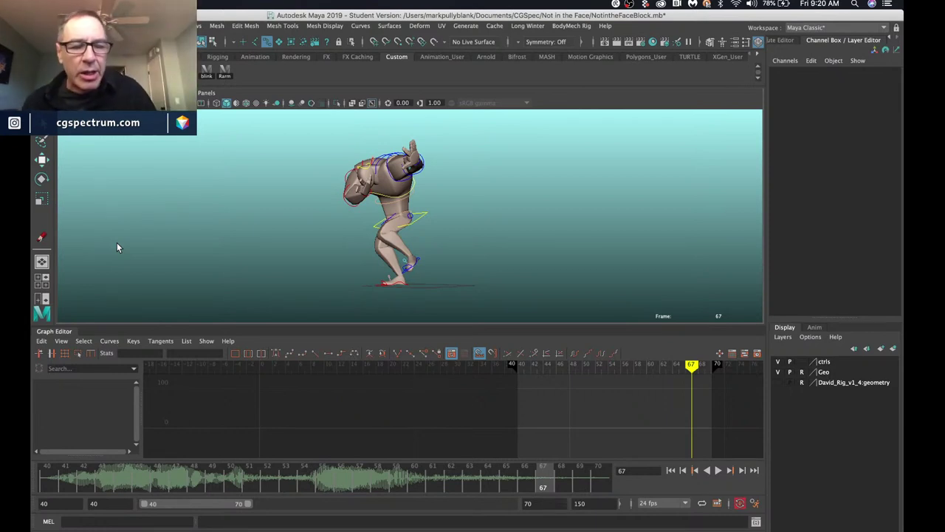
Open the Grease Pencil tools and add a new drawing frame at frame 40.
{"action": "middle_click_drag", "start_coordinate": [479, 215], "coordinate": [614, 212]}
{"action": "left_click", "coordinate": [41, 236]}
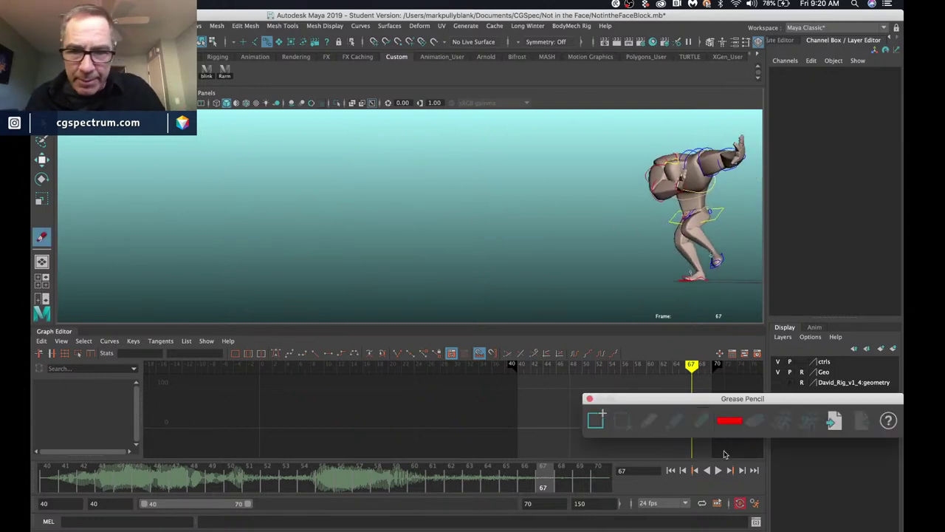
{"action": "left_click", "coordinate": [595, 421]}
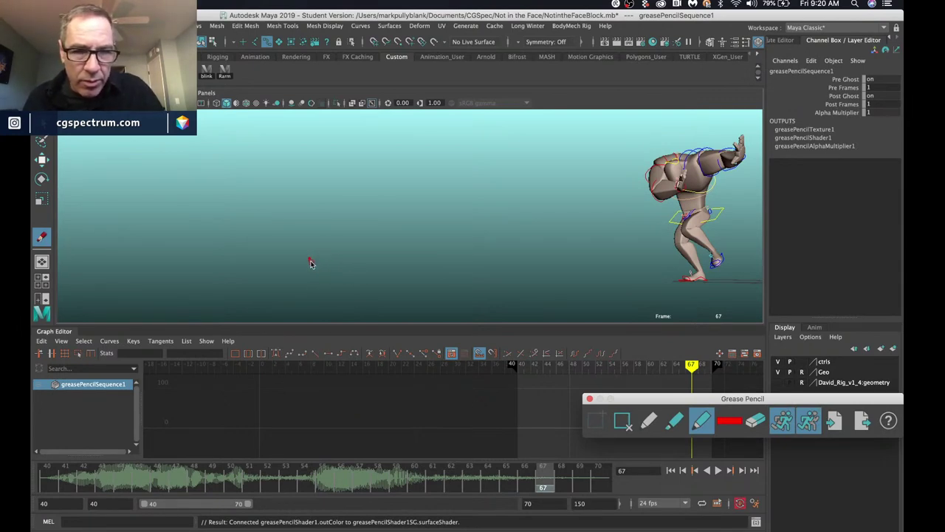
{"action": "left_click", "coordinate": [616, 416]}
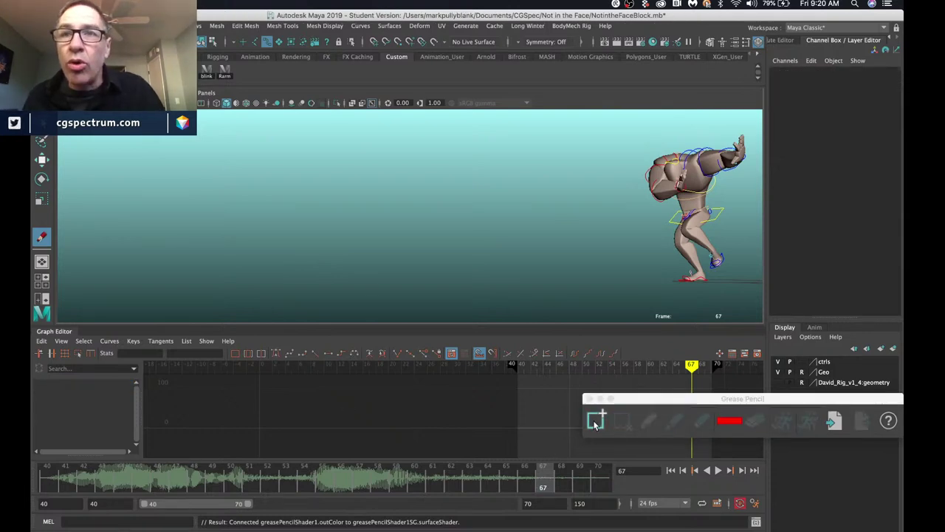
{"action": "key", "text": "alt+shift+v"}
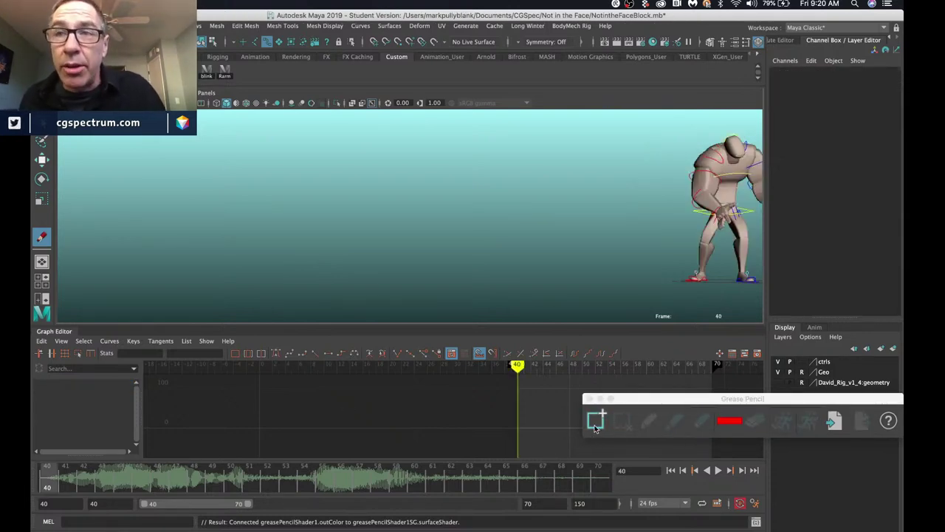
{"action": "left_click", "coordinate": [596, 422]}
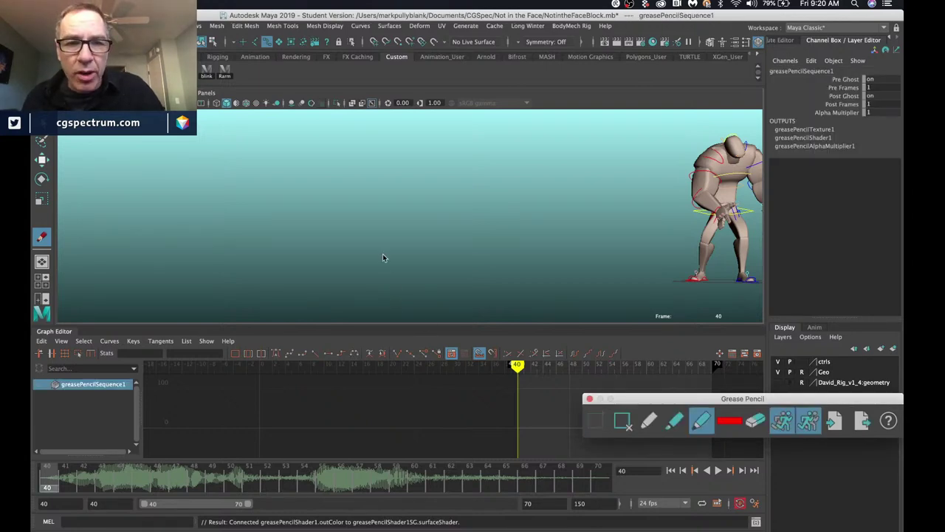
Sketch three balls with curved tails beside the character: one with an arched tail, one with a hanging tail, one with a tail trailing upward.
{"action": "mouse_move", "coordinate": [370, 249]}
{"action": "left_mouse_down"}
{"action": "mouse_move", "coordinate": [348, 257]}
{"action": "mouse_move", "coordinate": [349, 267]}
{"action": "mouse_move", "coordinate": [374, 274]}
{"action": "mouse_move", "coordinate": [374, 250]}
{"action": "left_mouse_up"}
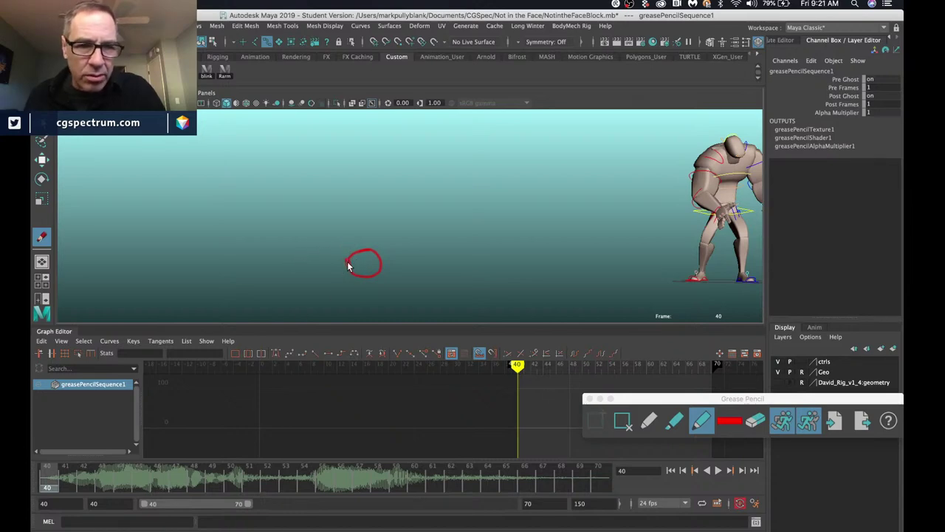
{"action": "left_click_drag", "start_coordinate": [321, 253], "coordinate": [296, 268]}
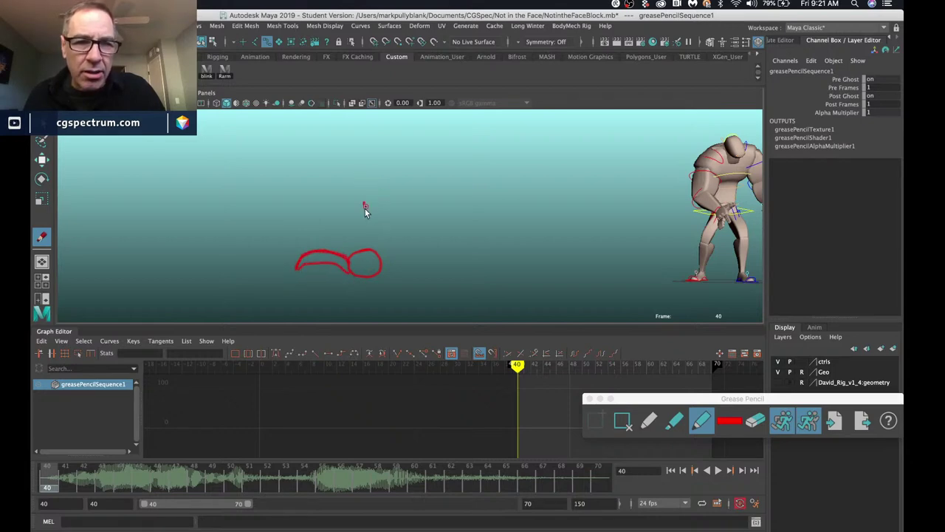
{"action": "mouse_move", "coordinate": [369, 191]}
{"action": "left_mouse_down"}
{"action": "mouse_move", "coordinate": [346, 206]}
{"action": "mouse_move", "coordinate": [362, 216]}
{"action": "mouse_move", "coordinate": [376, 196]}
{"action": "mouse_move", "coordinate": [365, 183]}
{"action": "mouse_move", "coordinate": [346, 196]}
{"action": "mouse_move", "coordinate": [323, 248]}
{"action": "left_mouse_up"}
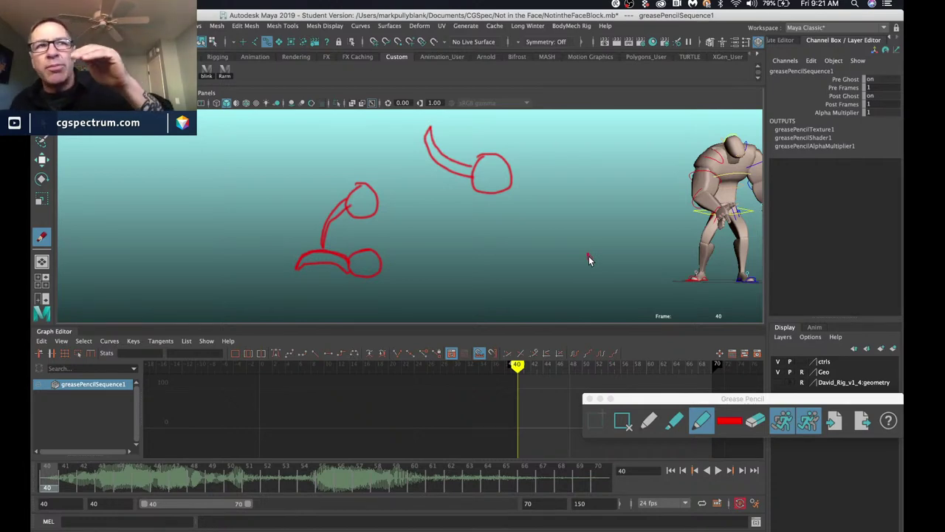
Sketch a left-bowed arc at frame 40 and an opposing right-bowed arch at frame 44, away from the ball sketches.
{"action": "left_click_drag", "start_coordinate": [156, 215], "coordinate": [185, 185], "text": "alt"}
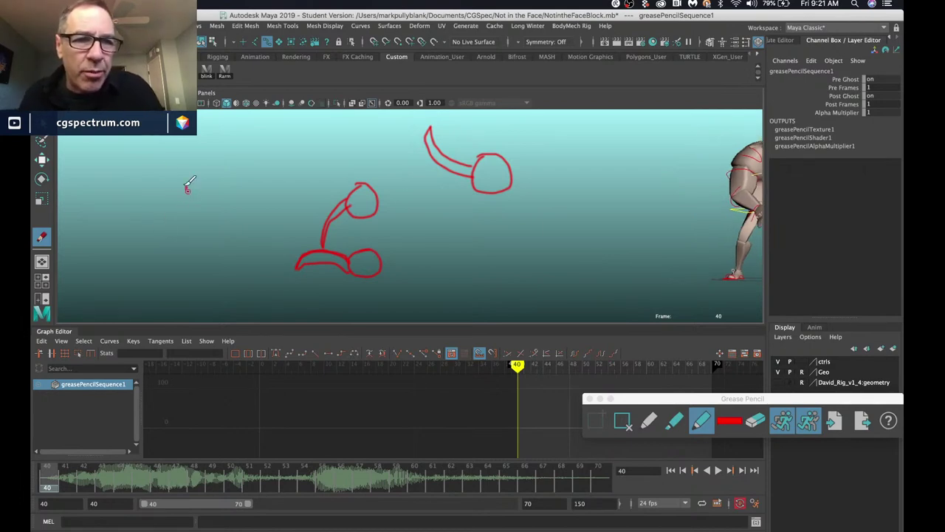
{"action": "mouse_move", "coordinate": [135, 141]}
{"action": "left_mouse_down"}
{"action": "mouse_move", "coordinate": [130, 179]}
{"action": "mouse_move", "coordinate": [146, 195]}
{"action": "left_mouse_up"}
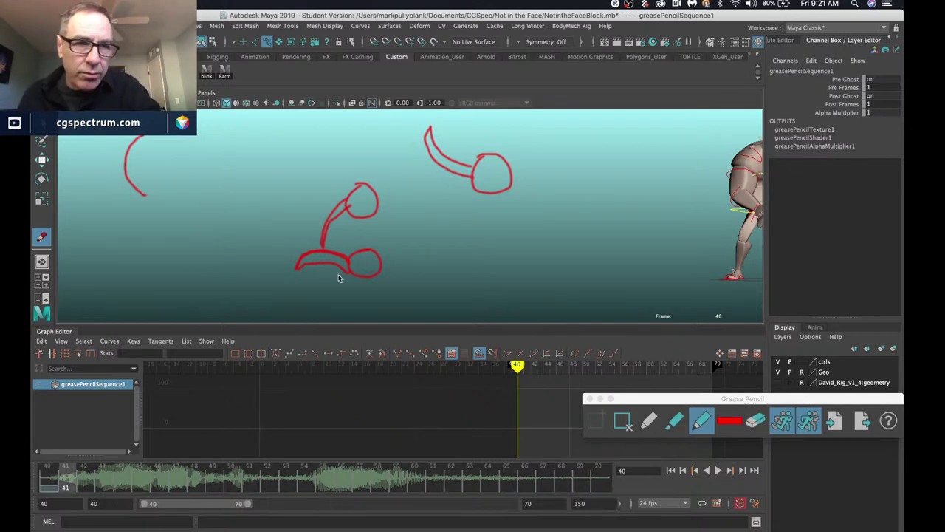
{"action": "key", "text": "alt+period"}
{"action": "key", "text": "alt+period"}
{"action": "key", "text": "alt+period"}
{"action": "key", "text": "alt+period"}
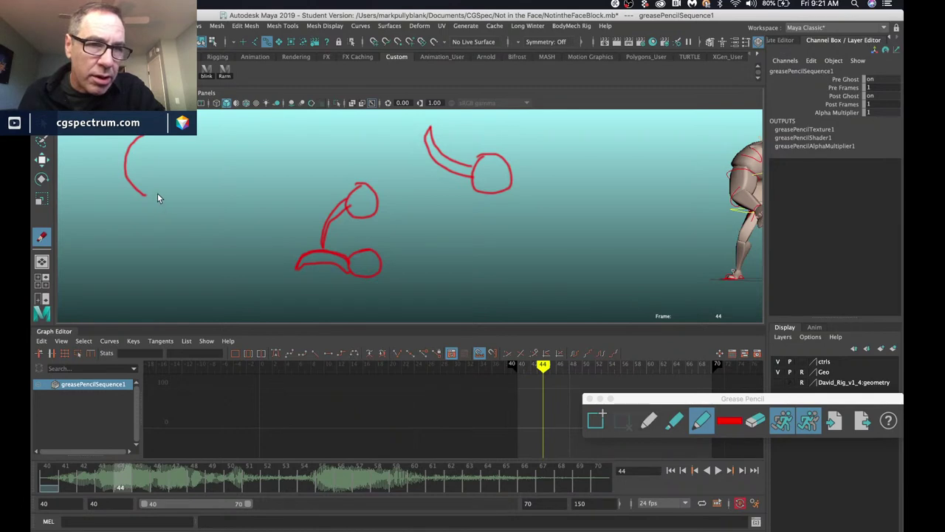
{"action": "mouse_move", "coordinate": [156, 194]}
{"action": "left_mouse_down"}
{"action": "mouse_move", "coordinate": [179, 178]}
{"action": "mouse_move", "coordinate": [184, 150]}
{"action": "mouse_move", "coordinate": [174, 192]}
{"action": "mouse_move", "coordinate": [149, 204]}
{"action": "left_mouse_up"}
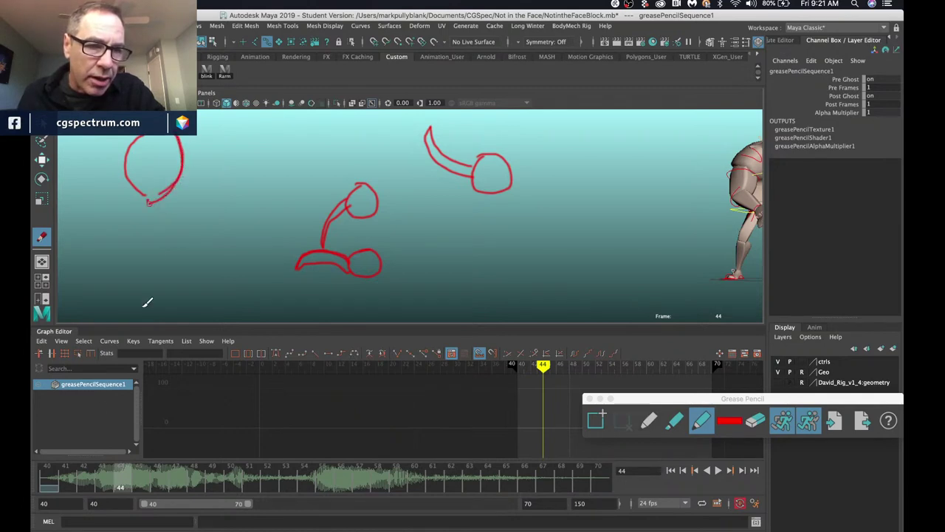
Compare frames 40 and 44, undo the two arc strokes, and return to frame 40.
{"action": "left_click", "coordinate": [49, 476]}
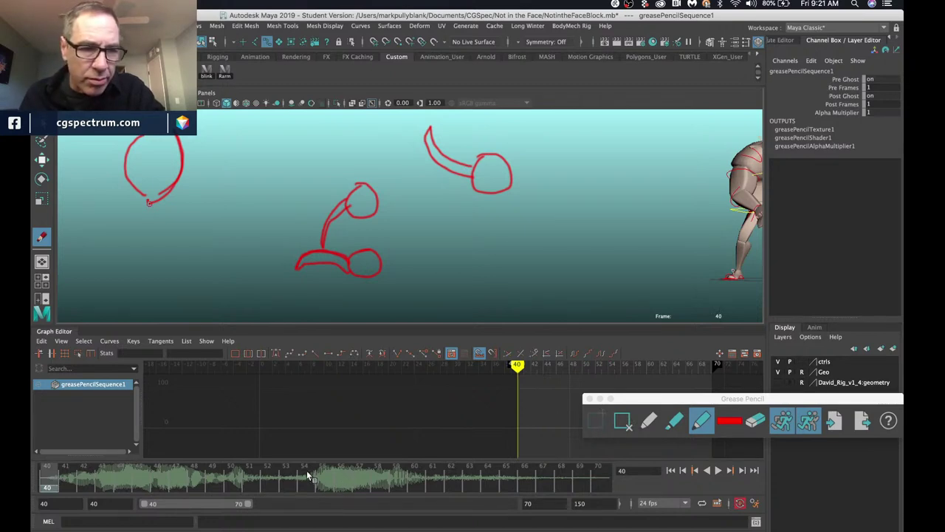
{"action": "key", "text": "alt+period"}
{"action": "key", "text": "alt+period"}
{"action": "key", "text": "alt+period"}
{"action": "key", "text": "alt+period"}
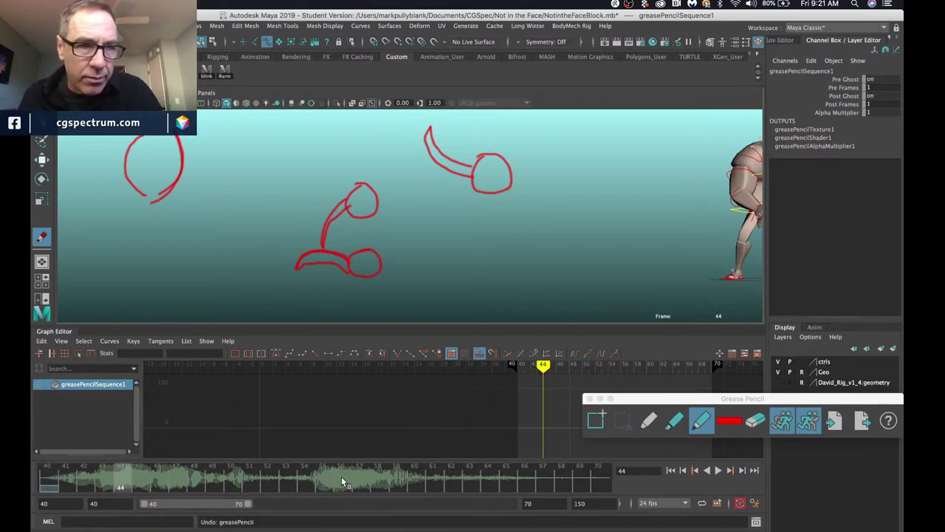
{"action": "key", "text": "comma"}
{"action": "key", "text": "ctrl+z"}
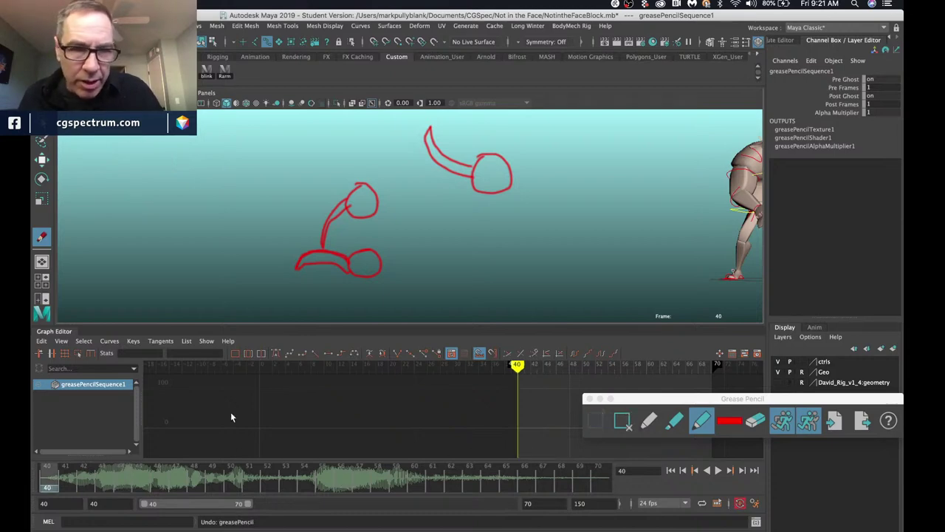
{"action": "key", "text": "ctrl+z"}
Redraw the left-bowed arc at frame 40 and draw the opposing right-bowed arc on a new Grease Pencil frame at 47.
{"action": "mouse_move", "coordinate": [135, 137]}
{"action": "left_mouse_down"}
{"action": "mouse_move", "coordinate": [115, 177]}
{"action": "mouse_move", "coordinate": [136, 204]}
{"action": "left_mouse_up"}
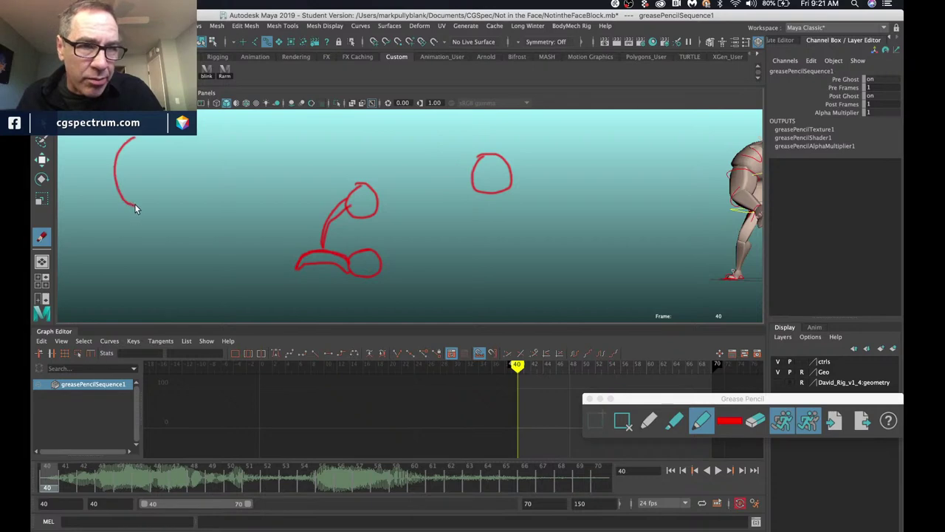
{"action": "left_click", "coordinate": [168, 482]}
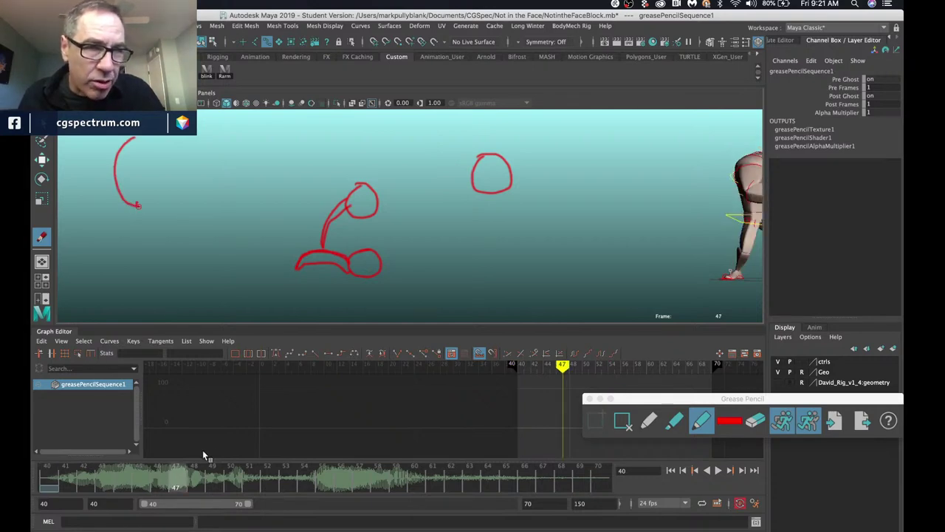
{"action": "left_click", "coordinate": [599, 418]}
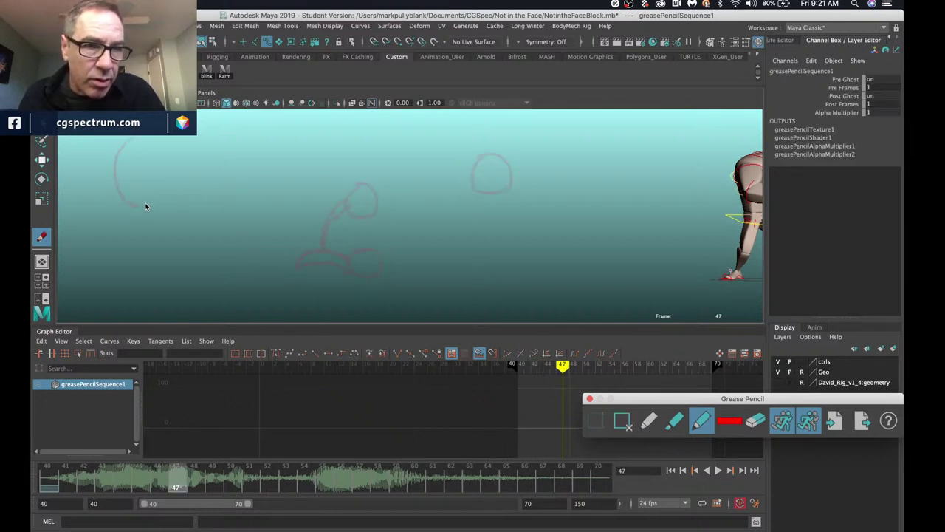
{"action": "mouse_move", "coordinate": [146, 203]}
{"action": "left_mouse_down"}
{"action": "mouse_move", "coordinate": [171, 165]}
{"action": "mouse_move", "coordinate": [173, 140]}
{"action": "mouse_move", "coordinate": [176, 182]}
{"action": "mouse_move", "coordinate": [138, 202]}
{"action": "left_mouse_up"}
{"action": "key", "text": "ctrl+z"}
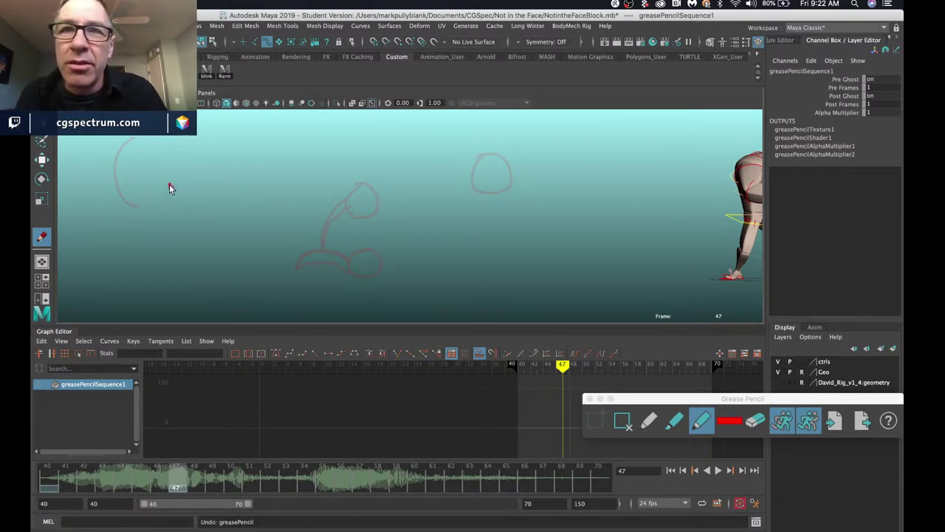
{"action": "mouse_move", "coordinate": [146, 141]}
{"action": "left_mouse_down"}
{"action": "mouse_move", "coordinate": [155, 194]}
{"action": "mouse_move", "coordinate": [142, 204]}
{"action": "left_mouse_up"}
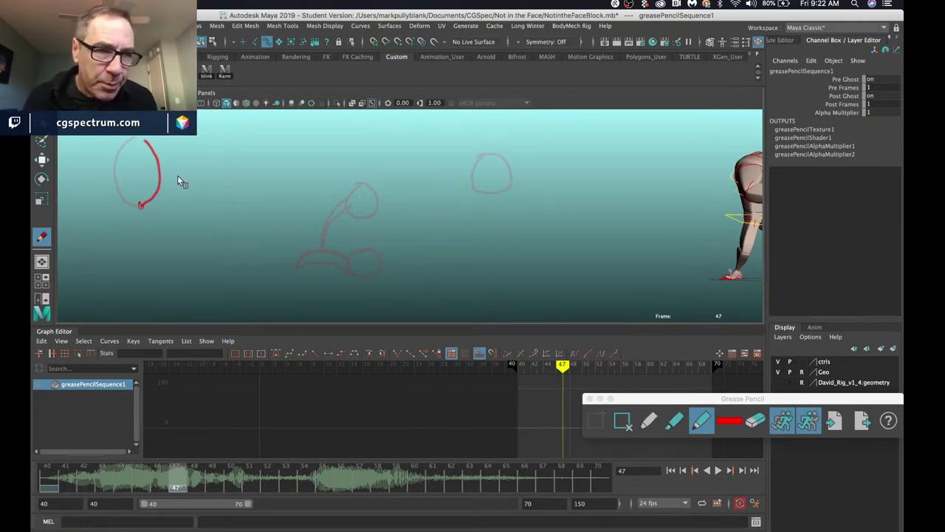
Add a Grease Pencil frame at 41 and draw an S-curve leaning left from the base of the existing arcs.
{"action": "left_click", "coordinate": [57, 476]}
{"action": "key", "text": "alt+period"}
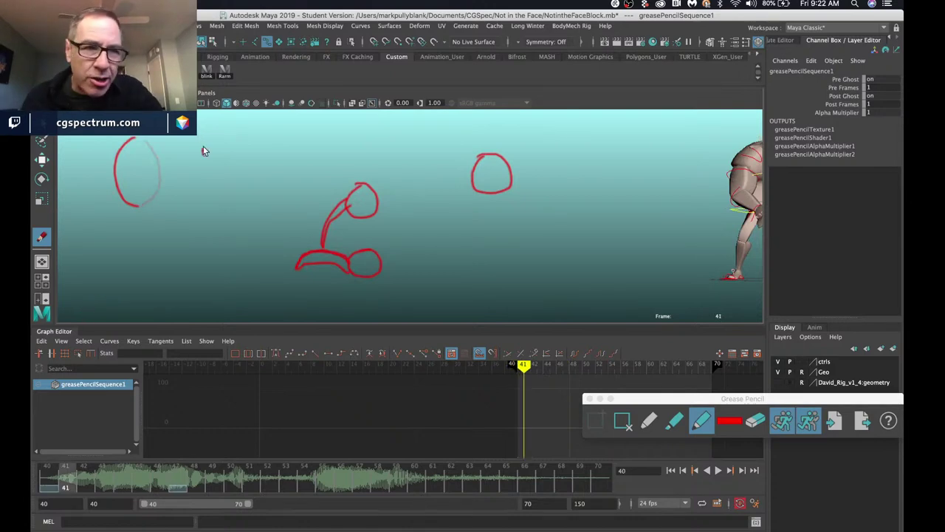
{"action": "left_click", "coordinate": [136, 207]}
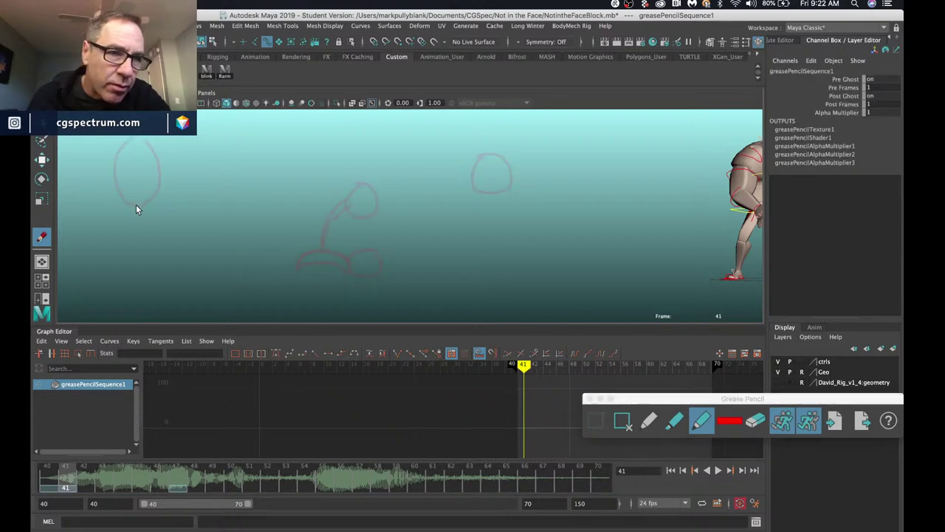
{"action": "mouse_move", "coordinate": [136, 207]}
{"action": "left_mouse_down"}
{"action": "mouse_move", "coordinate": [139, 190]}
{"action": "mouse_move", "coordinate": [100, 141]}
{"action": "left_mouse_up"}
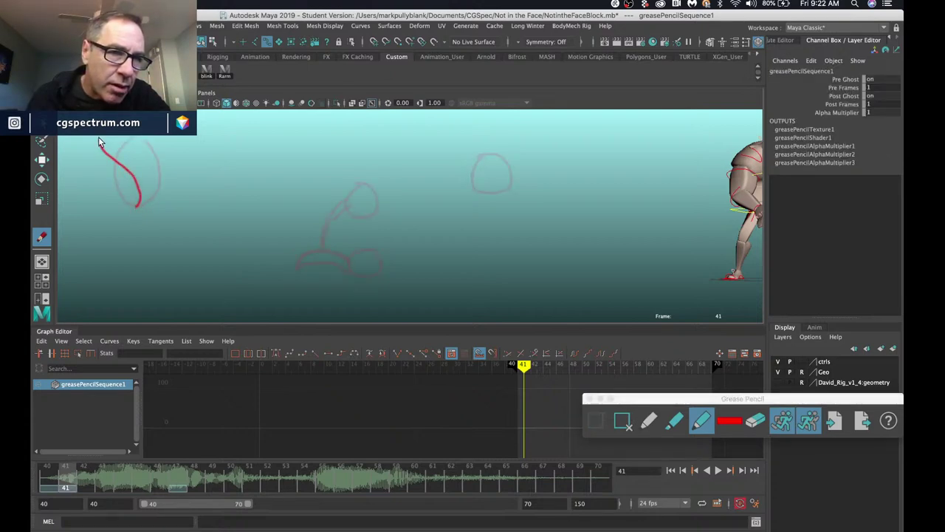
Draw a right-bowed arc with its tip bent left on a new frame 43, and a more upright right-bowed arc on a new frame 44.
{"action": "left_click", "coordinate": [109, 472]}
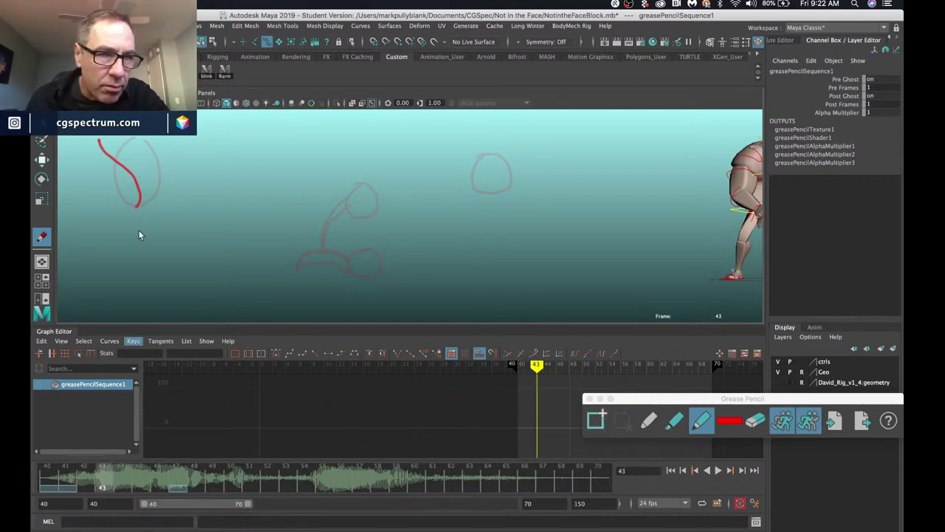
{"action": "left_click", "coordinate": [599, 421]}
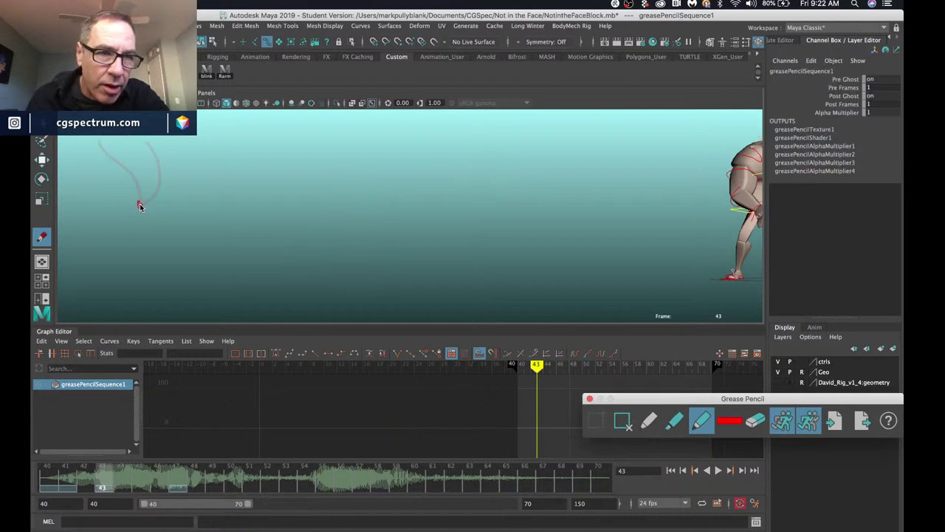
{"action": "mouse_move", "coordinate": [142, 205]}
{"action": "left_mouse_down"}
{"action": "mouse_move", "coordinate": [150, 174]}
{"action": "mouse_move", "coordinate": [138, 152]}
{"action": "mouse_move", "coordinate": [113, 150]}
{"action": "left_mouse_up"}
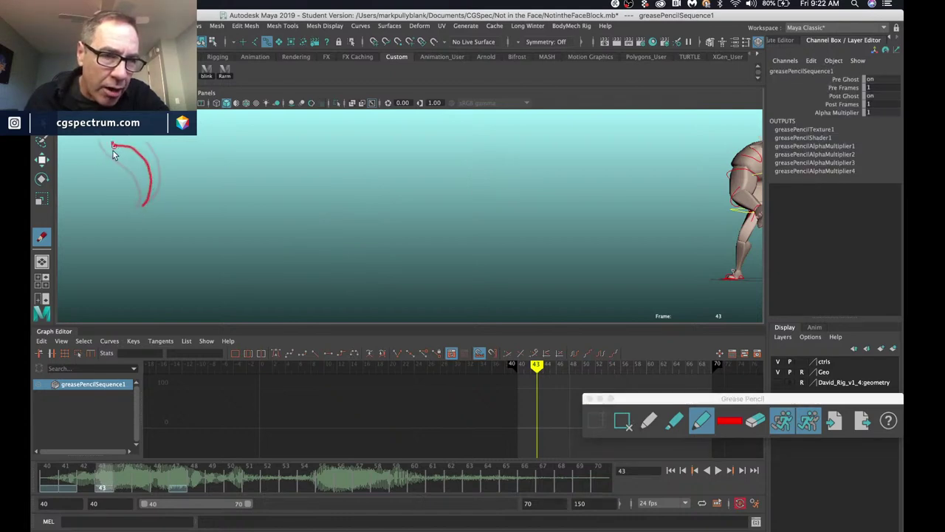
{"action": "left_click", "coordinate": [123, 479]}
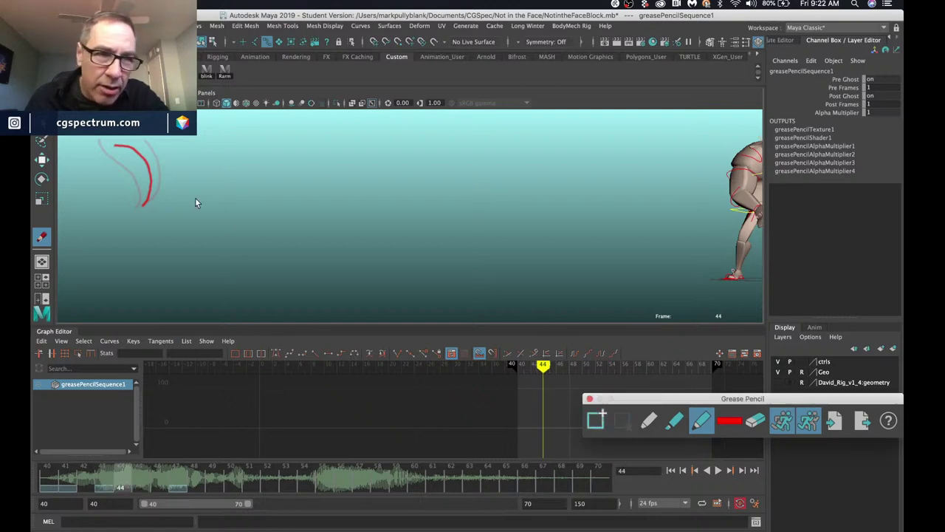
{"action": "left_click", "coordinate": [153, 148]}
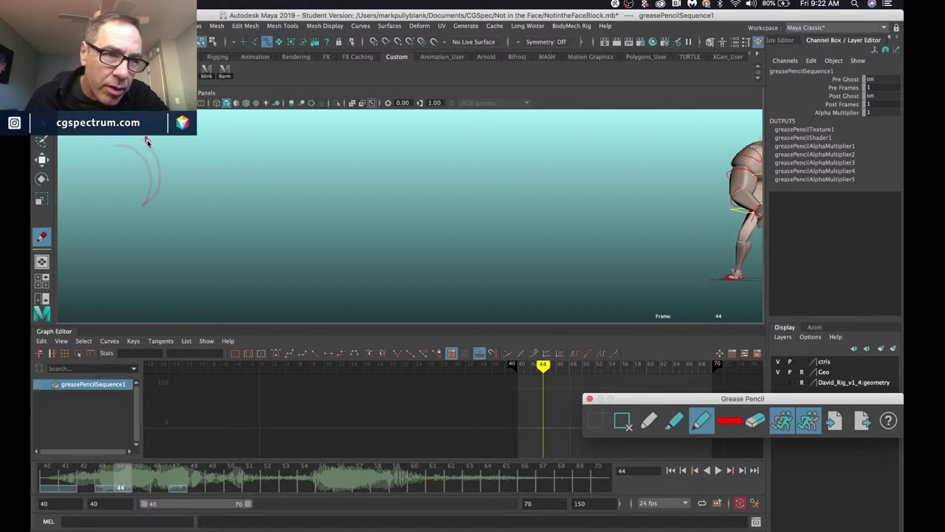
{"action": "mouse_move", "coordinate": [147, 143]}
{"action": "left_mouse_down"}
{"action": "mouse_move", "coordinate": [158, 175]}
{"action": "mouse_move", "coordinate": [142, 205]}
{"action": "left_mouse_up"}
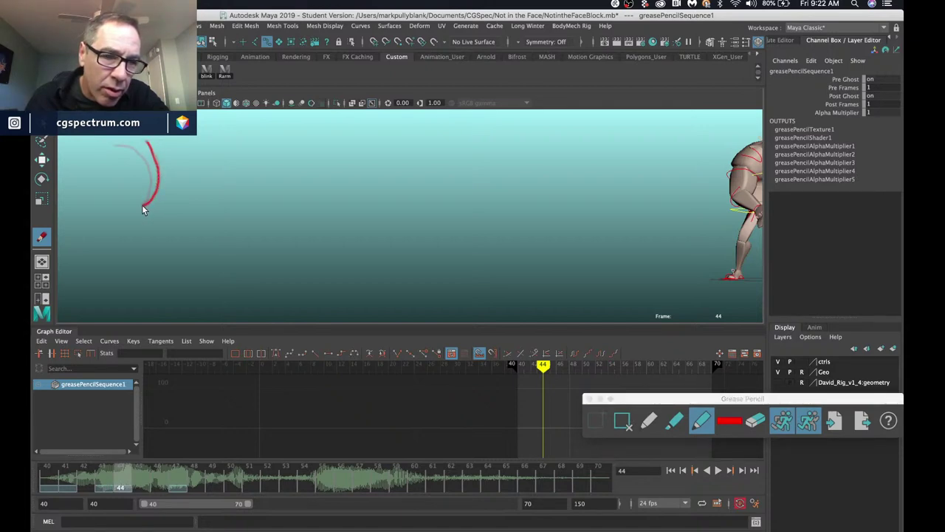
Draw a right-leaning reversed S-curve on a new frame 45, and a left-bowed arc with its tip bent right on a new frame 46.
{"action": "left_click", "coordinate": [227, 260]}
{"action": "key", "text": "alt+period"}
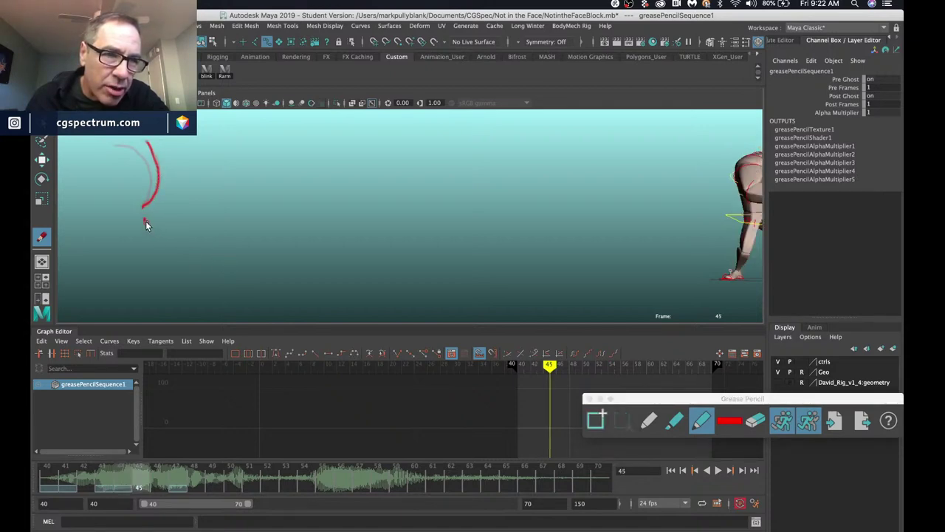
{"action": "left_click", "coordinate": [596, 421]}
{"action": "left_click_drag", "start_coordinate": [146, 140], "coordinate": [152, 188]}
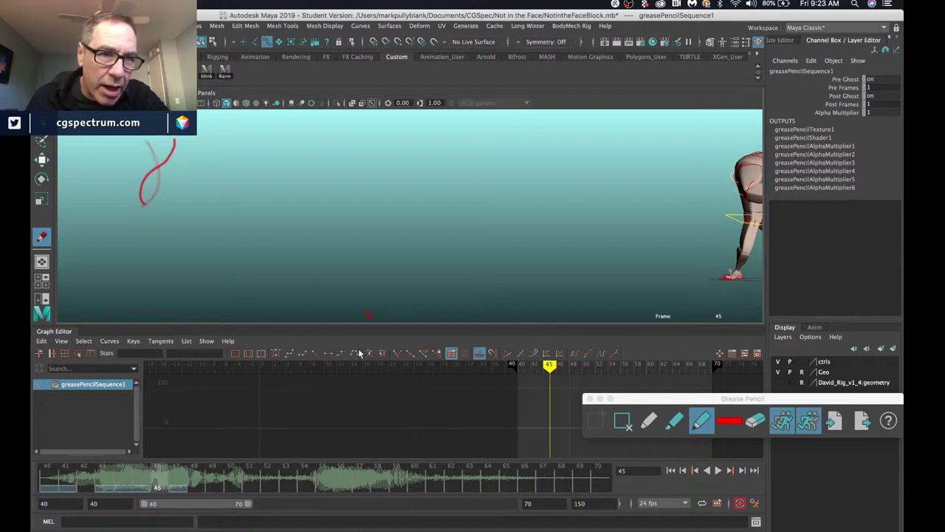
{"action": "key", "text": "alt+period"}
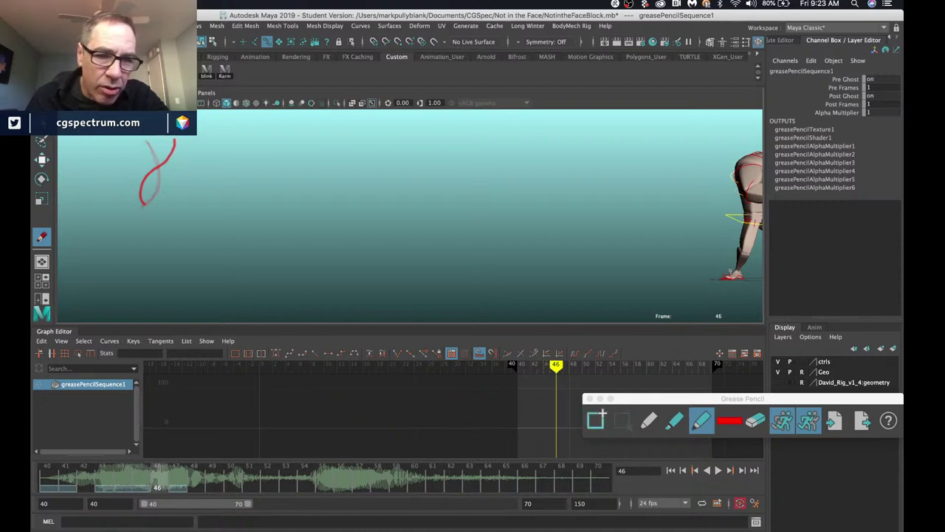
{"action": "left_click", "coordinate": [121, 227]}
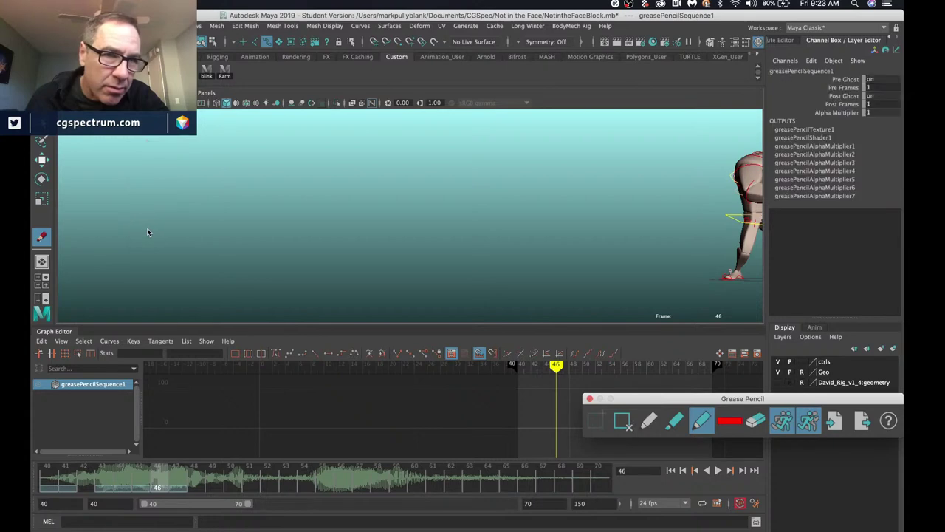
{"action": "mouse_move", "coordinate": [141, 204]}
{"action": "left_mouse_down"}
{"action": "mouse_move", "coordinate": [146, 152]}
{"action": "mouse_move", "coordinate": [161, 144]}
{"action": "left_mouse_up"}
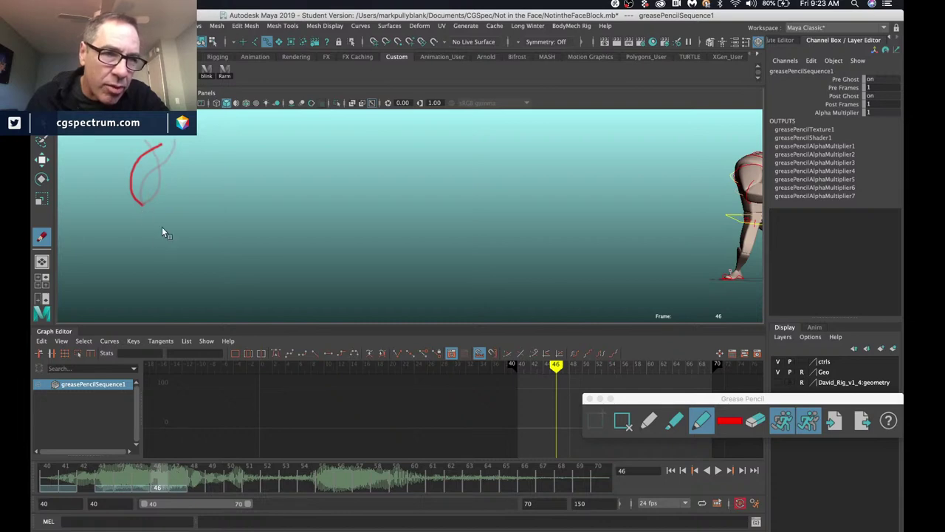
Replace the Grease Pencil frame at 47 with a new one containing a left-bowed arc rising from the same base.
{"action": "key", "text": "alt+period"}
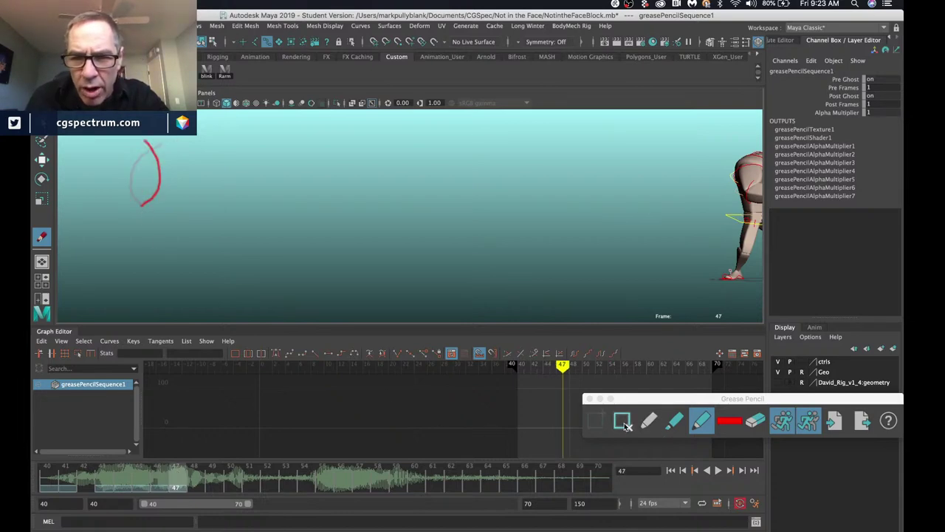
{"action": "left_click", "coordinate": [624, 425]}
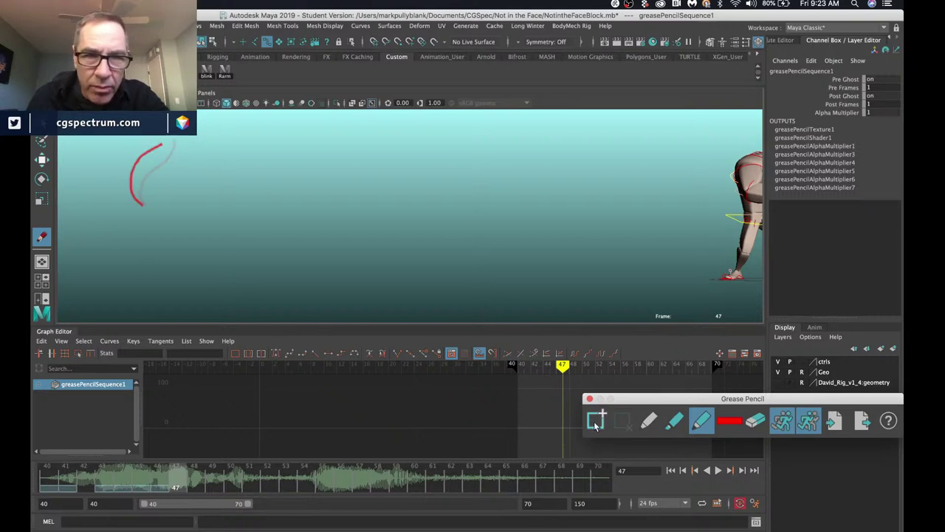
{"action": "left_click", "coordinate": [131, 208]}
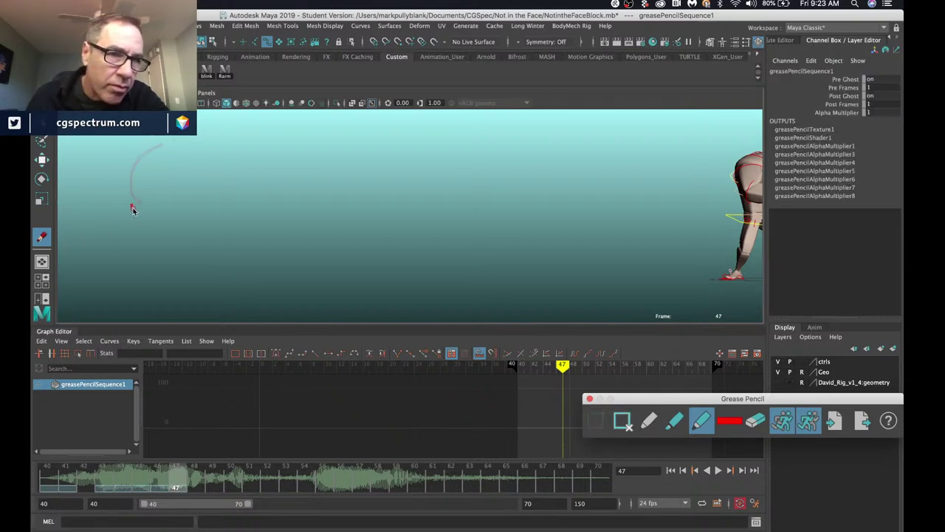
{"action": "mouse_move", "coordinate": [140, 206]}
{"action": "left_mouse_down"}
{"action": "mouse_move", "coordinate": [117, 195]}
{"action": "mouse_move", "coordinate": [131, 143]}
{"action": "left_mouse_up"}
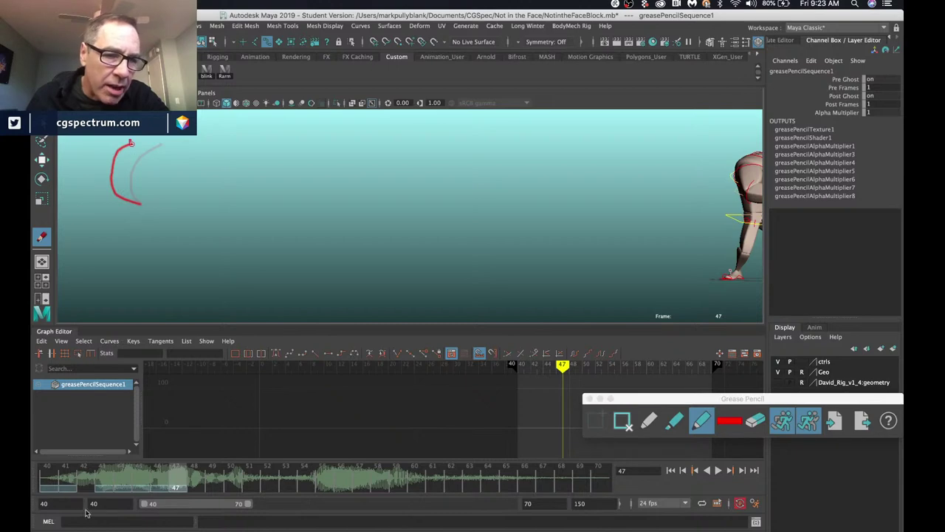
Go back to frame 40 and turn off the sound on the timeline.
{"action": "left_click", "coordinate": [59, 472]}
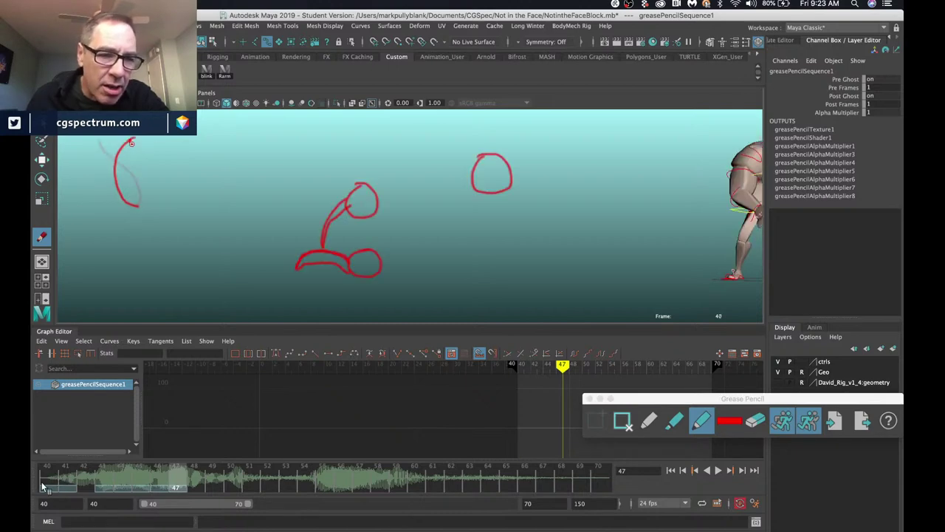
{"action": "right_click", "coordinate": [228, 474]}
{"action": "mouse_move", "coordinate": [281, 460]}
{"action": "left_click", "coordinate": [390, 468]}
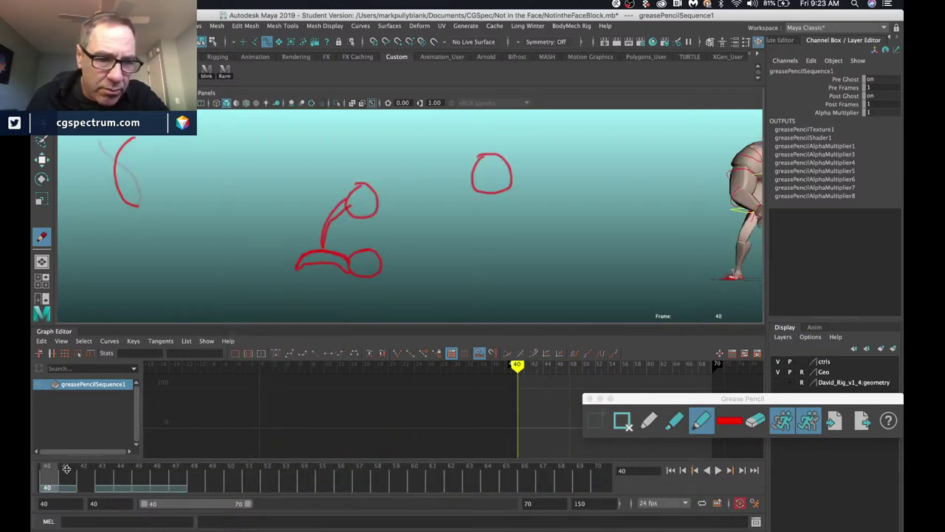
Play back the curve sketch sequence, then examine the drawings at frames 44 and 40.
{"action": "key", "text": "alt+v"}
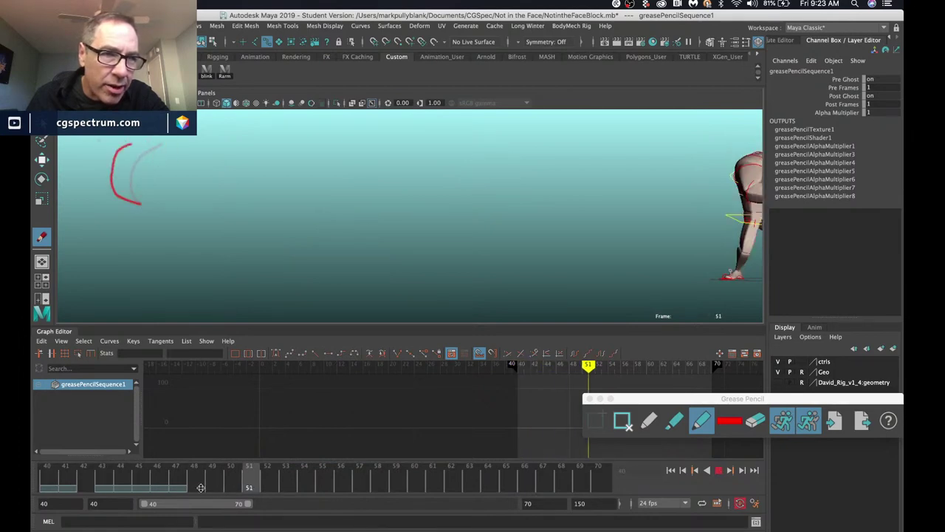
{"action": "left_click", "coordinate": [121, 479]}
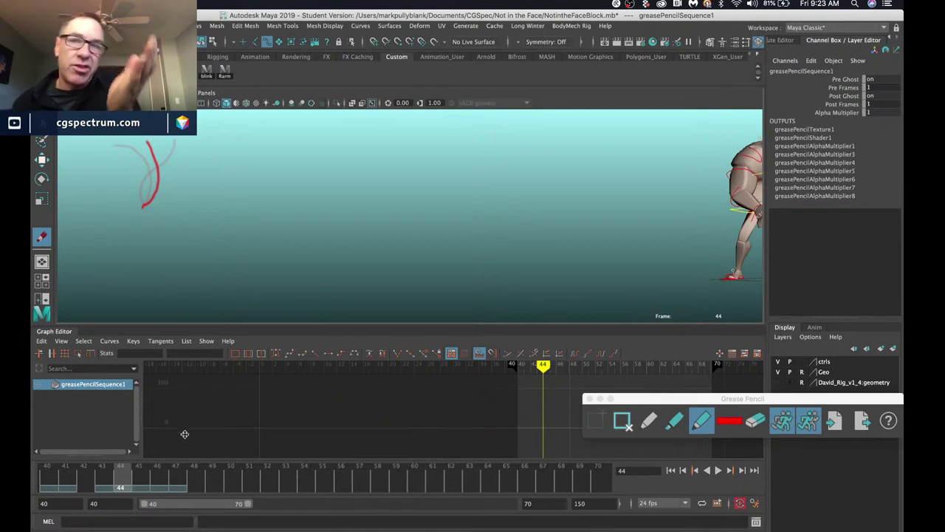
{"action": "left_click", "coordinate": [34, 483]}
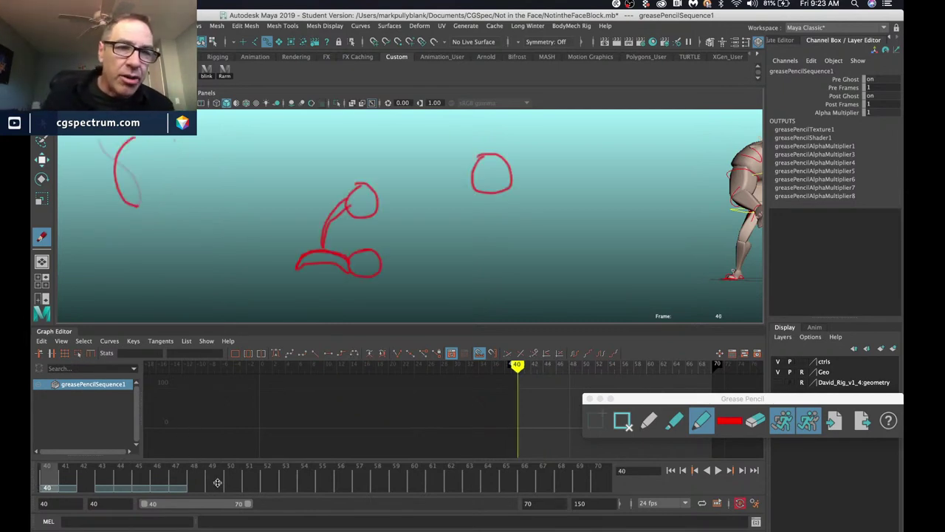
Delete the Grease Pencil frames at 47, 45 and 46.
{"action": "left_click", "coordinate": [174, 479]}
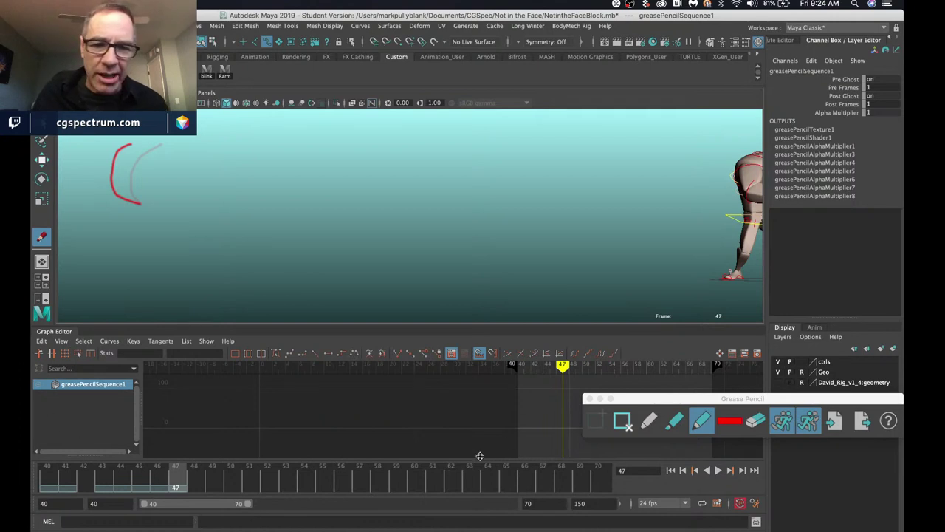
{"action": "left_click", "coordinate": [622, 425]}
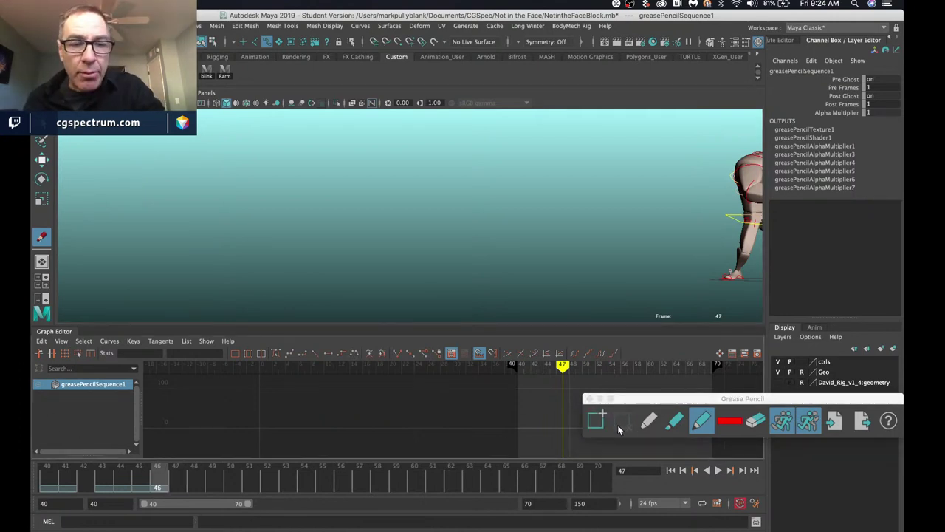
{"action": "key", "text": "alt+comma"}
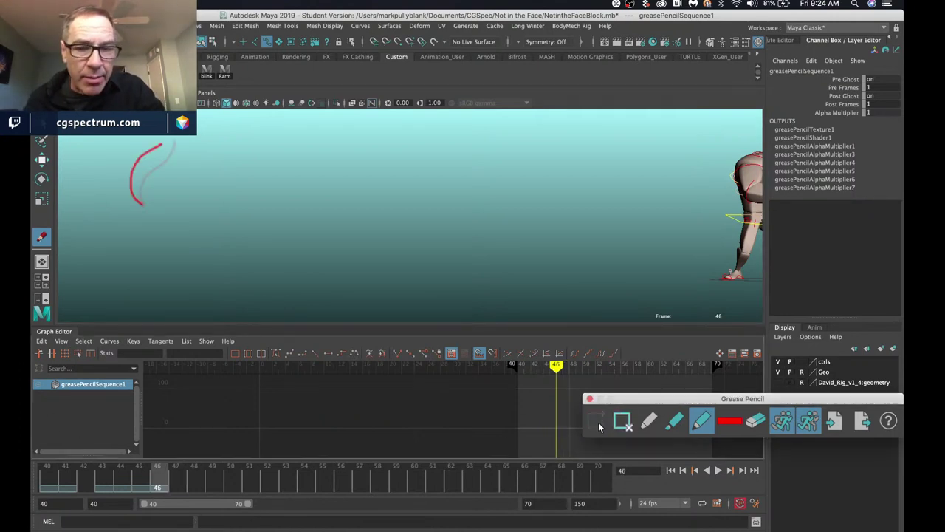
{"action": "key", "text": "alt+comma"}
{"action": "left_click", "coordinate": [622, 421]}
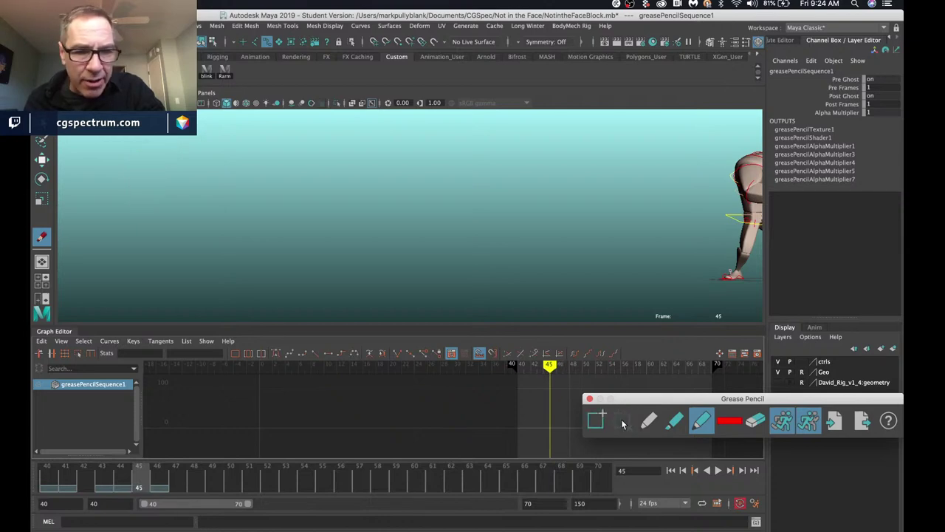
{"action": "key", "text": "alt+period"}
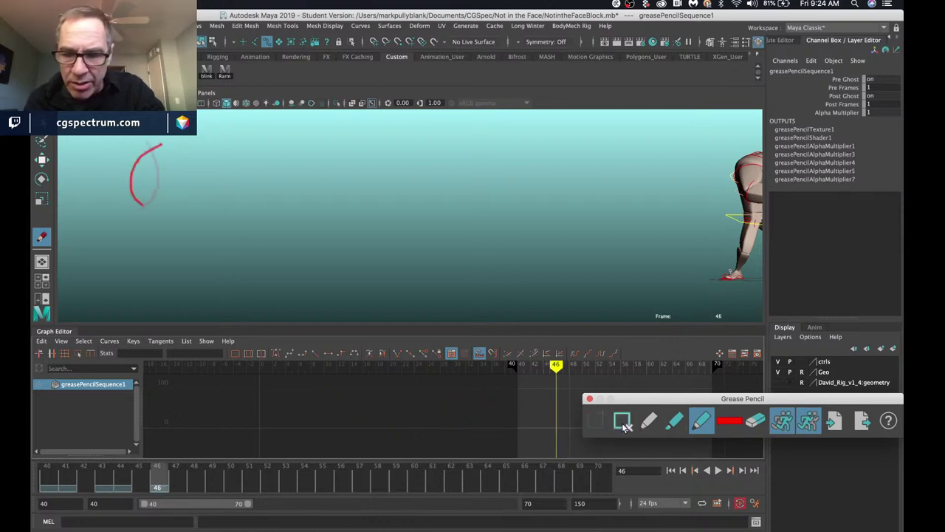
{"action": "left_click", "coordinate": [623, 422]}
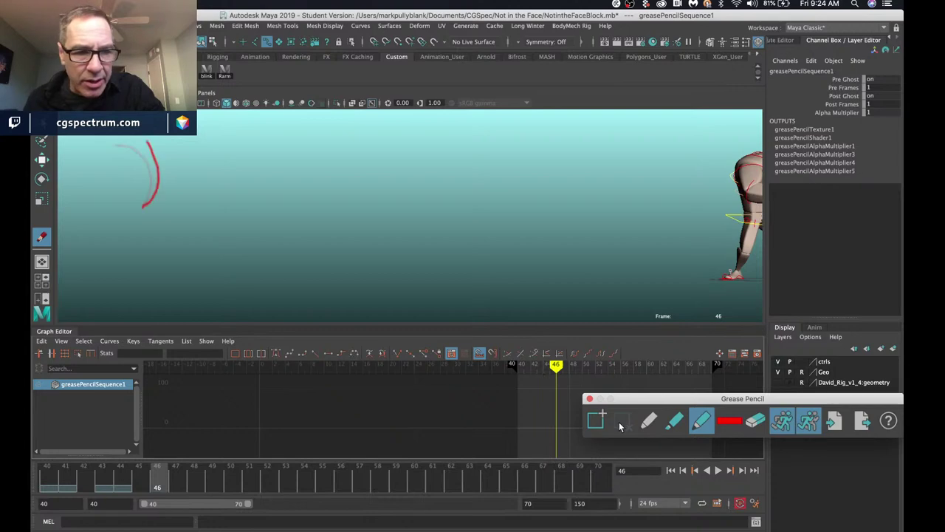
Delete the Grease Pencil frames at 44, 43 and 41, and return to frame 40.
{"action": "key", "text": "alt+comma"}
{"action": "key", "text": "alt+comma"}
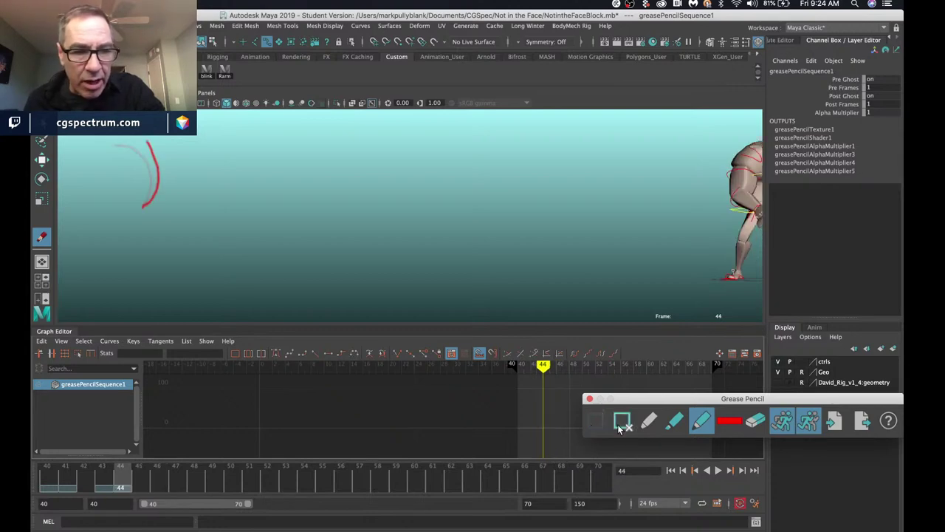
{"action": "left_click", "coordinate": [623, 422]}
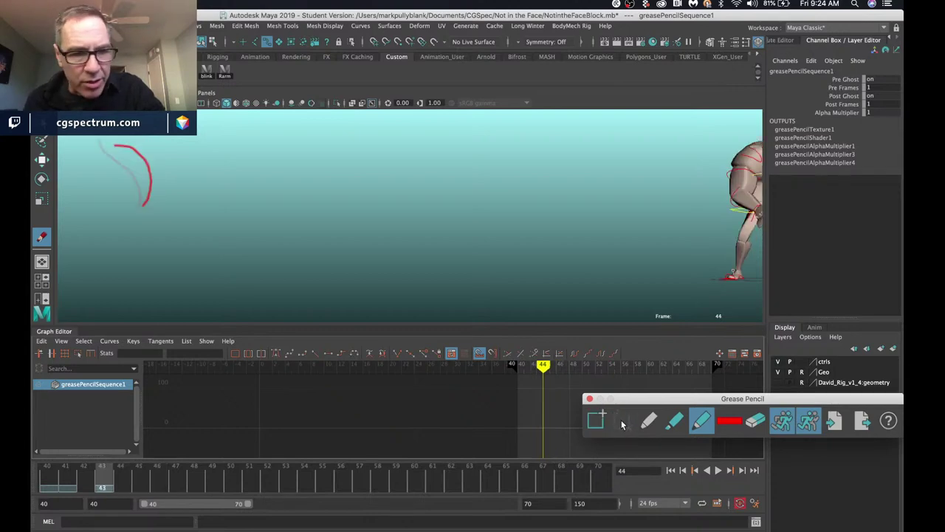
{"action": "key", "text": "alt+comma"}
{"action": "left_click", "coordinate": [623, 421]}
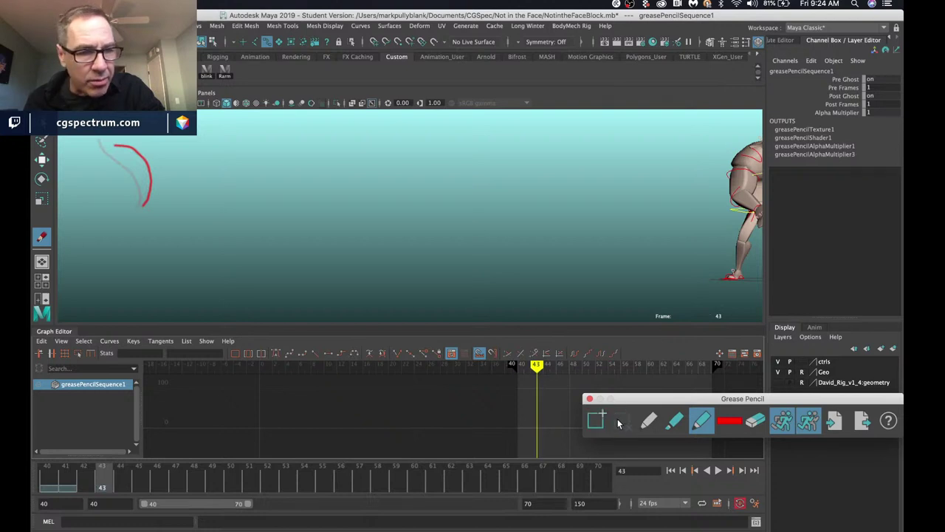
{"action": "key", "text": "alt+comma"}
{"action": "key", "text": "alt+comma"}
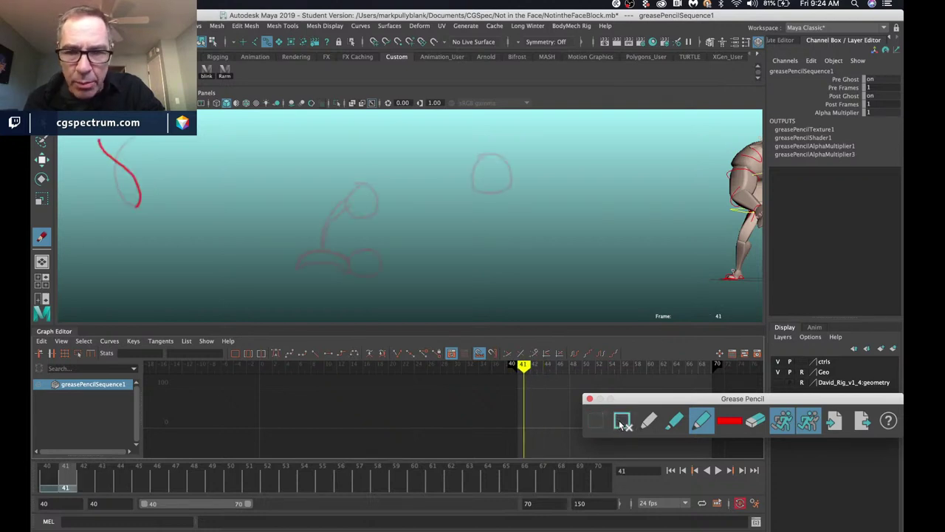
{"action": "left_click", "coordinate": [619, 423]}
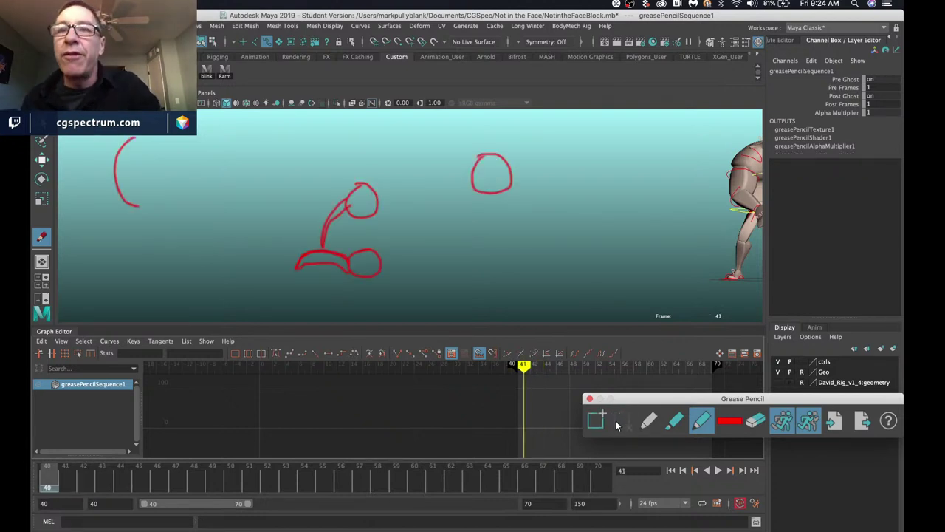
{"action": "key", "text": "alt+comma"}
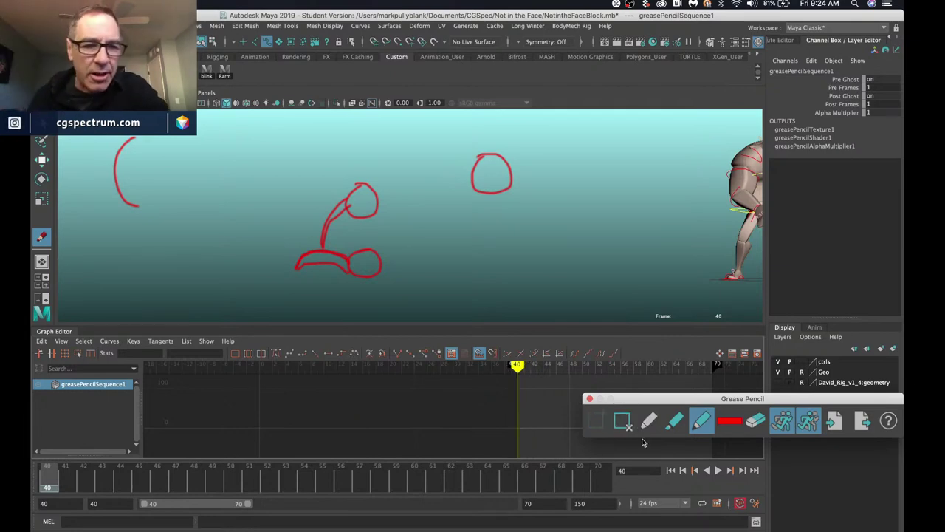
Delete the Grease Pencil frame at 40 and close the Grease Pencil tool.
{"action": "left_click", "coordinate": [622, 422]}
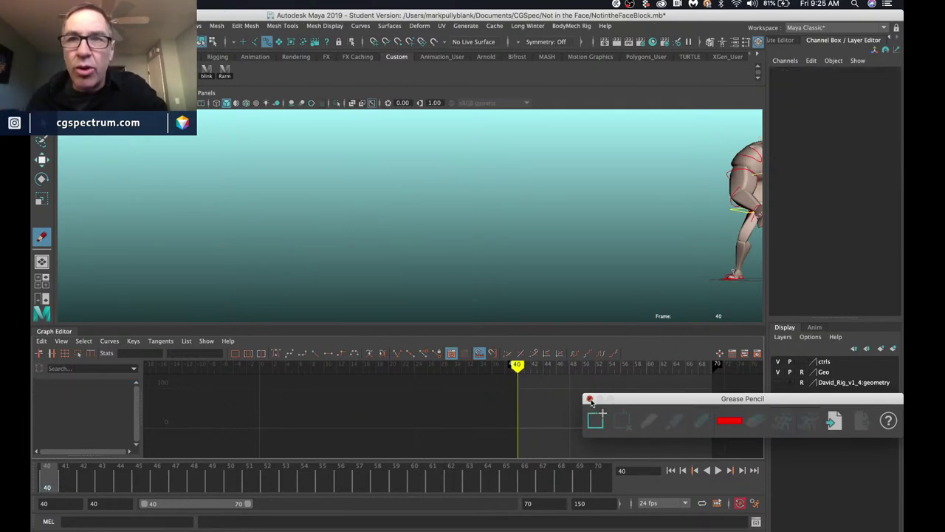
{"action": "left_click", "coordinate": [589, 399]}
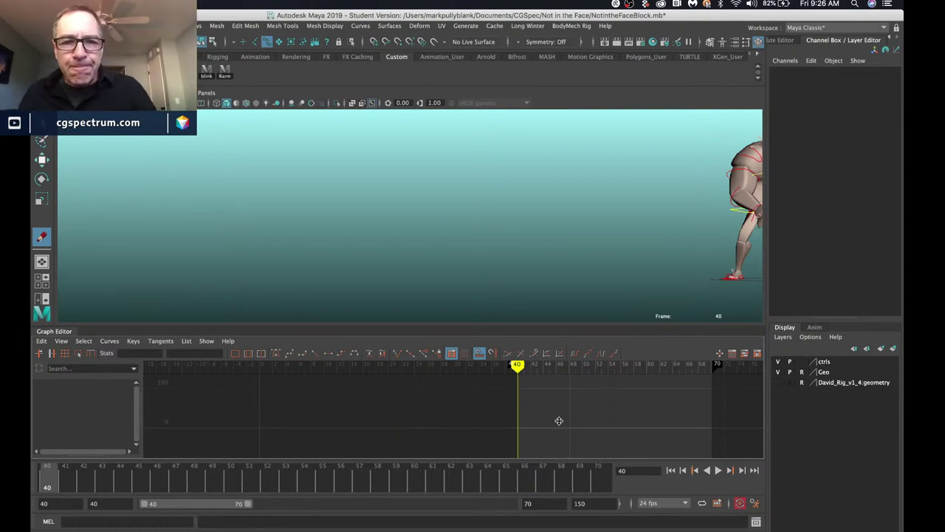
Add a Grease Pencil frame at 40 and handwrite "Pose 2 Pose" beside the character with "Straight Ahead" below it.
{"action": "left_click_drag", "start_coordinate": [570, 227], "coordinate": [295, 214], "text": "alt"}
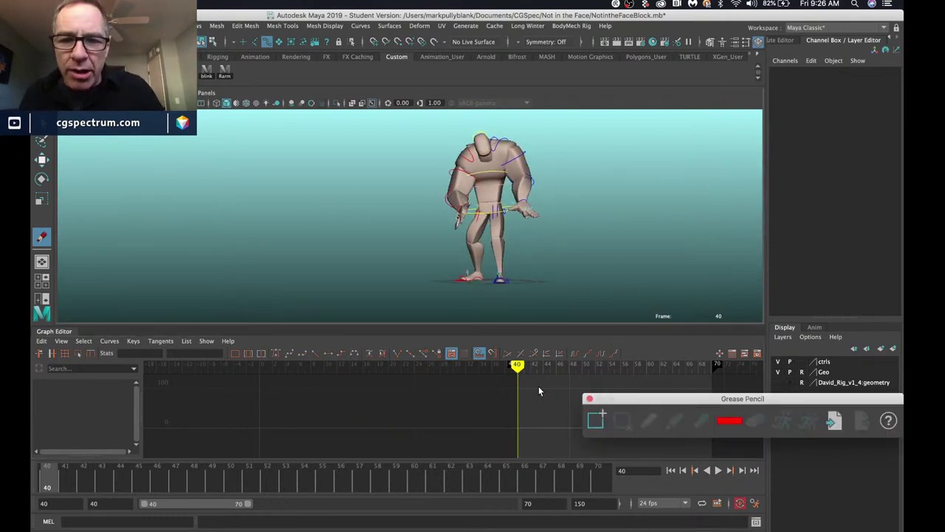
{"action": "left_click", "coordinate": [595, 420]}
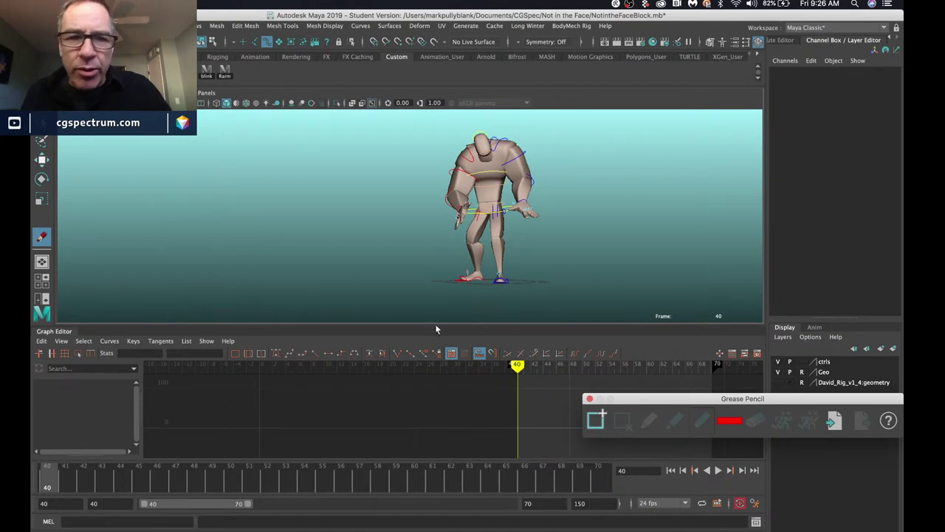
{"action": "mouse_move", "coordinate": [100, 137]}
{"action": "left_mouse_down"}
{"action": "mouse_move", "coordinate": [120, 151]}
{"action": "mouse_move", "coordinate": [120, 135]}
{"action": "mouse_move", "coordinate": [146, 144]}
{"action": "mouse_move", "coordinate": [129, 148]}
{"action": "mouse_move", "coordinate": [165, 135]}
{"action": "mouse_move", "coordinate": [161, 146]}
{"action": "mouse_move", "coordinate": [233, 162]}
{"action": "left_mouse_up"}
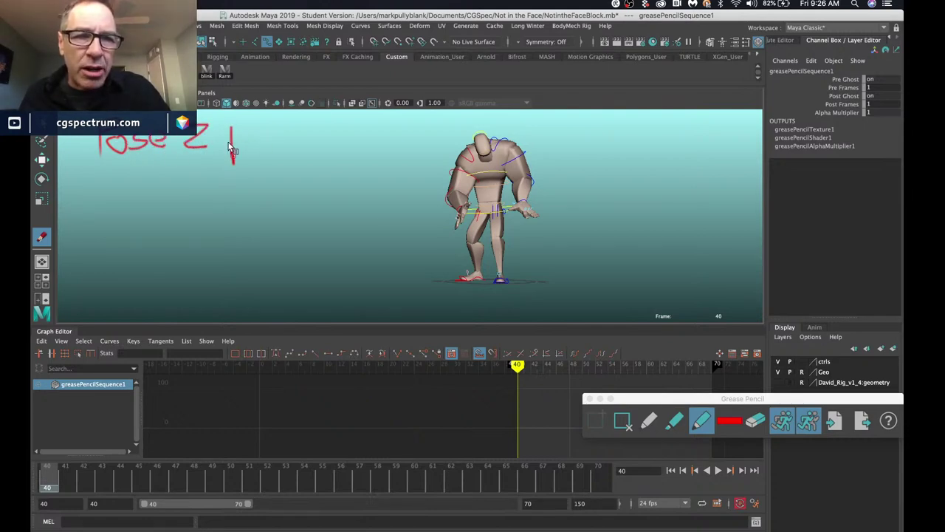
{"action": "mouse_move", "coordinate": [230, 127]}
{"action": "left_mouse_down"}
{"action": "mouse_move", "coordinate": [249, 126]}
{"action": "mouse_move", "coordinate": [252, 143]}
{"action": "mouse_move", "coordinate": [237, 150]}
{"action": "mouse_move", "coordinate": [250, 139]}
{"action": "mouse_move", "coordinate": [261, 154]}
{"action": "mouse_move", "coordinate": [292, 140]}
{"action": "mouse_move", "coordinate": [295, 152]}
{"action": "left_mouse_up"}
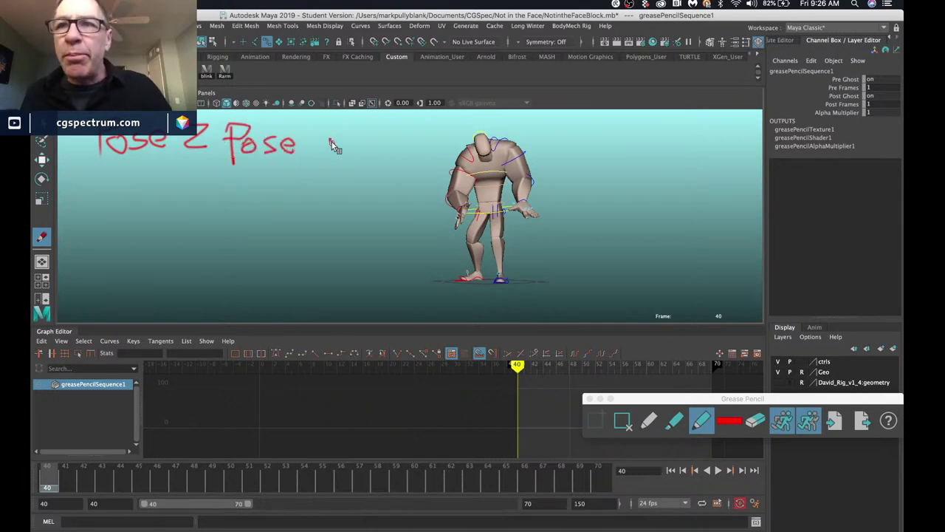
{"action": "mouse_move", "coordinate": [109, 194]}
{"action": "left_mouse_down"}
{"action": "mouse_move", "coordinate": [87, 219]}
{"action": "mouse_move", "coordinate": [133, 218]}
{"action": "mouse_move", "coordinate": [158, 204]}
{"action": "mouse_move", "coordinate": [159, 214]}
{"action": "mouse_move", "coordinate": [177, 228]}
{"action": "left_mouse_up"}
{"action": "mouse_move", "coordinate": [187, 185]}
{"action": "left_mouse_down"}
{"action": "mouse_move", "coordinate": [187, 207]}
{"action": "mouse_move", "coordinate": [210, 211]}
{"action": "mouse_move", "coordinate": [194, 194]}
{"action": "mouse_move", "coordinate": [226, 210]}
{"action": "mouse_move", "coordinate": [237, 186]}
{"action": "mouse_move", "coordinate": [249, 217]}
{"action": "left_mouse_up"}
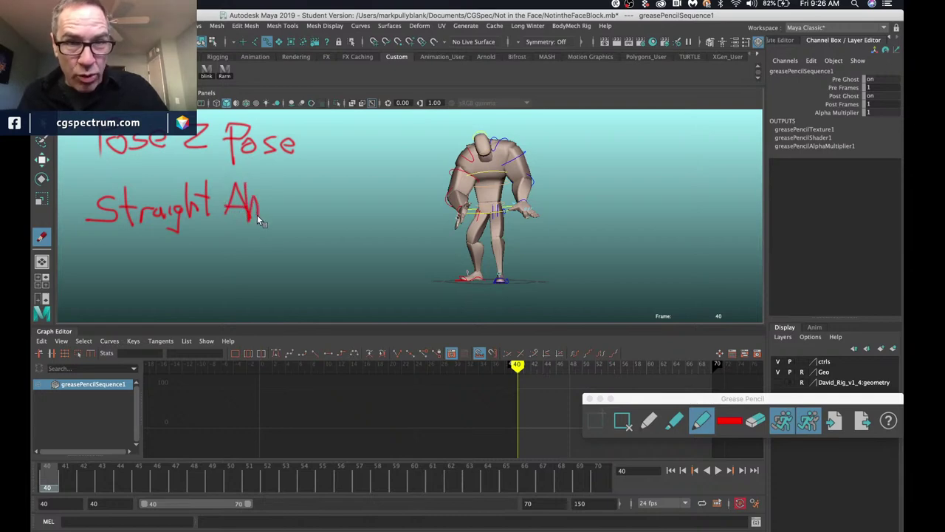
{"action": "mouse_move", "coordinate": [291, 203]}
{"action": "left_mouse_down"}
{"action": "mouse_move", "coordinate": [283, 204]}
{"action": "mouse_move", "coordinate": [309, 206]}
{"action": "left_mouse_up"}
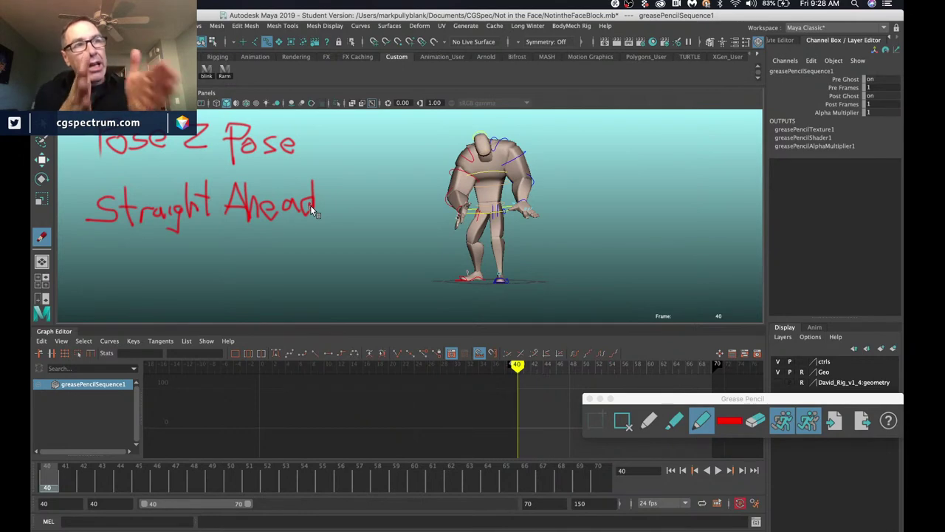
Turn the timeline sound back on and play back the character animation.
{"action": "right_click", "coordinate": [327, 475]}
{"action": "mouse_move", "coordinate": [414, 456]}
{"action": "left_click", "coordinate": [470, 477]}
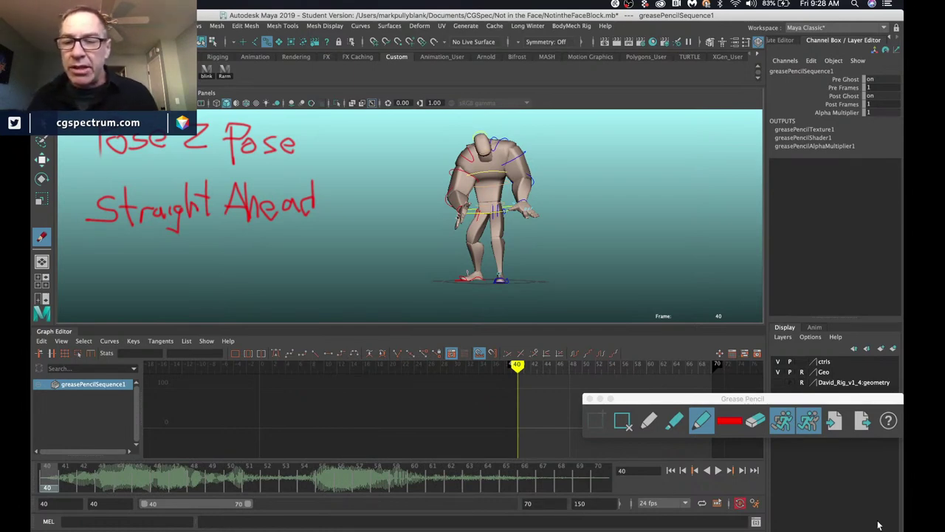
{"action": "left_click", "coordinate": [719, 471]}
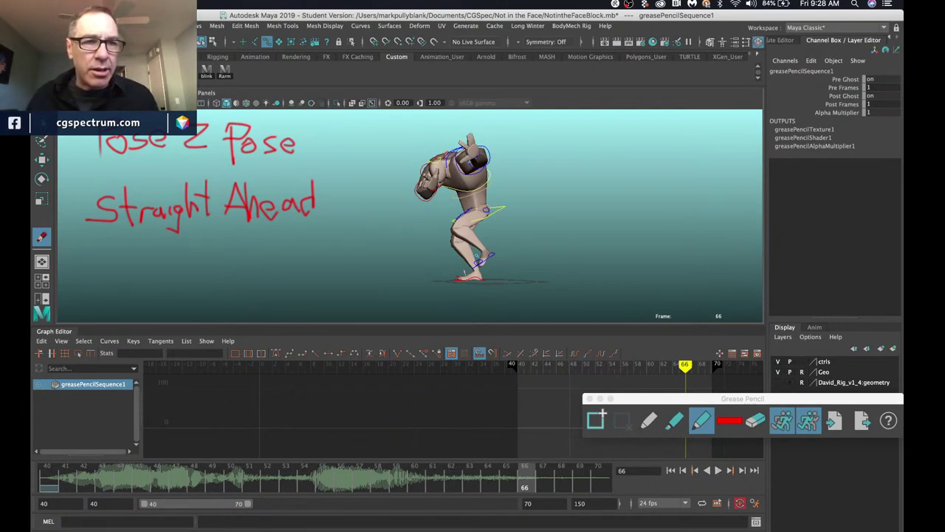
Select all of the character's controls and examine the key poses at frames 45, 57 and 60.
{"action": "key", "text": "q"}
{"action": "left_click_drag", "start_coordinate": [393, 133], "coordinate": [653, 343]}
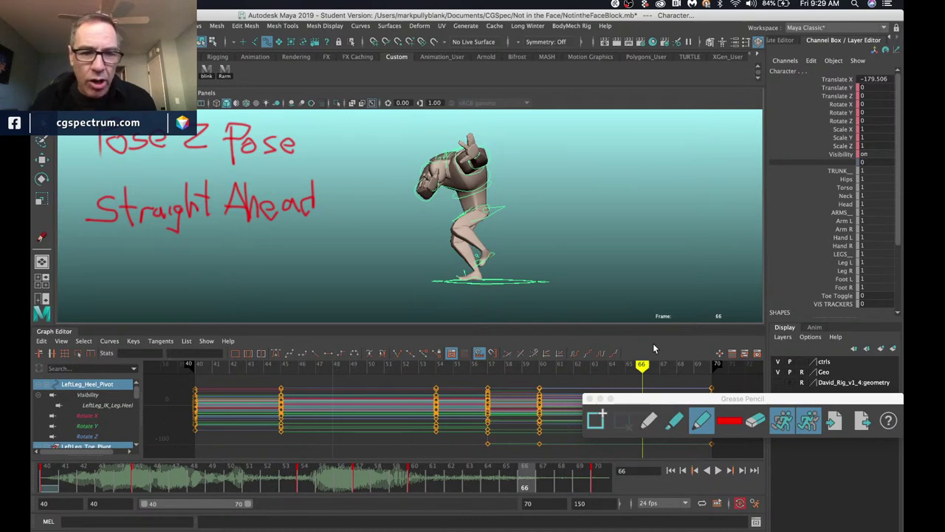
{"action": "left_click", "coordinate": [136, 482]}
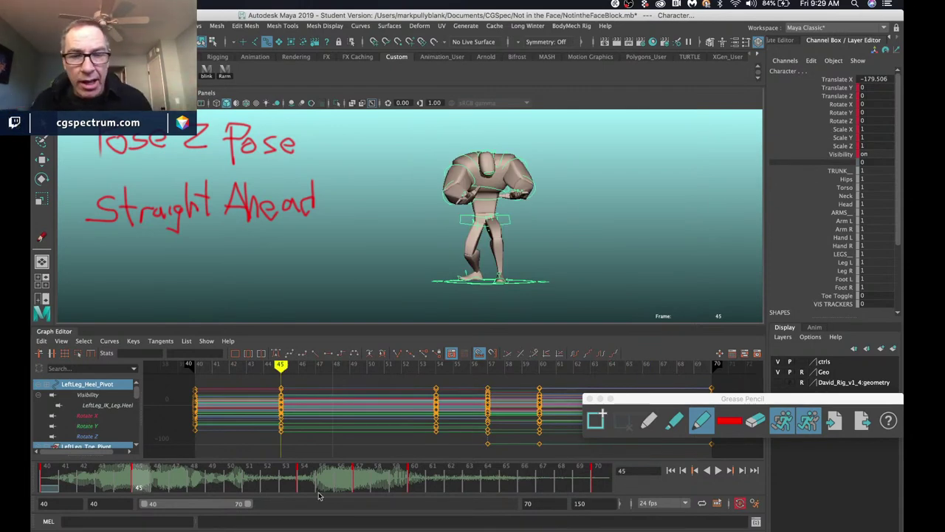
{"action": "left_click", "coordinate": [359, 480]}
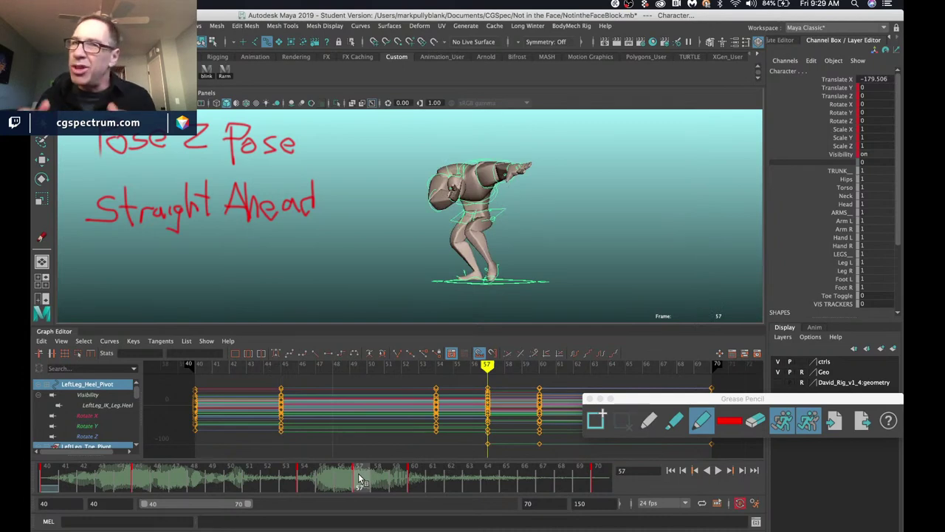
{"action": "left_click", "coordinate": [418, 472]}
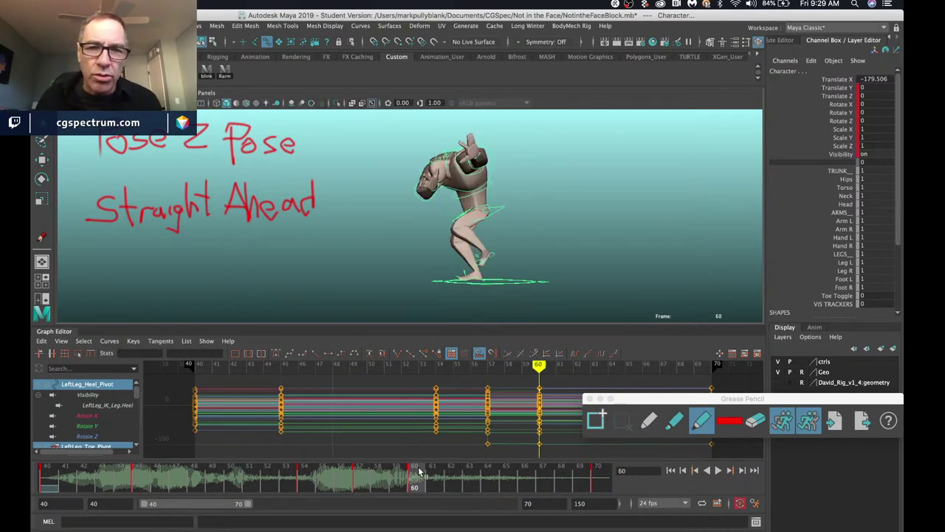
{"action": "left_click", "coordinate": [137, 481]}
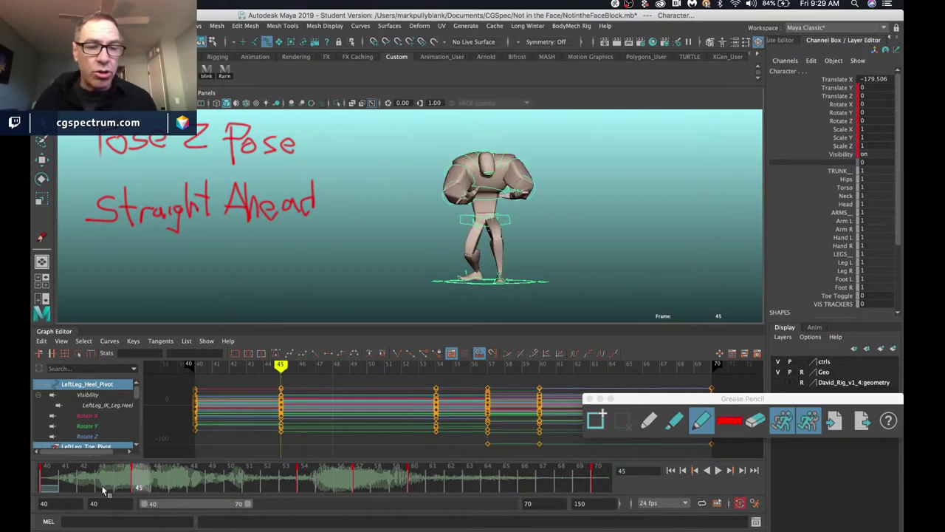
Delete the selected controls' keys at frames 40 and 54.
{"action": "left_click", "coordinate": [46, 476]}
{"action": "right_click", "coordinate": [55, 477]}
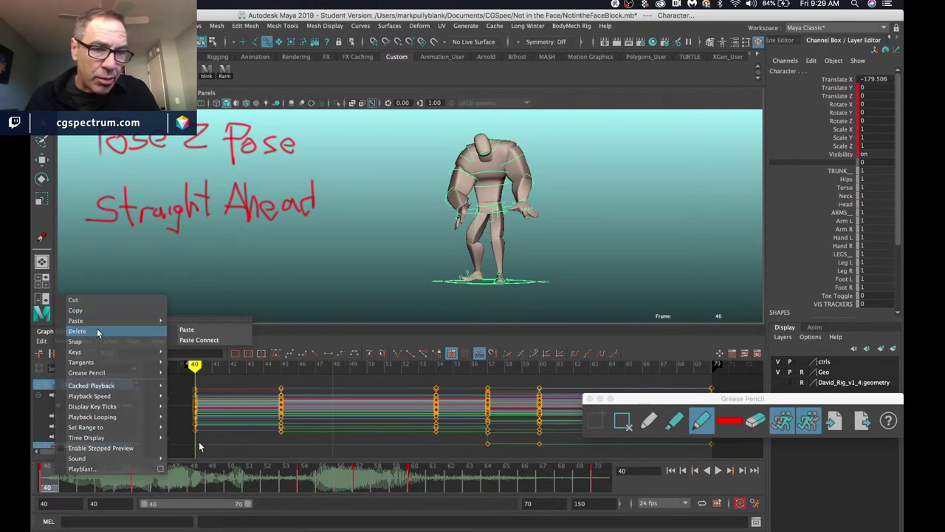
{"action": "left_click", "coordinate": [98, 331]}
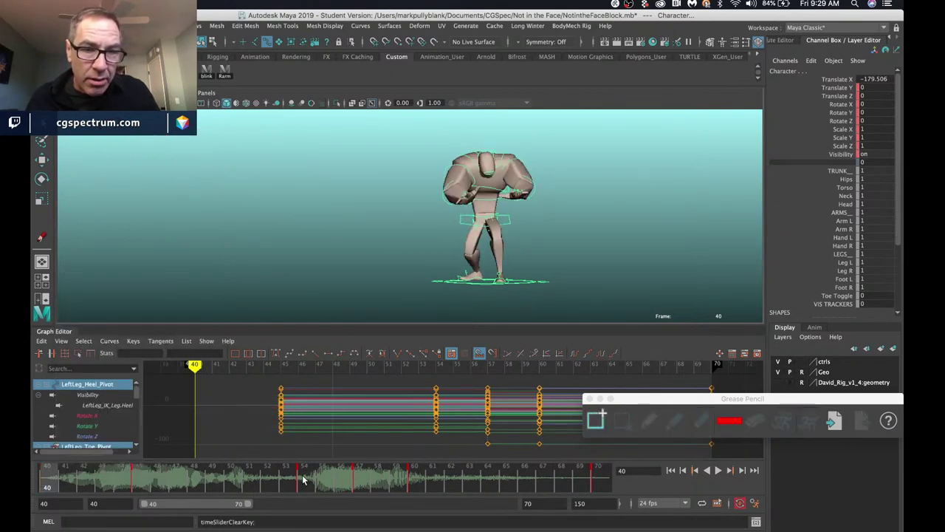
{"action": "left_click", "coordinate": [304, 480]}
{"action": "right_click", "coordinate": [306, 478]}
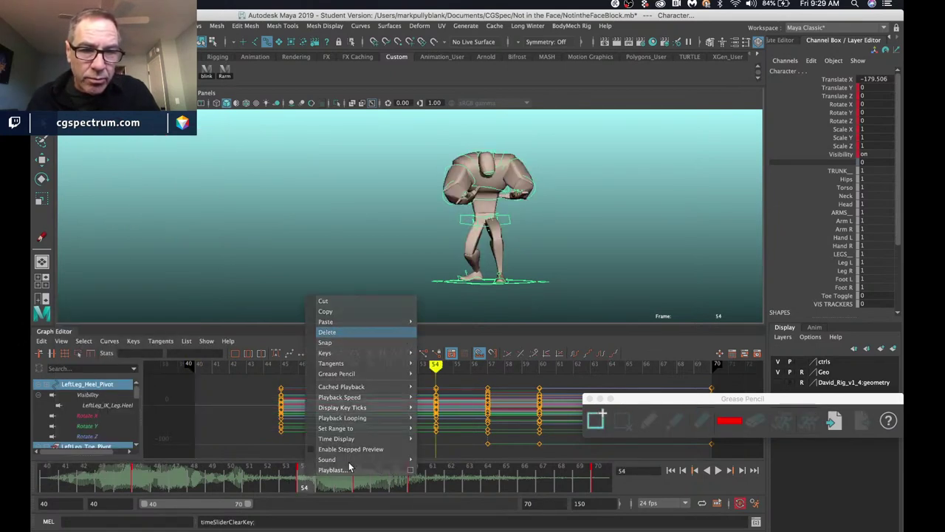
{"action": "left_click", "coordinate": [335, 333]}
Delete the selected controls' keys at frames 57 and 70.
{"action": "left_click", "coordinate": [359, 480]}
{"action": "right_click", "coordinate": [360, 480]}
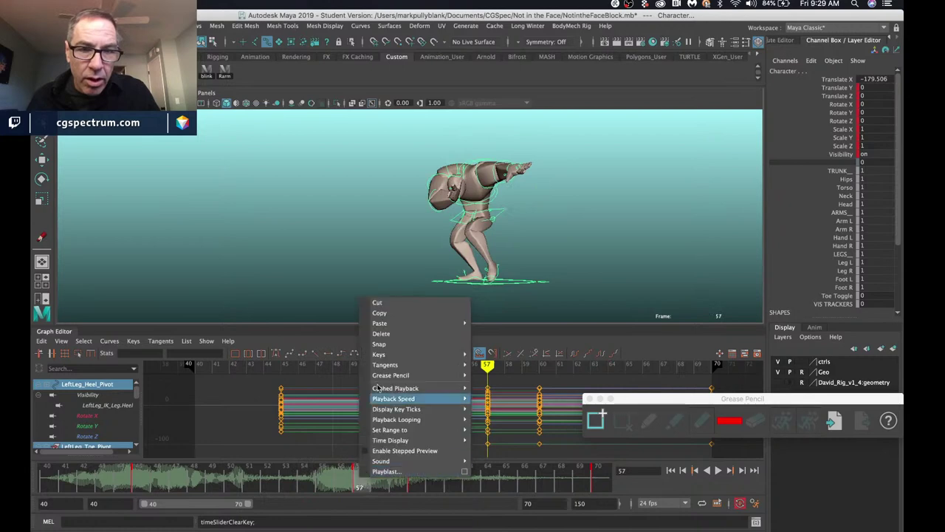
{"action": "left_click", "coordinate": [381, 333]}
{"action": "left_click", "coordinate": [589, 482]}
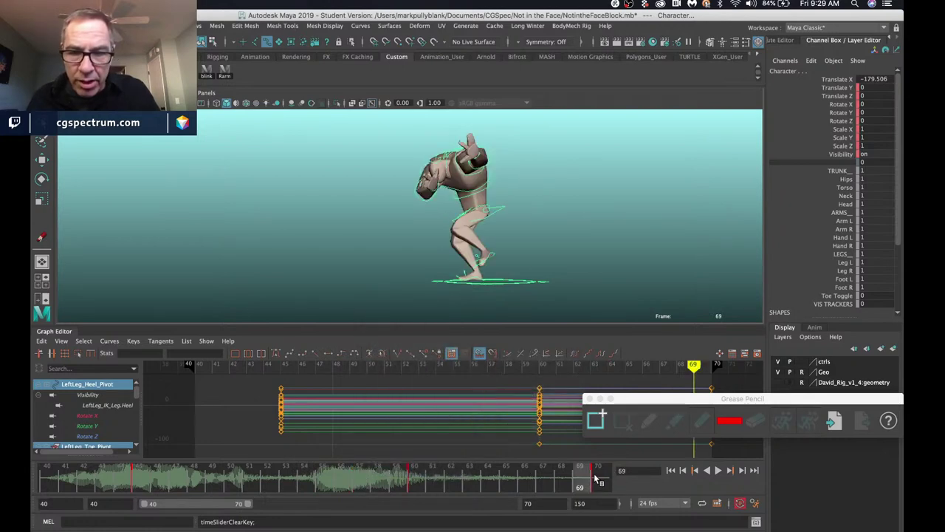
{"action": "right_click", "coordinate": [591, 481]}
{"action": "left_click", "coordinate": [617, 333]}
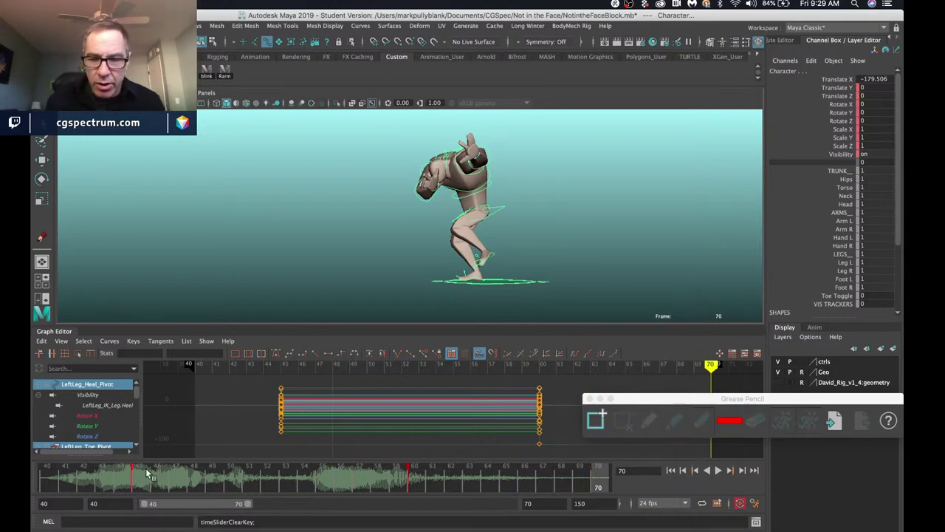
Flip repeatedly between the key poses at frames 45 and 60, and play back the two-pose animation.
{"action": "key", "text": "comma"}
{"action": "left_click_drag", "start_coordinate": [179, 481], "coordinate": [212, 482]}
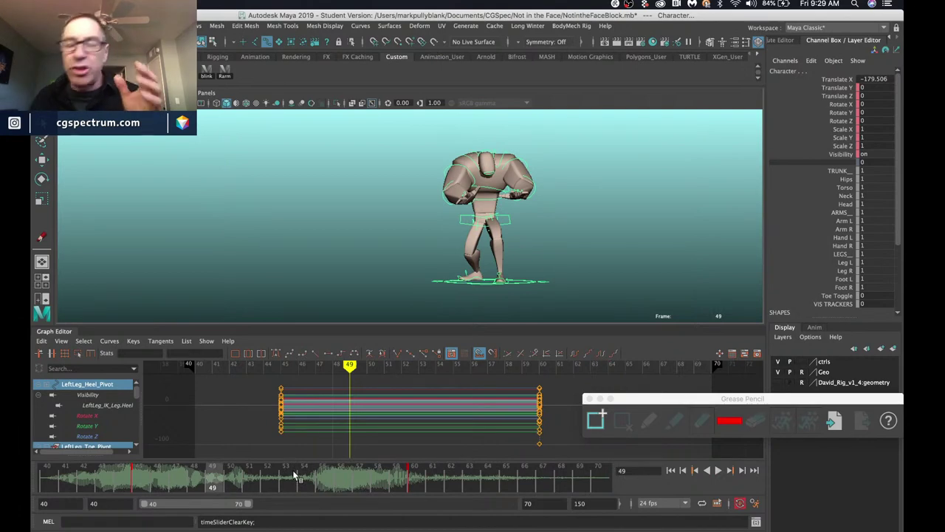
{"action": "key", "text": "comma"}
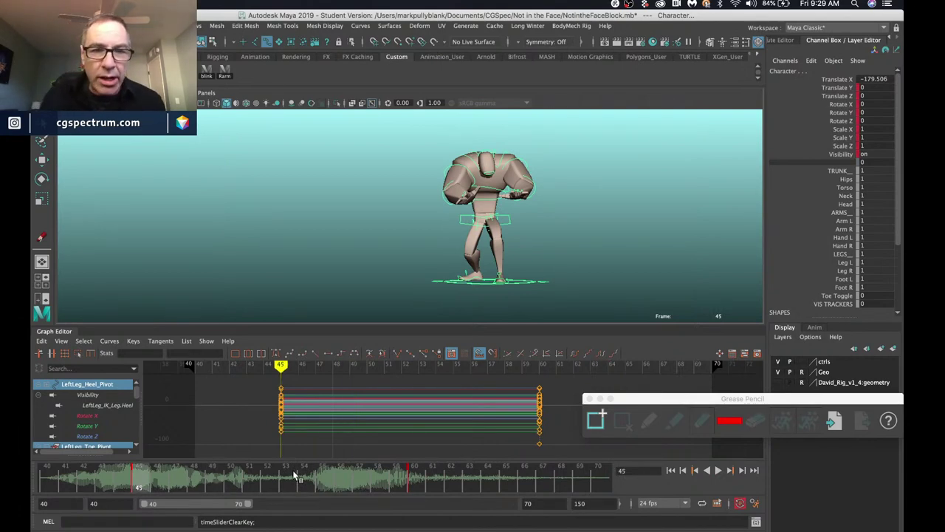
{"action": "key", "text": "period"}
{"action": "key", "text": "comma"}
{"action": "key", "text": "period"}
{"action": "key", "text": "comma"}
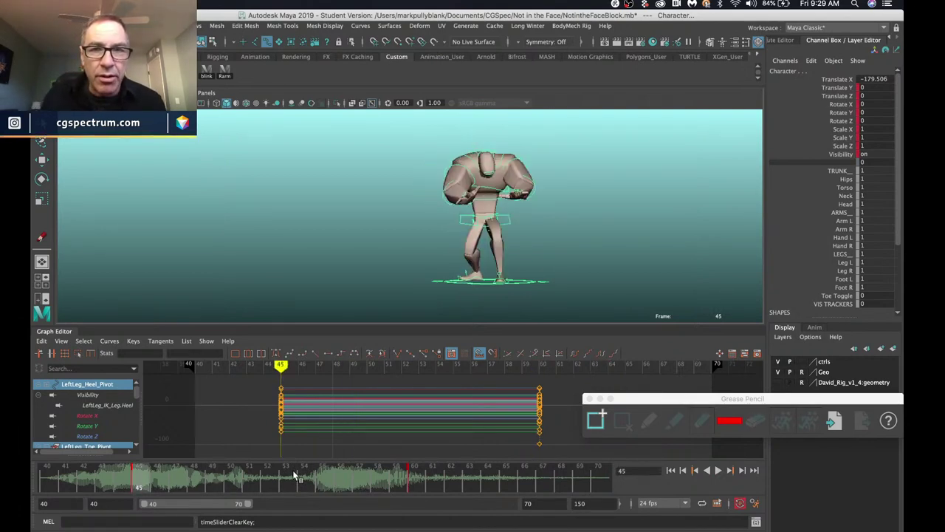
{"action": "key", "text": "period"}
{"action": "key", "text": "comma"}
{"action": "key", "text": "period"}
{"action": "key", "text": "comma"}
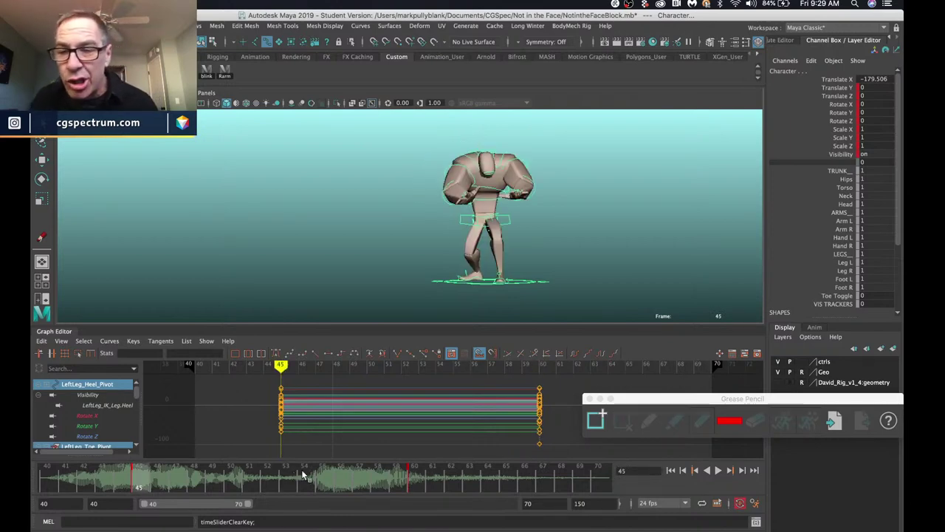
{"action": "left_click", "coordinate": [720, 471]}
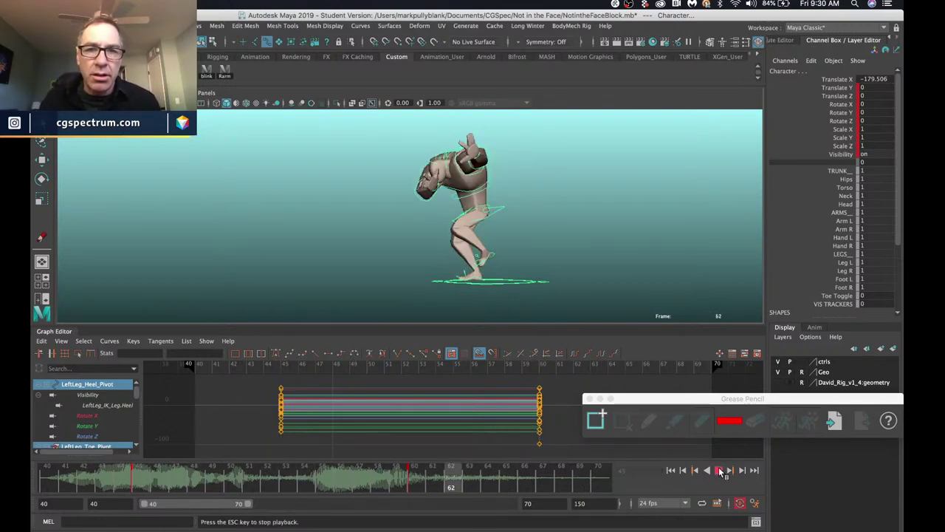
{"action": "left_click", "coordinate": [721, 473]}
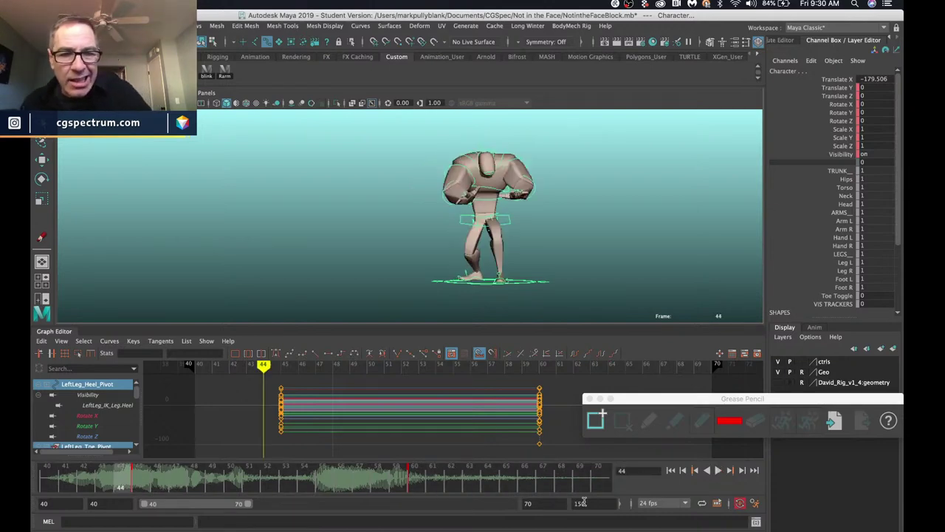
Undo the key deletions at frames 70, 57, 54 and 40.
{"action": "left_click", "coordinate": [597, 478]}
{"action": "key", "text": "ctrl+z"}
{"action": "key", "text": "ctrl+z"}
{"action": "key", "text": "ctrl+z"}
{"action": "key", "text": "ctrl+z"}
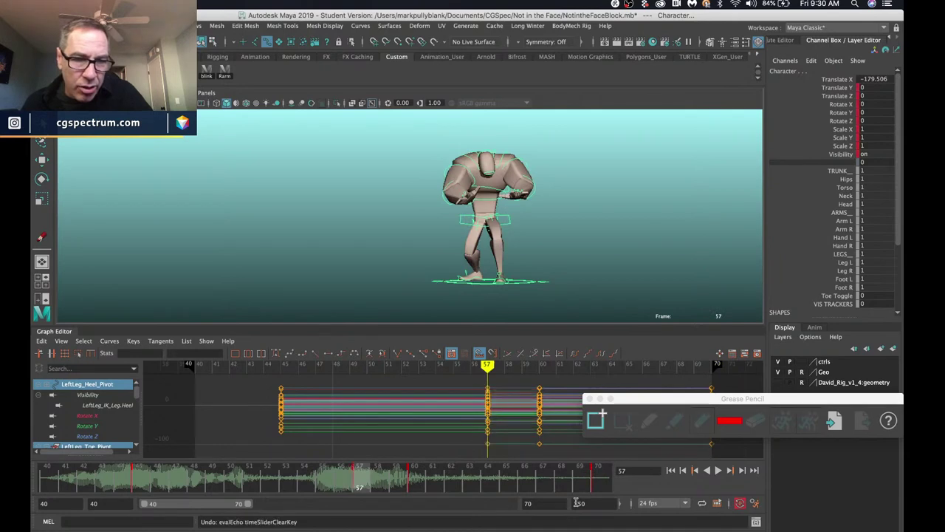
{"action": "key", "text": "ctrl+z"}
{"action": "key", "text": "ctrl+z"}
{"action": "key", "text": "ctrl+z"}
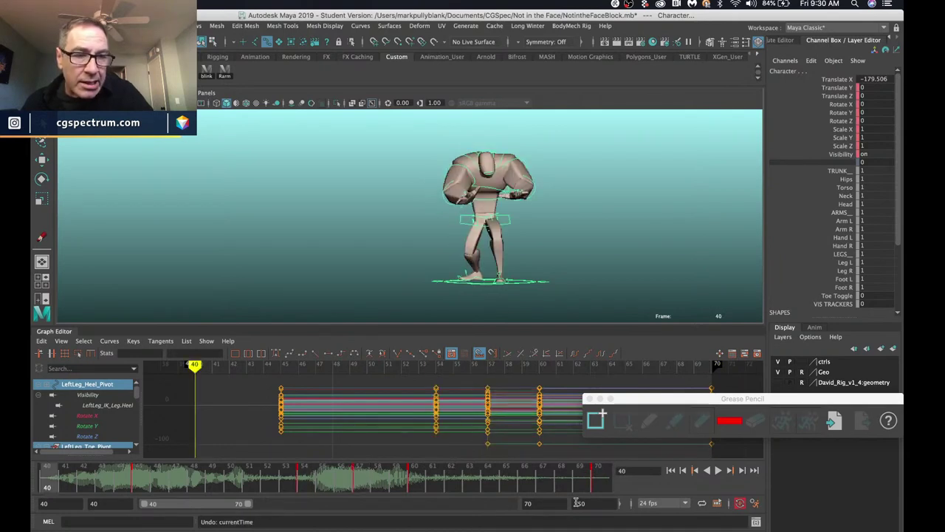
{"action": "key", "text": "ctrl+z"}
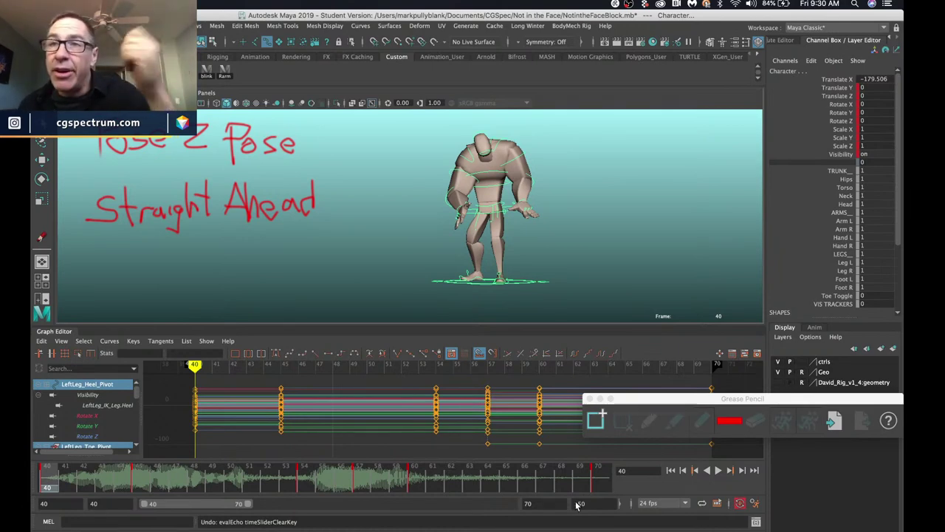
Compare the character's key poses at frames 40 and 45, and examine the frame 45 pose from the side.
{"action": "left_click", "coordinate": [136, 481]}
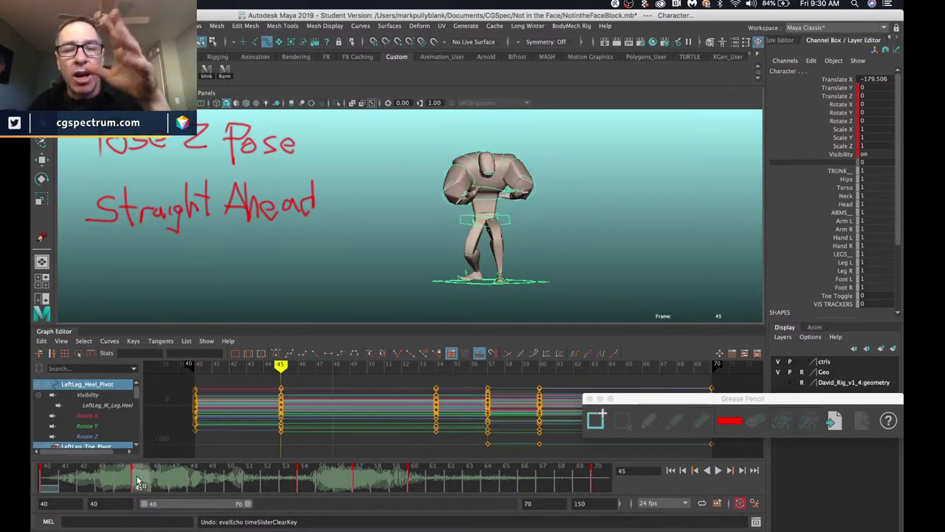
{"action": "left_click", "coordinate": [49, 481]}
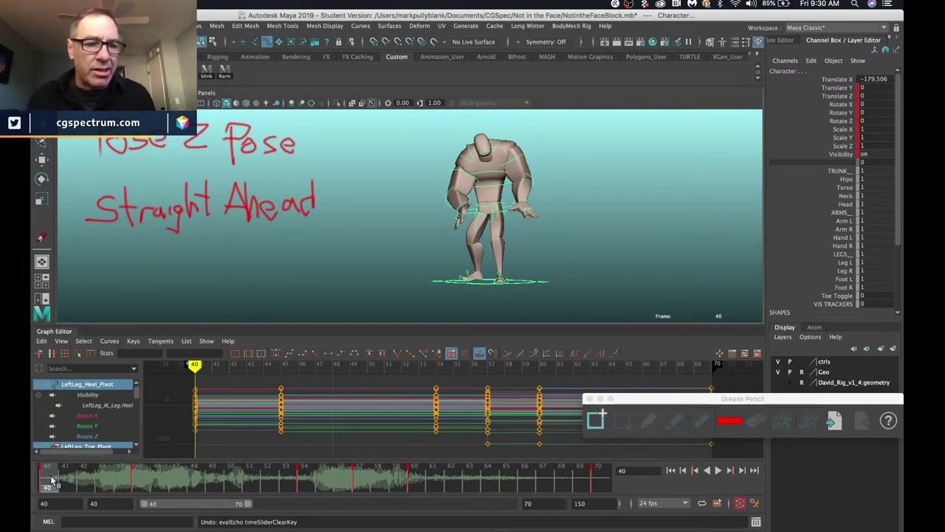
{"action": "left_click", "coordinate": [135, 484]}
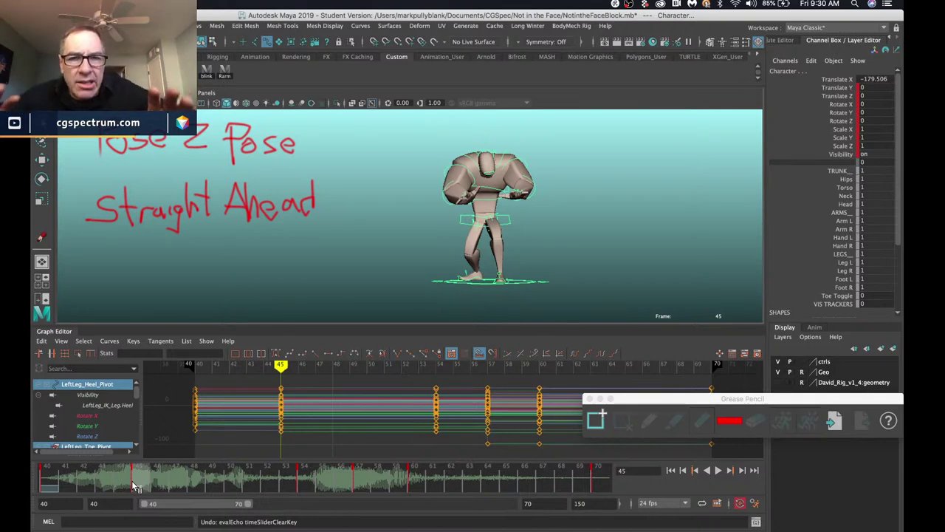
{"action": "key", "text": "ctrl+z"}
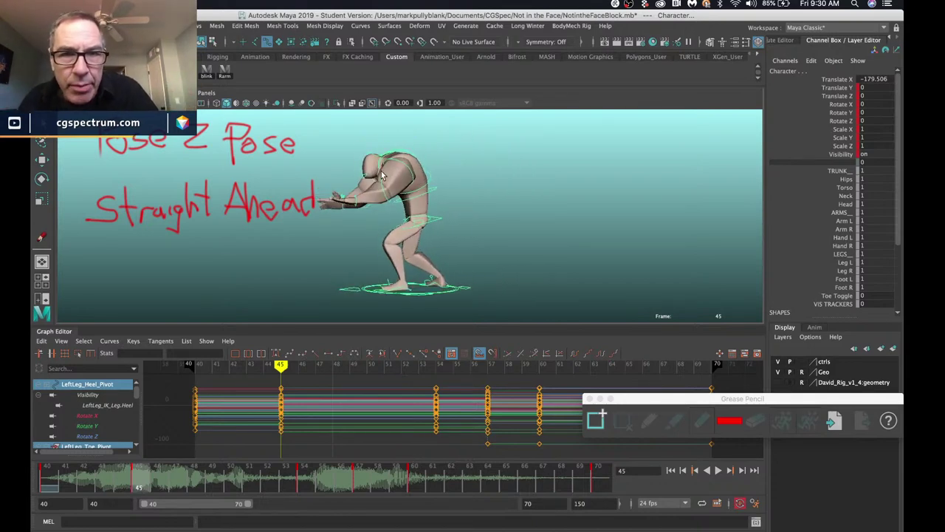
{"action": "key", "text": "shift+z"}
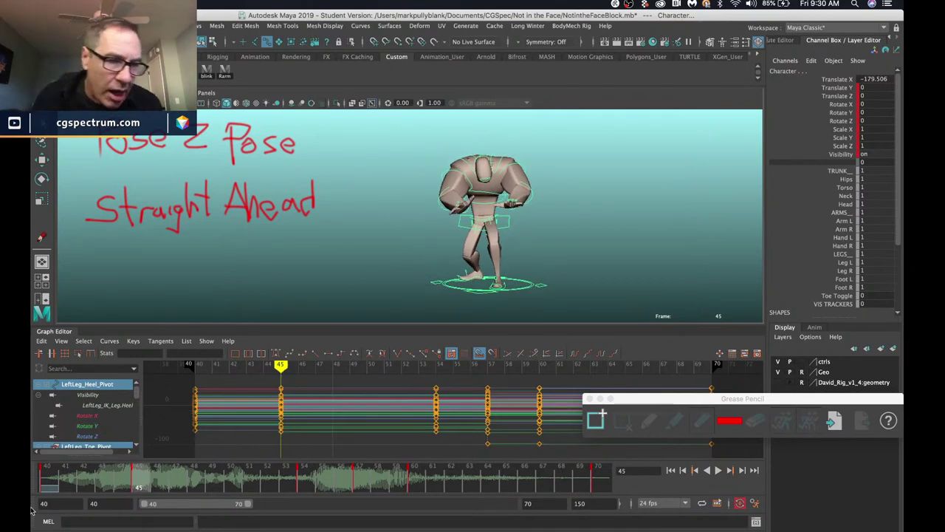
Flip repeatedly between the frame 40 and frame 45 poses in side view to compare the body's change.
{"action": "left_click", "coordinate": [49, 483]}
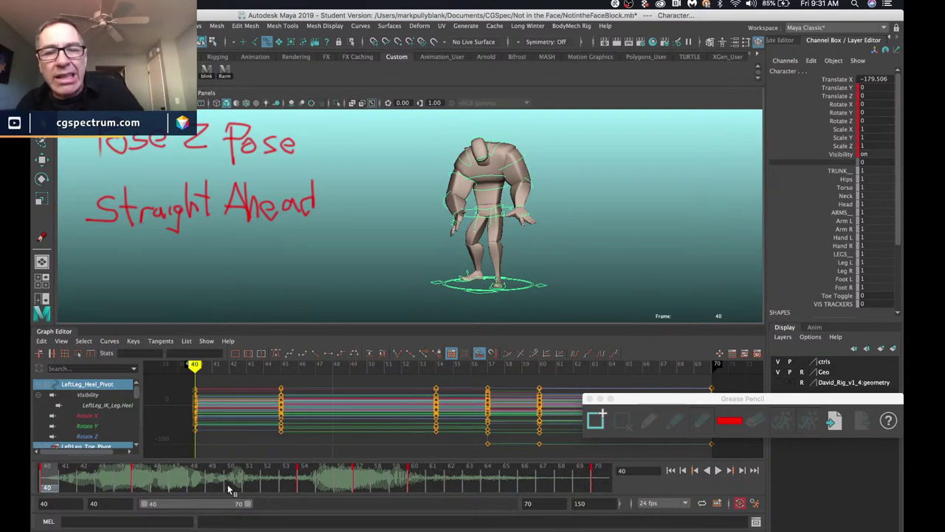
{"action": "left_click_drag", "start_coordinate": [524, 268], "coordinate": [433, 277], "text": "alt"}
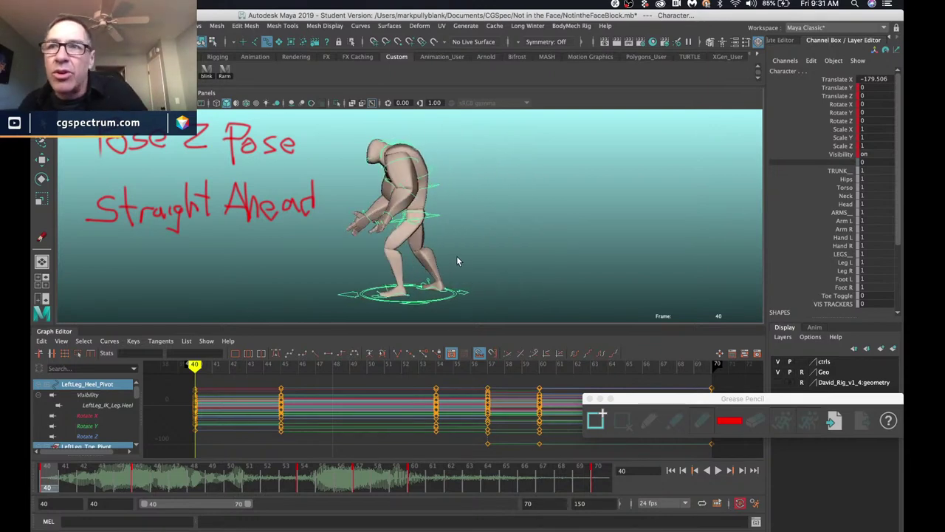
{"action": "middle_click_drag", "start_coordinate": [456, 255], "coordinate": [524, 247], "text": "alt"}
{"action": "key", "text": "period"}
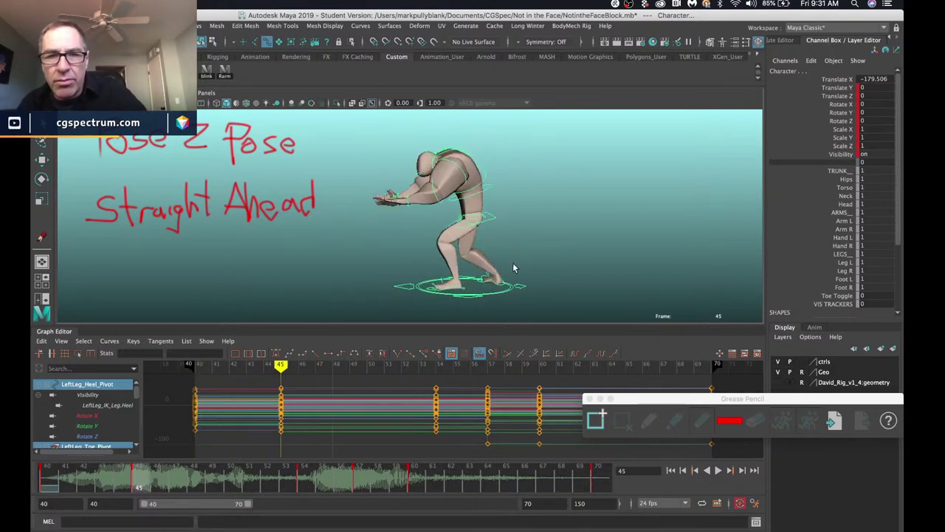
{"action": "key", "text": "comma"}
{"action": "key", "text": "period"}
{"action": "key", "text": "comma"}
{"action": "key", "text": "period"}
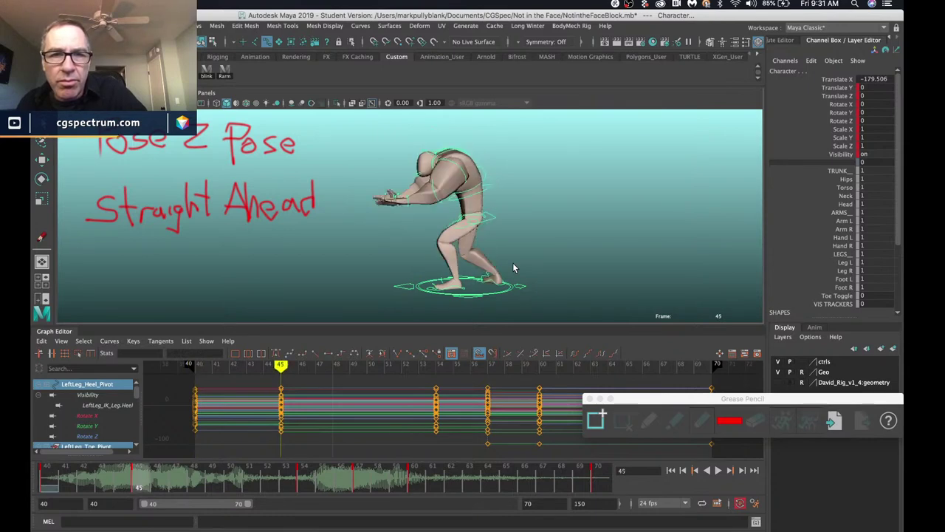
{"action": "key", "text": "comma"}
{"action": "key", "text": "period"}
{"action": "key", "text": "comma"}
{"action": "key", "text": "period"}
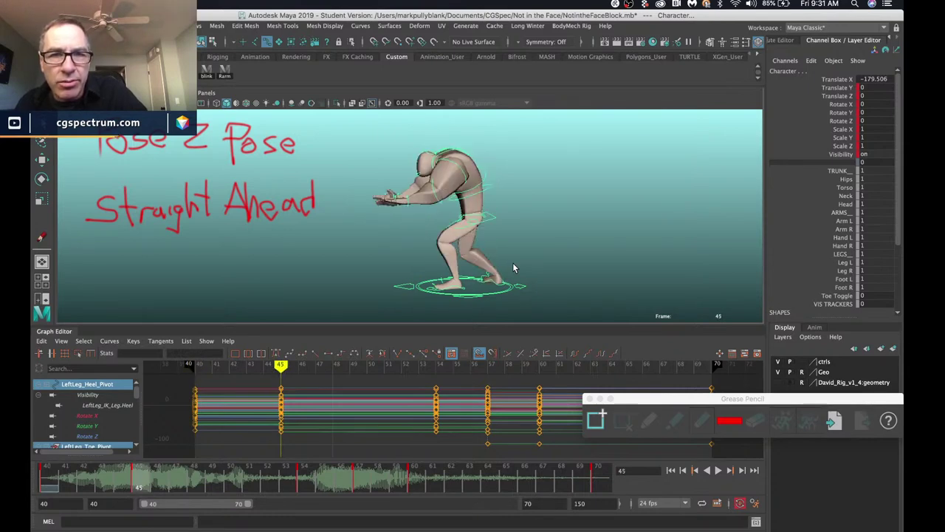
{"action": "key", "text": "comma"}
{"action": "key", "text": "period"}
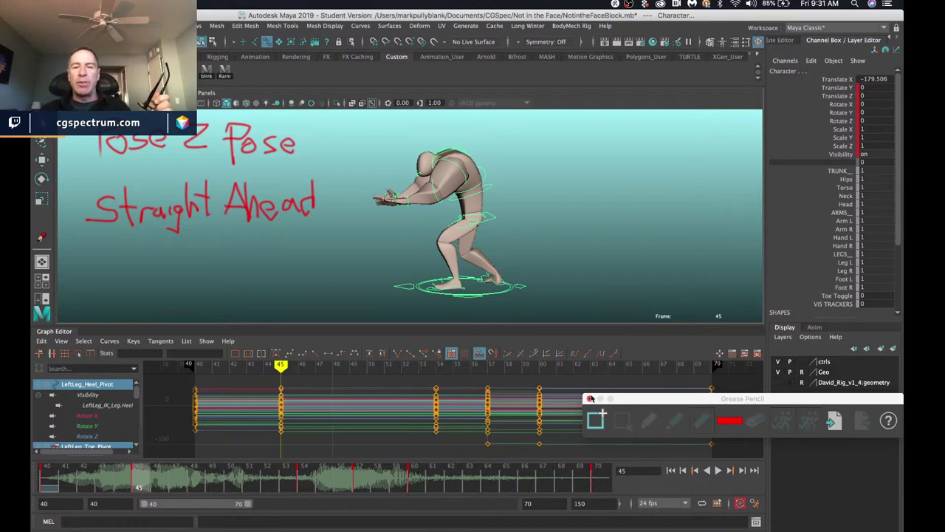
Close the Grease Pencil tools, convert the selected controls' curves to auto tangents, and return to frame 40.
{"action": "left_click", "coordinate": [590, 399]}
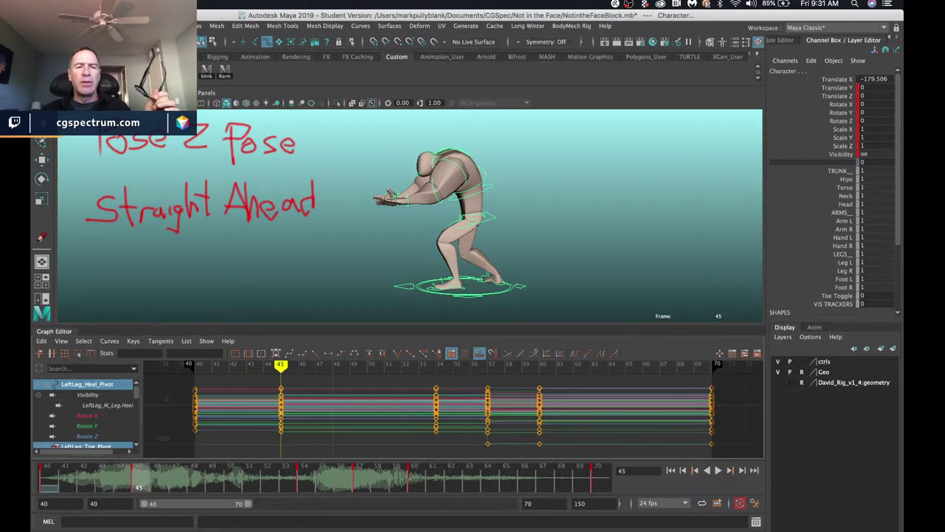
{"action": "left_click", "coordinate": [276, 354]}
{"action": "left_click", "coordinate": [46, 479]}
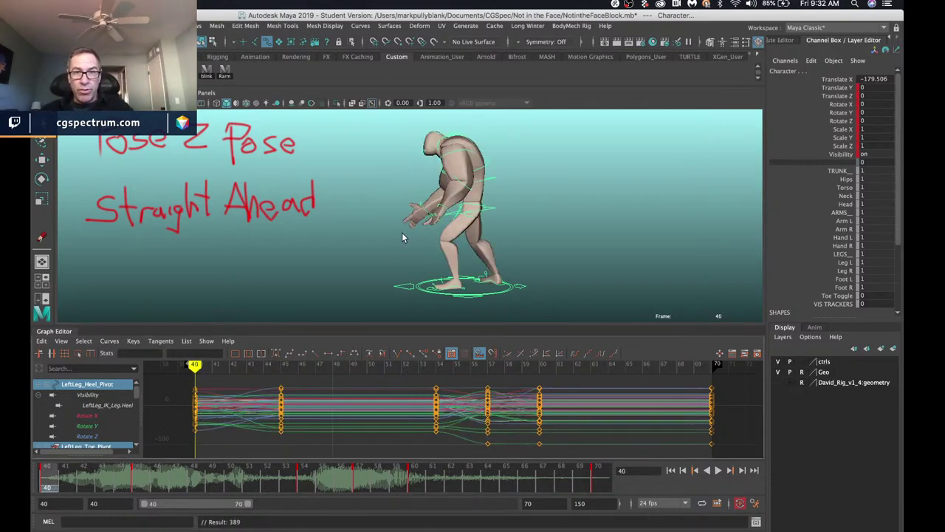
Delete the selected controls' keys at frame 54 while viewing the character from the front.
{"action": "left_click_drag", "start_coordinate": [405, 236], "coordinate": [511, 147], "text": "alt"}
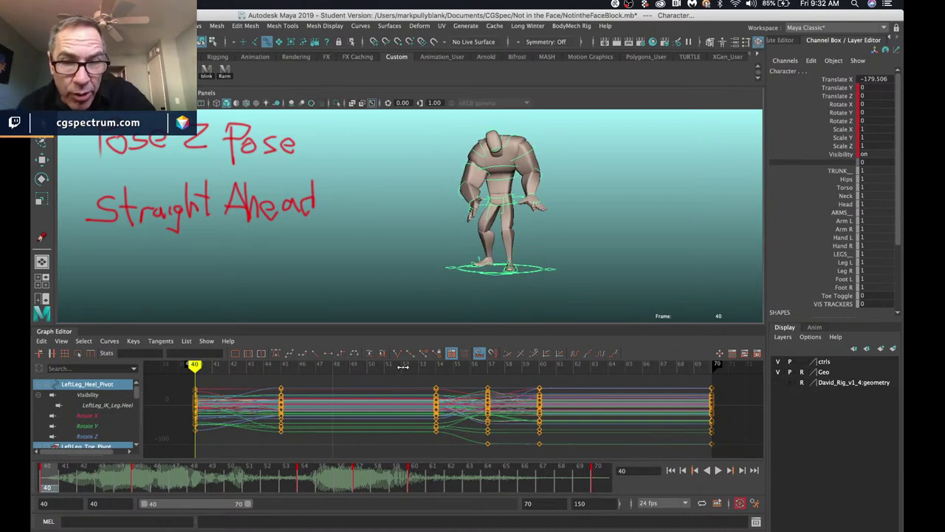
{"action": "left_click_drag", "start_coordinate": [403, 382], "coordinate": [448, 452]}
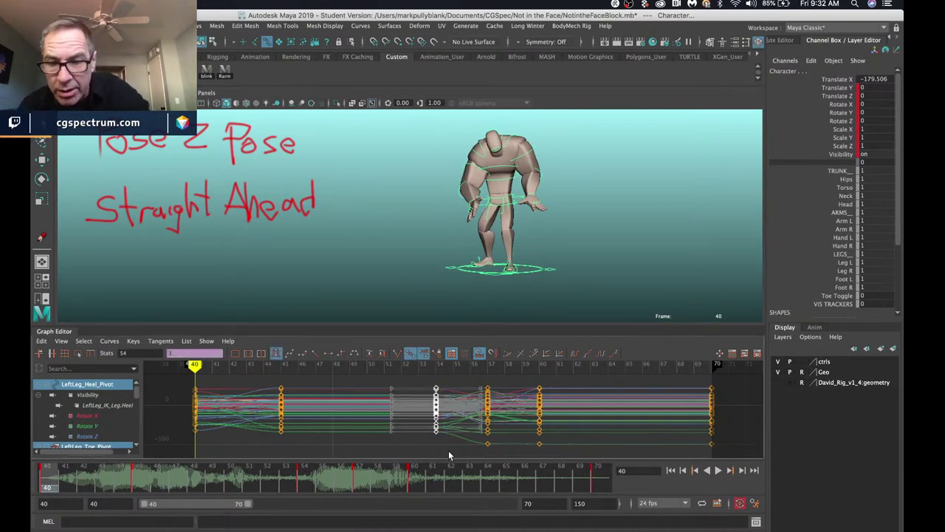
{"action": "key", "text": "Delete"}
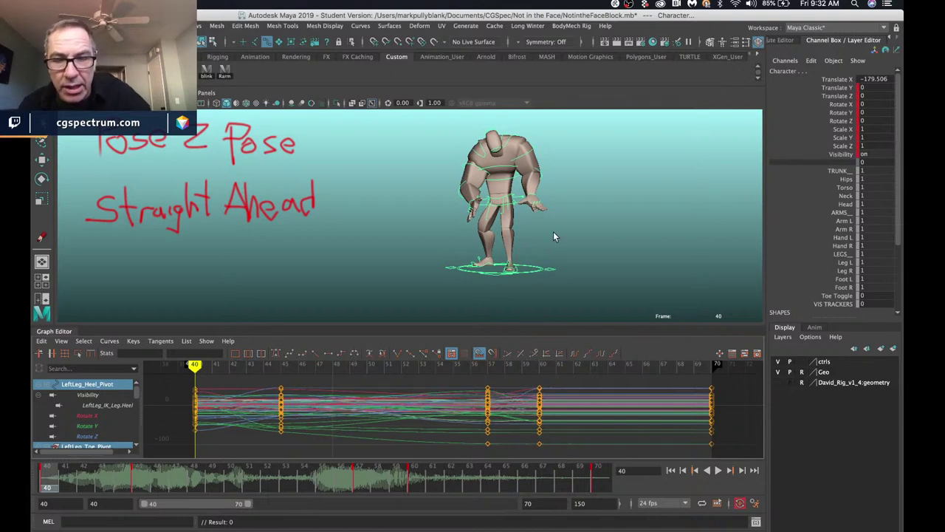
Playblast the splined animation over frames 40 to 70, then close the movie viewer.
{"action": "key", "text": "alt+v"}
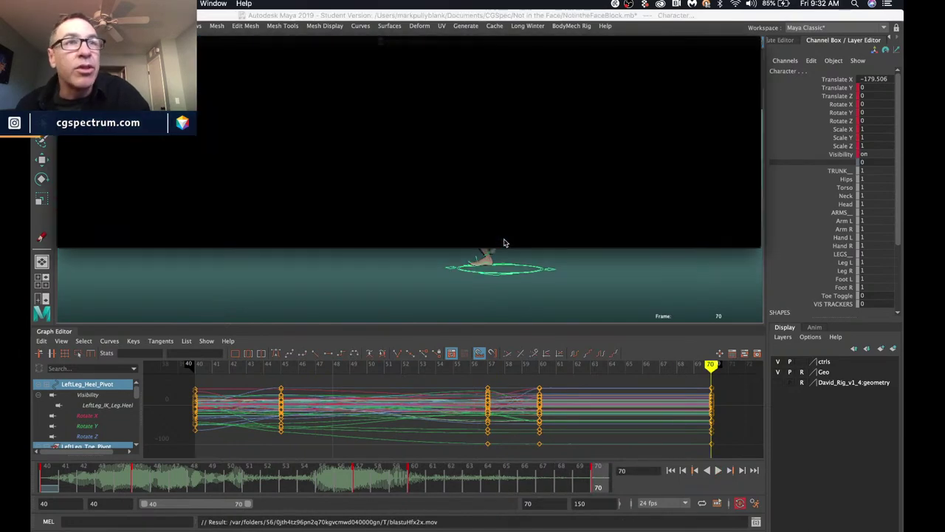
{"action": "left_click_drag", "start_coordinate": [458, 195], "coordinate": [225, 216]}
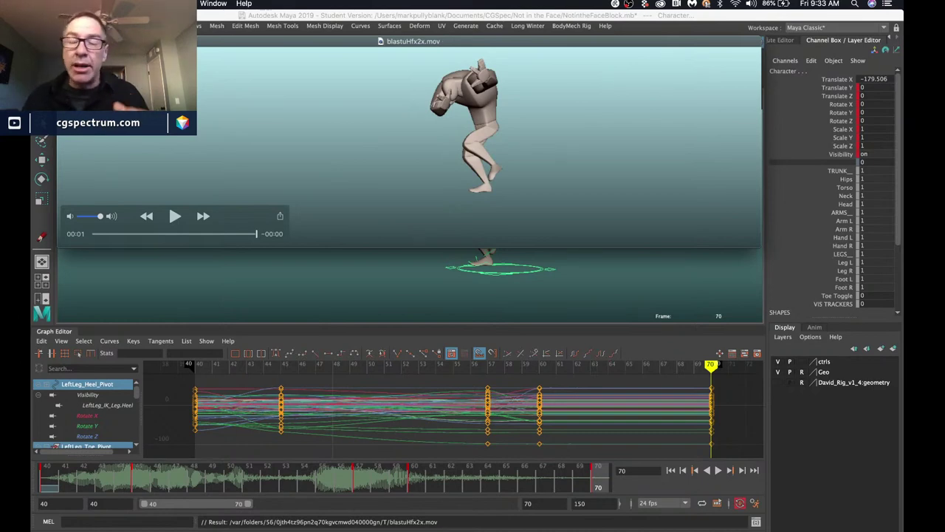
{"action": "left_click", "coordinate": [566, 428]}
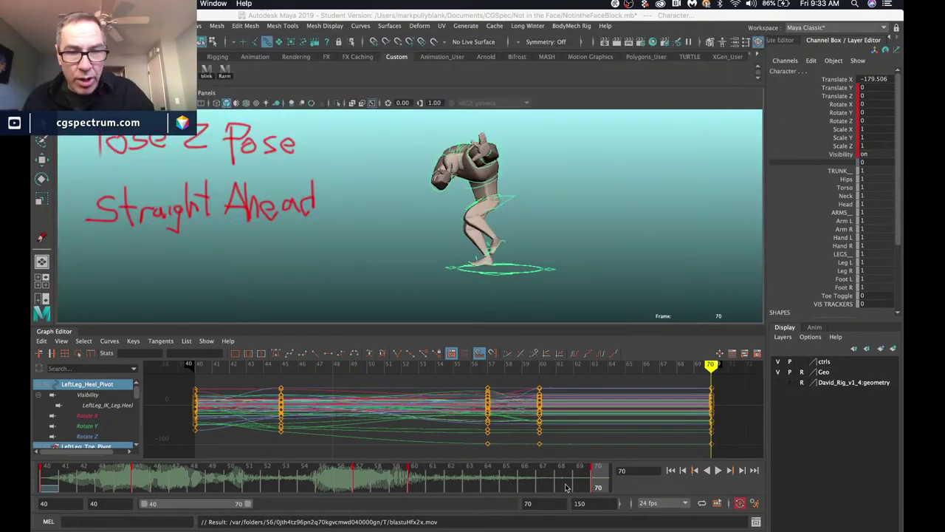
Undo the frame 54 key deletion and the auto tangent conversion.
{"action": "key", "text": "z"}
{"action": "key", "text": "z"}
{"action": "key", "text": "z"}
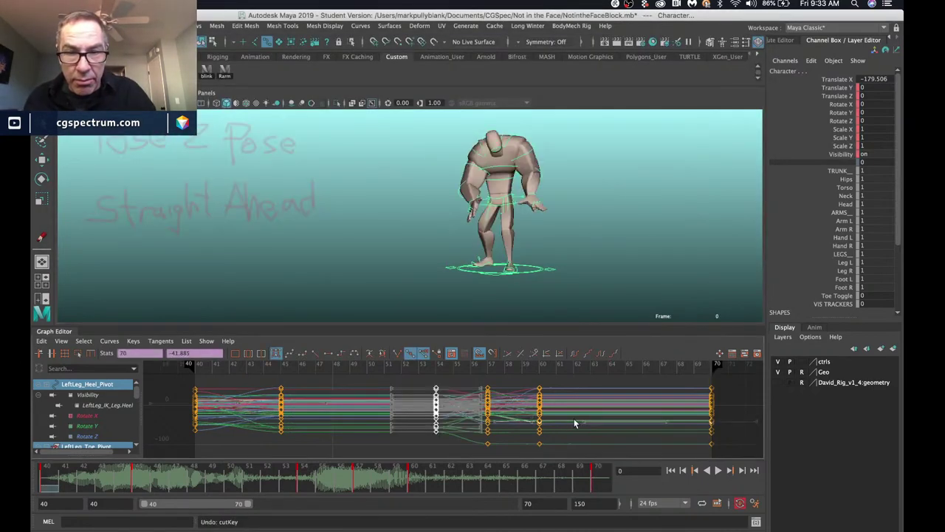
{"action": "key", "text": "z"}
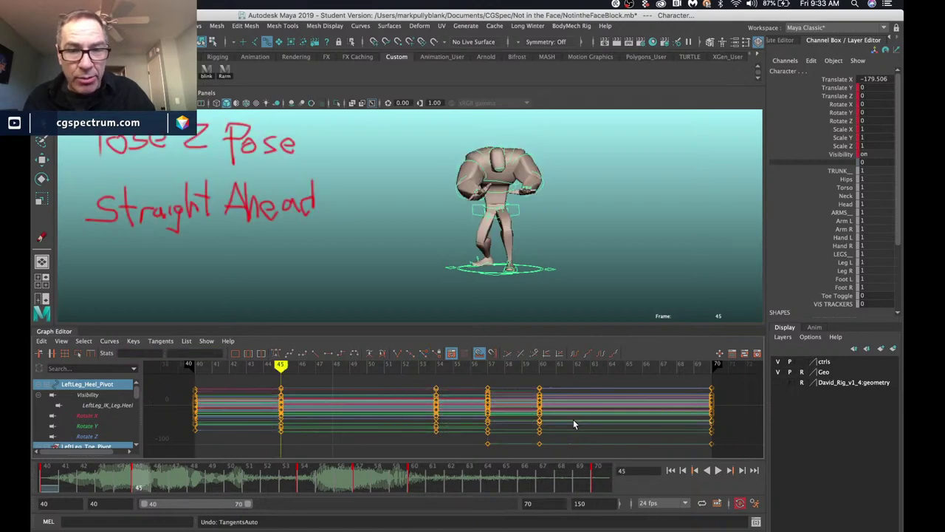
Step through the character's stepped key poses from frame 40 to frame 70.
{"action": "left_click", "coordinate": [46, 480]}
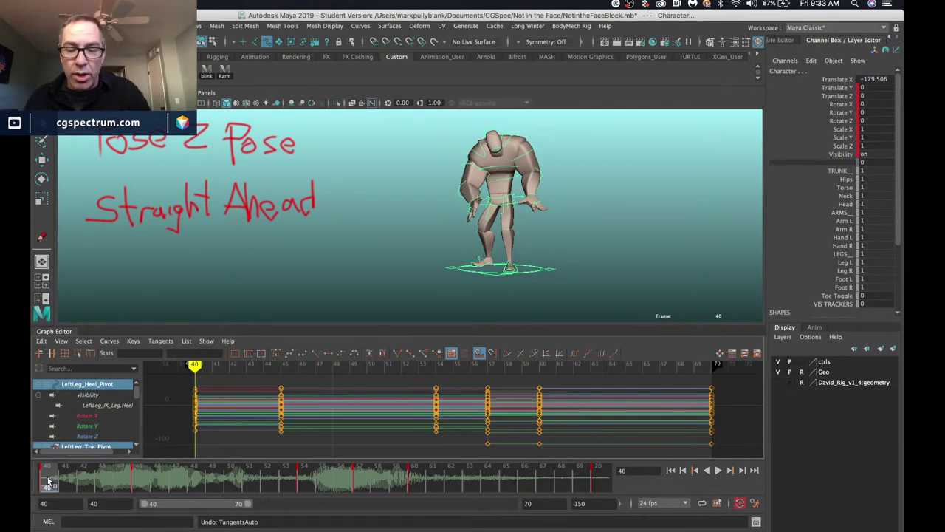
{"action": "key", "text": "period"}
{"action": "key", "text": "period"}
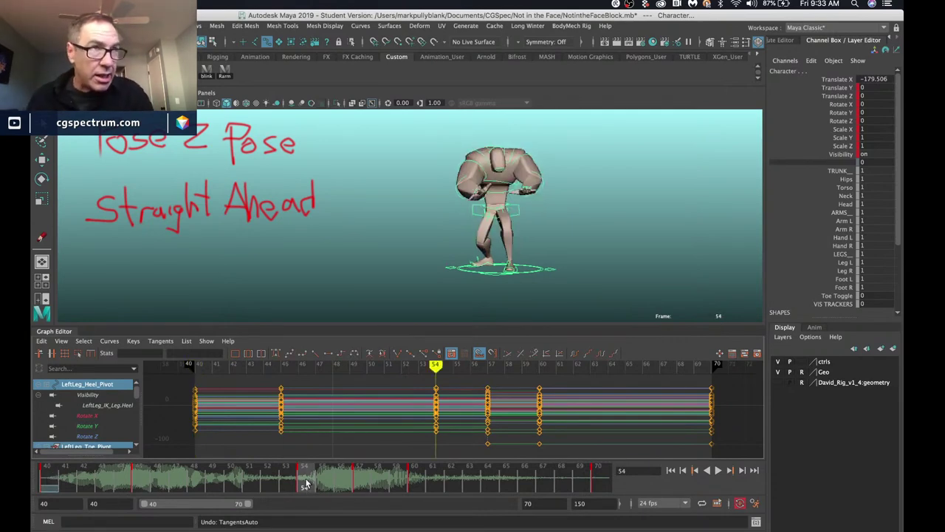
{"action": "key", "text": "period"}
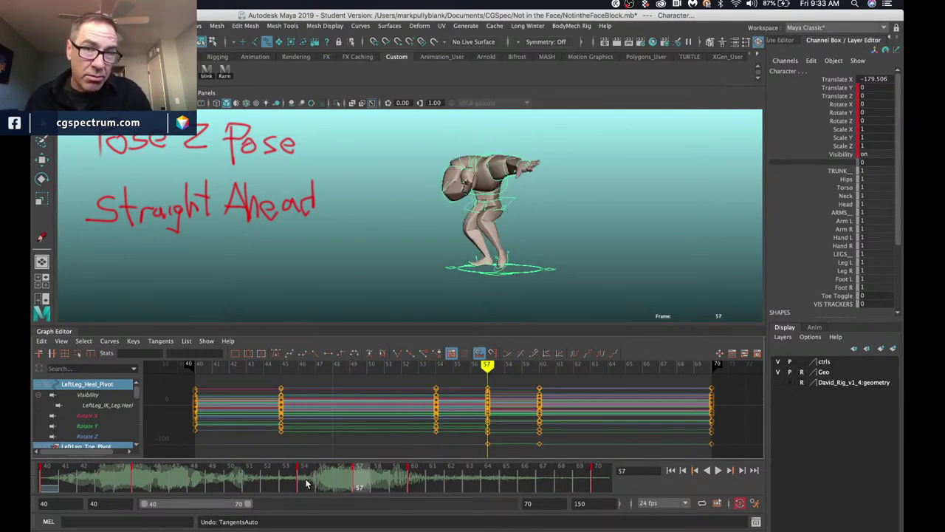
{"action": "key", "text": "period"}
{"action": "key", "text": "period"}
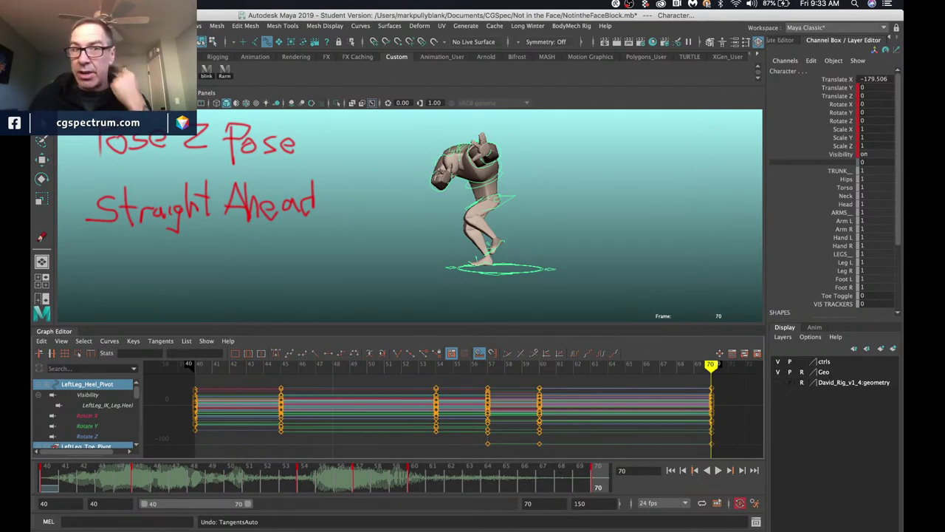
Deselect the character's controls, playblast the stepped animation for review, and close the movie.
{"action": "left_click", "coordinate": [606, 151]}
{"action": "key", "text": "alt+v"}
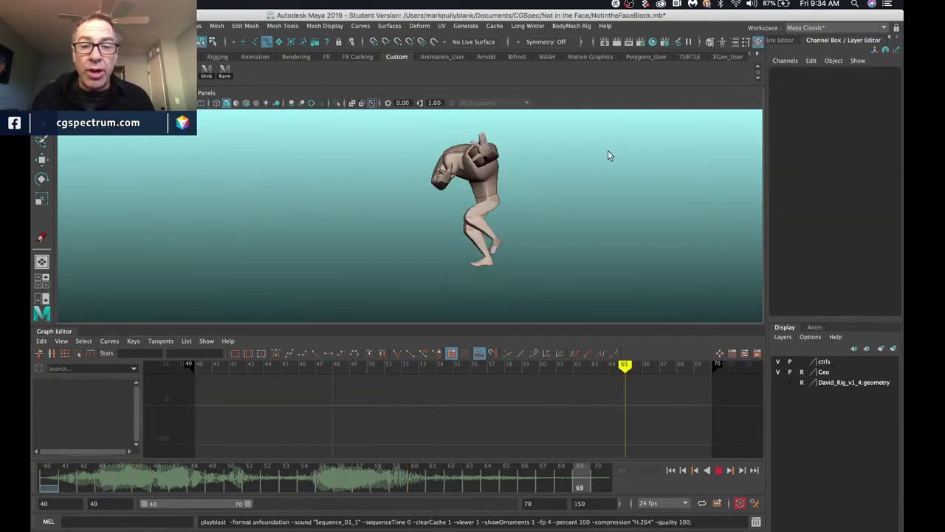
{"action": "key", "text": "space"}
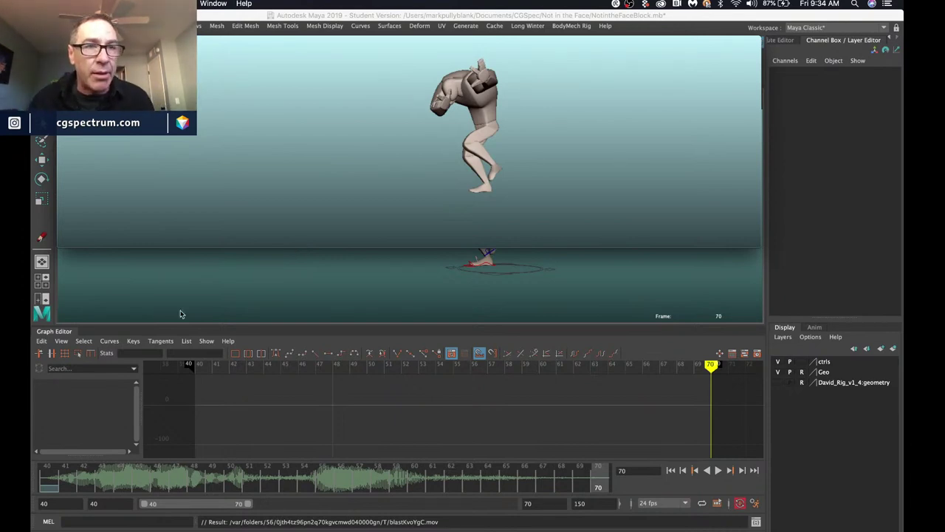
{"action": "key", "text": "super+w"}
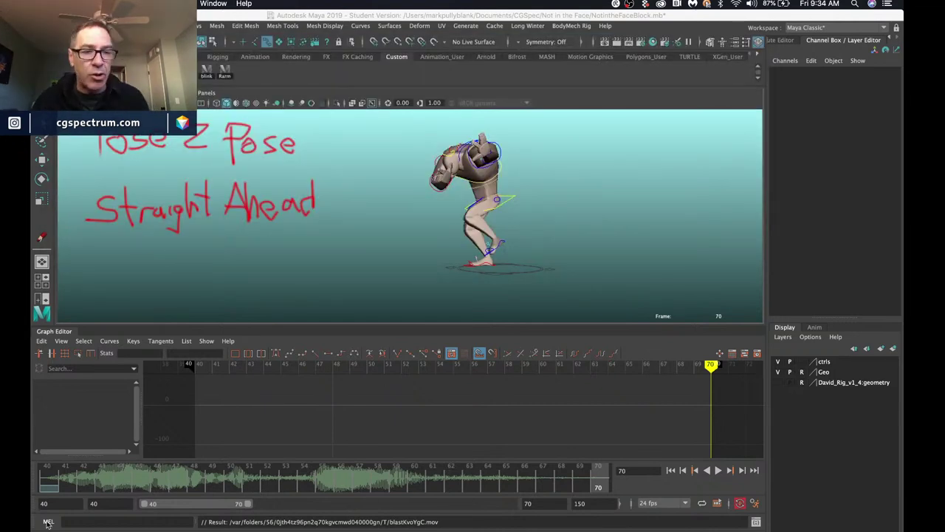
Compare the held pose across frames 40 to 44 with the poses at frames 70 and 54, ending at frame 40.
{"action": "left_click", "coordinate": [48, 480]}
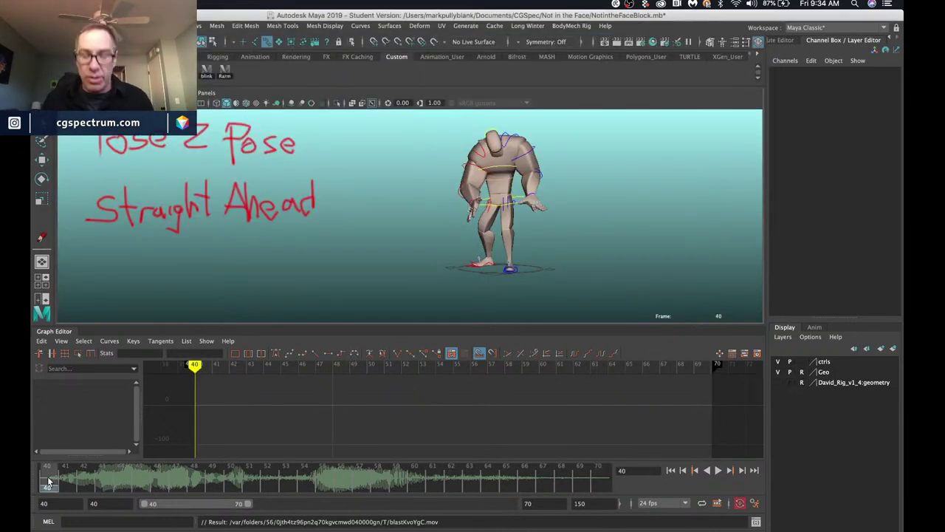
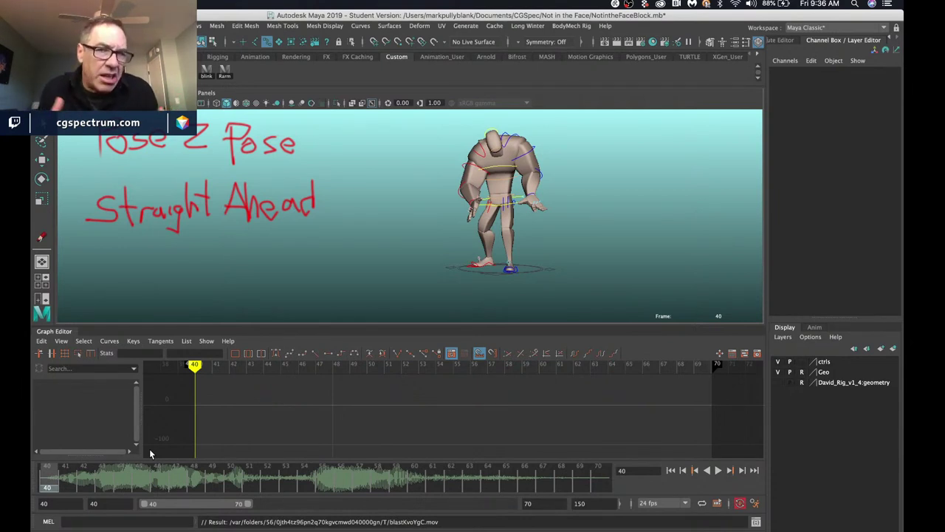
{"action": "left_click", "coordinate": [593, 477]}
{"action": "left_click", "coordinate": [52, 477]}
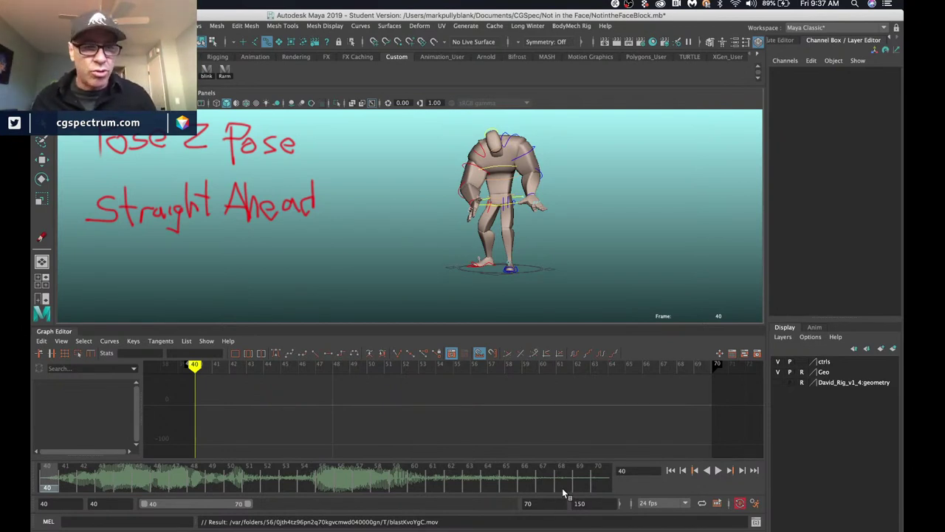
{"action": "left_click", "coordinate": [79, 480]}
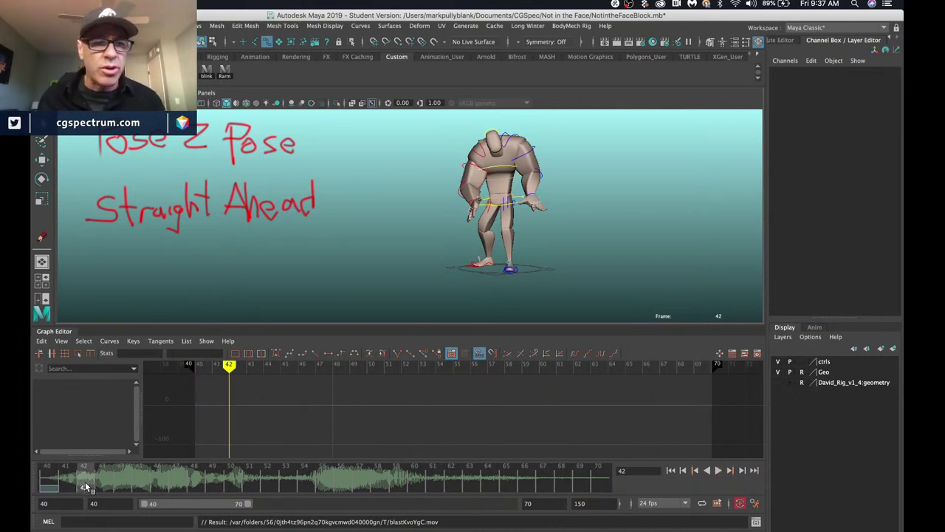
{"action": "left_click_drag", "start_coordinate": [86, 486], "coordinate": [128, 484]}
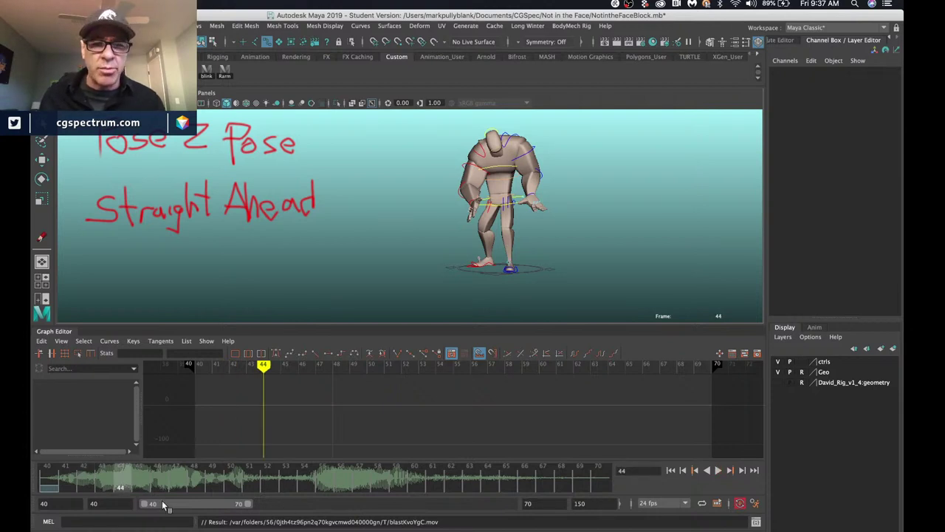
{"action": "left_click", "coordinate": [604, 481]}
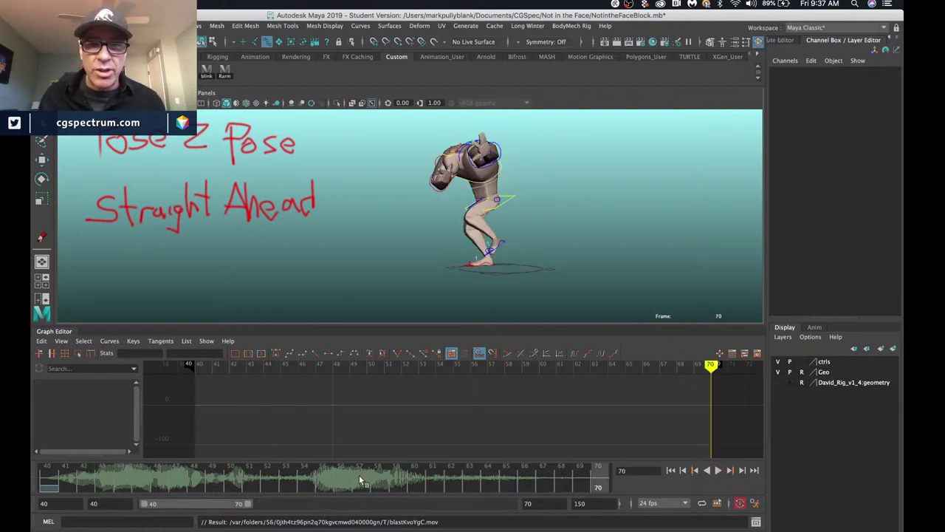
{"action": "left_click_drag", "start_coordinate": [359, 482], "coordinate": [304, 481]}
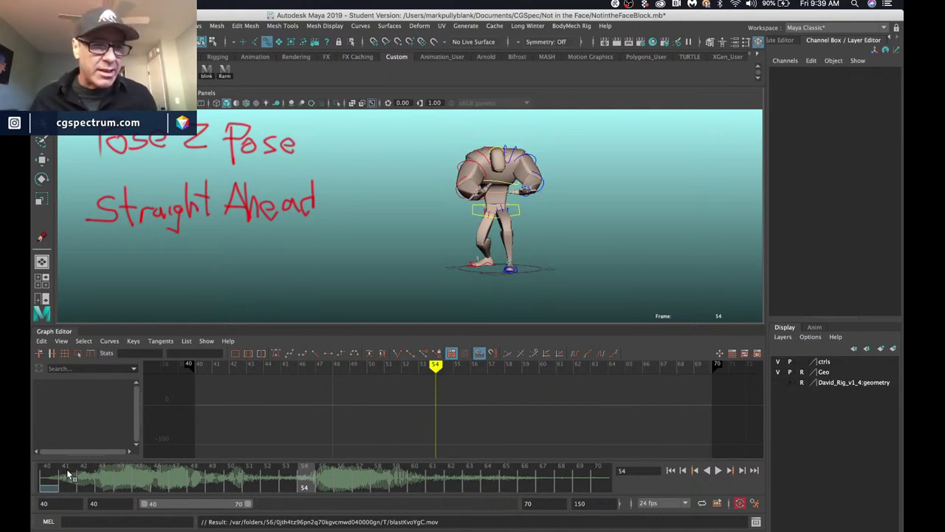
{"action": "left_click", "coordinate": [49, 478]}
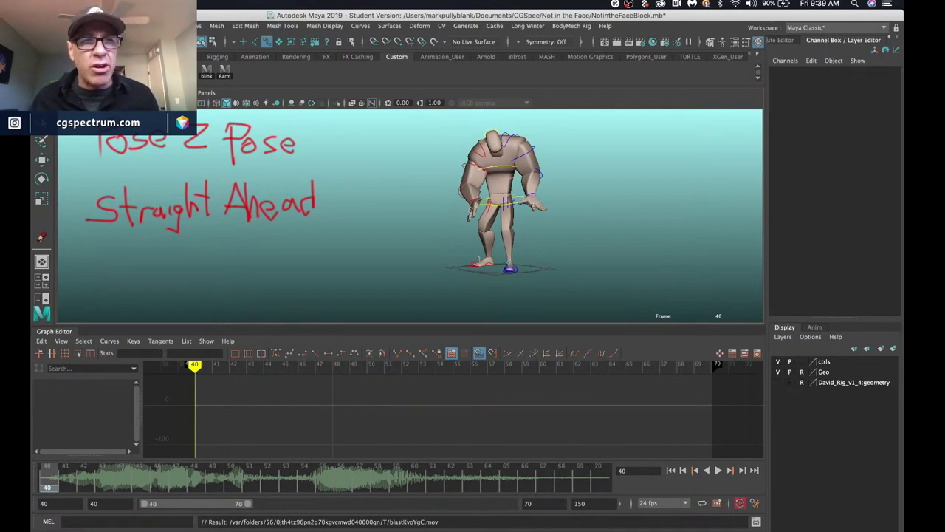
Delete the Grease Pencil frame containing the handwritten notes, and reselect all of the character's controls.
{"action": "left_click", "coordinate": [42, 238]}
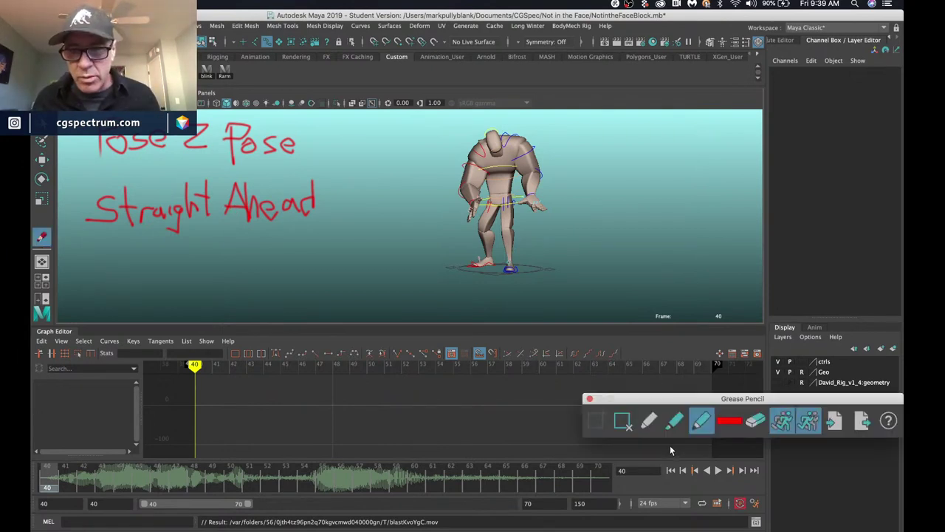
{"action": "left_click", "coordinate": [622, 421]}
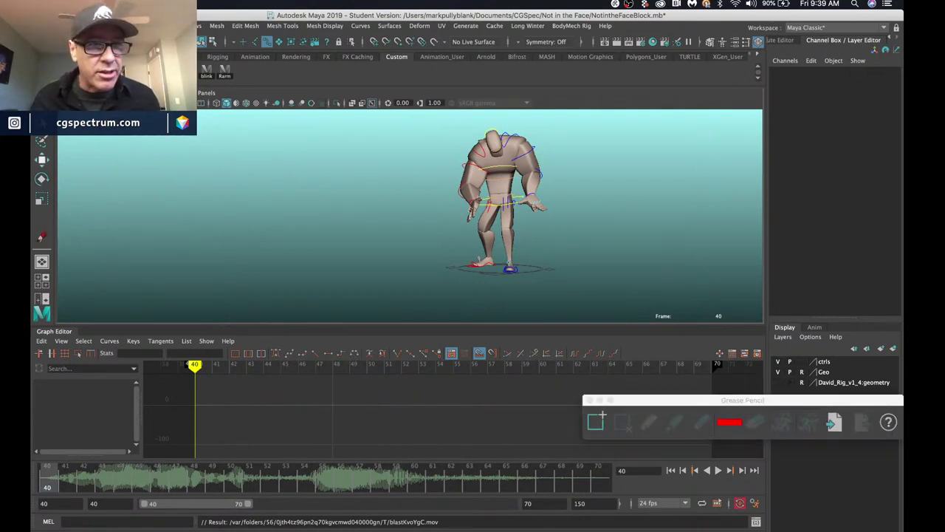
{"action": "left_click", "coordinate": [588, 401]}
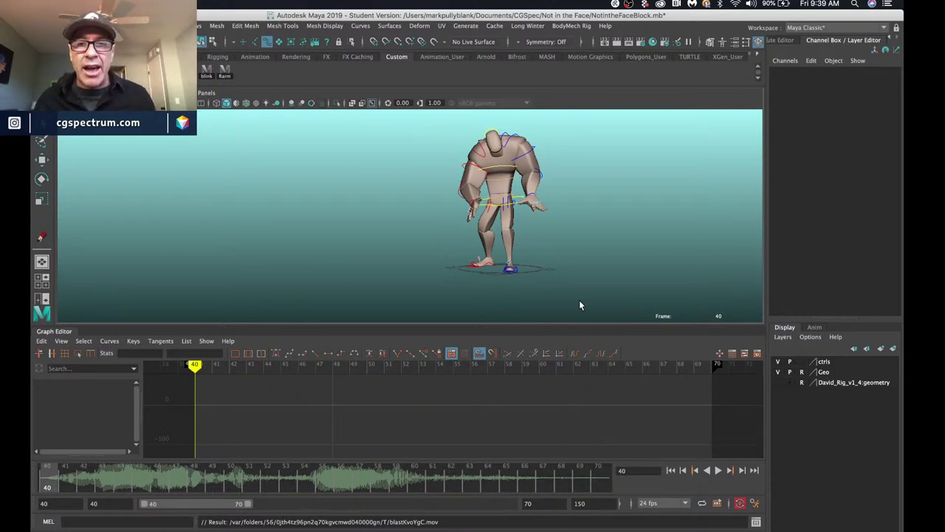
{"action": "left_click_drag", "start_coordinate": [580, 304], "coordinate": [376, 180]}
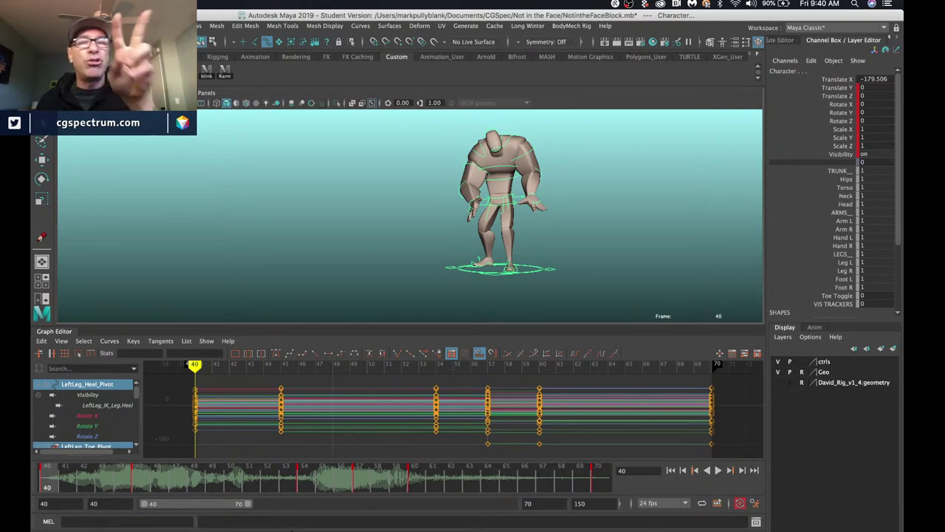
Step through the character's stepped key poses at frames 45, 54, 60 and 70.
{"action": "left_click", "coordinate": [135, 478]}
{"action": "left_click", "coordinate": [310, 482]}
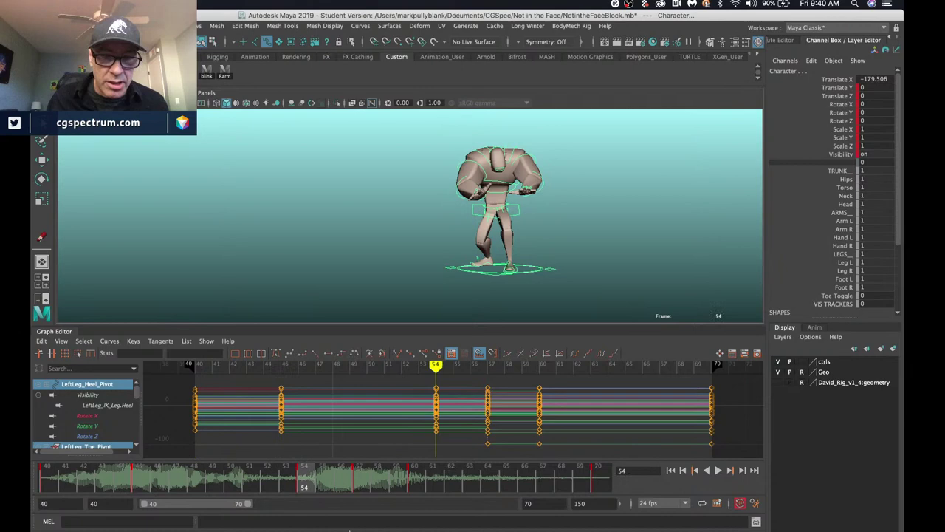
{"action": "left_click", "coordinate": [414, 486]}
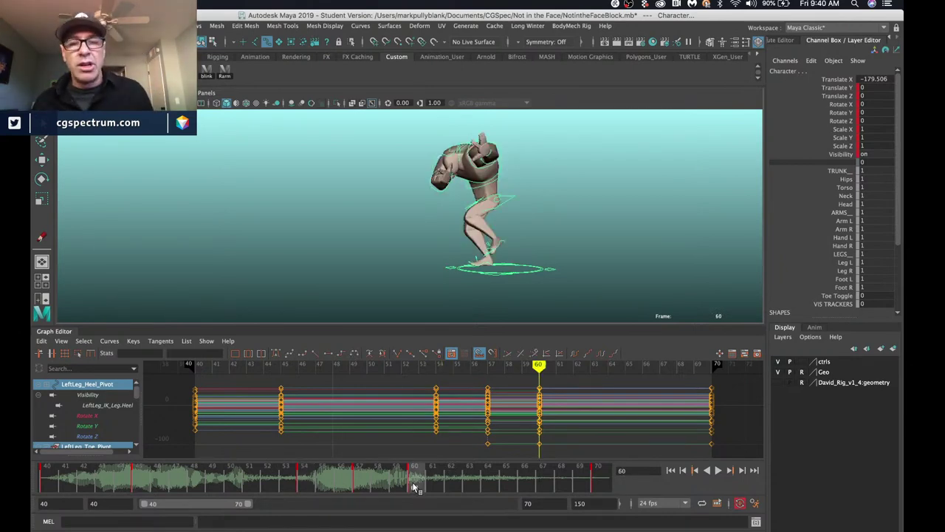
{"action": "left_click", "coordinate": [597, 479]}
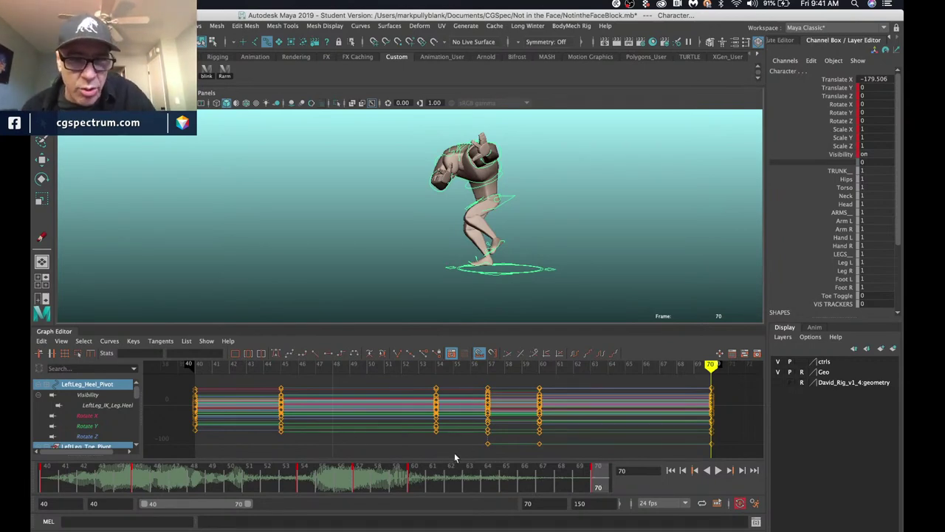
Delete the character's keys at frames 54 and 70 to remove the held poses.
{"action": "left_click", "coordinate": [303, 483]}
{"action": "right_click", "coordinate": [304, 483]}
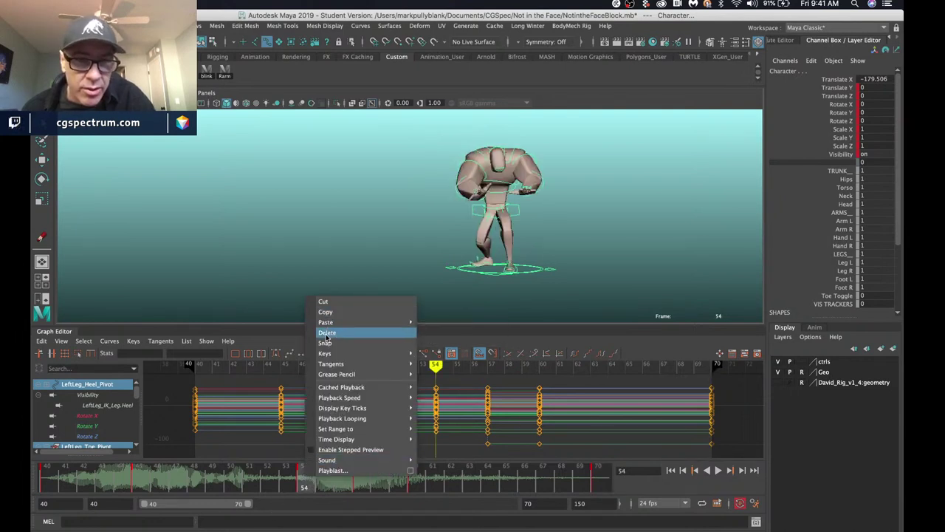
{"action": "left_click", "coordinate": [326, 333]}
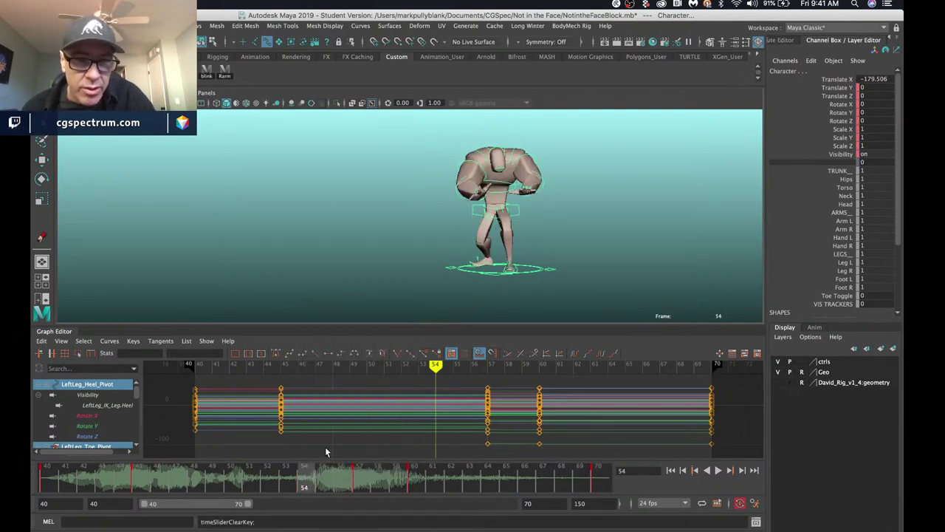
{"action": "left_click", "coordinate": [598, 483]}
{"action": "right_click", "coordinate": [599, 484]}
{"action": "left_click", "coordinate": [617, 335]}
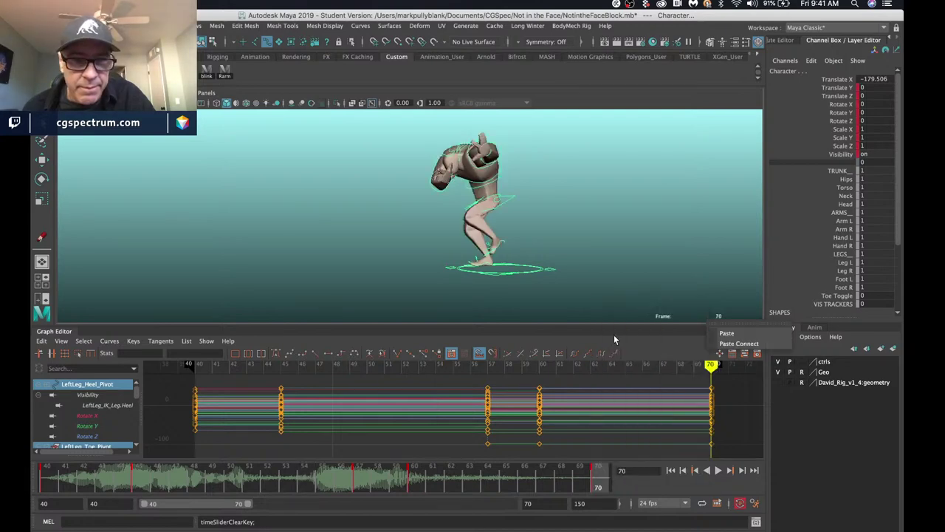
Step back and forth through the remaining key poses from frame 40 to frame 60.
{"action": "left_click", "coordinate": [51, 484]}
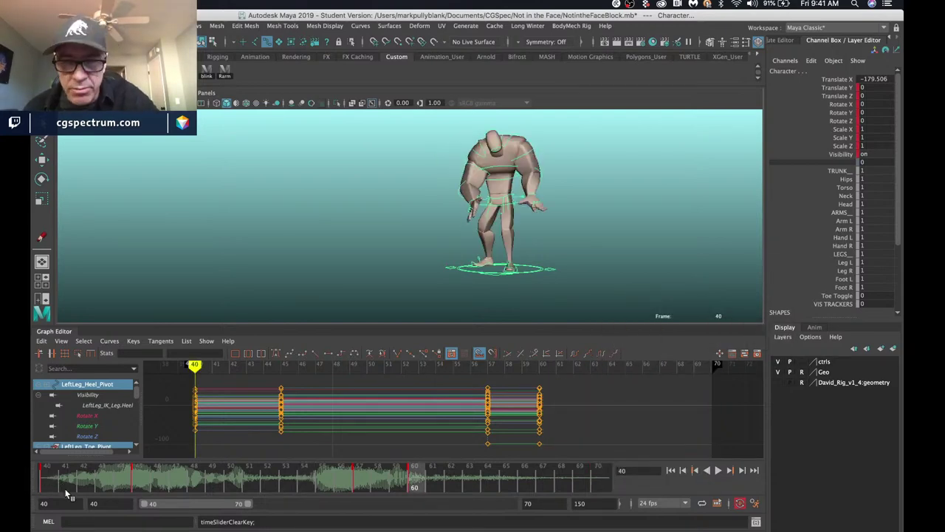
{"action": "left_click", "coordinate": [145, 483]}
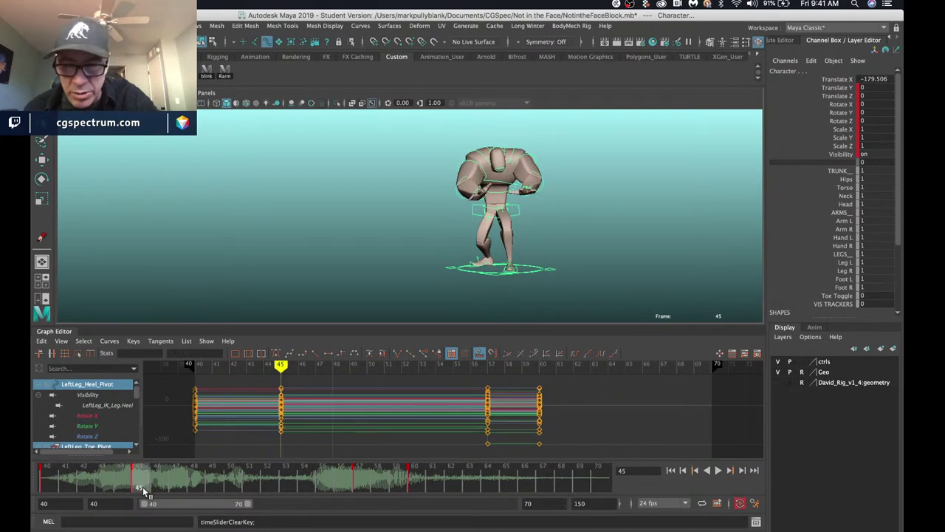
{"action": "key", "text": "comma"}
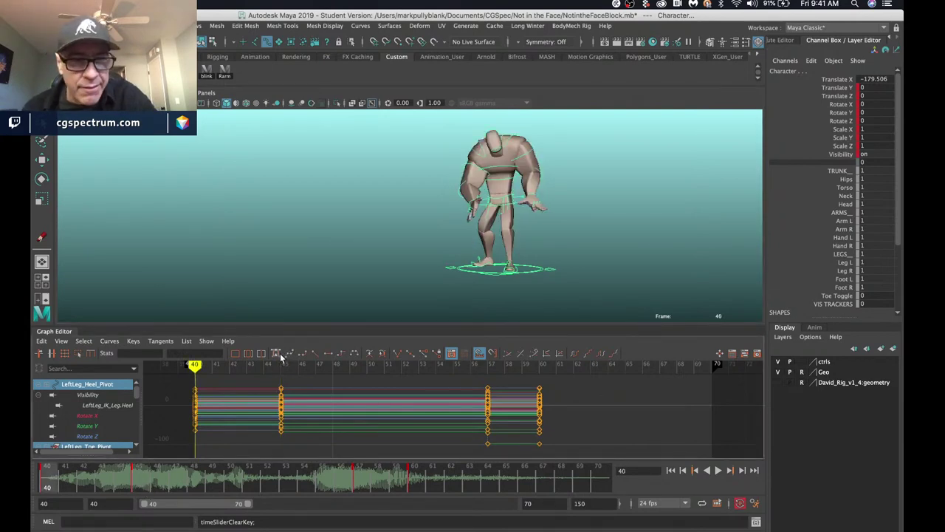
{"action": "key", "text": "period"}
{"action": "key", "text": "comma"}
{"action": "key", "text": "period"}
{"action": "key", "text": "period"}
{"action": "key", "text": "period"}
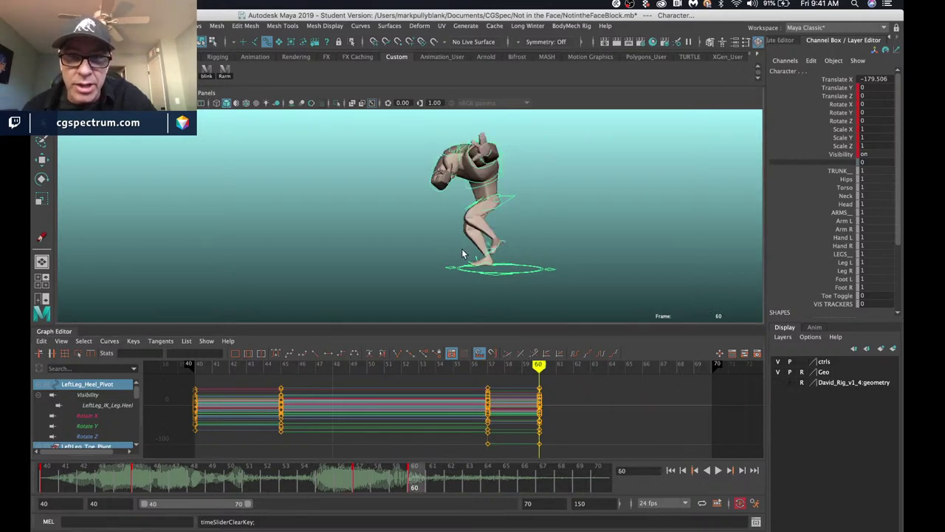
Copy the pose from frame 45 to frame 54 without changing it, and key all controls there.
{"action": "left_click", "coordinate": [137, 483]}
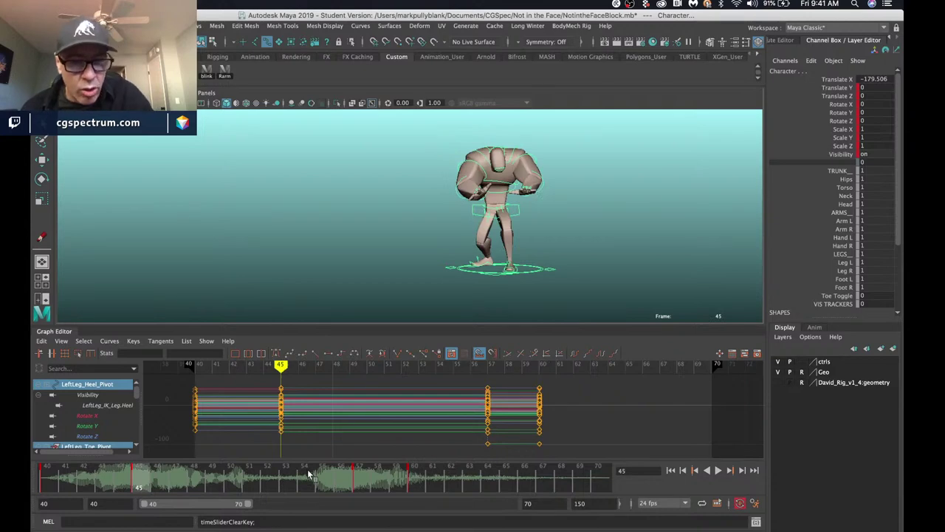
{"action": "key", "text": "ctrl+z"}
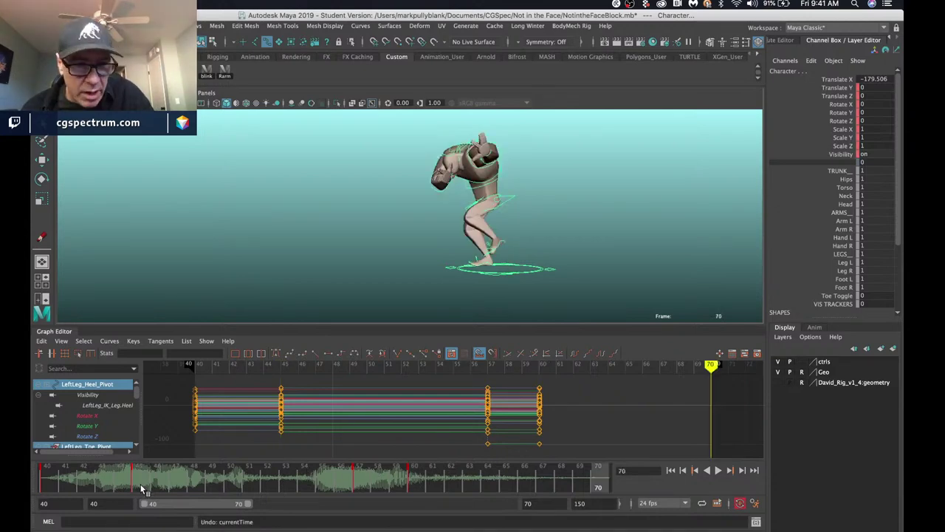
{"action": "left_click", "coordinate": [137, 483]}
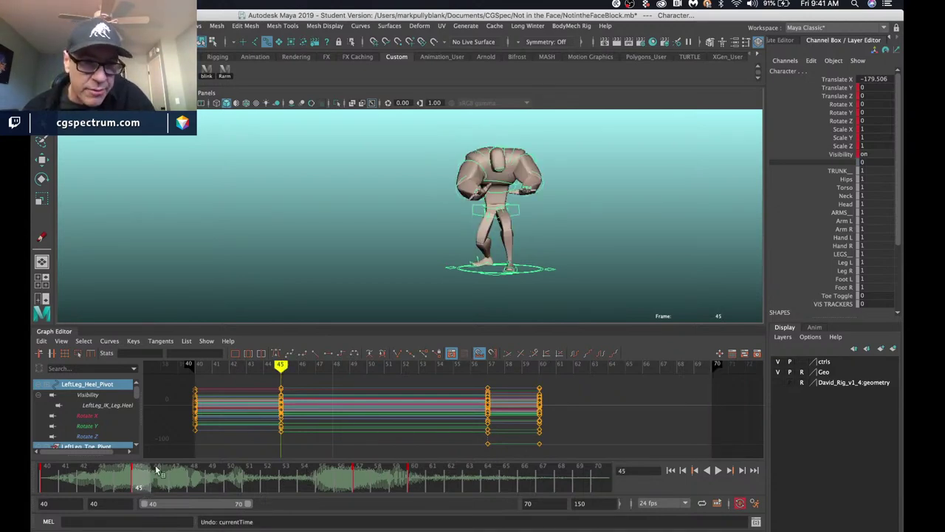
{"action": "left_click_drag", "start_coordinate": [419, 144], "coordinate": [635, 313]}
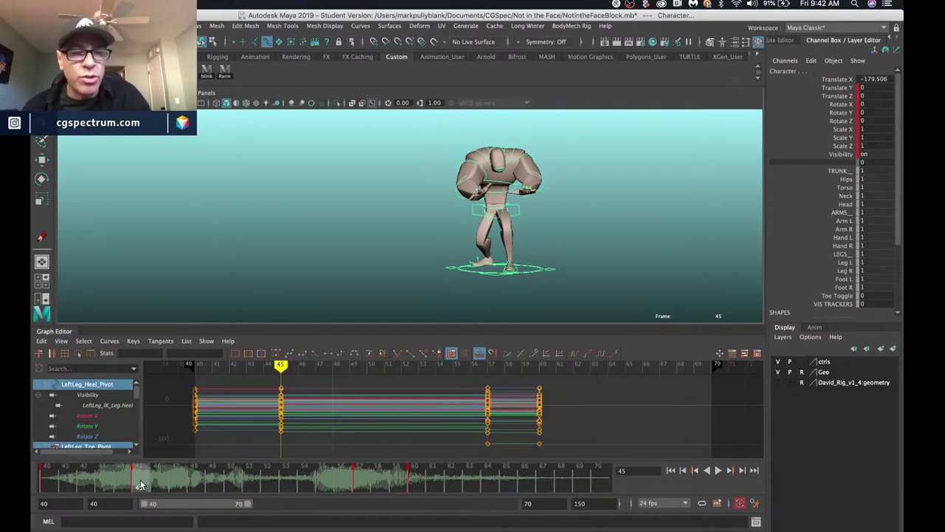
{"action": "mouse_move", "coordinate": [136, 483]}
{"action": "left_mouse_down"}
{"action": "mouse_move", "coordinate": [323, 490]}
{"action": "mouse_move", "coordinate": [307, 487]}
{"action": "left_mouse_up"}
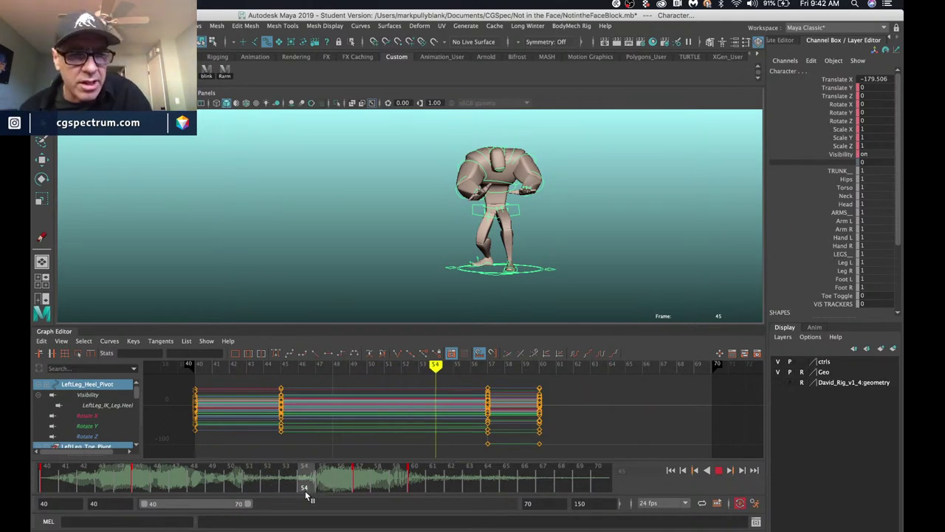
{"action": "left_click", "coordinate": [308, 493]}
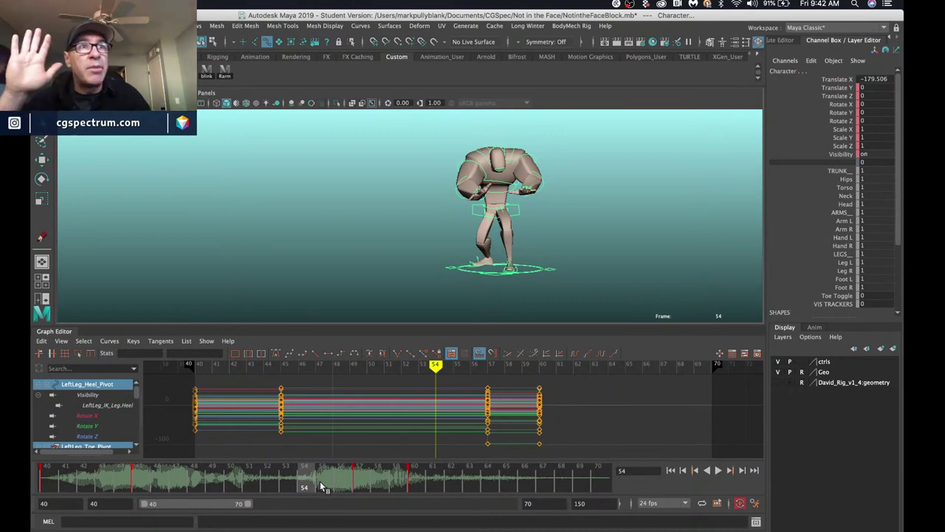
{"action": "key", "text": "s"}
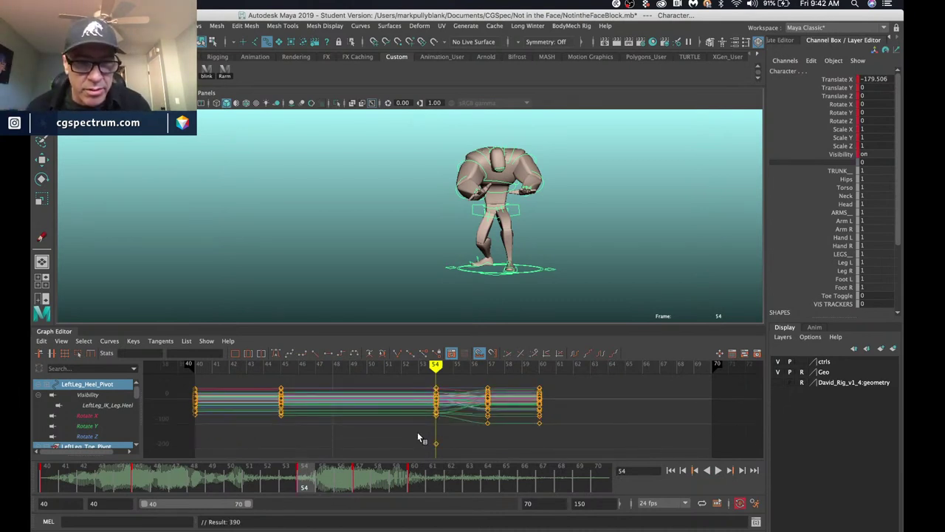
Select the lowest key at frame 54 and compare the held pose between frames 45 and 54.
{"action": "left_click", "coordinate": [437, 445]}
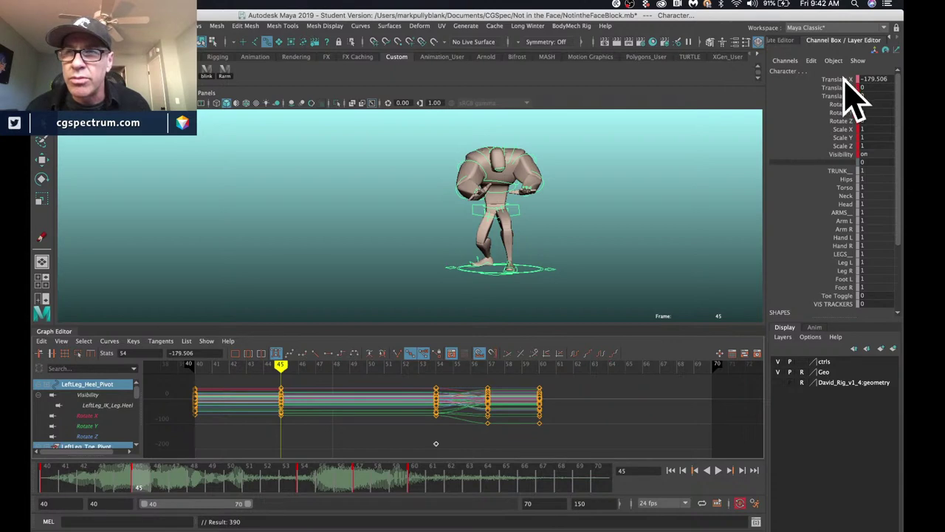
{"action": "key", "text": "period"}
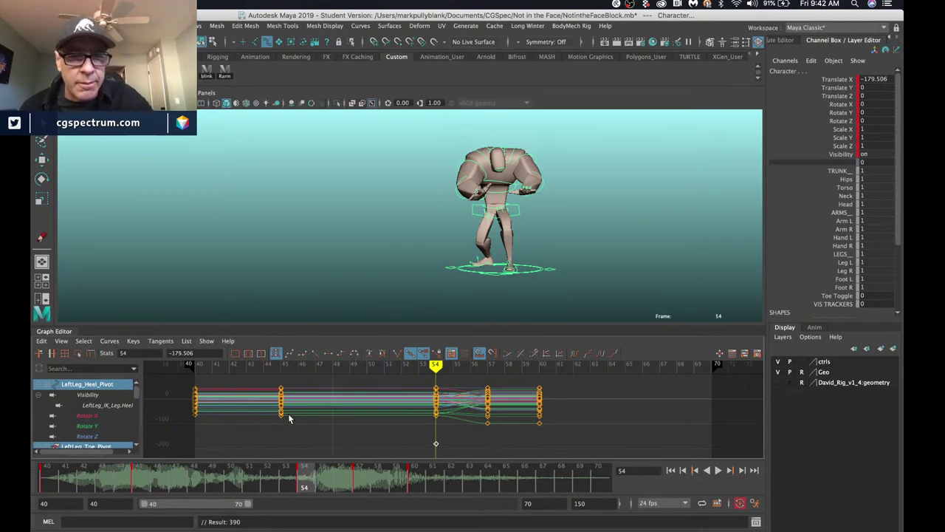
{"action": "key", "text": "comma"}
{"action": "key", "text": "period"}
{"action": "key", "text": "period"}
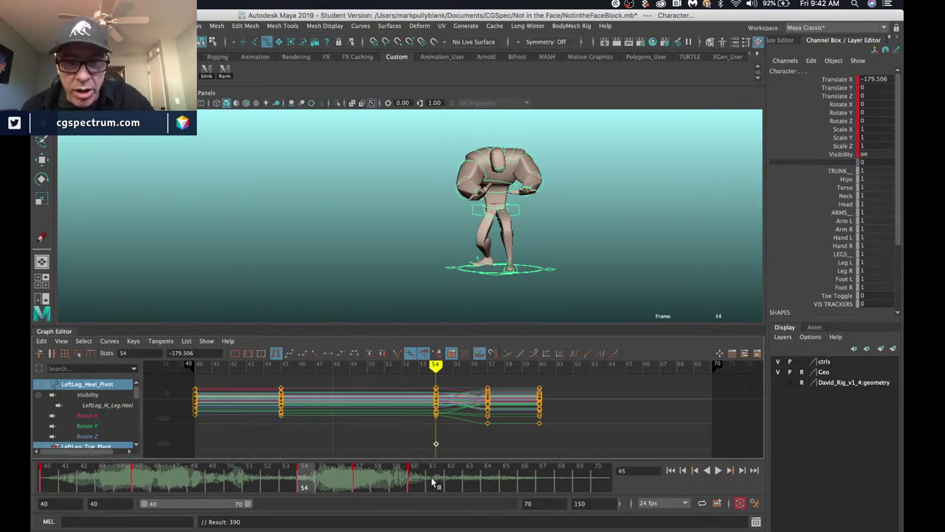
Copy the frame 60 pose to frame 70, key it on all controls, and apply auto tangents.
{"action": "left_click", "coordinate": [599, 481]}
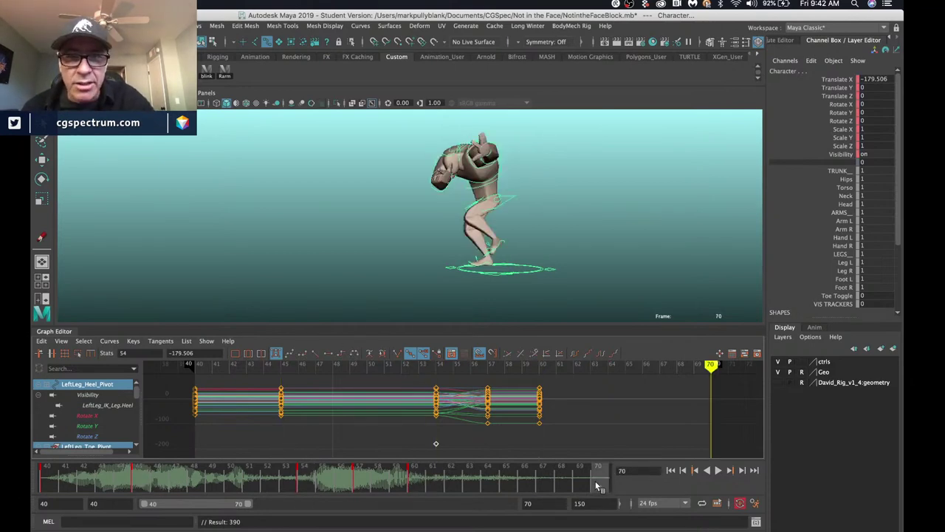
{"action": "left_click", "coordinate": [412, 481]}
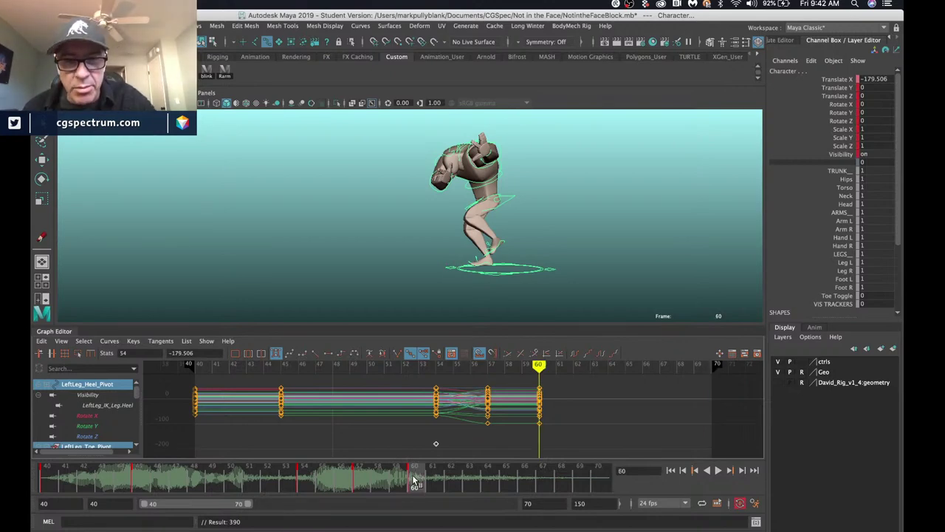
{"action": "left_click_drag", "start_coordinate": [414, 481], "coordinate": [600, 481]}
{"action": "key", "text": "s"}
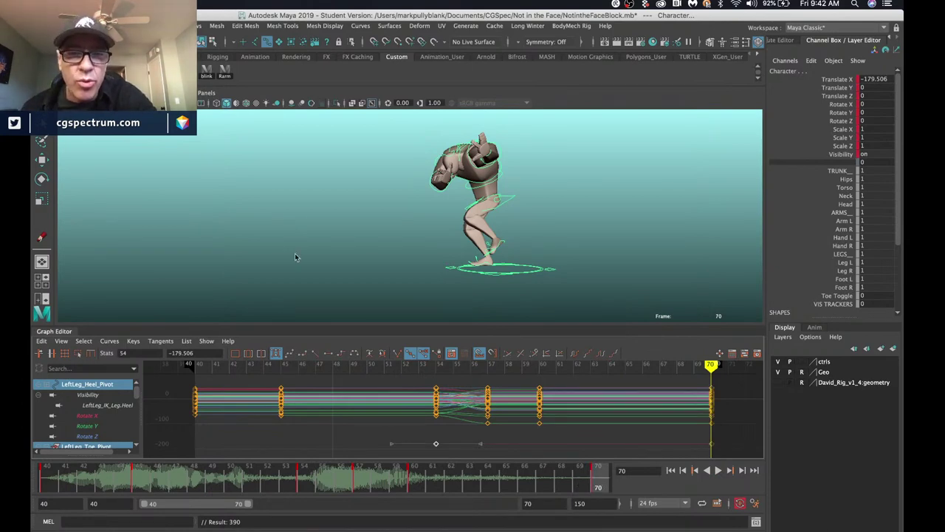
{"action": "left_click", "coordinate": [276, 352]}
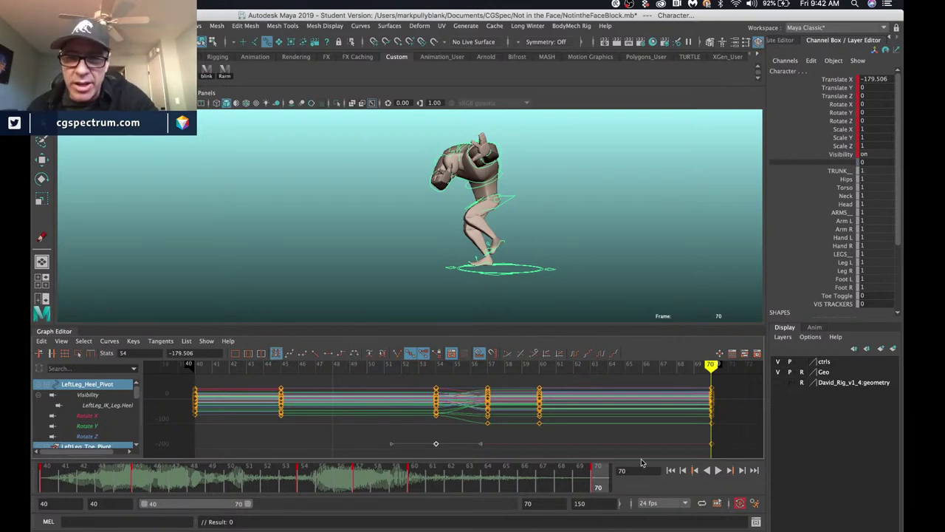
Check the default in and out tangent types in the Animation preferences, and save the preferences.
{"action": "left_click", "coordinate": [755, 505]}
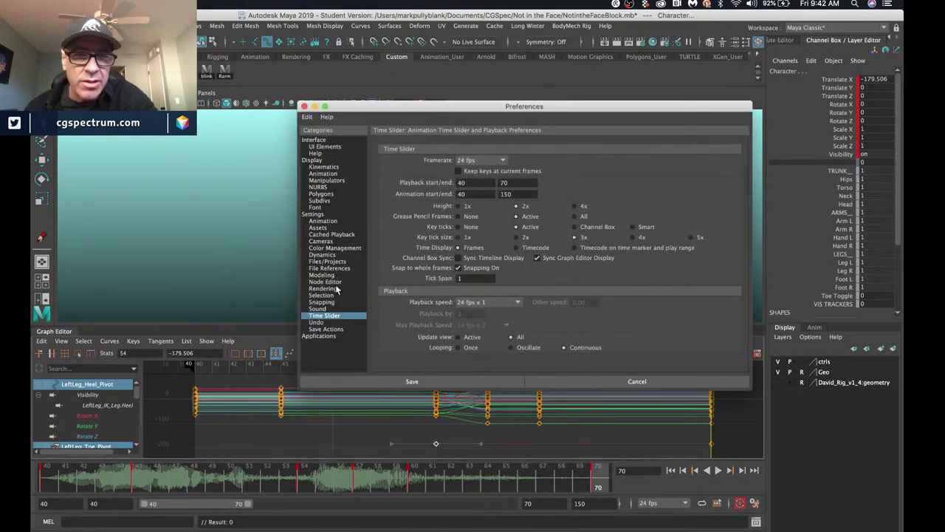
{"action": "left_click", "coordinate": [318, 220]}
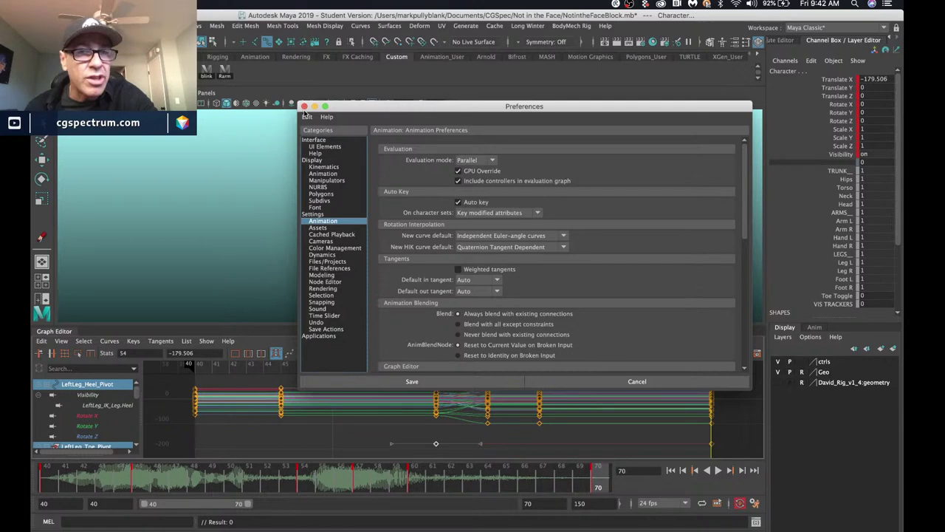
{"action": "left_click", "coordinate": [326, 387]}
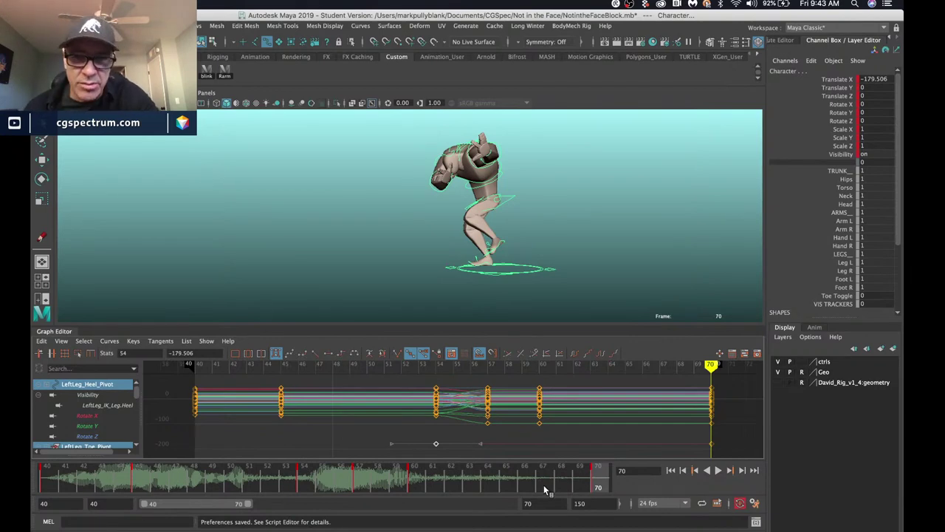
Playblast the animation with the held poses for review, and close the movie.
{"action": "left_click", "coordinate": [64, 482]}
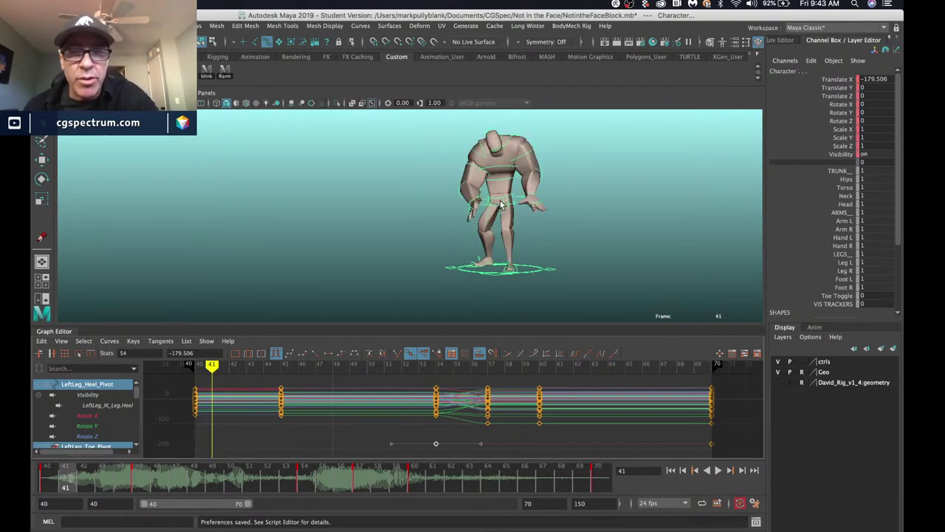
{"action": "key", "text": "ctrl+p"}
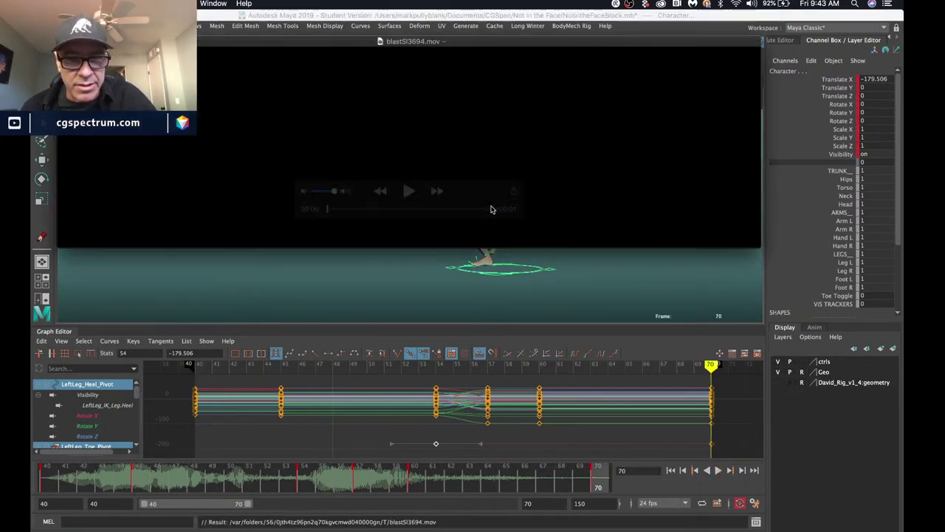
{"action": "key", "text": "super+w"}
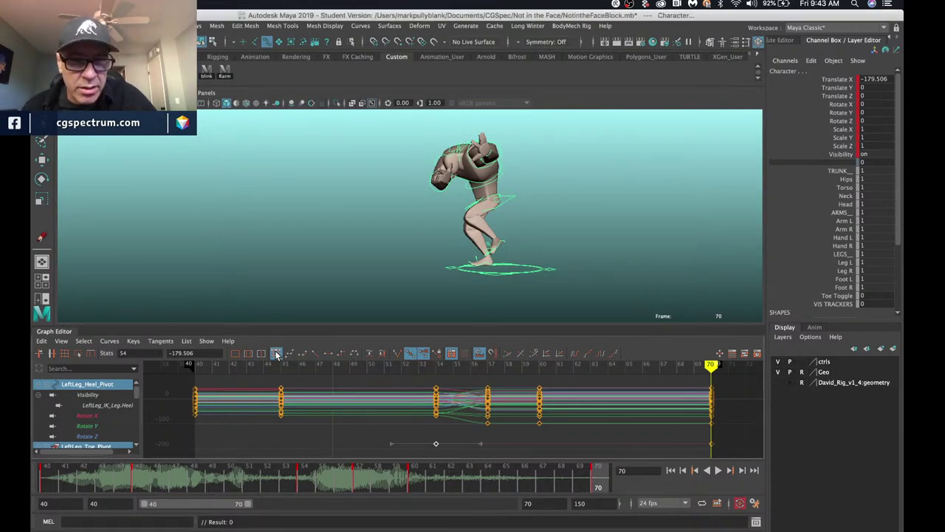
Frame all the curves in the Graph Editor, select every key, and set the tangents to auto.
{"action": "left_click", "coordinate": [311, 437]}
{"action": "key", "text": "a"}
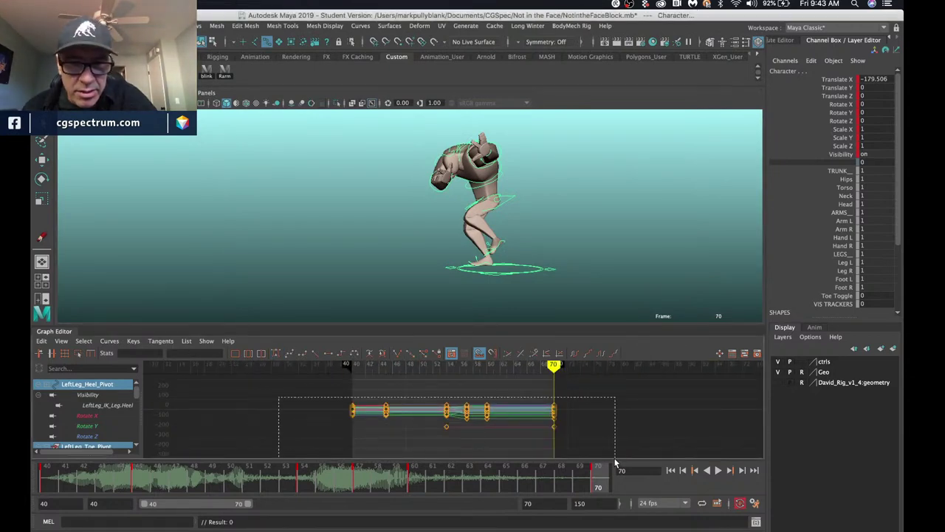
{"action": "left_click_drag", "start_coordinate": [295, 392], "coordinate": [583, 435]}
{"action": "left_click", "coordinate": [274, 353]}
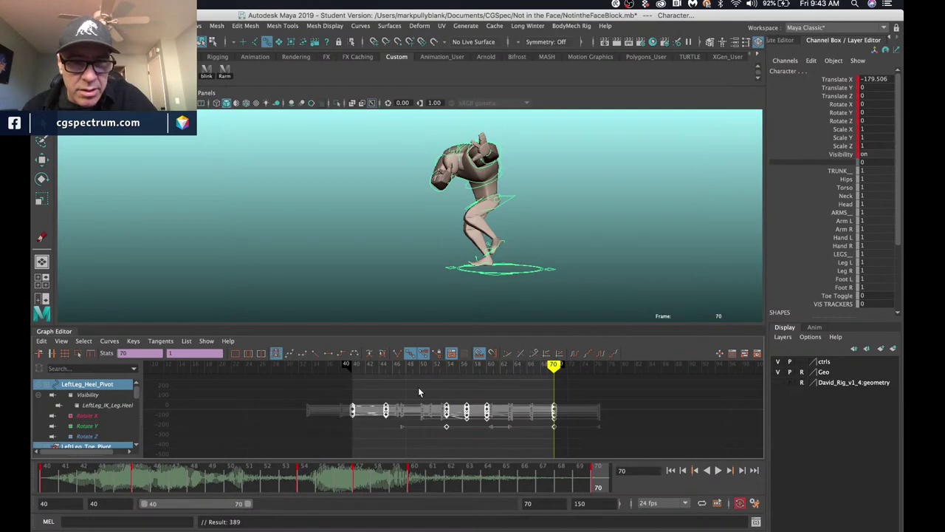
Deselect the character's controls, playblast the splined animation, and review the movie through to its end.
{"action": "left_click", "coordinate": [628, 213]}
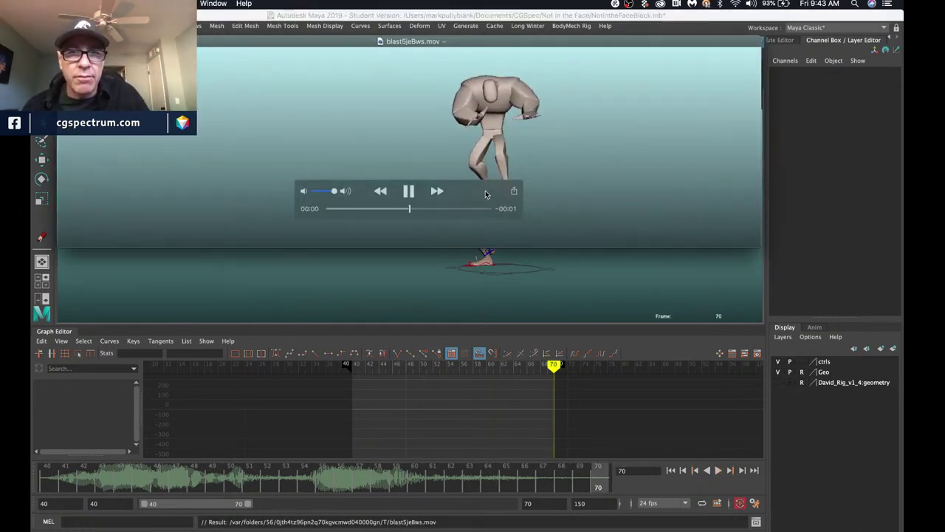
{"action": "left_click_drag", "start_coordinate": [479, 214], "coordinate": [349, 240]}
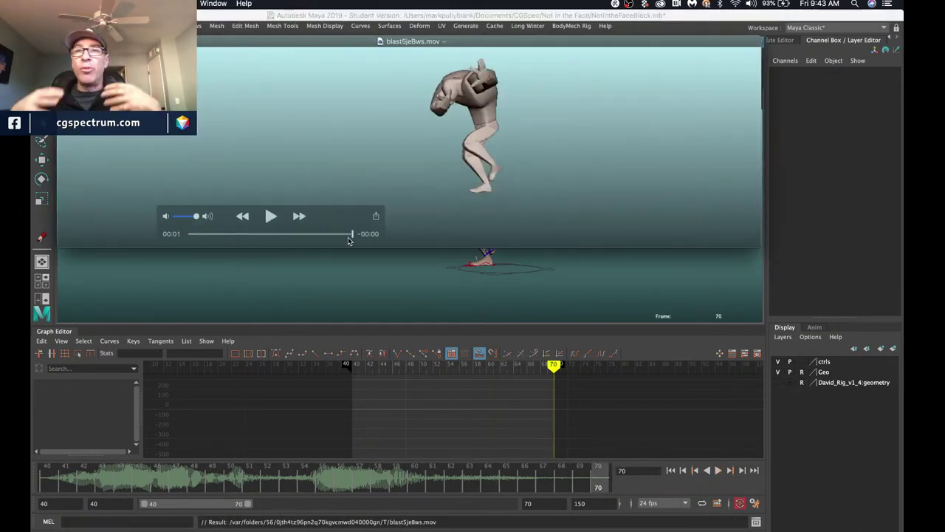
{"action": "key", "text": "space"}
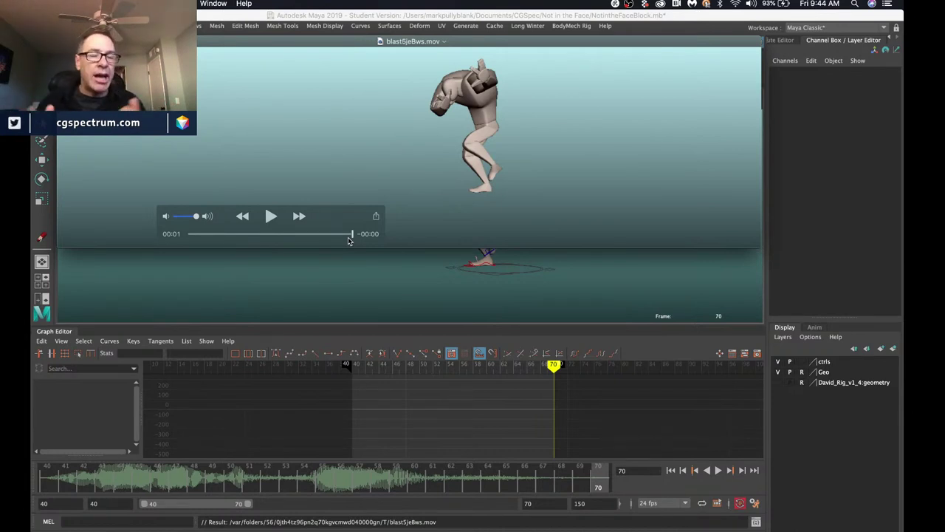
Close the splined playblast movie and select all of the character's controls.
{"action": "key", "text": "space"}
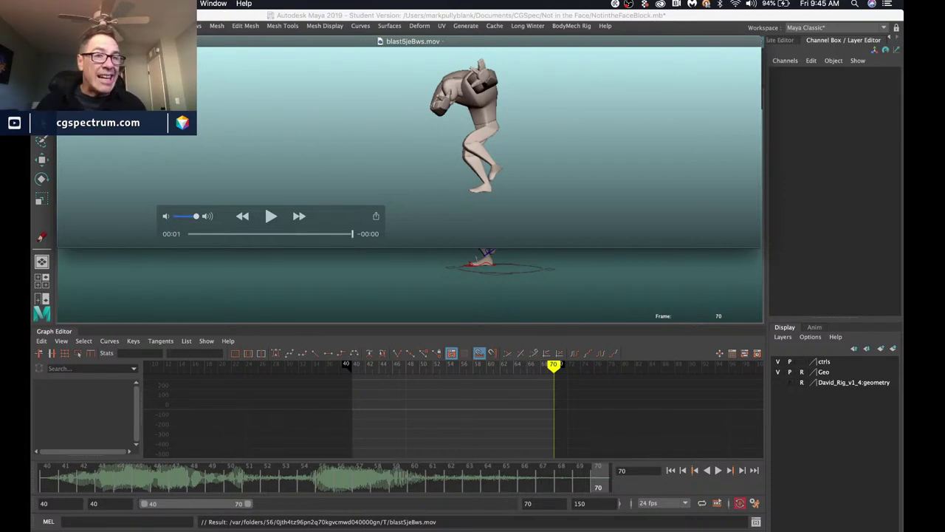
{"action": "key", "text": "super+w"}
{"action": "left_click_drag", "start_coordinate": [579, 297], "coordinate": [290, 226]}
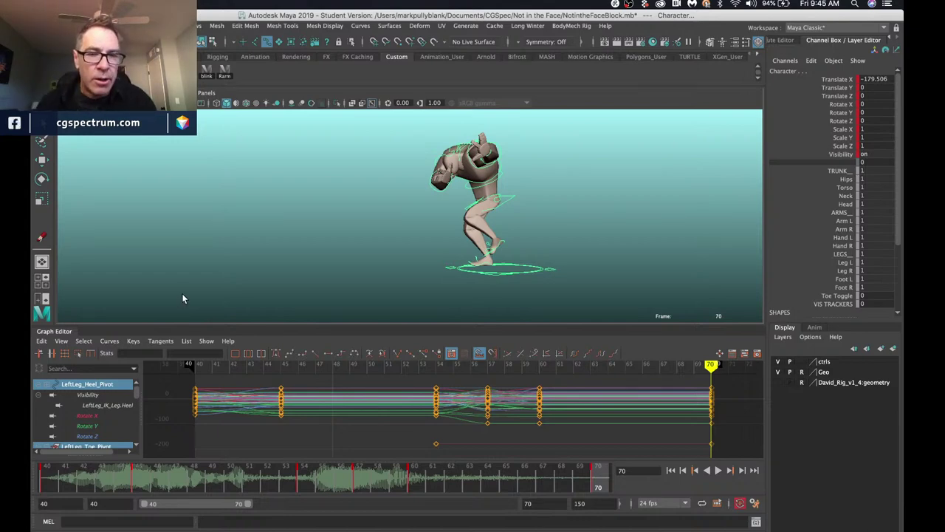
Compare the held poses at frames 45 and 54 against the starting pose at frame 40 by stepping between the keys.
{"action": "left_click", "coordinate": [135, 487]}
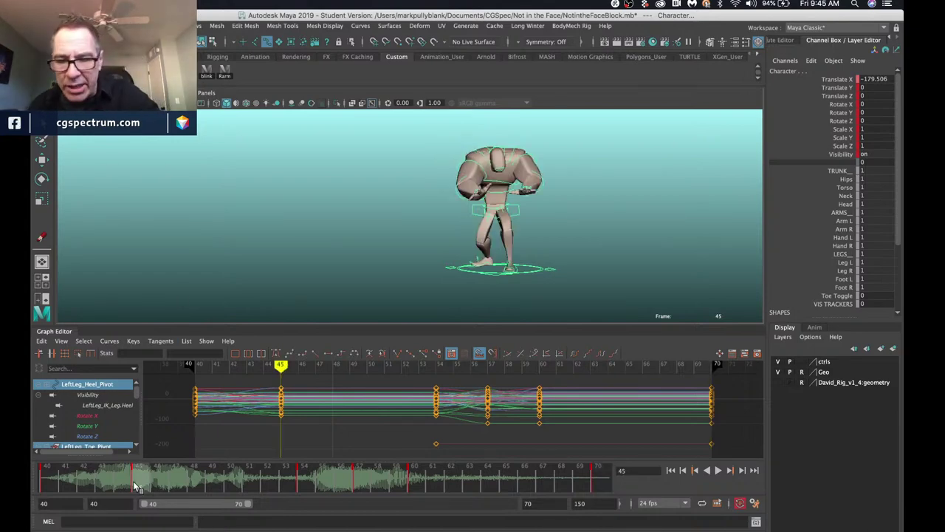
{"action": "key", "text": "period"}
{"action": "key", "text": "comma"}
{"action": "key", "text": "period"}
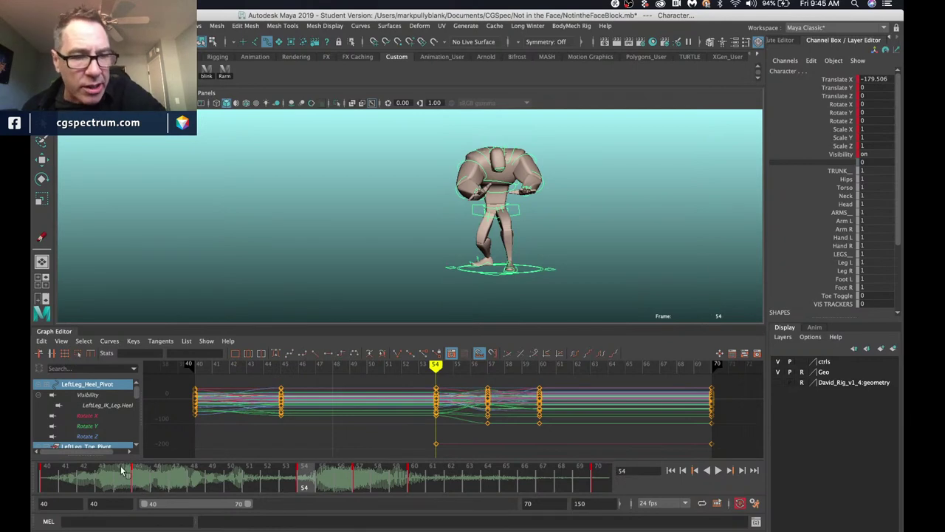
{"action": "key", "text": "comma"}
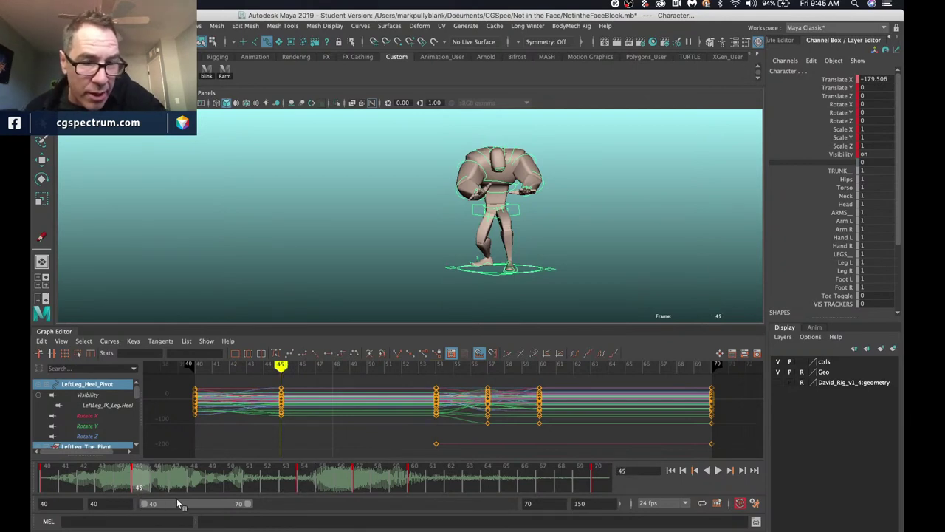
{"action": "key", "text": "period"}
{"action": "key", "text": "comma"}
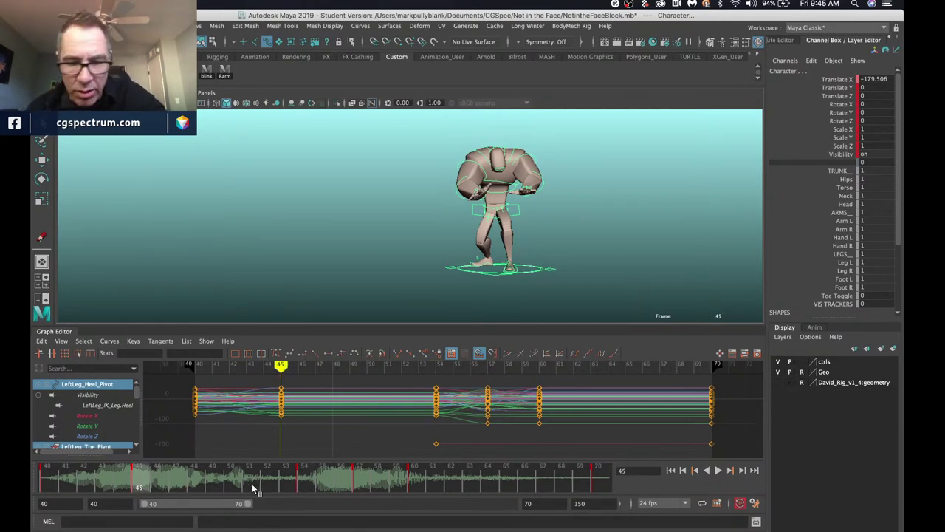
{"action": "key", "text": "comma"}
{"action": "key", "text": "comma"}
{"action": "key", "text": "period"}
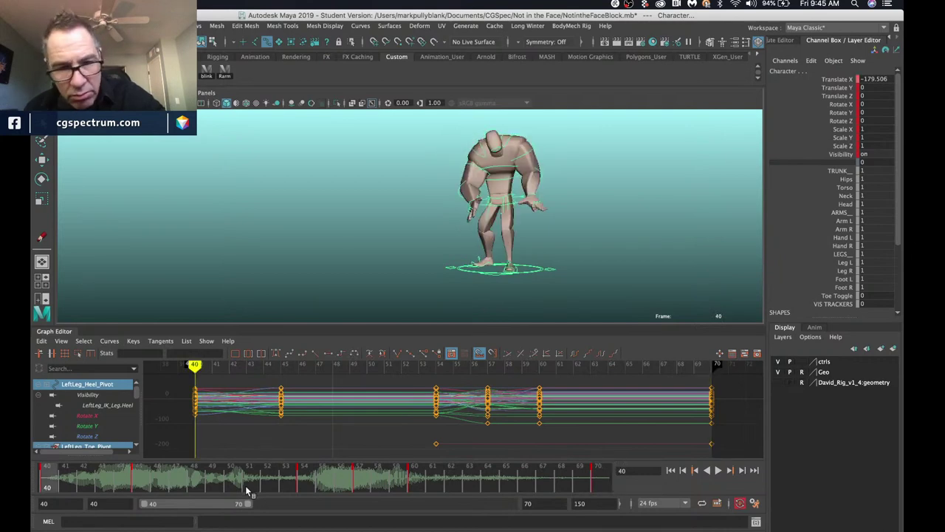
{"action": "key", "text": "period"}
{"action": "key", "text": "period"}
{"action": "key", "text": "comma"}
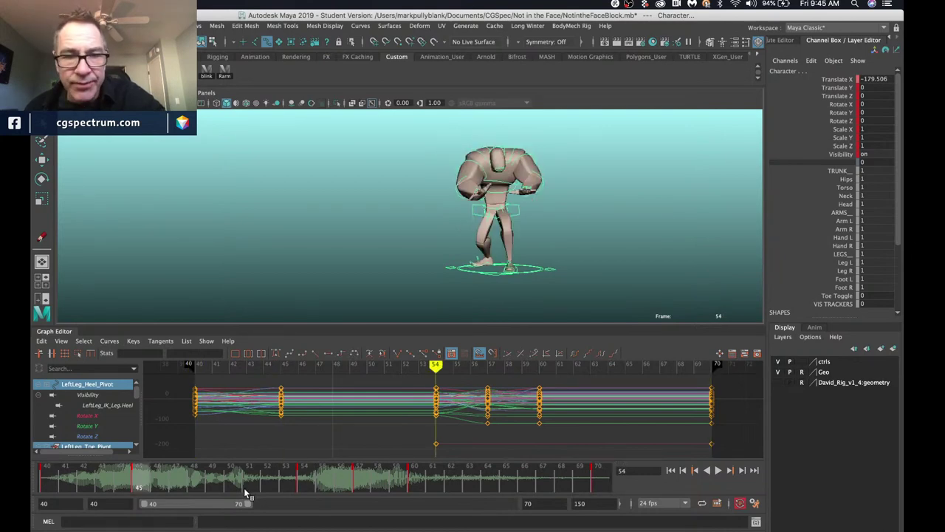
{"action": "key", "text": "period"}
{"action": "key", "text": "comma"}
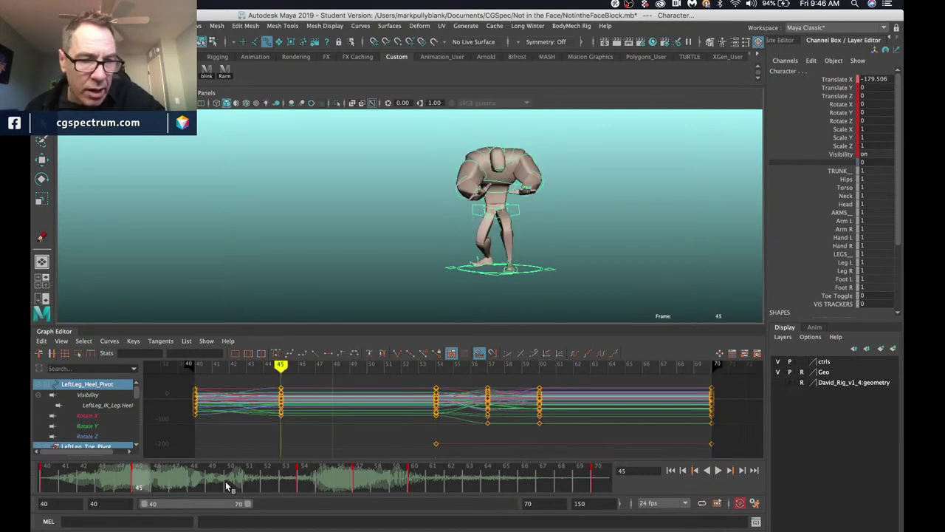
Delete the selected controls' keys at frame 45, and check the poses at the remaining keys on frames 40 and 54.
{"action": "right_click", "coordinate": [134, 484]}
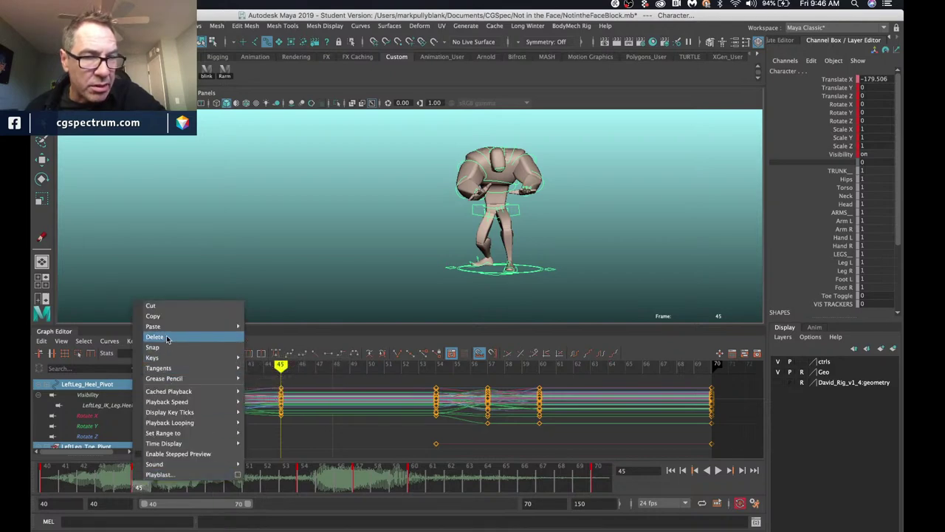
{"action": "left_click", "coordinate": [167, 338]}
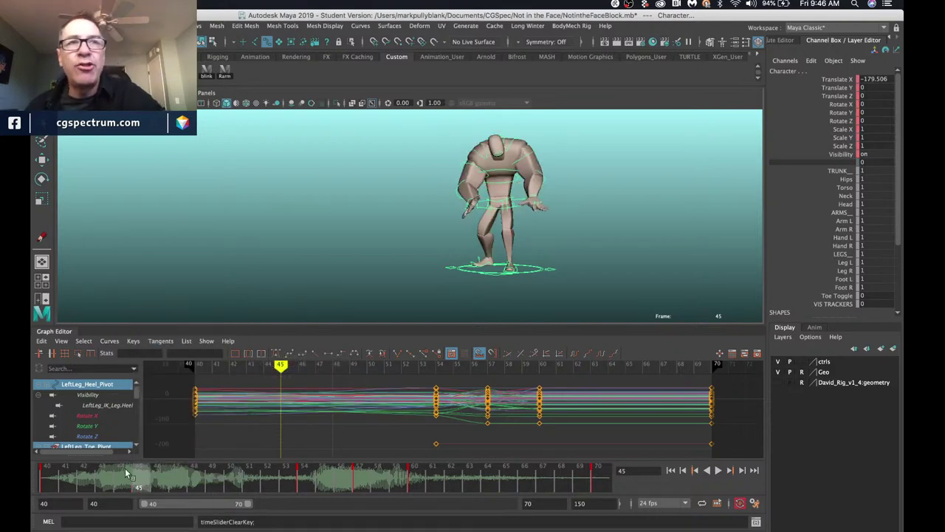
{"action": "key", "text": "alt+shift+v"}
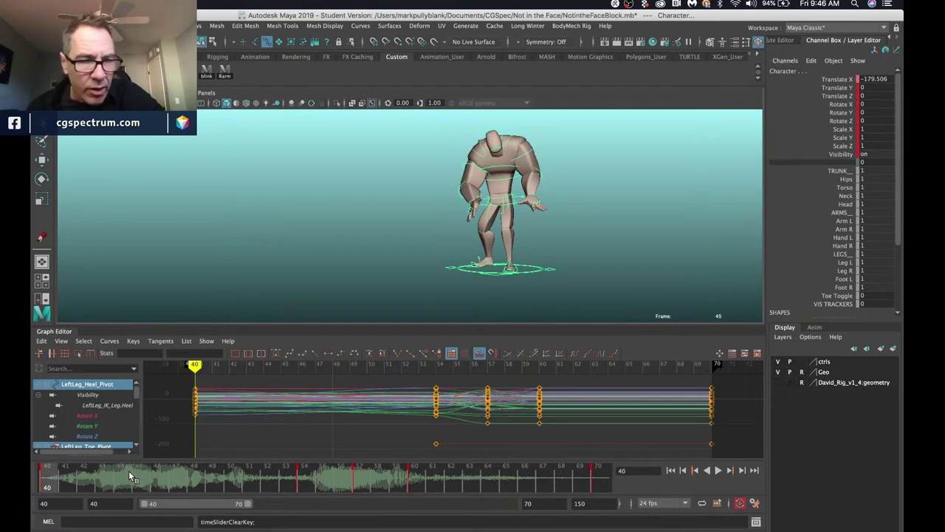
{"action": "key", "text": "."}
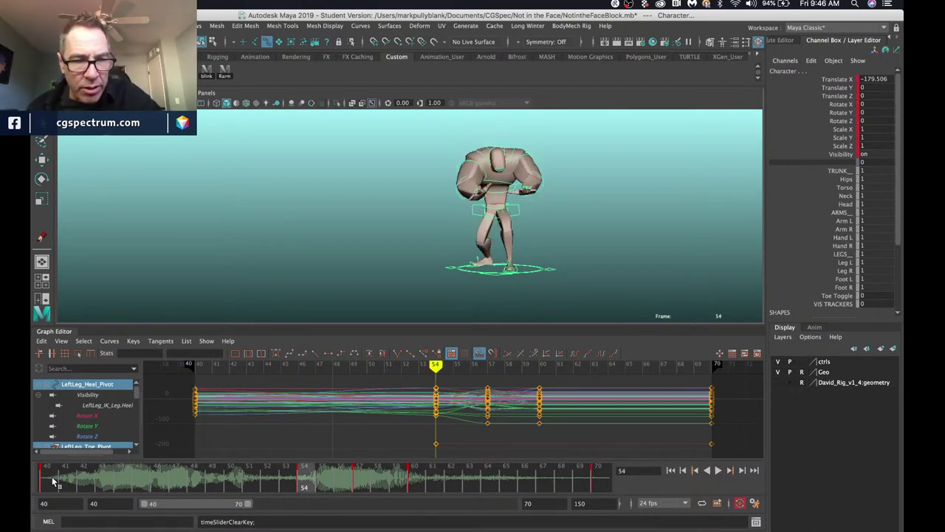
Examine the interpolated in-betweens frame by frame, back and forth between the key poses at frames 40 and 54.
{"action": "key", "text": "alt+period"}
{"action": "key", "text": "alt+period"}
{"action": "key", "text": "alt+period"}
{"action": "key", "text": "alt+period"}
{"action": "key", "text": "alt+period"}
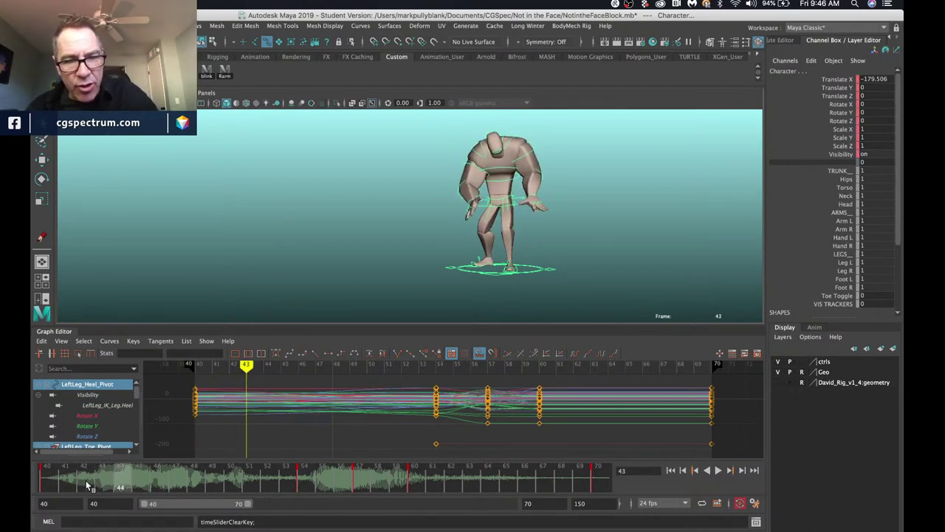
{"action": "key", "text": "alt+period"}
{"action": "key", "text": "alt+period"}
{"action": "key", "text": "alt+period"}
{"action": "key", "text": "alt+period"}
{"action": "key", "text": "alt+period"}
{"action": "key", "text": "alt+period"}
{"action": "key", "text": "alt+period"}
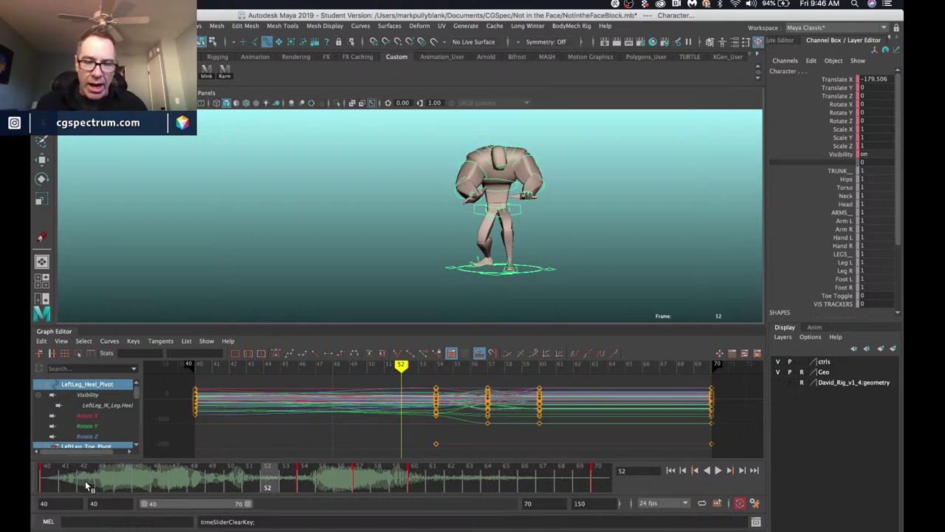
{"action": "key", "text": "alt+comma"}
{"action": "key", "text": "alt+comma"}
{"action": "key", "text": "alt+comma"}
{"action": "key", "text": "alt+comma"}
{"action": "key", "text": "alt+comma"}
{"action": "key", "text": "alt+comma"}
{"action": "key", "text": "alt+comma"}
{"action": "key", "text": "alt+comma"}
{"action": "key", "text": "alt+comma"}
{"action": "key", "text": "alt+comma"}
{"action": "key", "text": "alt+comma"}
{"action": "key", "text": "alt+comma"}
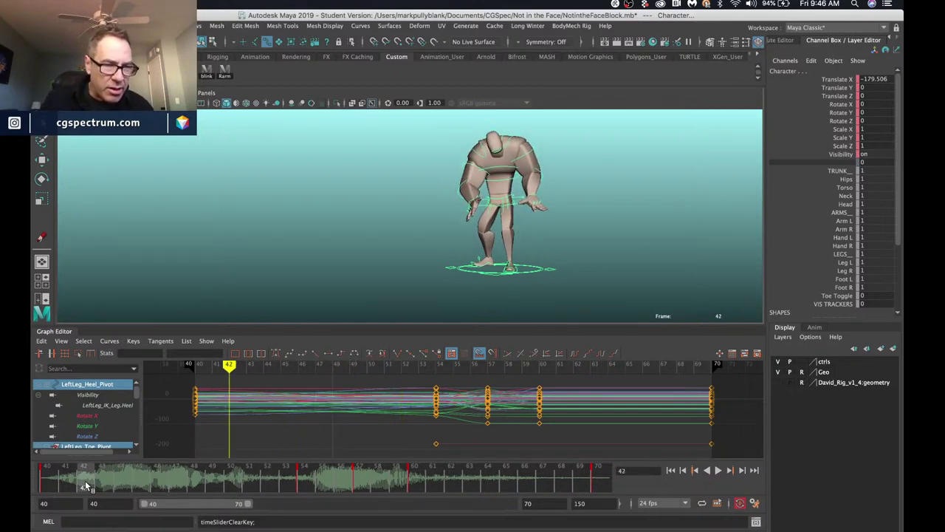
{"action": "key", "text": "alt+period"}
{"action": "key", "text": "alt+period"}
{"action": "key", "text": "alt+period"}
{"action": "key", "text": "alt+period"}
{"action": "key", "text": "alt+period"}
{"action": "key", "text": "alt+period"}
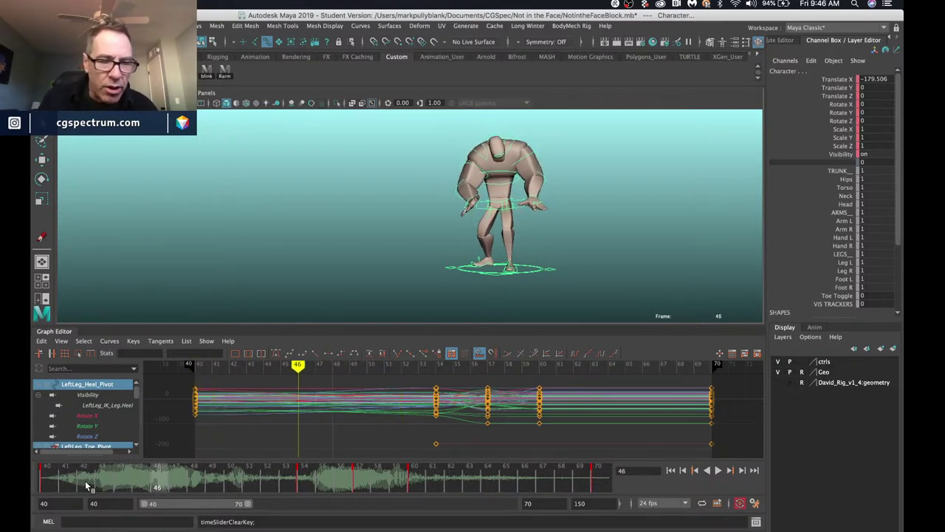
{"action": "key", "text": "alt+comma"}
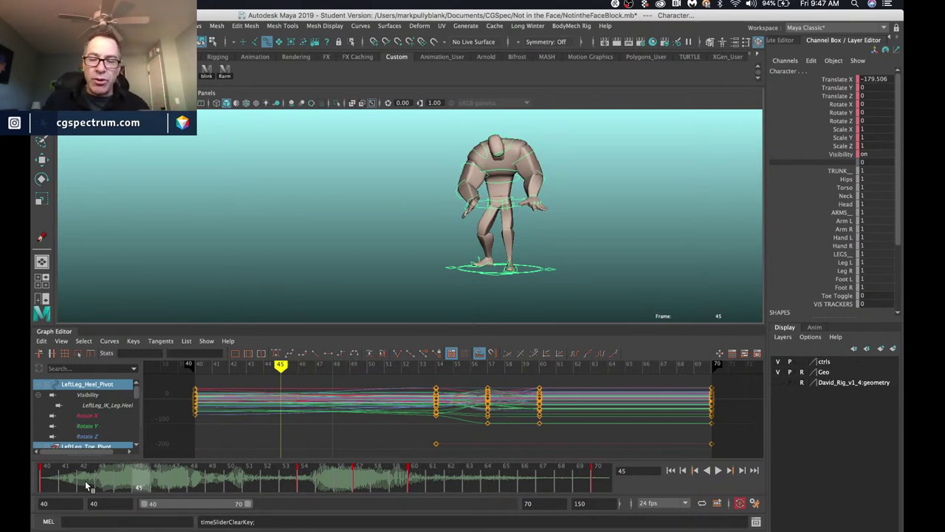
{"action": "key", "text": "alt+period"}
{"action": "key", "text": "alt+period"}
{"action": "key", "text": "alt+period"}
{"action": "key", "text": "alt+period"}
{"action": "key", "text": "alt+period"}
{"action": "key", "text": "alt+period"}
{"action": "key", "text": "alt+period"}
{"action": "key", "text": "alt+period"}
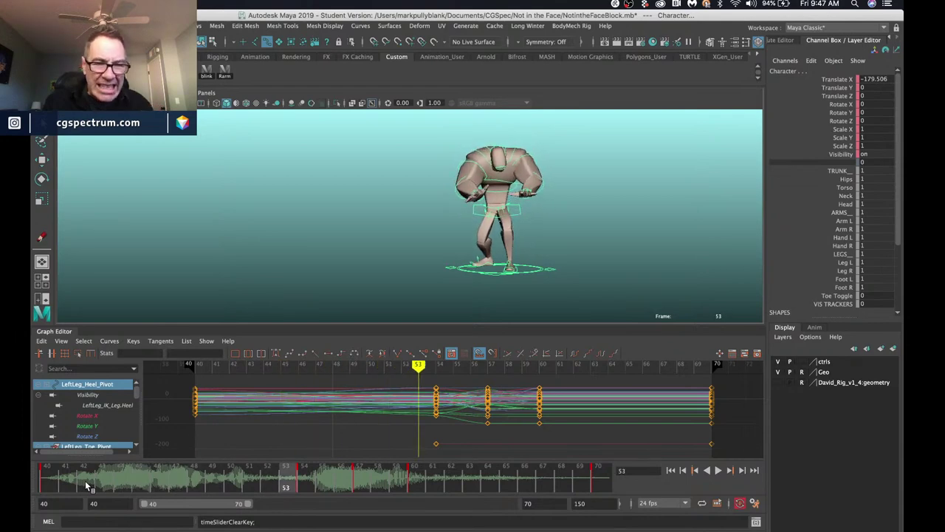
{"action": "key", "text": "alt+period"}
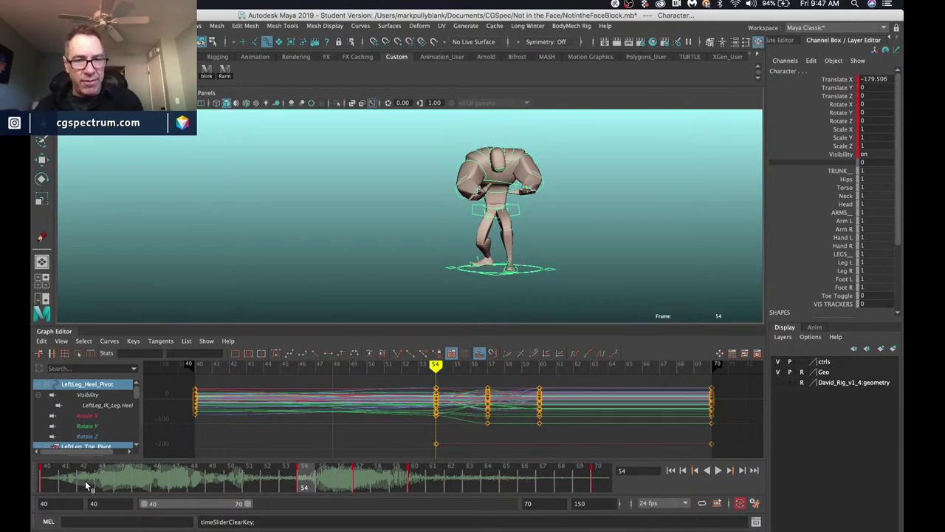
{"action": "key", "text": "alt+comma"}
{"action": "key", "text": "alt+comma"}
{"action": "key", "text": "alt+comma"}
{"action": "key", "text": "alt+comma"}
{"action": "key", "text": "alt+comma"}
{"action": "key", "text": "alt+comma"}
{"action": "key", "text": "alt+comma"}
{"action": "key", "text": "alt+comma"}
{"action": "key", "text": "alt+comma"}
{"action": "key", "text": "alt+comma"}
{"action": "key", "text": "alt+comma"}
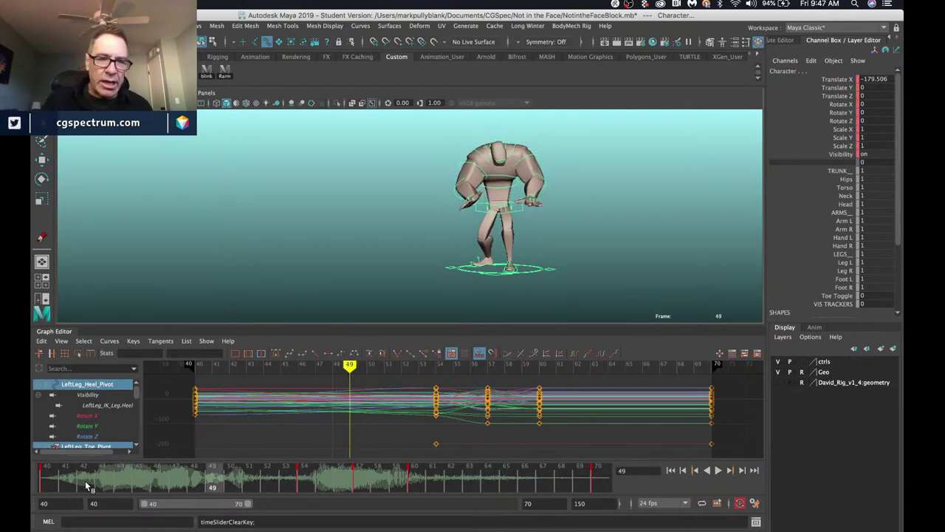
{"action": "key", "text": "alt+comma"}
{"action": "key", "text": "alt+comma"}
{"action": "key", "text": "alt+comma"}
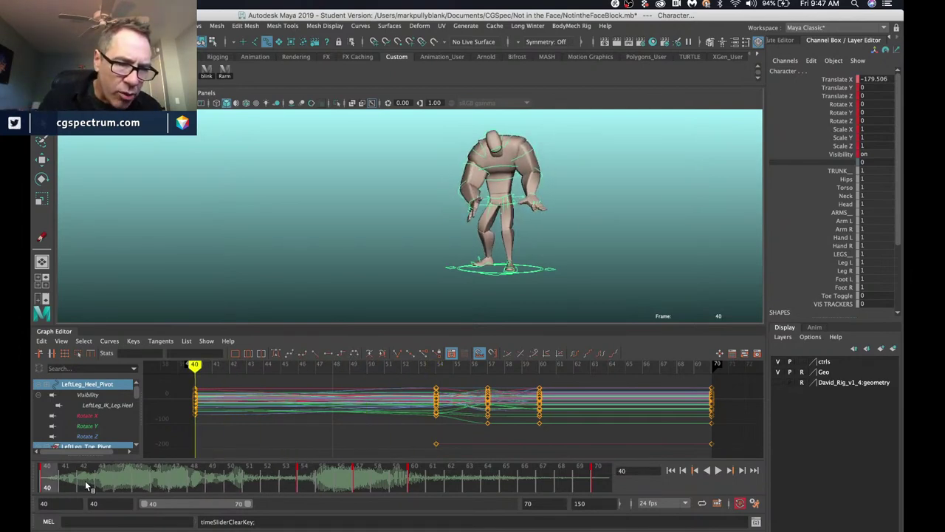
{"action": "key", "text": "alt+period"}
{"action": "key", "text": "alt+period"}
{"action": "key", "text": "alt+period"}
{"action": "key", "text": "alt+period"}
{"action": "key", "text": "alt+period"}
{"action": "key", "text": "alt+period"}
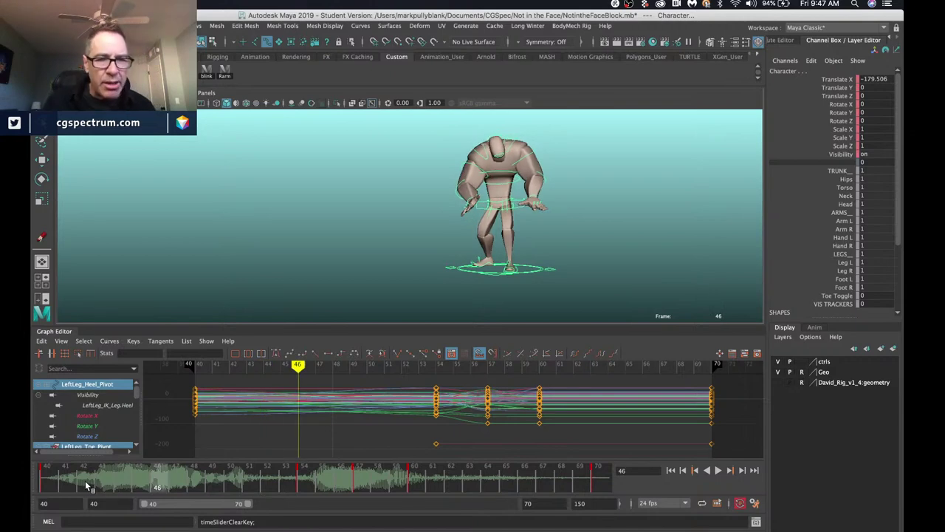
{"action": "key", "text": "alt+period"}
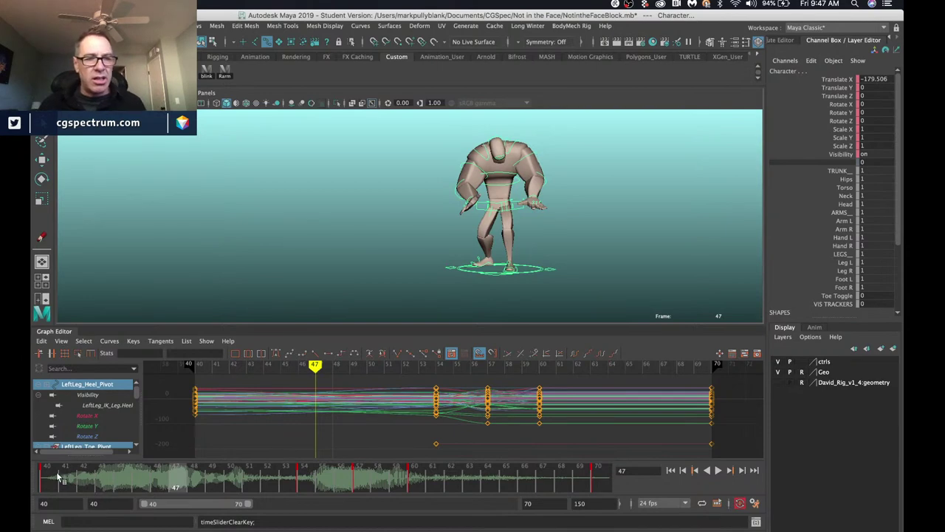
Select all of the character's controls at frame 52 and key the interpolated pose there.
{"action": "left_click_drag", "start_coordinate": [56, 471], "coordinate": [106, 480]}
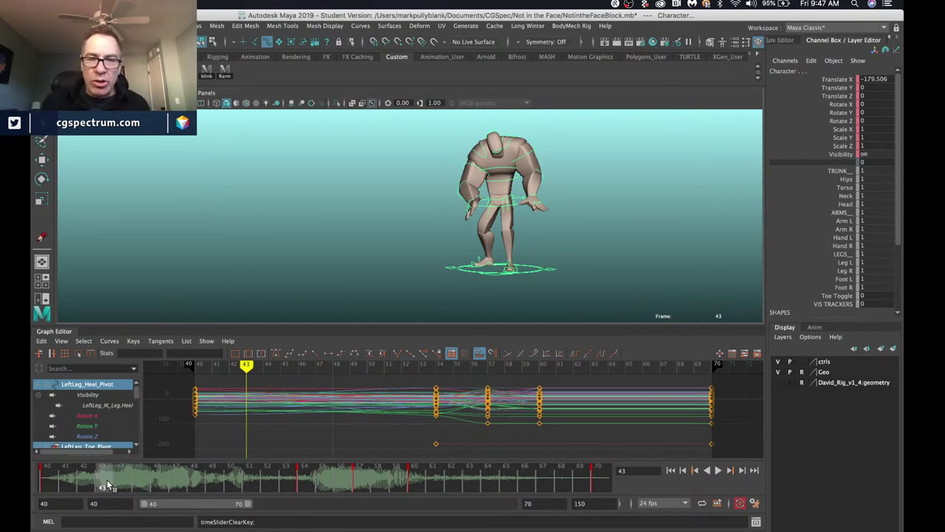
{"action": "key", "text": "alt+v"}
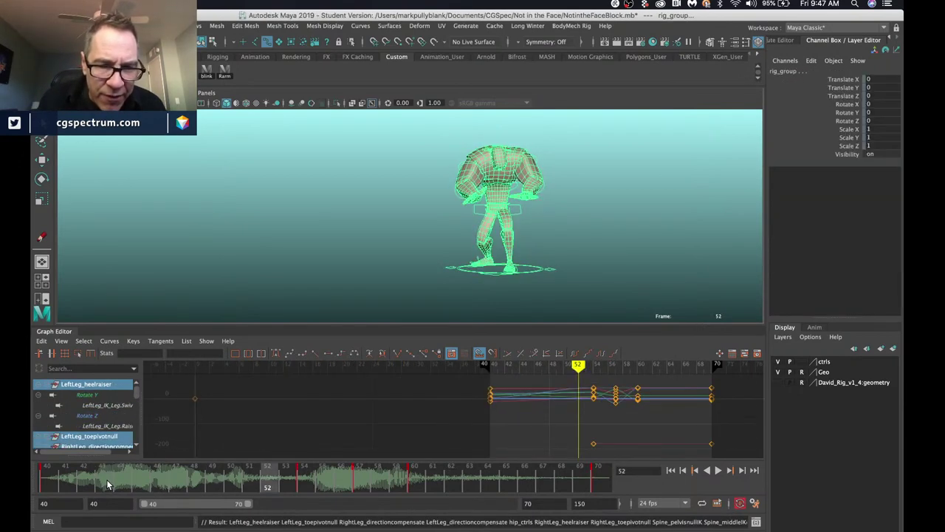
{"action": "left_click", "coordinate": [362, 214]}
{"action": "left_click_drag", "start_coordinate": [393, 135], "coordinate": [694, 323]}
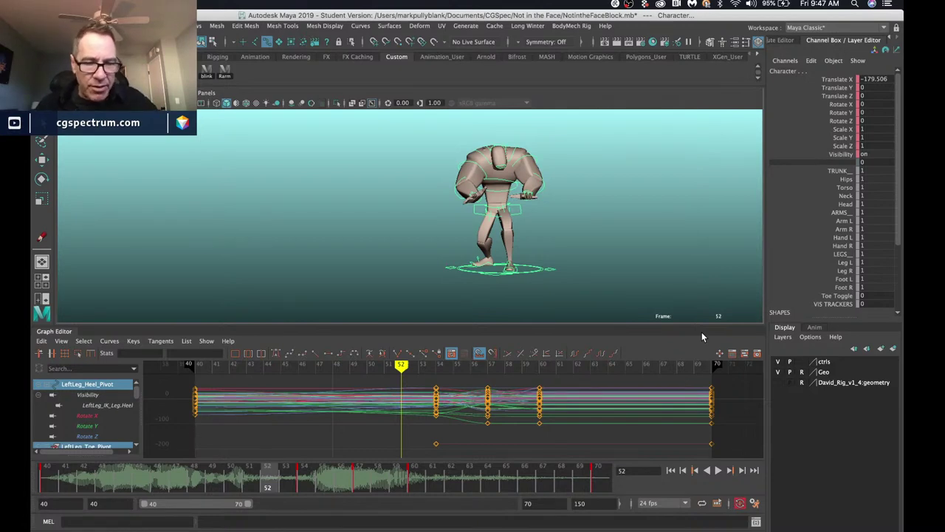
{"action": "key", "text": "s"}
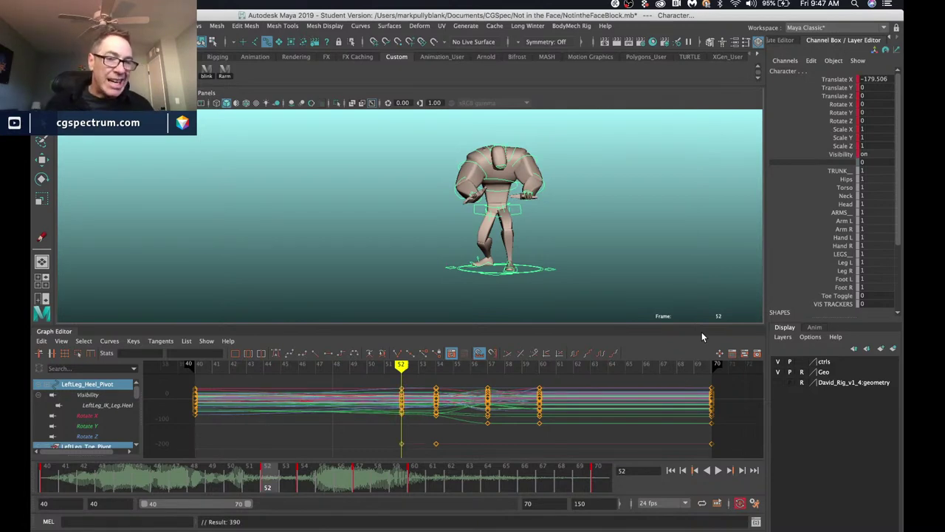
Move the keys at frame 52 back to frame 45 to start the hold.
{"action": "left_click", "coordinate": [270, 478], "text": "shift"}
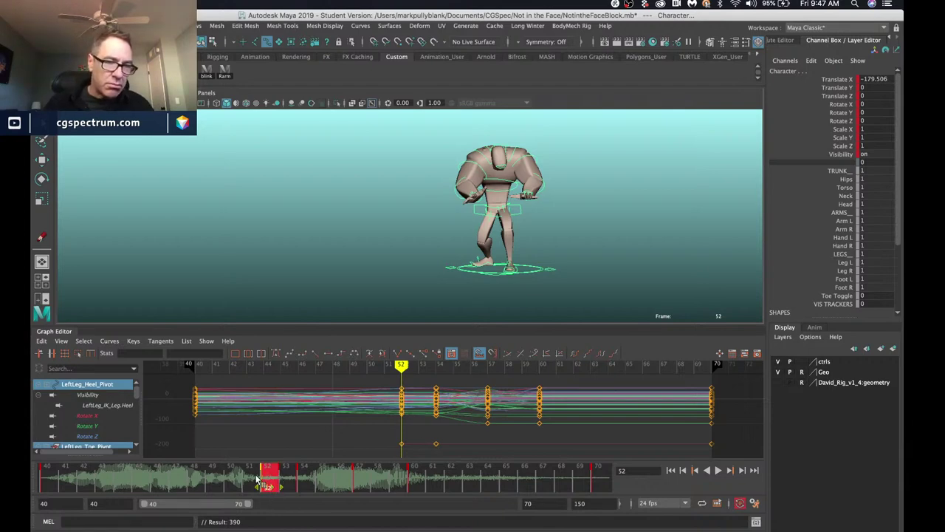
{"action": "left_click_drag", "start_coordinate": [270, 483], "coordinate": [146, 495]}
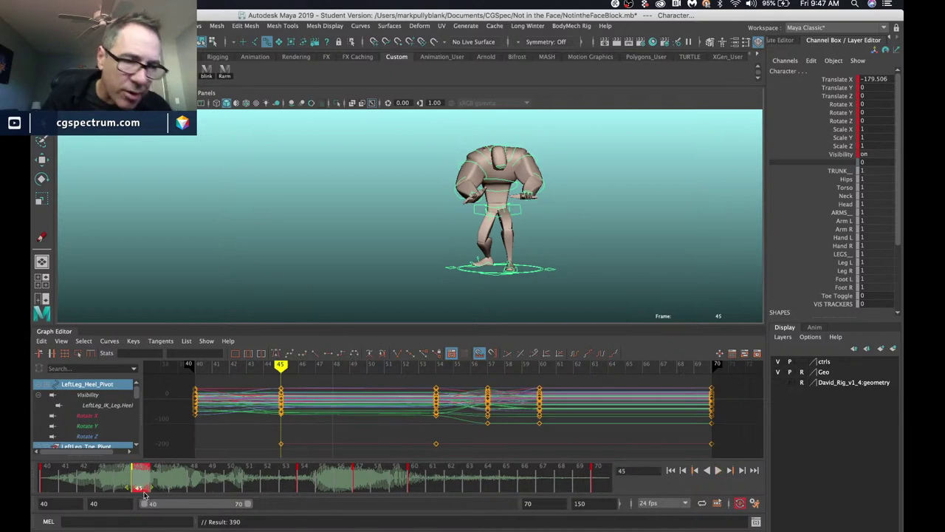
{"action": "left_click", "coordinate": [84, 476]}
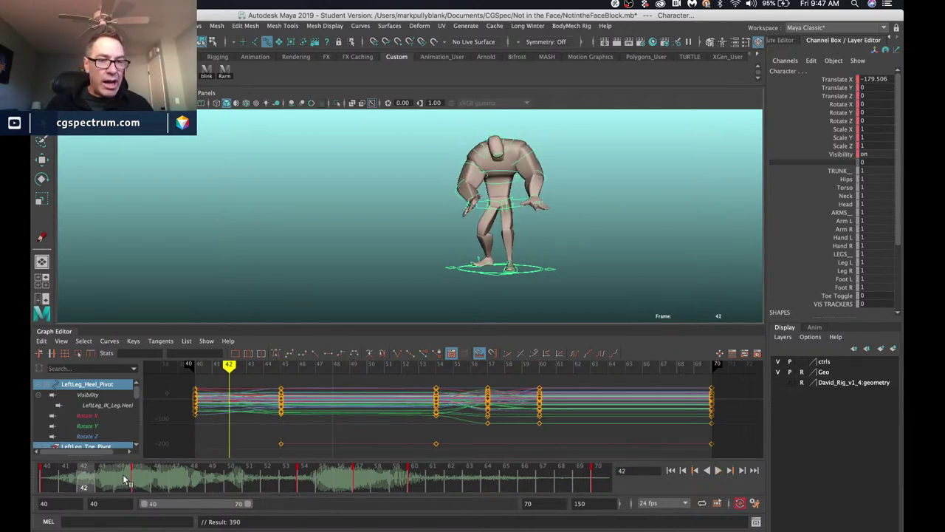
Compare the start and end poses of the moving hold by alternating between the keys at frames 45 and 54.
{"action": "left_click", "coordinate": [145, 477]}
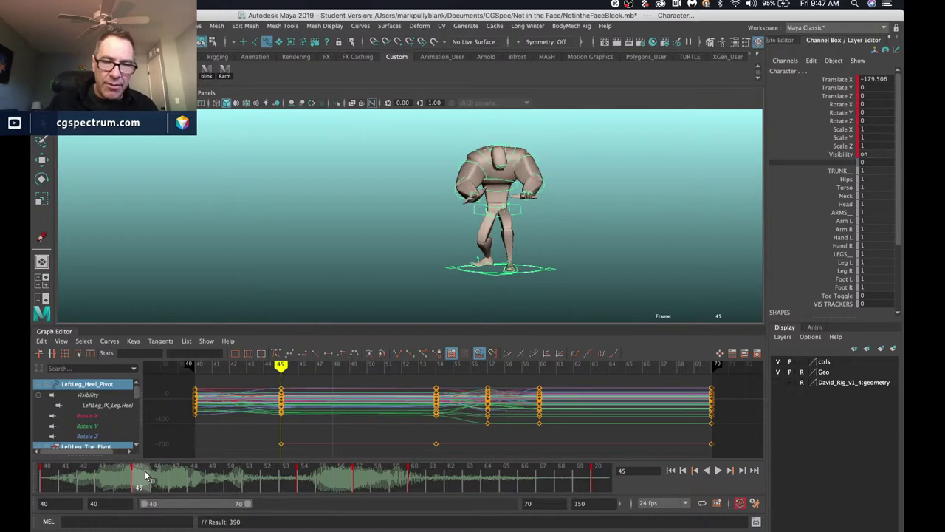
{"action": "key", "text": "period"}
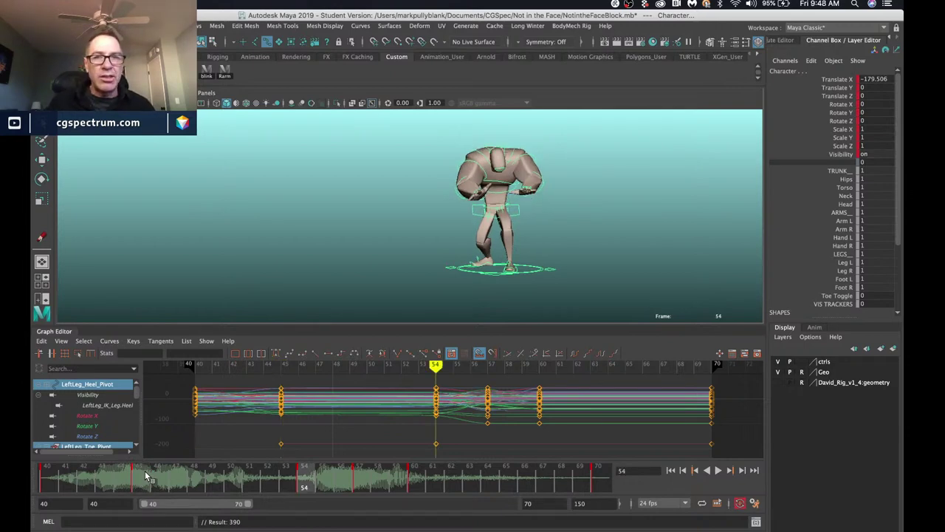
{"action": "key", "text": "comma"}
{"action": "key", "text": "period"}
{"action": "key", "text": "comma"}
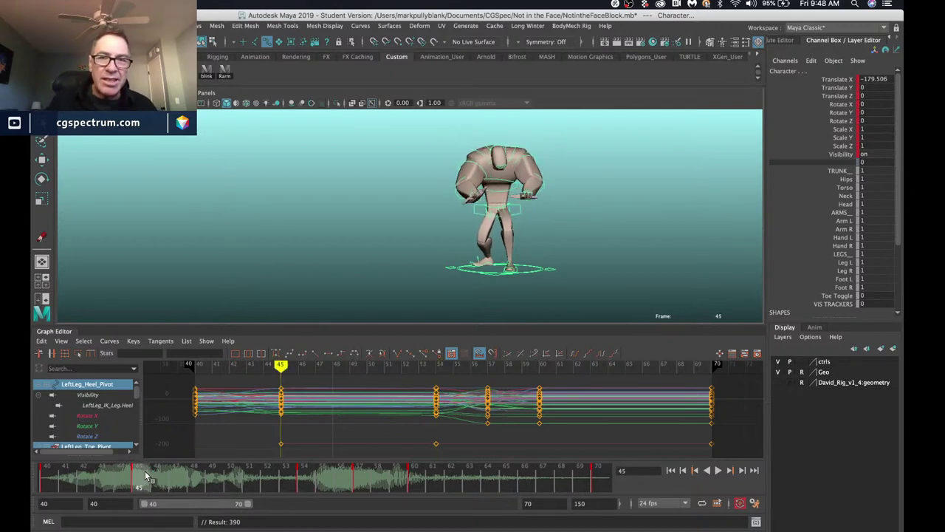
{"action": "key", "text": "period"}
{"action": "key", "text": "comma"}
{"action": "key", "text": "period"}
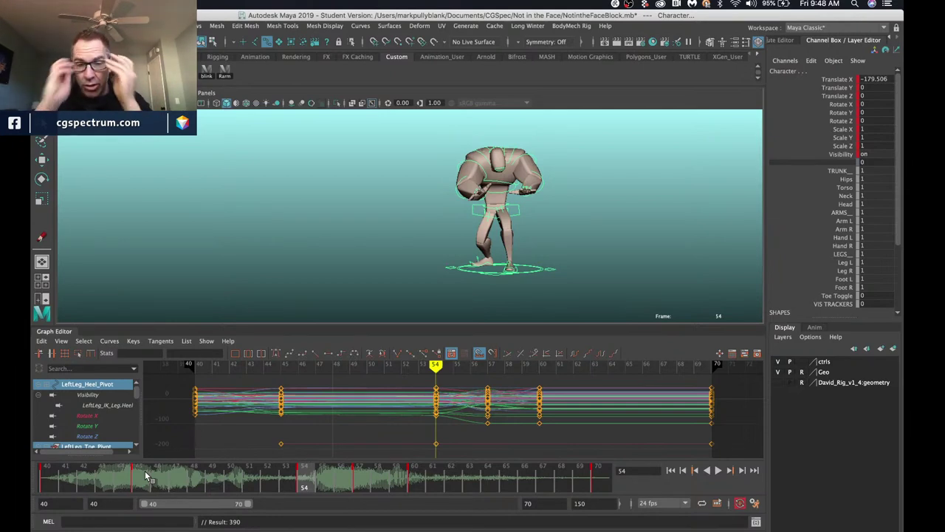
Compare the hold's key poses at frames 60 and 70, and delete the copied keys at frame 60.
{"action": "left_click", "coordinate": [421, 470]}
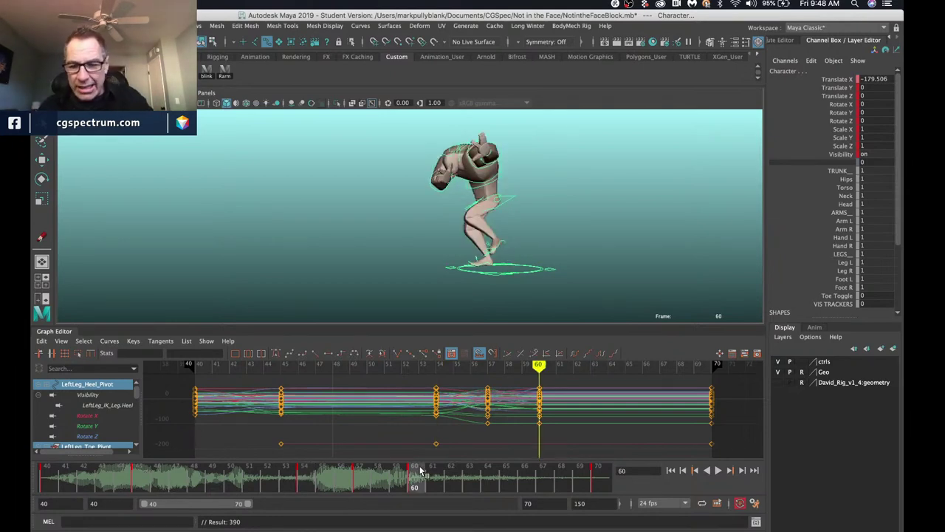
{"action": "key", "text": "."}
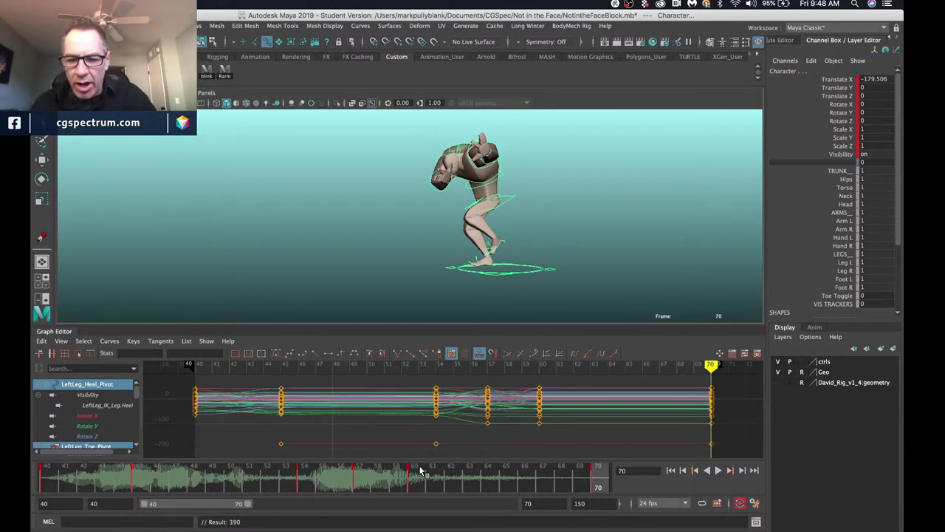
{"action": "left_click", "coordinate": [415, 473]}
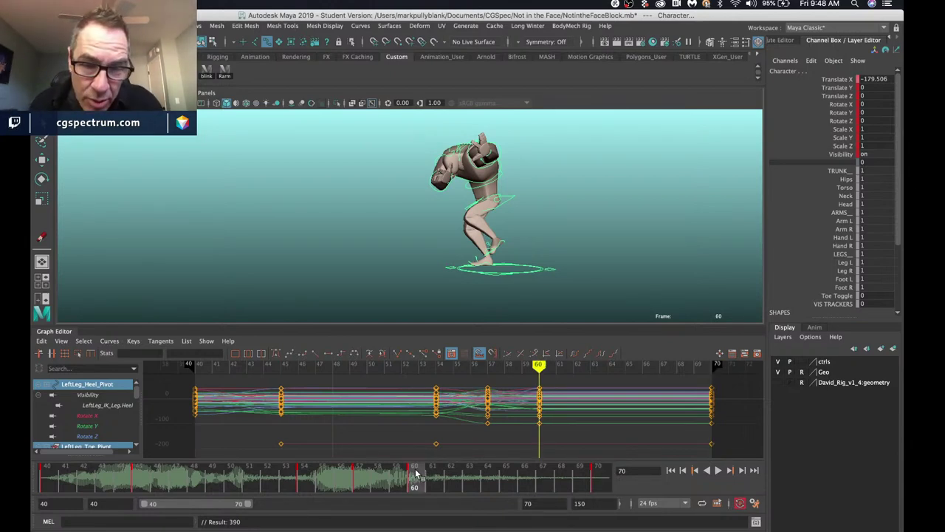
{"action": "right_click", "coordinate": [417, 476]}
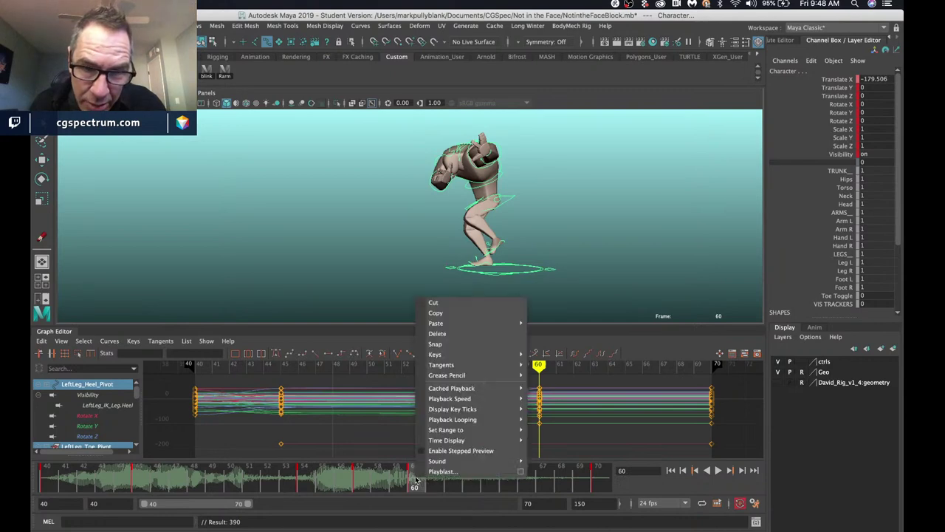
{"action": "left_click", "coordinate": [430, 334]}
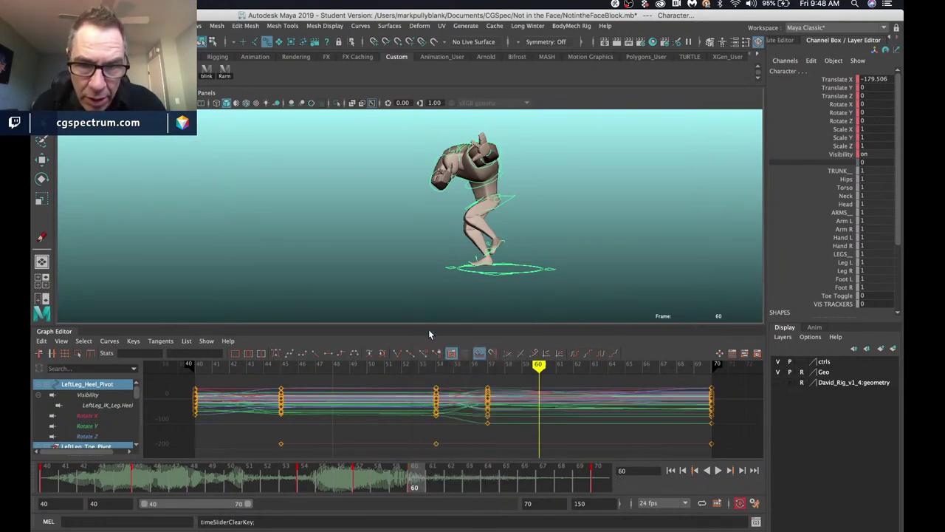
Key the interpolated pose of all controls at frame 68 and move those keys back to frame 60.
{"action": "left_click", "coordinate": [561, 479]}
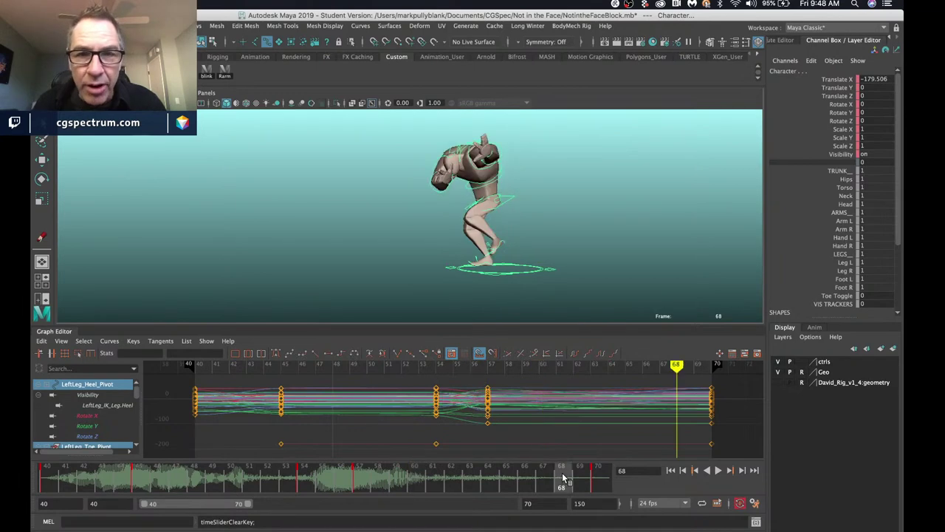
{"action": "key", "text": "s"}
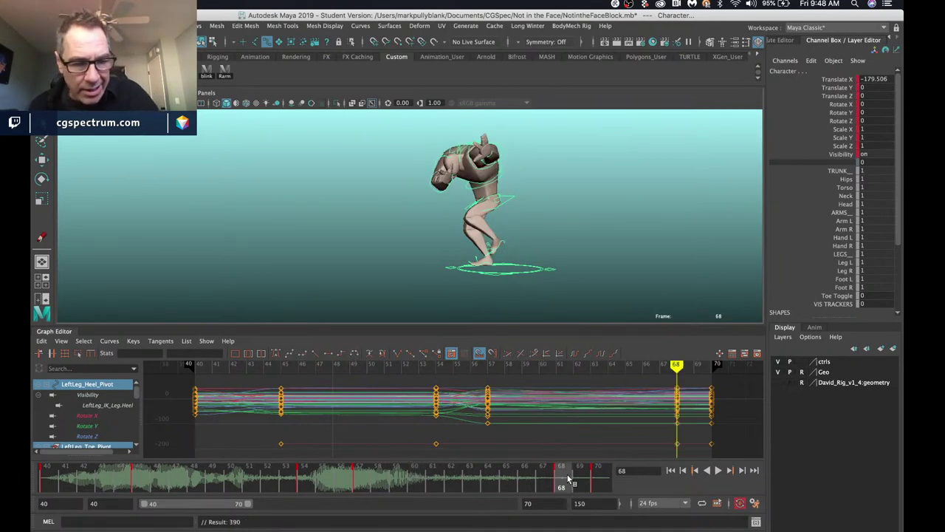
{"action": "left_click_drag", "start_coordinate": [563, 479], "coordinate": [416, 478]}
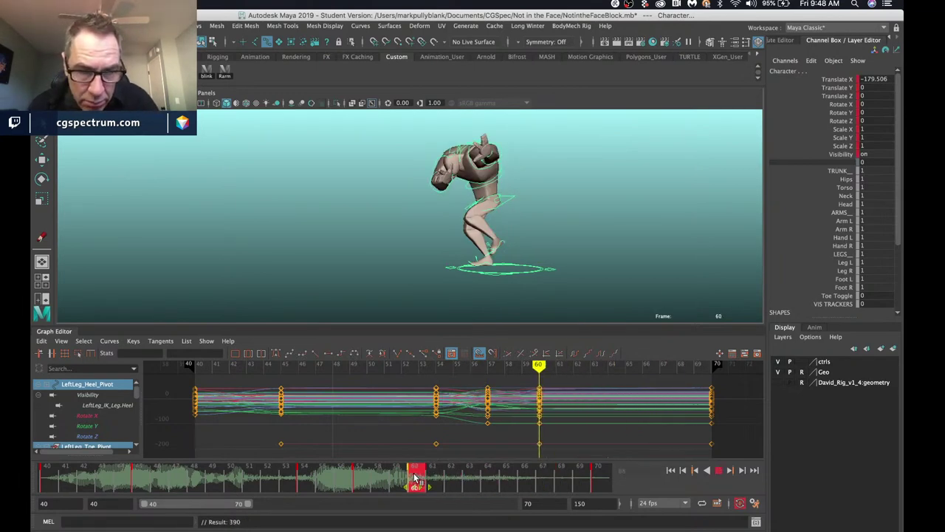
Playblast frames 40 to 70, watch the movie to judge both moving holds, and return to Maya.
{"action": "left_click", "coordinate": [229, 480]}
{"action": "left_click", "coordinate": [656, 220]}
{"action": "key", "text": "alt+v"}
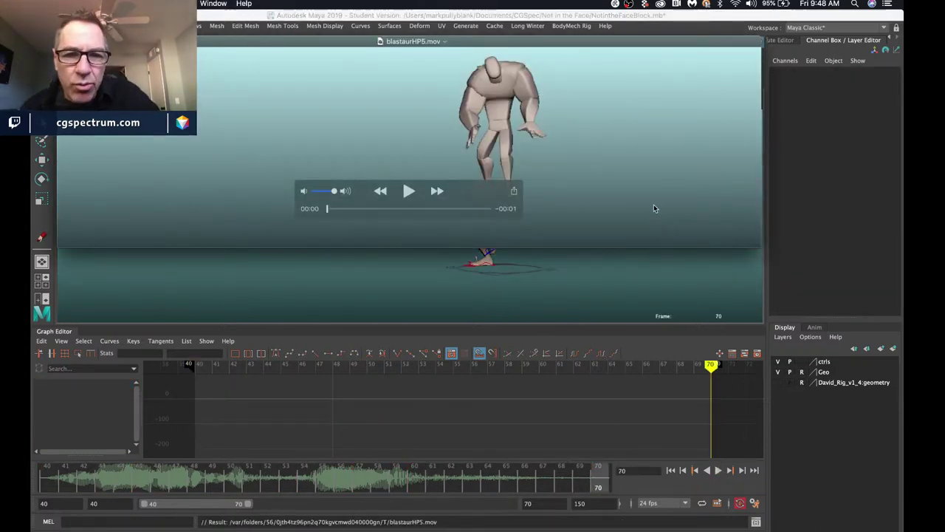
{"action": "key", "text": "space"}
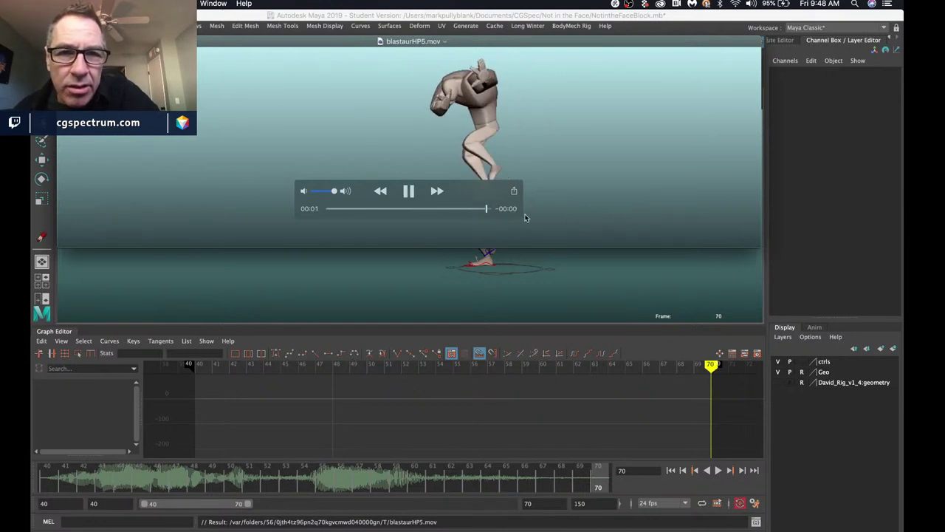
{"action": "left_click_drag", "start_coordinate": [506, 198], "coordinate": [409, 223]}
{"action": "key", "text": "space"}
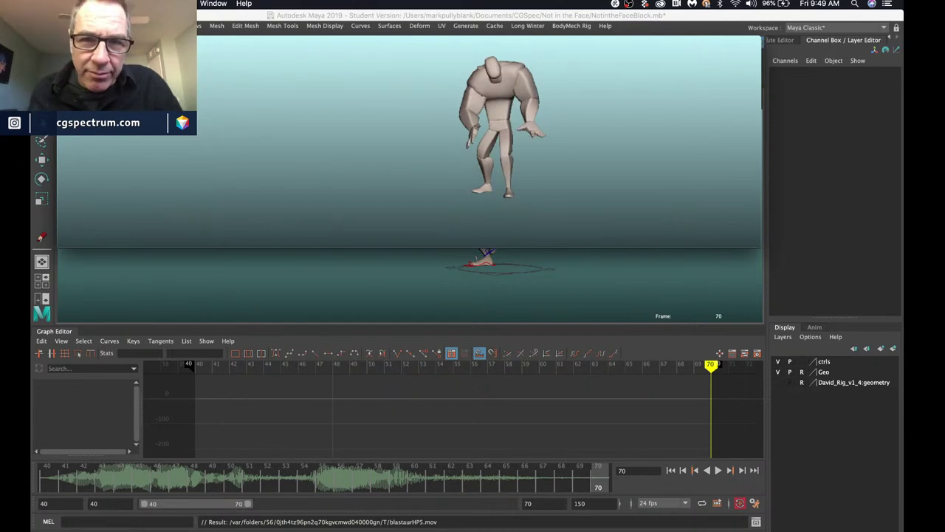
{"action": "mouse_move", "coordinate": [511, 148]}
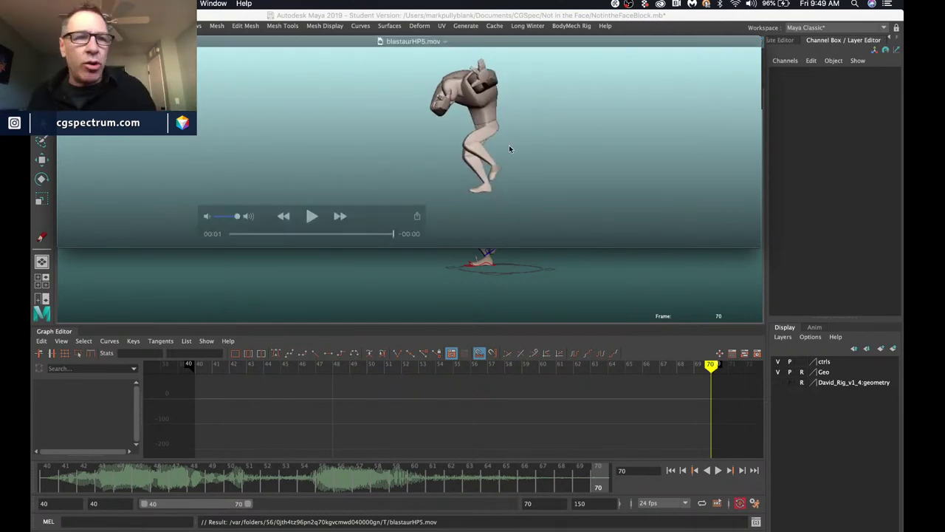
{"action": "key", "text": "super+Tab"}
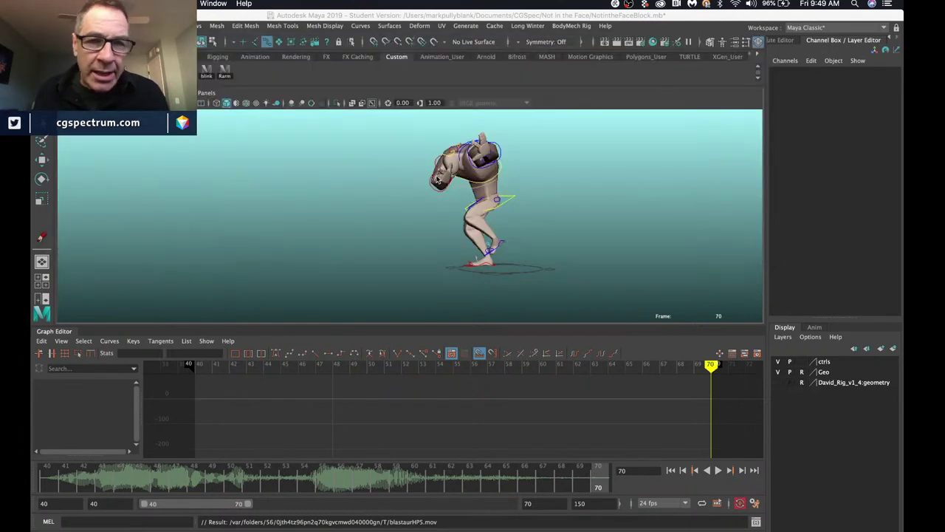
Check the character's pose around frames 45 and 43, viewing frame 43 from the side and the front.
{"action": "left_click", "coordinate": [136, 484]}
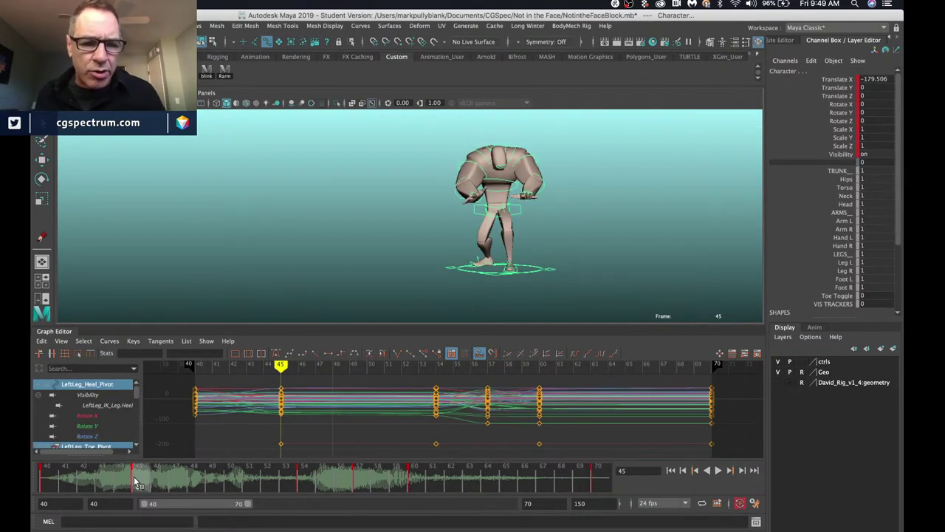
{"action": "mouse_move", "coordinate": [135, 483]}
{"action": "left_mouse_down"}
{"action": "mouse_move", "coordinate": [143, 489]}
{"action": "mouse_move", "coordinate": [52, 475]}
{"action": "mouse_move", "coordinate": [138, 475]}
{"action": "left_mouse_up"}
{"action": "key", "text": "z"}
{"action": "key", "text": "z"}
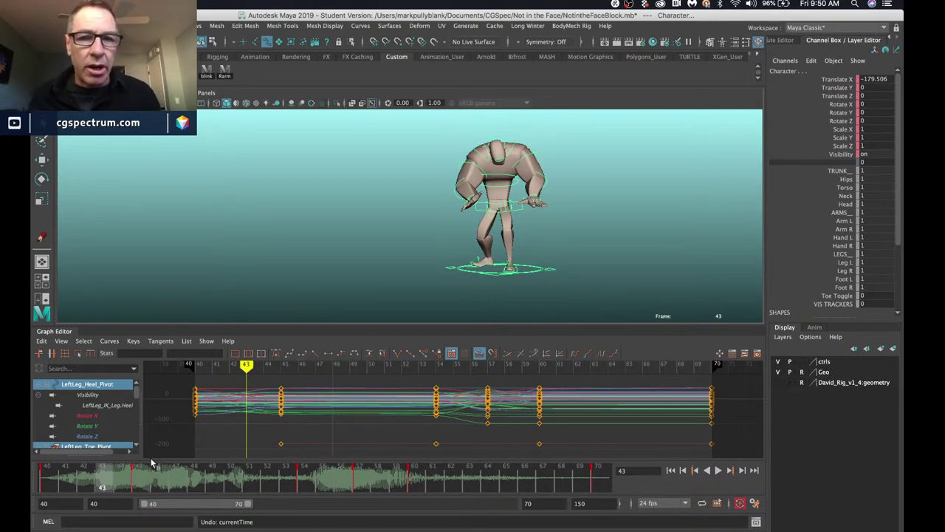
{"action": "left_click_drag", "start_coordinate": [538, 180], "coordinate": [393, 205], "text": "alt"}
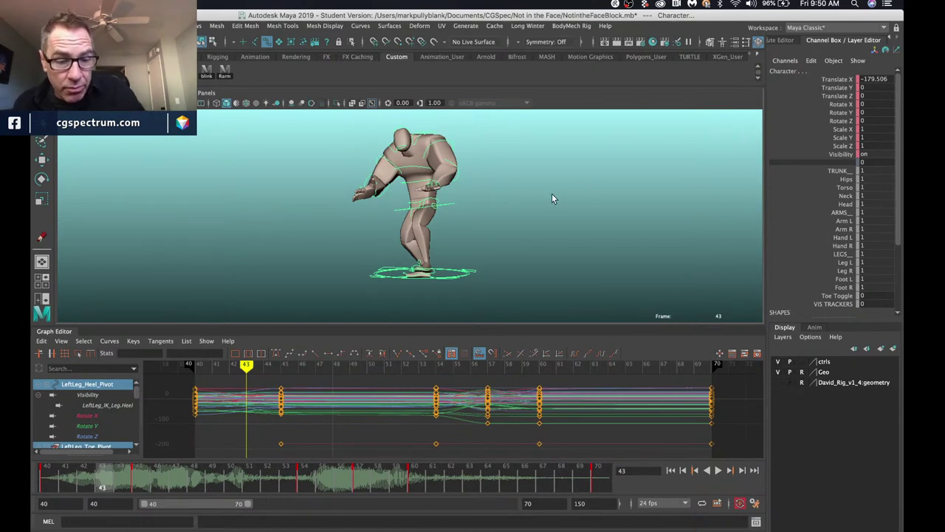
{"action": "left_click_drag", "start_coordinate": [470, 201], "coordinate": [568, 196], "text": "alt"}
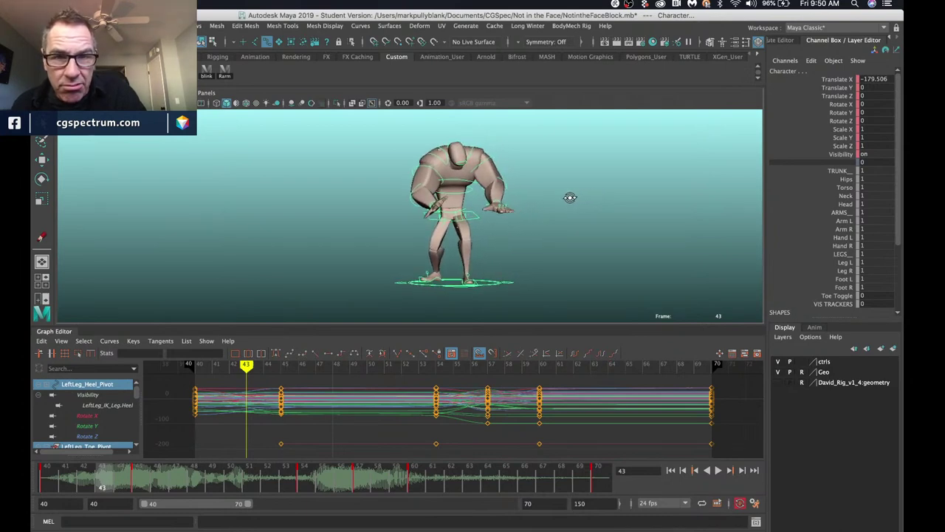
Try rotating the right upper arm outward and keying it at frame 43, and undo the change.
{"action": "left_click", "coordinate": [420, 172]}
{"action": "key", "text": "e"}
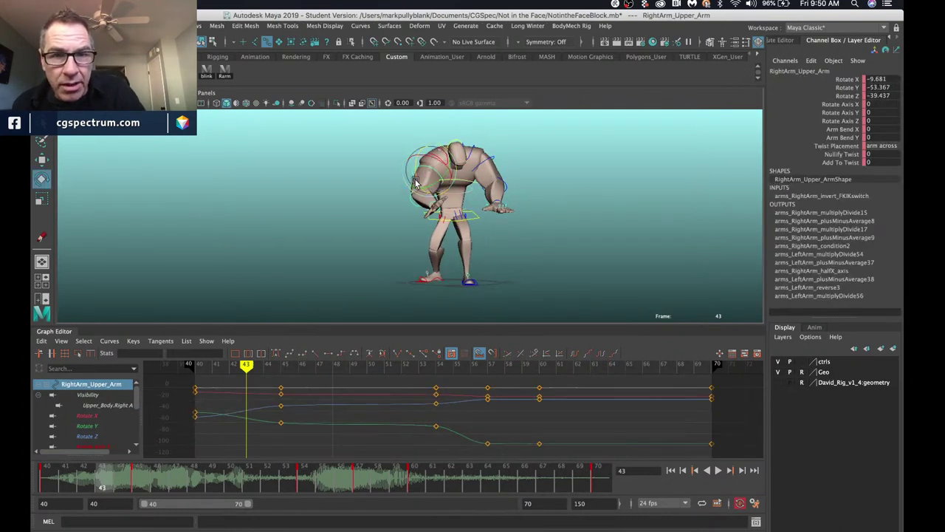
{"action": "left_click_drag", "start_coordinate": [415, 184], "coordinate": [509, 258]}
{"action": "key", "text": "s"}
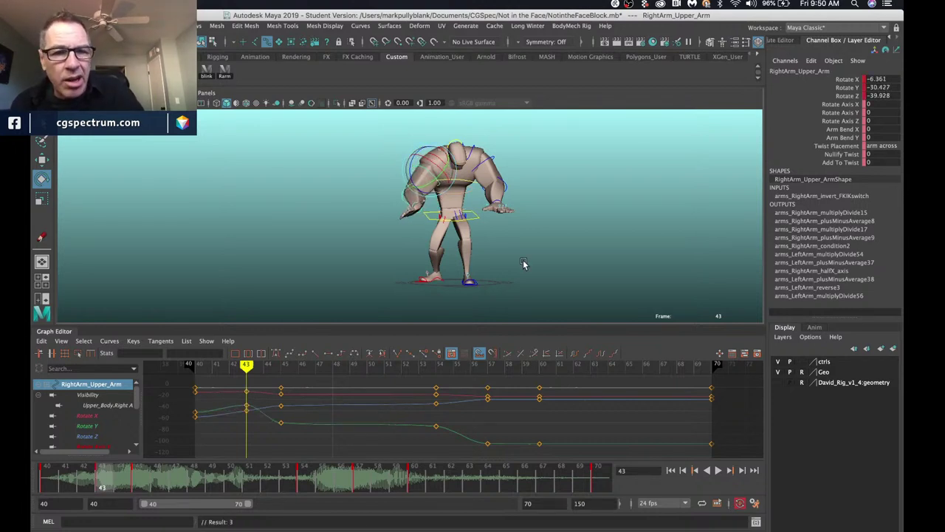
{"action": "key", "text": "z"}
{"action": "key", "text": "z"}
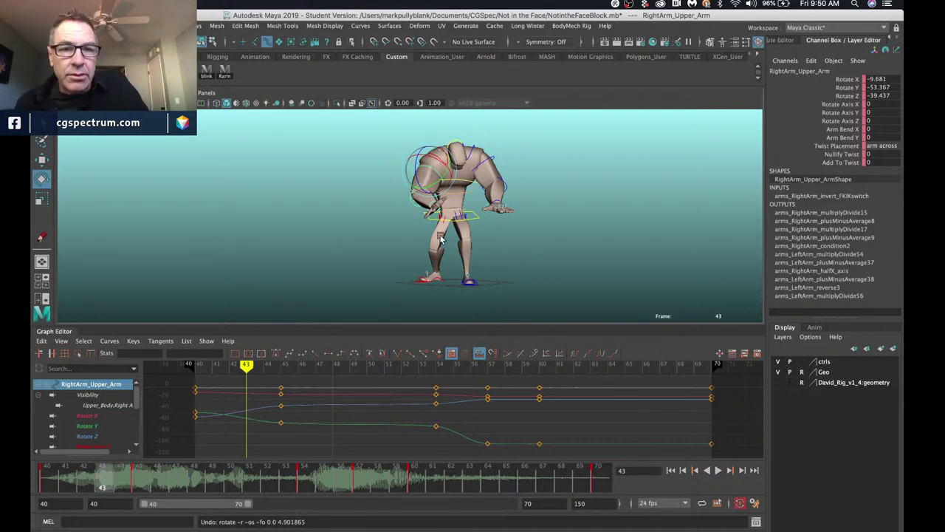
Collapse the Graph Editor to enlarge the viewport, and select all of the character's controls.
{"action": "left_click_drag", "start_coordinate": [45, 328], "coordinate": [44, 452]}
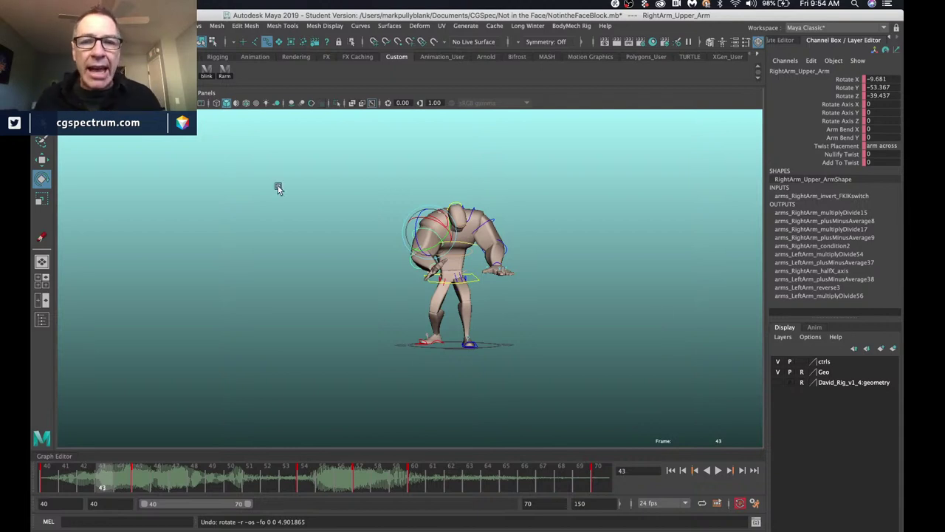
{"action": "left_click_drag", "start_coordinate": [392, 328], "coordinate": [511, 414]}
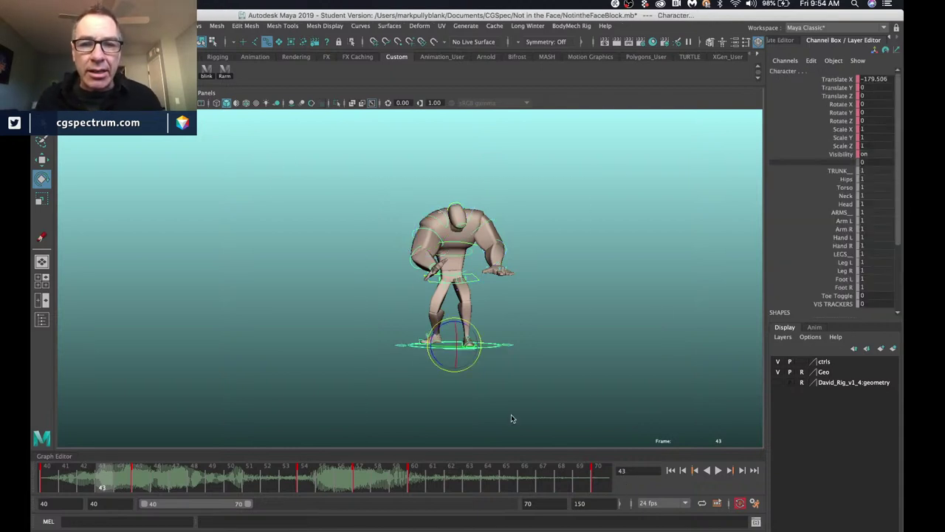
Try rotating the spine torso control freely and through its Rotate X channel at frame 43, undoing each rotation.
{"action": "left_click", "coordinate": [462, 264]}
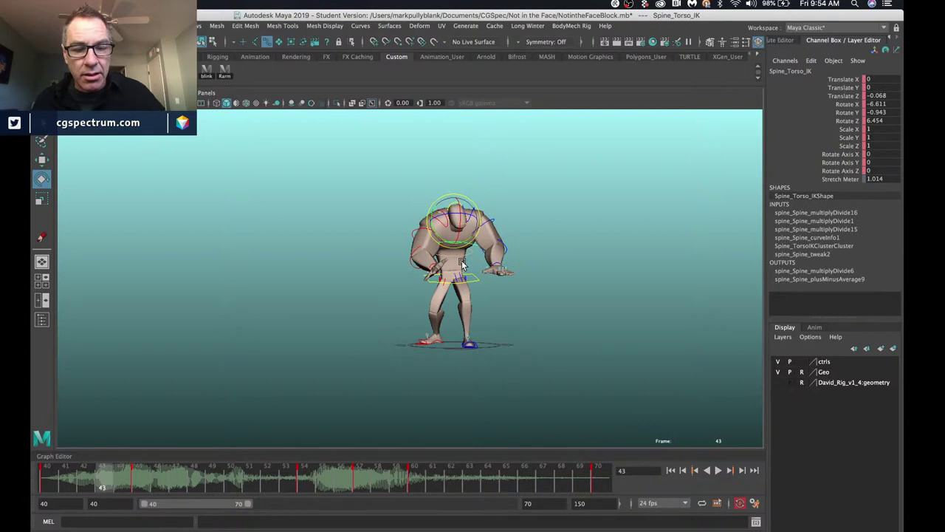
{"action": "left_click_drag", "start_coordinate": [463, 265], "coordinate": [451, 243]}
{"action": "key", "text": "ctrl+z"}
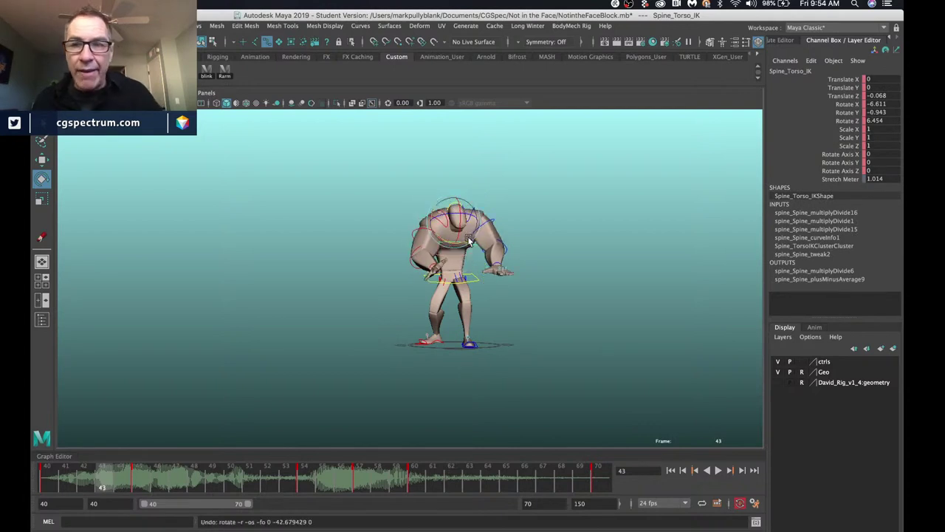
{"action": "left_click", "coordinate": [847, 103]}
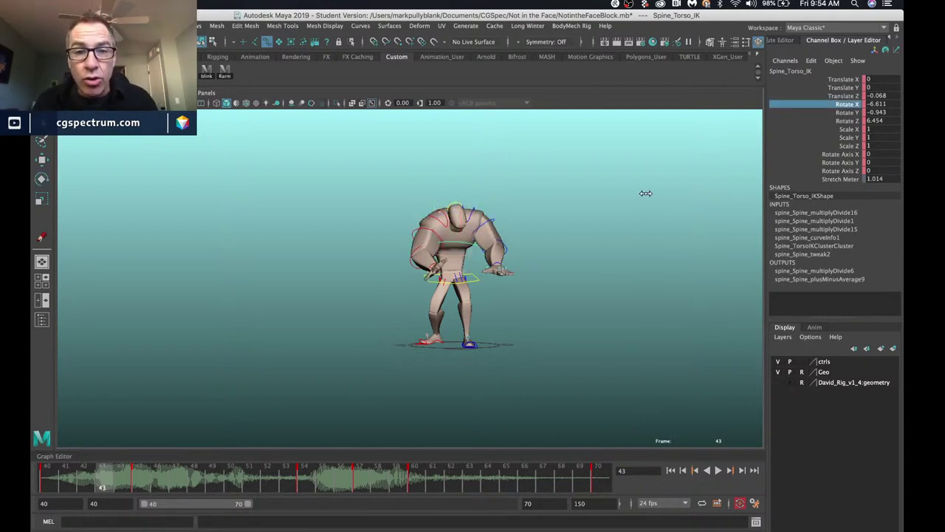
{"action": "middle_click_drag", "start_coordinate": [645, 195], "coordinate": [554, 214]}
{"action": "key", "text": "ctrl+z"}
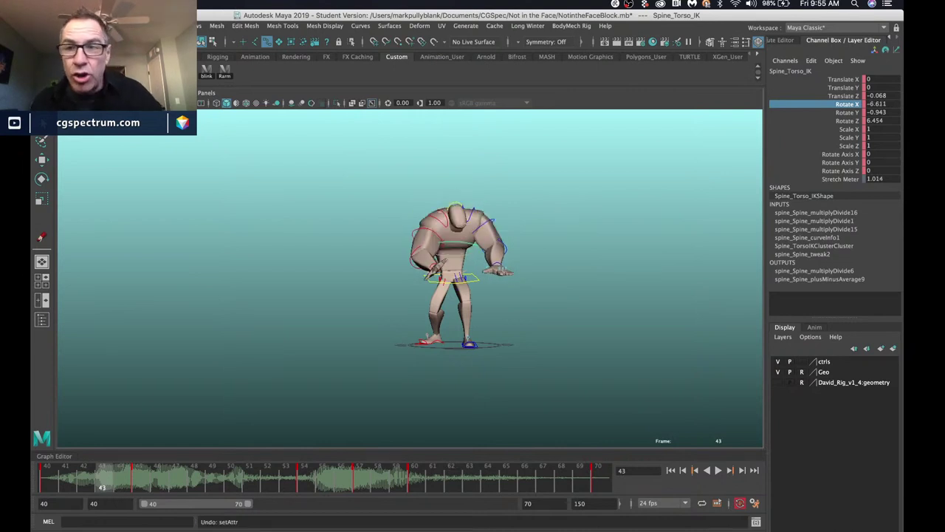
Try setting the spine torso control's Rotate X to -5 at frame 43, and undo it.
{"action": "double_click", "coordinate": [883, 105]}
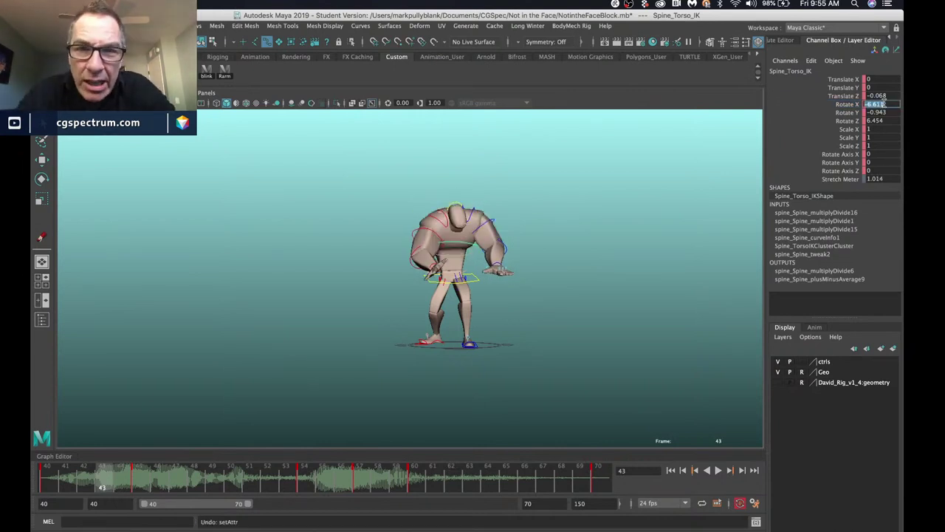
{"action": "type", "text": "-5"}
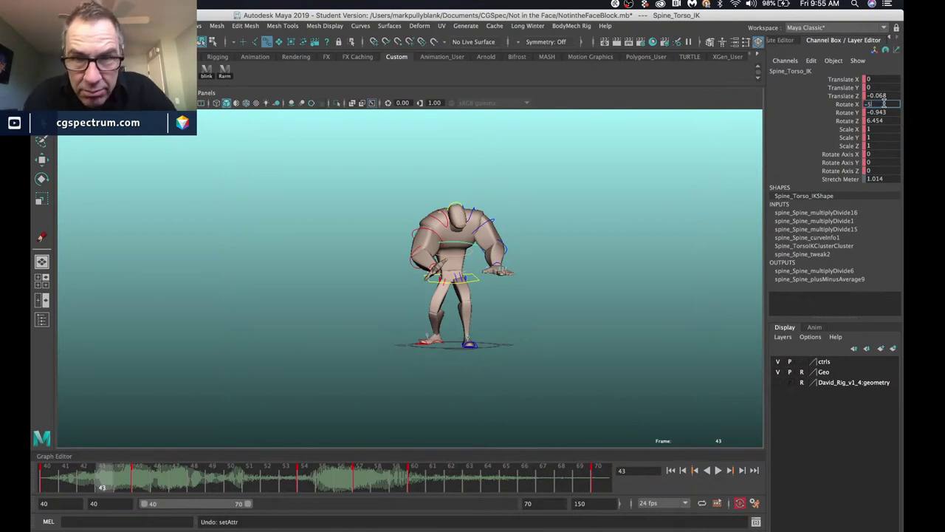
{"action": "key", "text": "Return"}
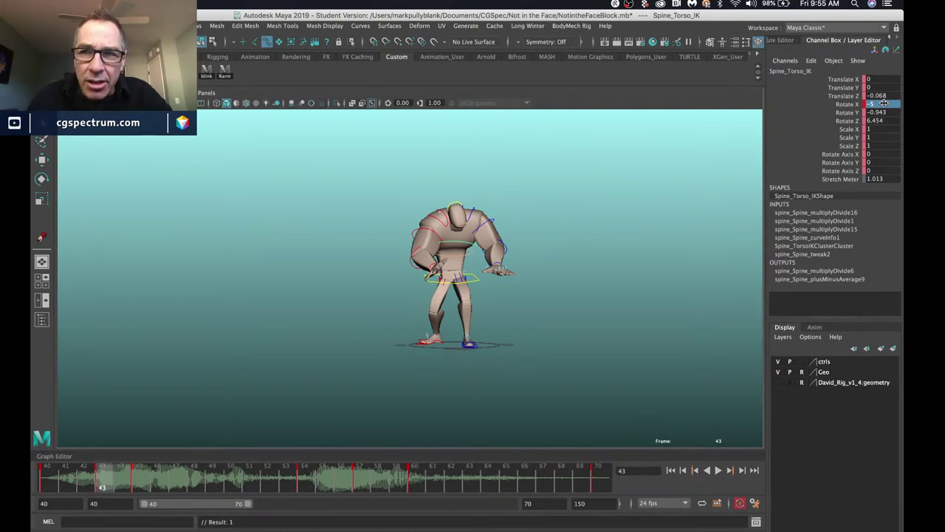
{"action": "key", "text": "ctrl+z"}
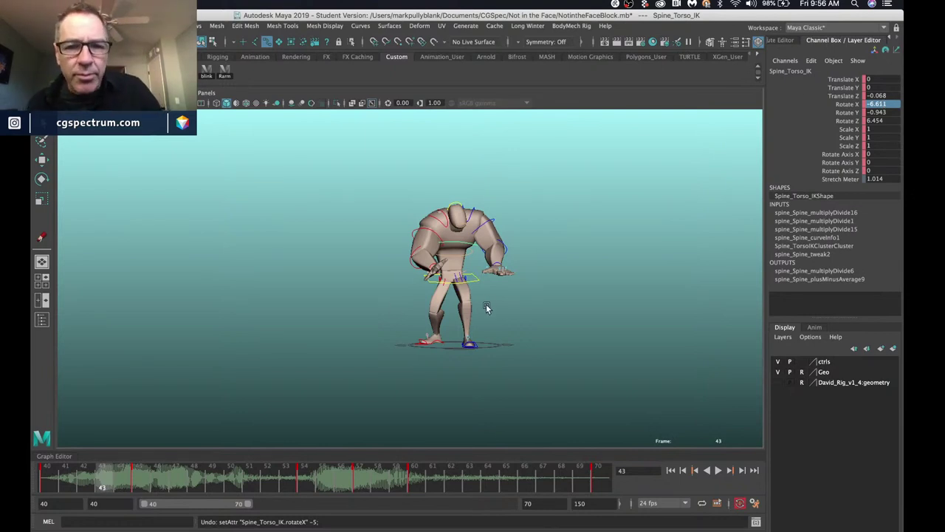
Inspect the character up close from the side, comparing the poses at frames 43, 70 and 41.
{"action": "left_click_drag", "start_coordinate": [507, 289], "coordinate": [451, 280], "text": "alt"}
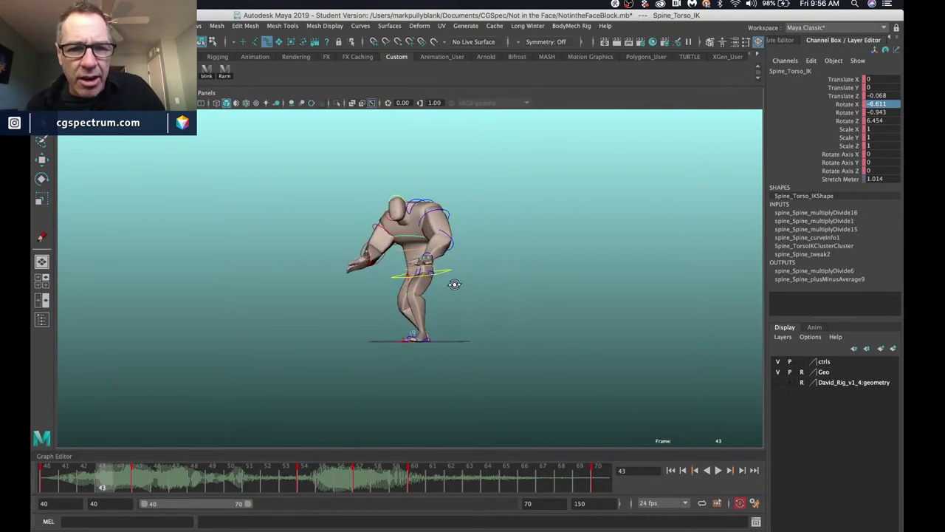
{"action": "scroll", "coordinate": [458, 278], "scroll_direction": "up", "scroll_amount": 4}
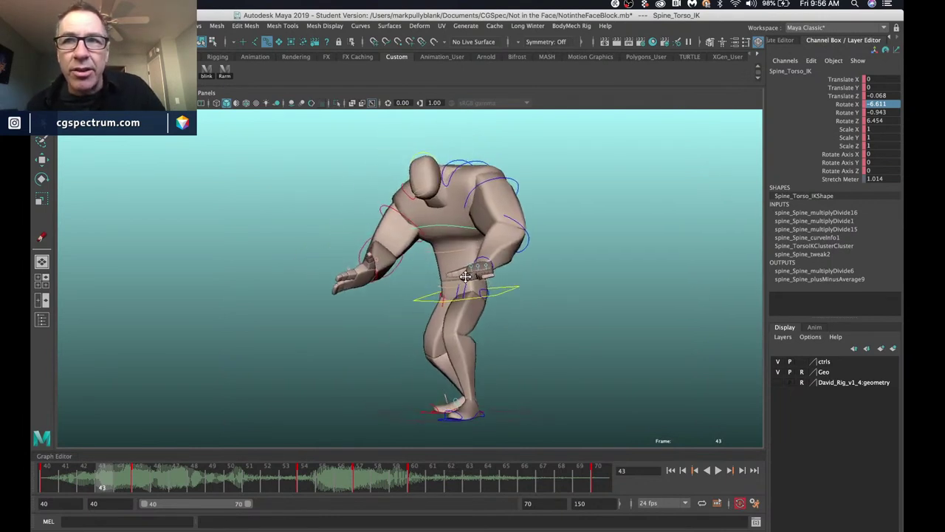
{"action": "left_click", "coordinate": [296, 469]}
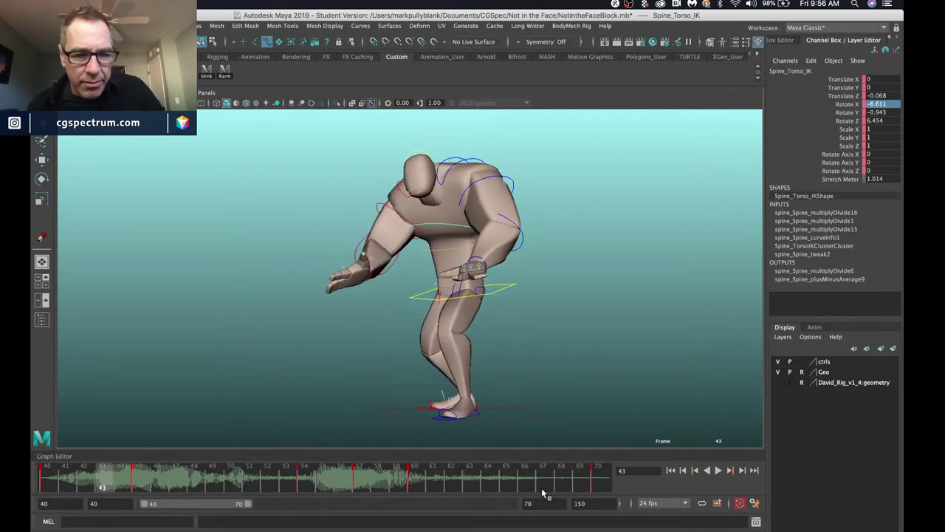
{"action": "left_click", "coordinate": [598, 480]}
{"action": "left_click_drag", "start_coordinate": [396, 310], "coordinate": [430, 313], "text": "alt"}
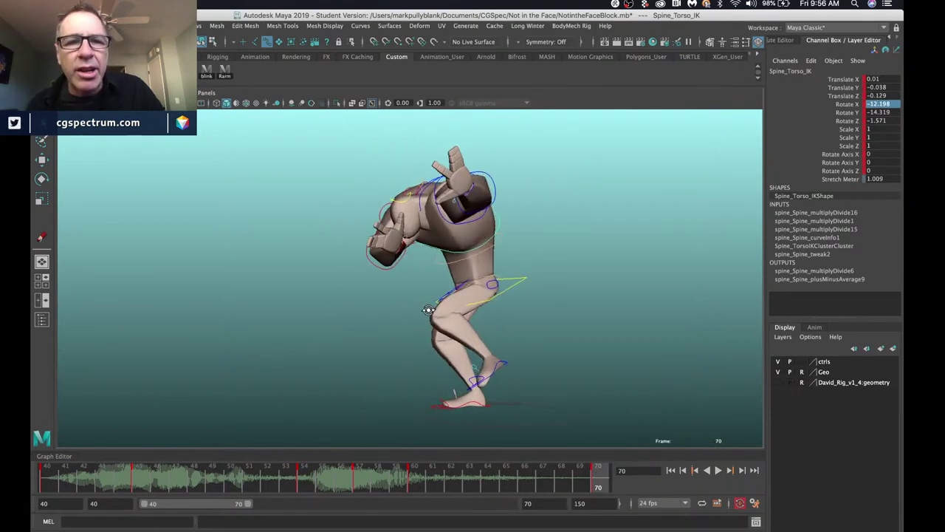
{"action": "left_click", "coordinate": [62, 486]}
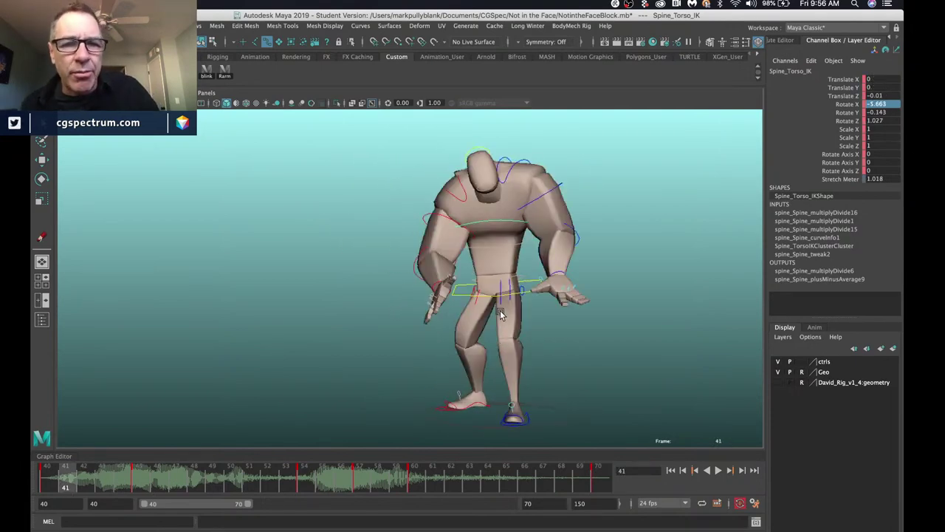
Compare the character's poses at frames 41, 70 and 40 from the front, side and back.
{"action": "left_click_drag", "start_coordinate": [500, 310], "coordinate": [436, 311], "text": "alt"}
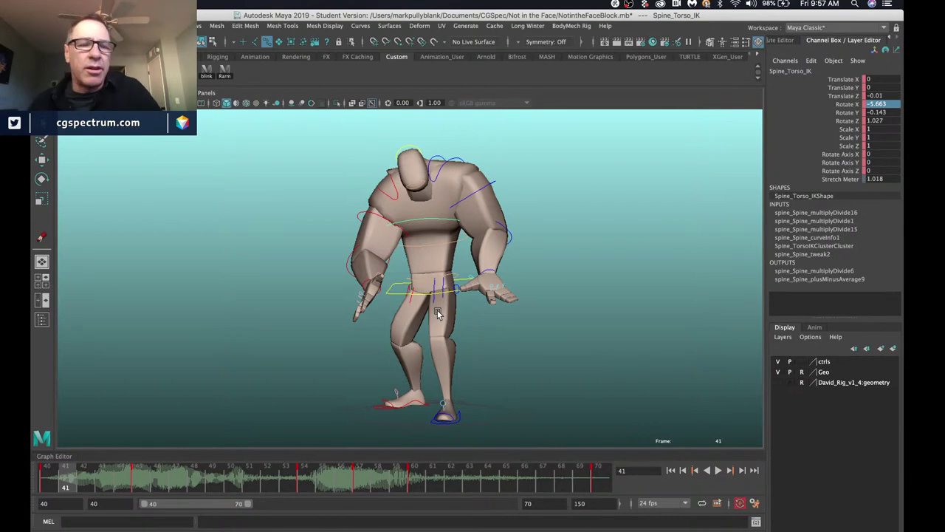
{"action": "left_click", "coordinate": [601, 476]}
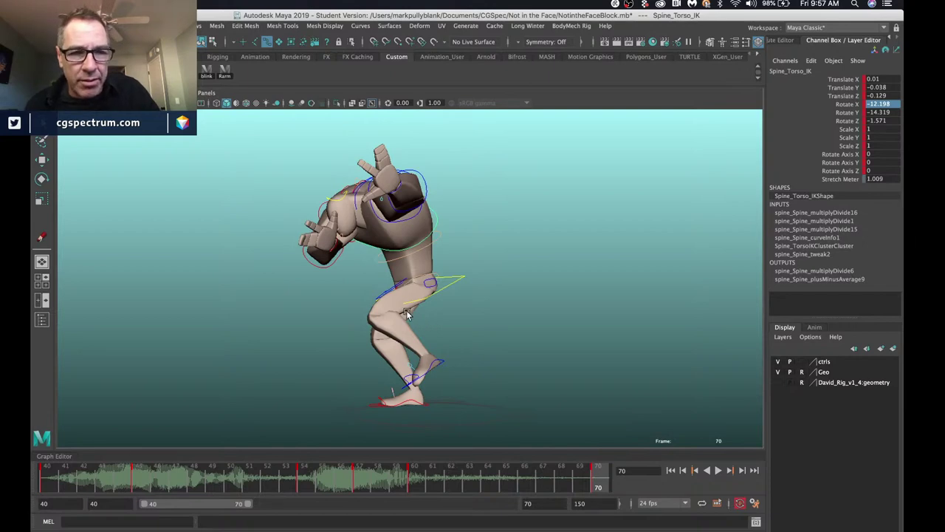
{"action": "left_click_drag", "start_coordinate": [408, 315], "coordinate": [437, 310], "text": "alt"}
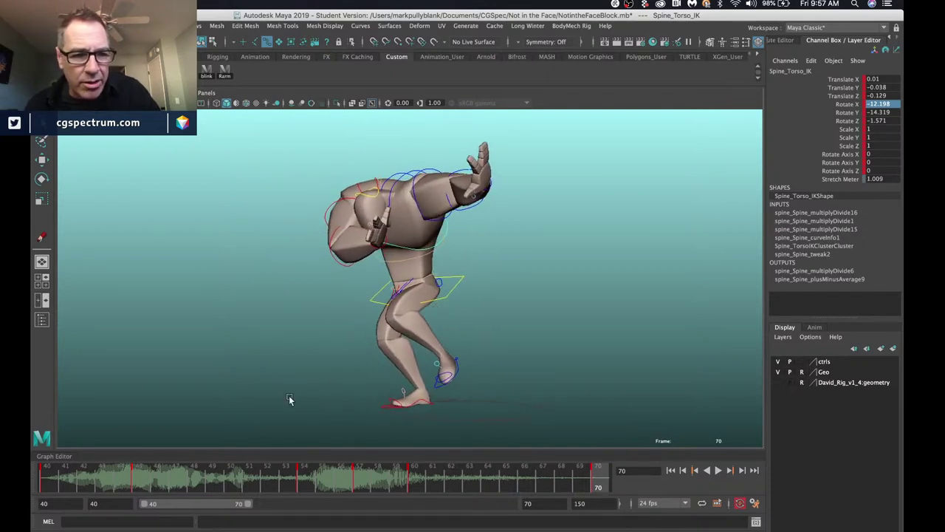
{"action": "left_click", "coordinate": [59, 477]}
{"action": "middle_click_drag", "start_coordinate": [471, 257], "coordinate": [423, 256], "text": "alt"}
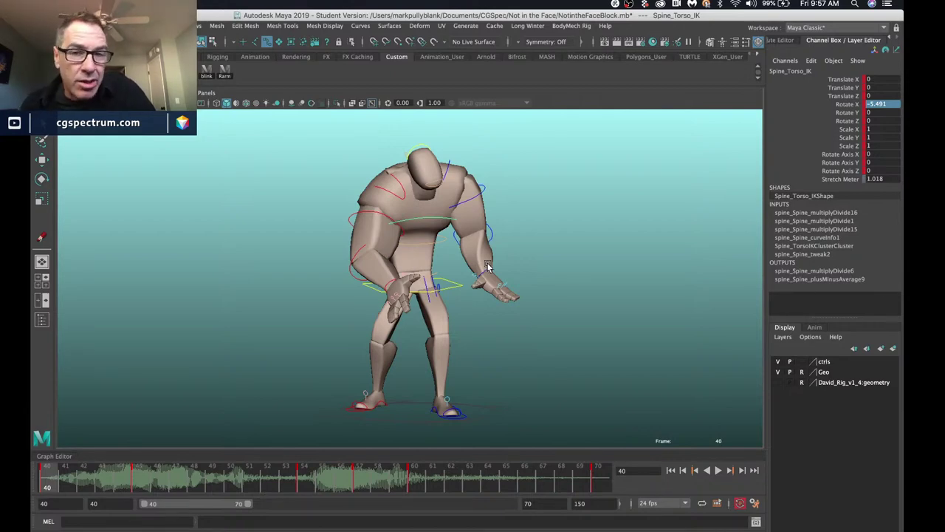
{"action": "left_click_drag", "start_coordinate": [489, 266], "coordinate": [701, 268], "text": "alt"}
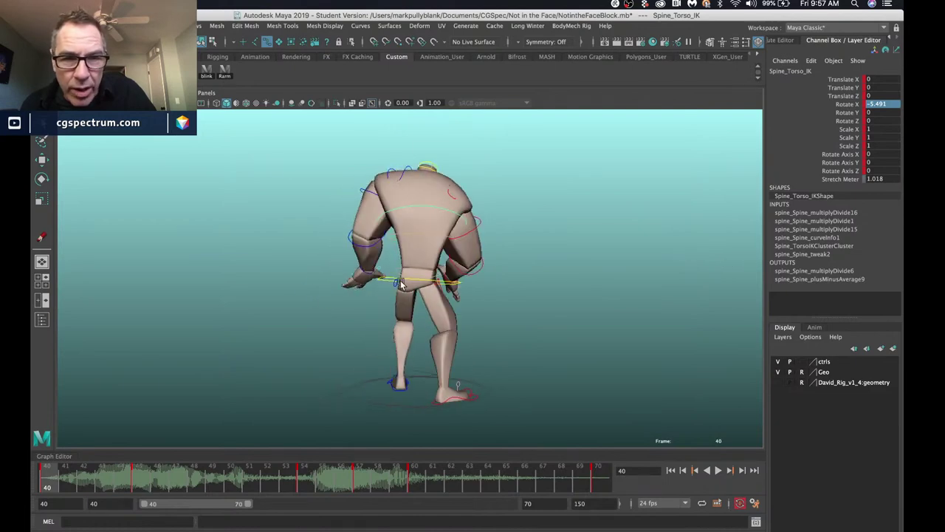
Move the Upper_Body control backward at frame 40 to a Translate Z of about -19.05, checking the pose from several angles.
{"action": "left_click", "coordinate": [398, 283]}
{"action": "left_click_drag", "start_coordinate": [397, 282], "coordinate": [225, 276], "text": "alt"}
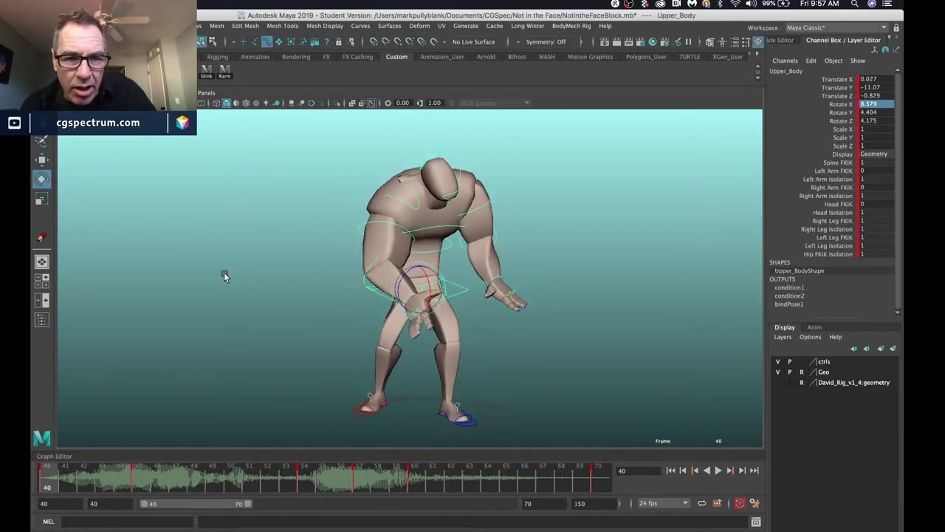
{"action": "key", "text": "w"}
{"action": "left_click_drag", "start_coordinate": [430, 297], "coordinate": [519, 268]}
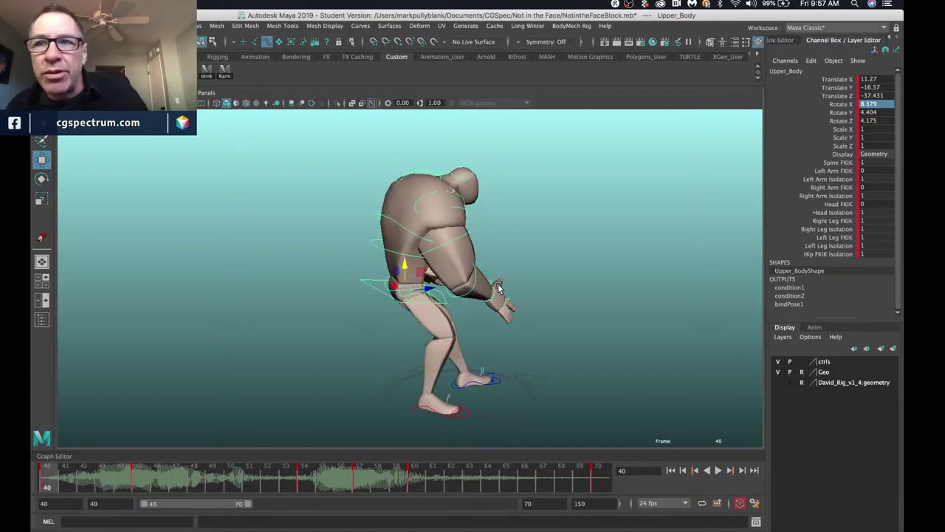
{"action": "mouse_move", "coordinate": [452, 299]}
{"action": "left_mouse_down", "text": "alt"}
{"action": "mouse_move", "coordinate": [464, 289]}
{"action": "mouse_move", "coordinate": [444, 296]}
{"action": "mouse_move", "coordinate": [437, 275]}
{"action": "mouse_move", "coordinate": [175, 308]}
{"action": "mouse_move", "coordinate": [440, 286]}
{"action": "mouse_move", "coordinate": [355, 278]}
{"action": "mouse_move", "coordinate": [311, 288]}
{"action": "mouse_move", "coordinate": [441, 288]}
{"action": "left_mouse_up", "text": "alt"}
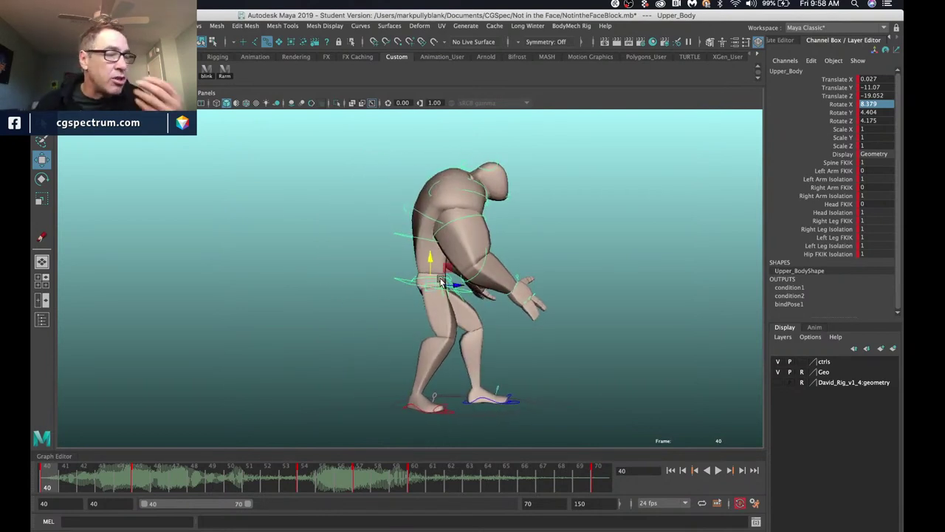
{"action": "left_click_drag", "start_coordinate": [441, 283], "coordinate": [388, 261], "text": "alt"}
{"action": "middle_click_drag", "start_coordinate": [388, 261], "coordinate": [411, 241], "text": "alt"}
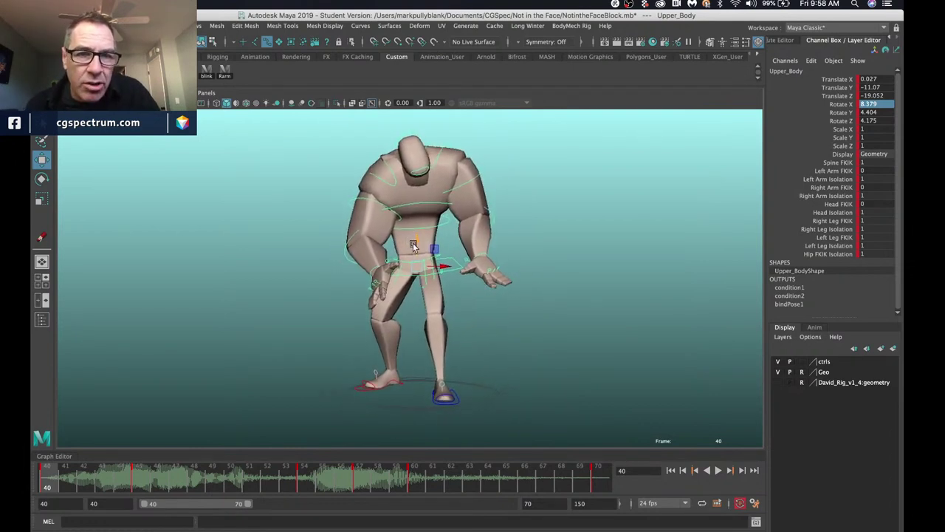
{"action": "left_click_drag", "start_coordinate": [411, 243], "coordinate": [412, 248], "text": "alt"}
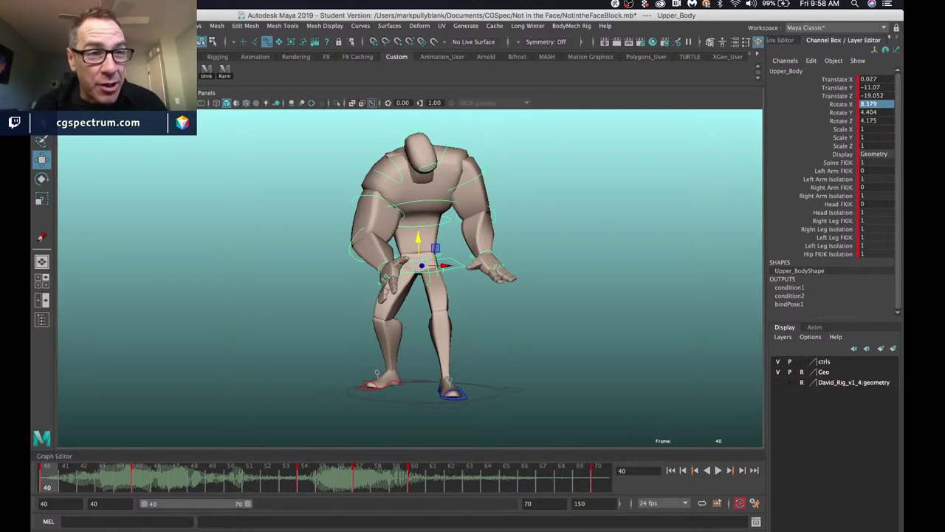
Create a new camera from the current view and look through persp2 in the viewport.
{"action": "left_click", "coordinate": [65, 93]}
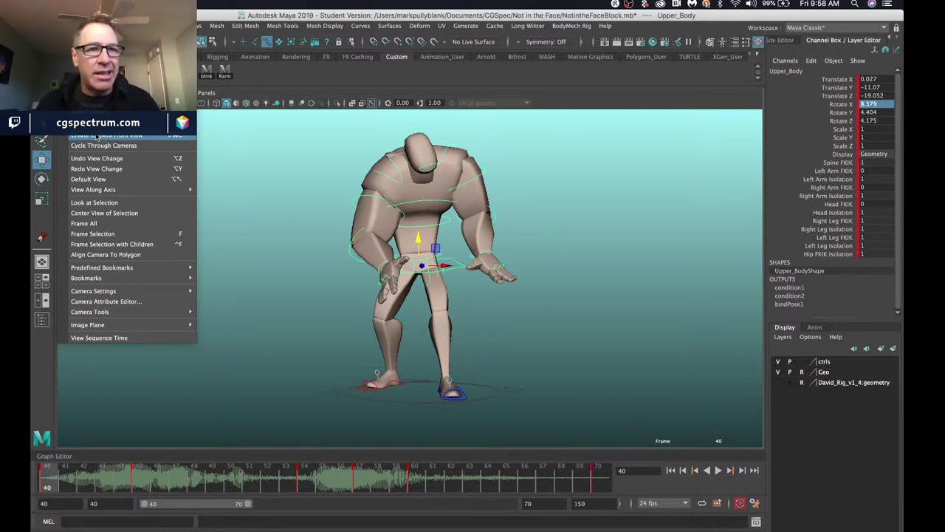
{"action": "left_click", "coordinate": [97, 137]}
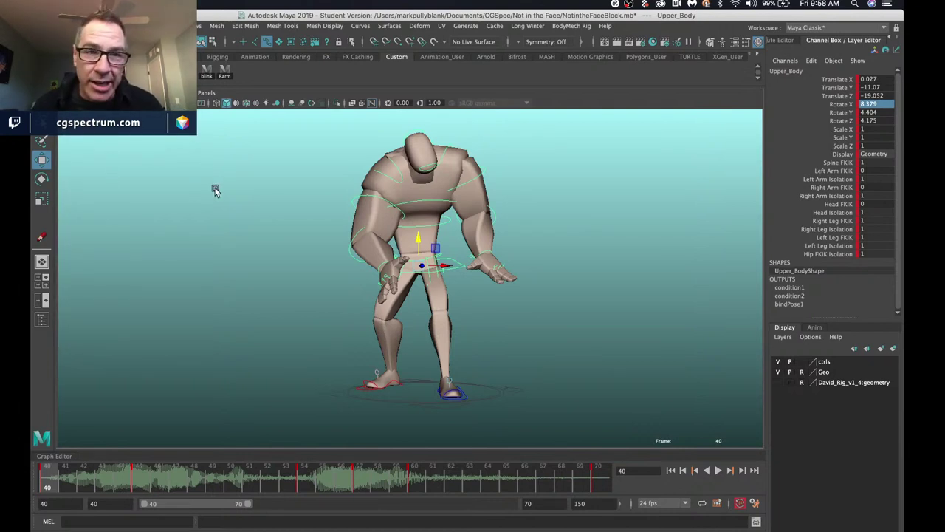
{"action": "left_click", "coordinate": [206, 93]}
{"action": "mouse_move", "coordinate": [211, 105]}
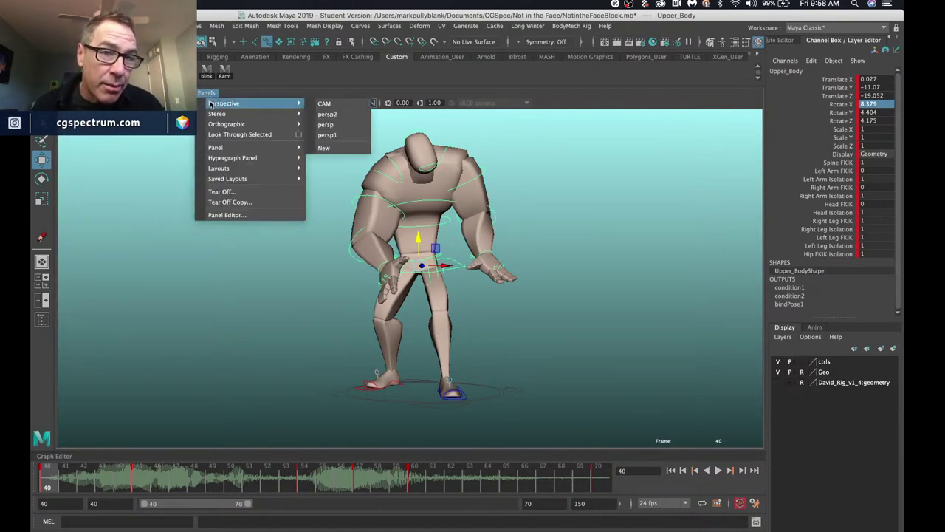
{"action": "mouse_move", "coordinate": [272, 110]}
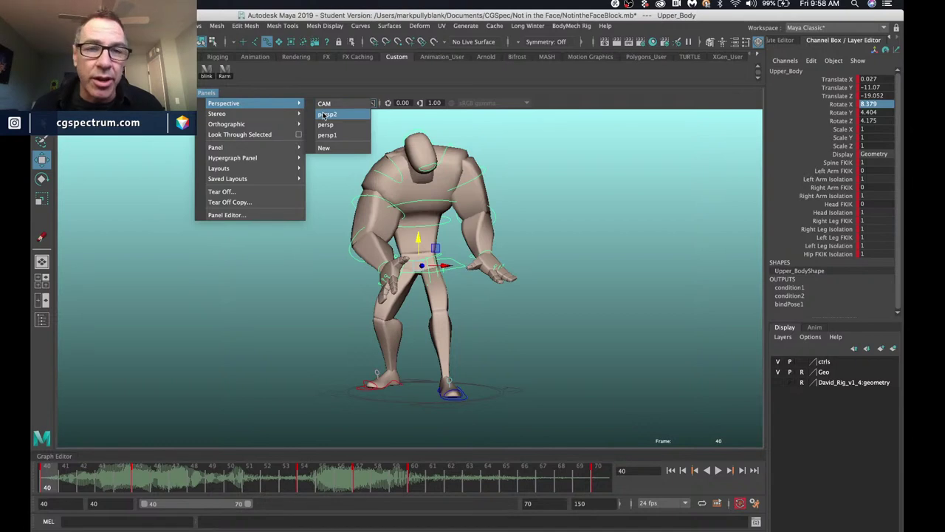
{"action": "left_click", "coordinate": [325, 115]}
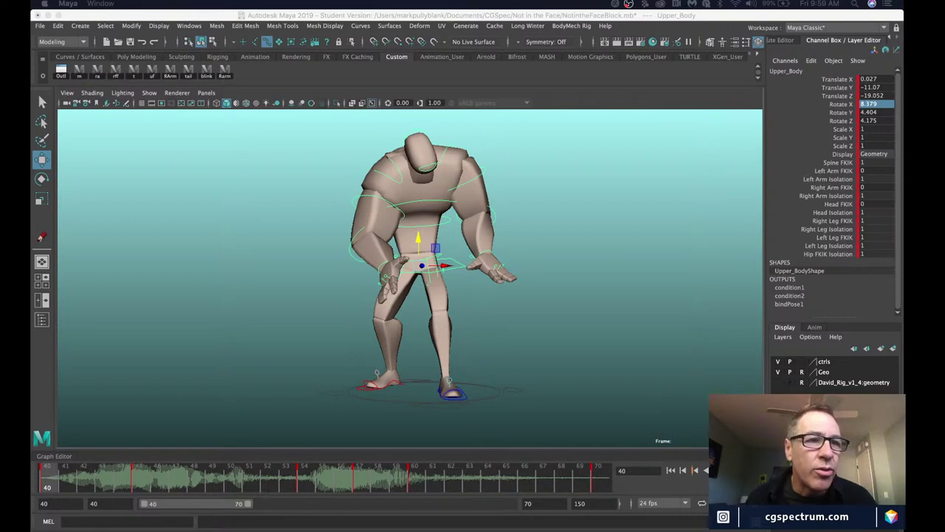
{"action": "mouse_move", "coordinate": [43, 119]}
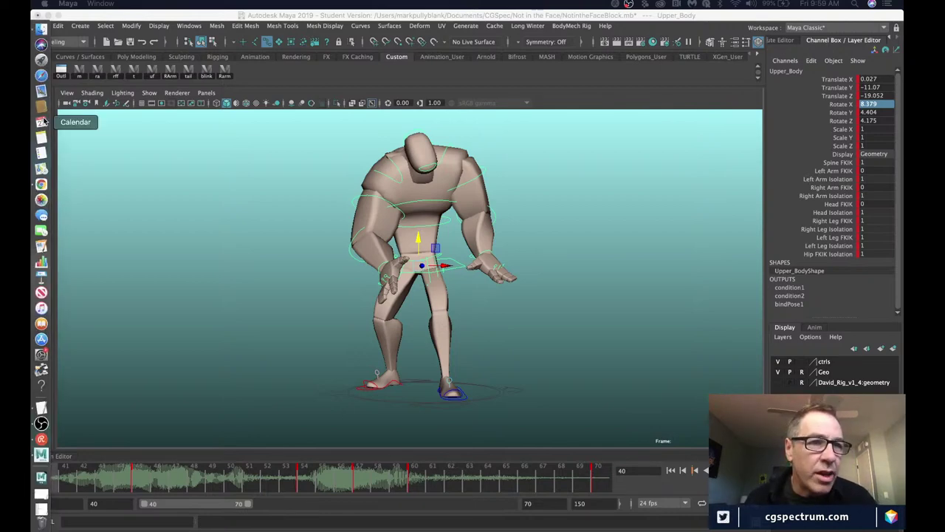
{"action": "left_click", "coordinate": [66, 93]}
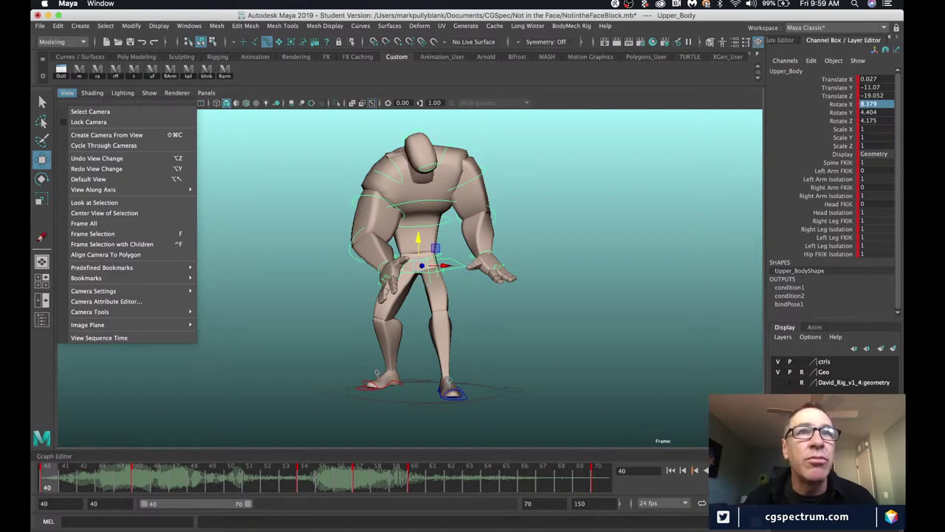
{"action": "key", "text": "Escape"}
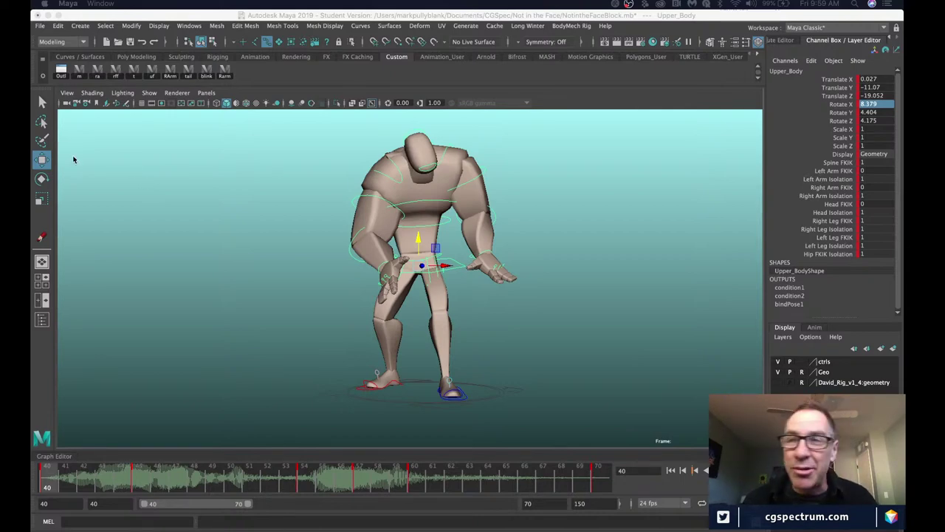
{"action": "left_click", "coordinate": [67, 92]}
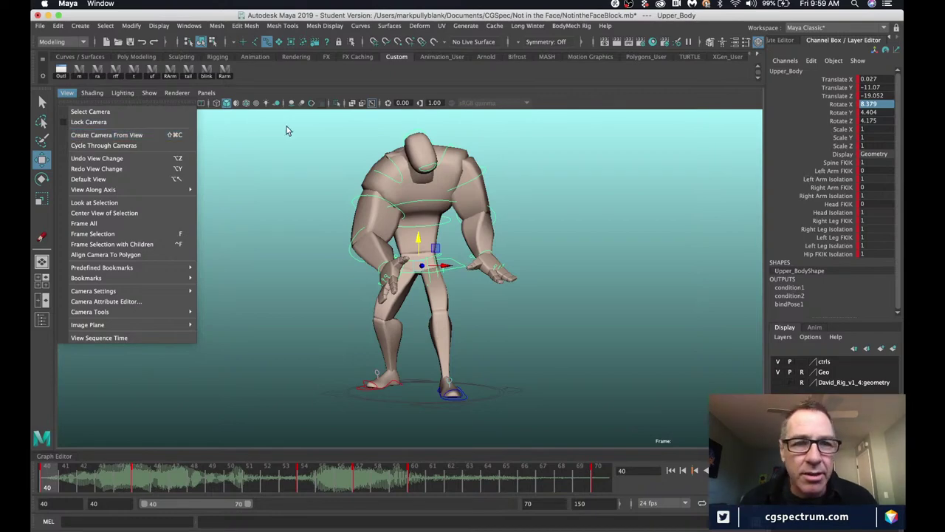
{"action": "left_click", "coordinate": [254, 128]}
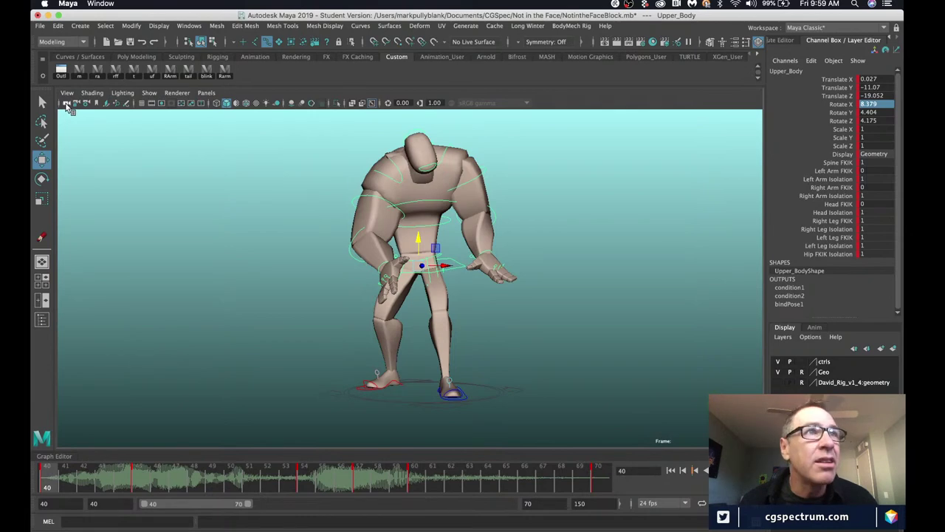
Select the viewport's persp2 camera and rename it CAMERA.
{"action": "left_click", "coordinate": [67, 104]}
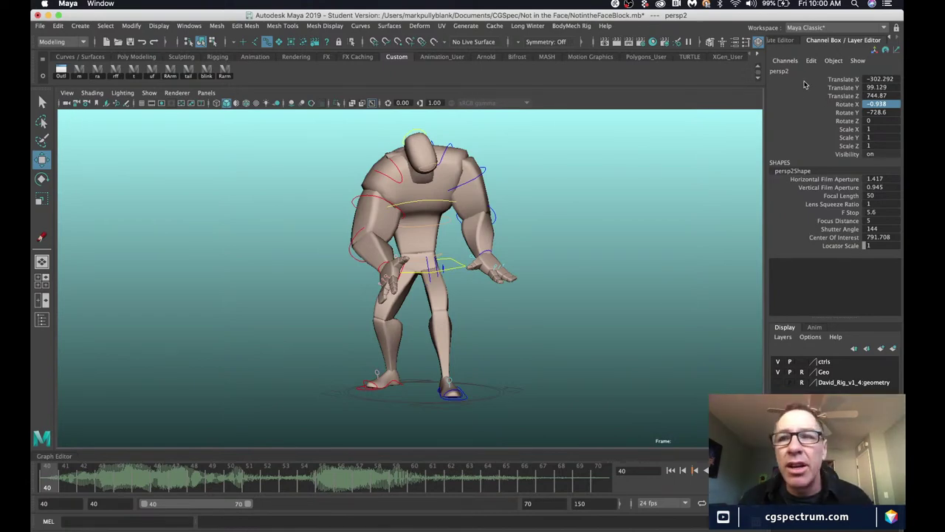
{"action": "left_click", "coordinate": [780, 70]}
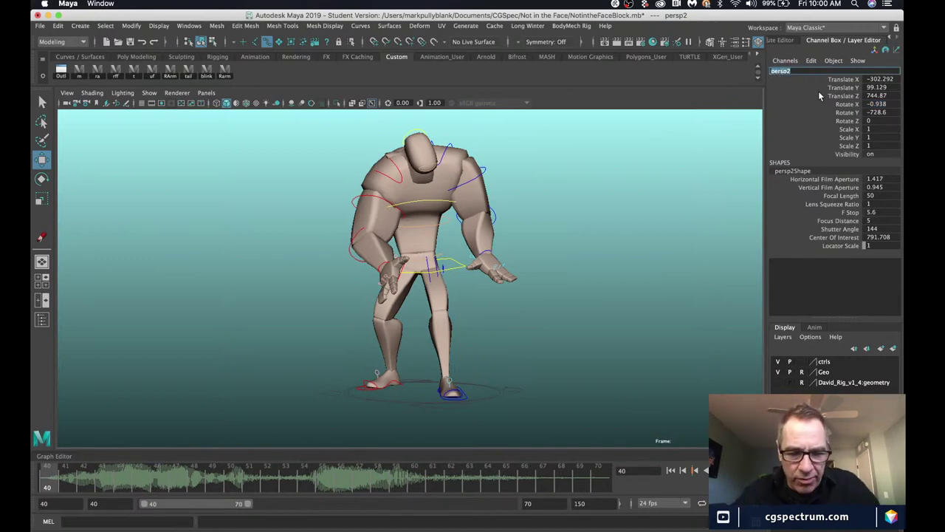
{"action": "type", "text": "CAMERA"}
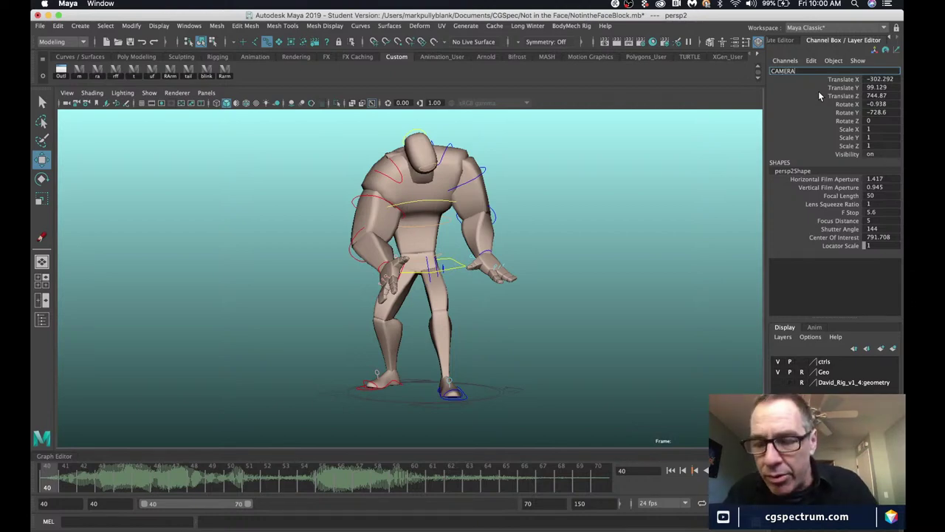
{"action": "key", "text": "Return"}
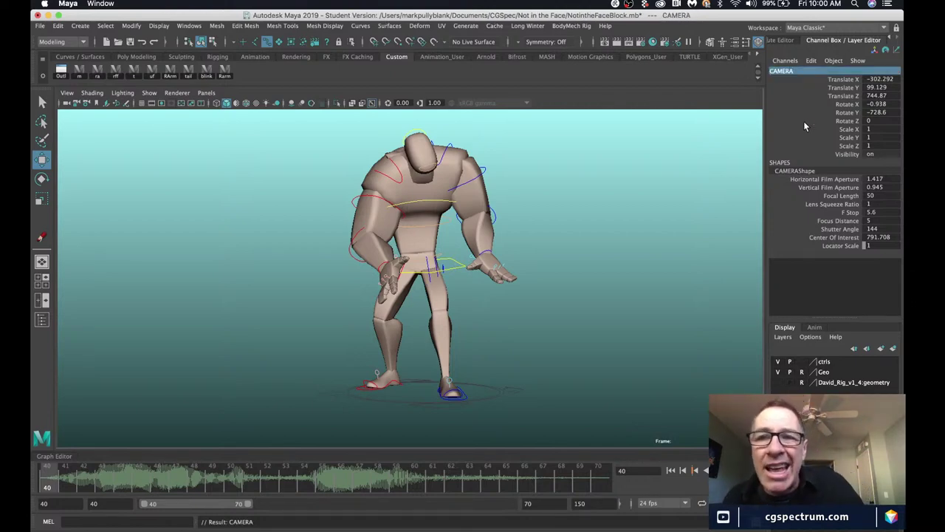
Display the CAMERAShape attributes in the Attribute Editor.
{"action": "left_click", "coordinate": [786, 41]}
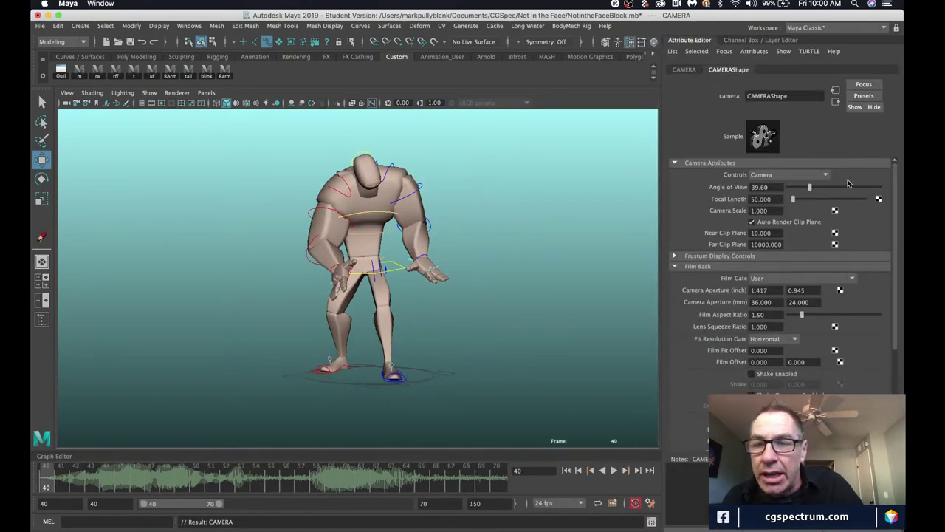
{"action": "left_click", "coordinate": [681, 70]}
{"action": "left_click", "coordinate": [721, 72]}
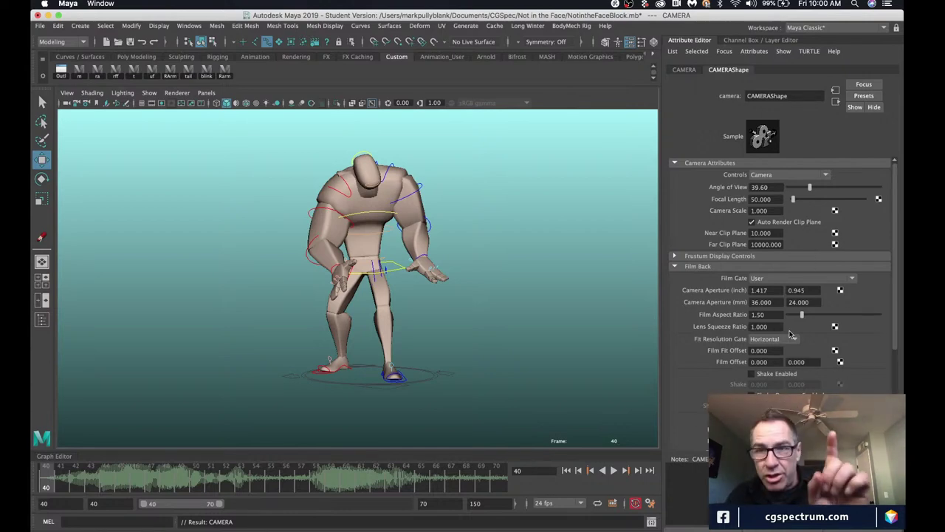
Tear off a copy of the CAMERA view as a floating window and place it beside the character.
{"action": "left_click", "coordinate": [206, 92]}
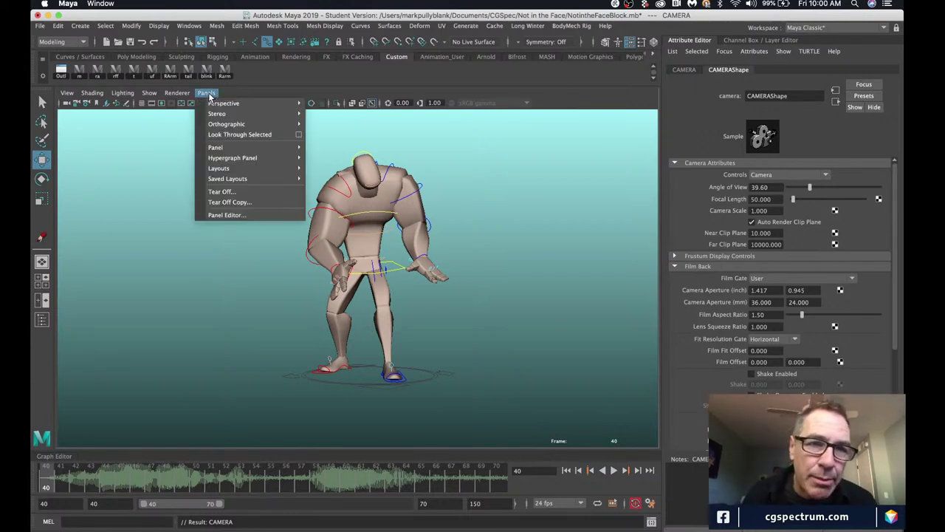
{"action": "left_click", "coordinate": [229, 203]}
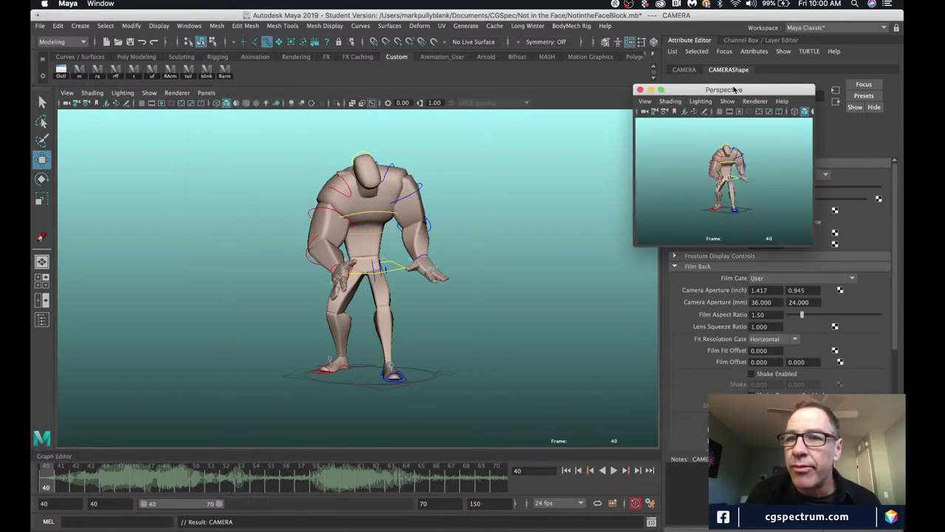
{"action": "left_click_drag", "start_coordinate": [735, 90], "coordinate": [692, 87]}
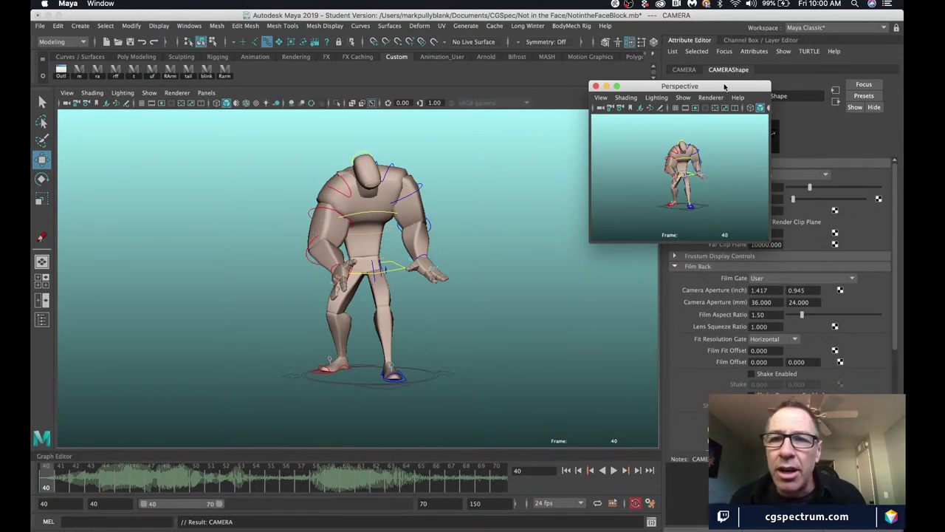
{"action": "left_click_drag", "start_coordinate": [723, 86], "coordinate": [597, 78]}
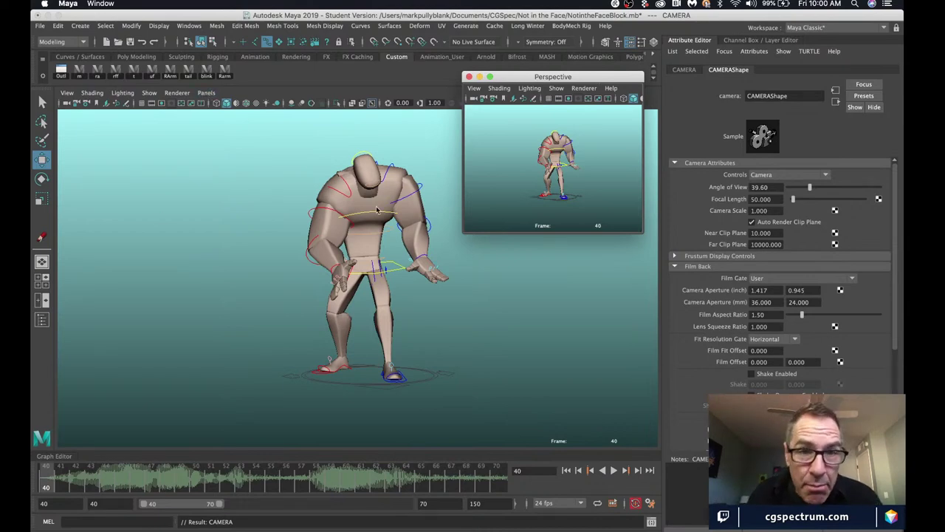
Look through the CAM camera in the main viewport, reframe the character closer at an angle, and select the floating view's camera.
{"action": "left_click", "coordinate": [206, 92]}
{"action": "mouse_move", "coordinate": [223, 103]}
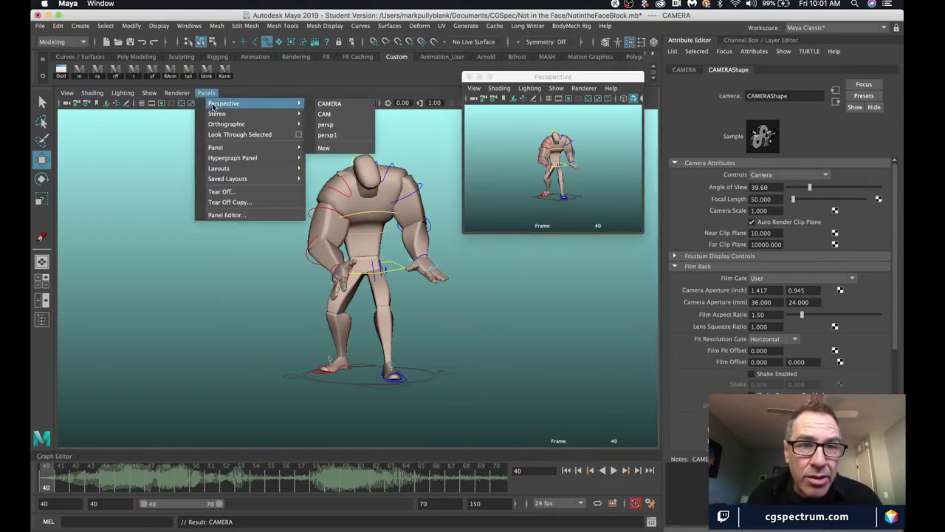
{"action": "left_click", "coordinate": [337, 115]}
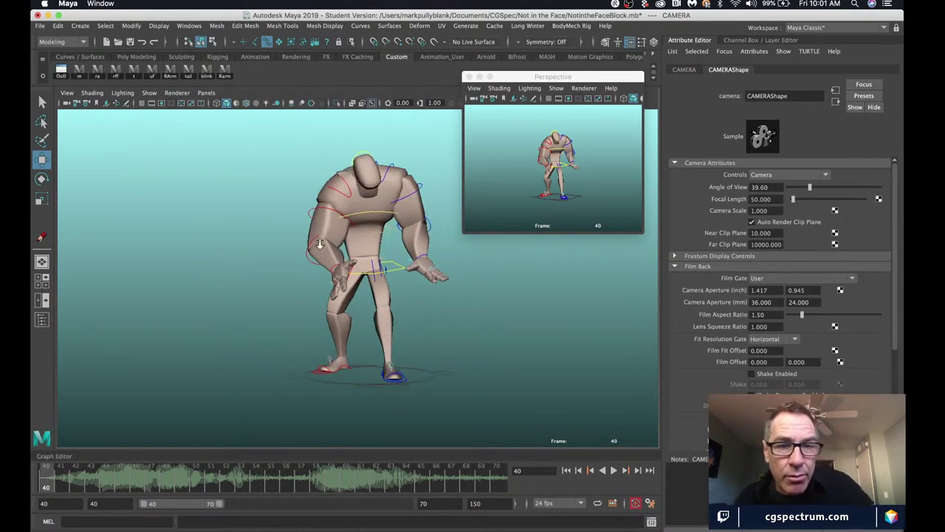
{"action": "scroll", "coordinate": [319, 244], "scroll_direction": "up", "scroll_amount": 5}
{"action": "left_click_drag", "start_coordinate": [345, 251], "coordinate": [312, 262], "text": "alt"}
{"action": "scroll", "coordinate": [313, 262], "scroll_direction": "down", "scroll_amount": 8}
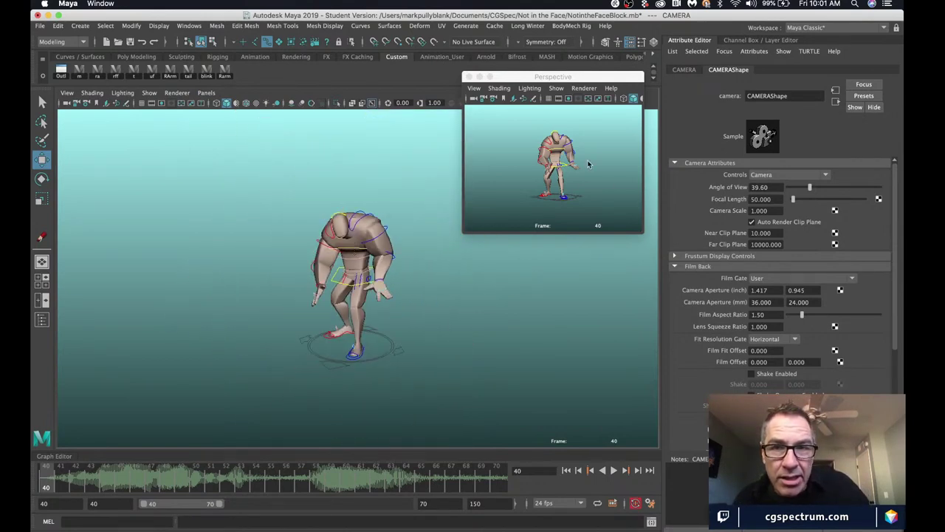
{"action": "scroll", "coordinate": [328, 254], "scroll_direction": "up", "scroll_amount": 6}
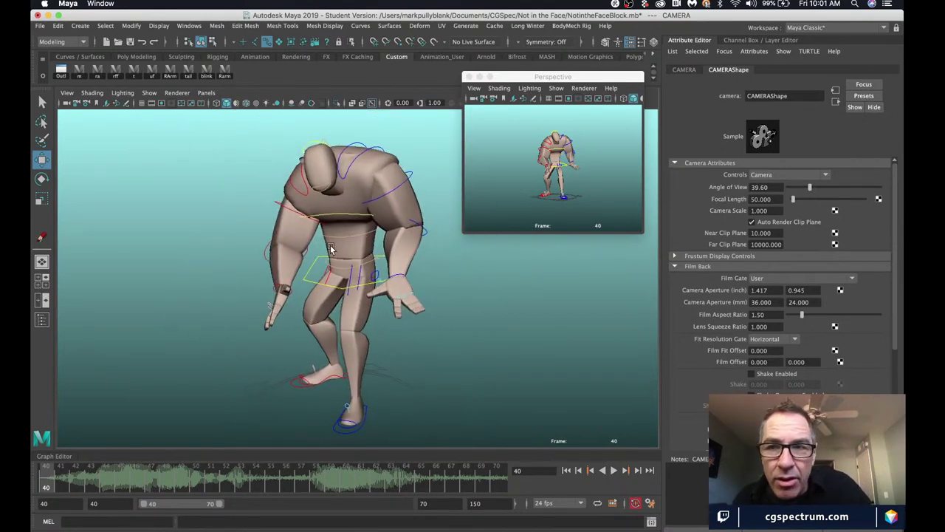
{"action": "left_click", "coordinate": [474, 100]}
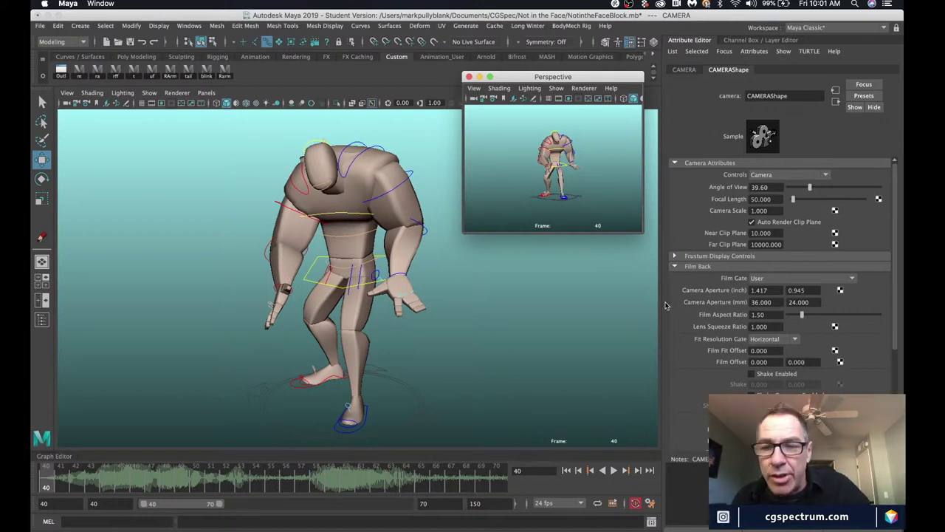
Turn on the film gate display for CAMERAShape and make its floating view window taller.
{"action": "scroll", "coordinate": [811, 330], "scroll_direction": "down", "scroll_amount": 5}
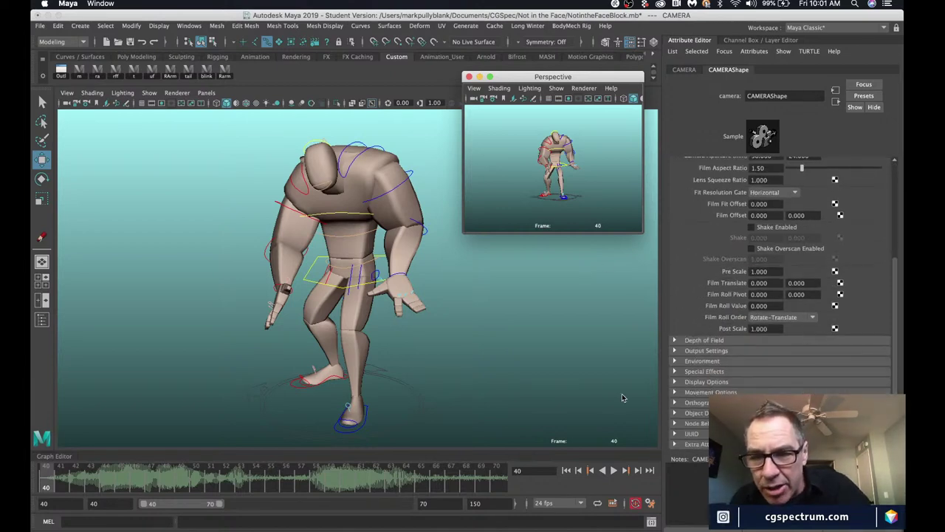
{"action": "left_click", "coordinate": [674, 381]}
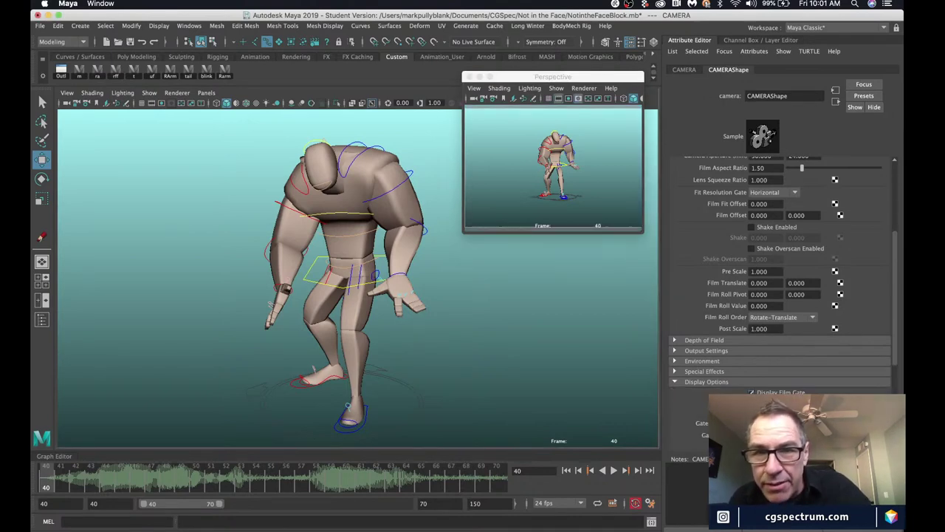
{"action": "left_click", "coordinate": [751, 392]}
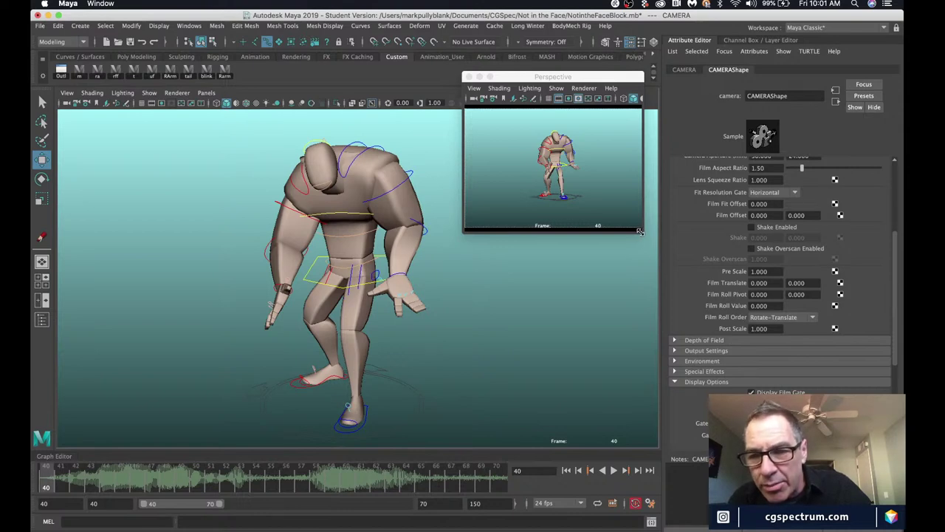
{"action": "left_click_drag", "start_coordinate": [640, 231], "coordinate": [635, 255]}
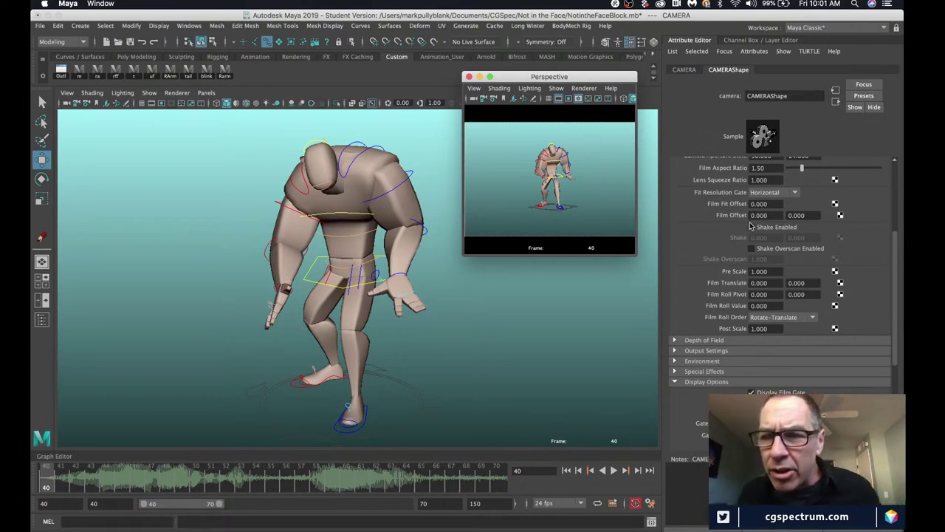
Set CAMERAShape's film aspect ratio to 1.00 and enlarge the floating camera window.
{"action": "scroll", "coordinate": [752, 229], "scroll_direction": "up", "scroll_amount": 3}
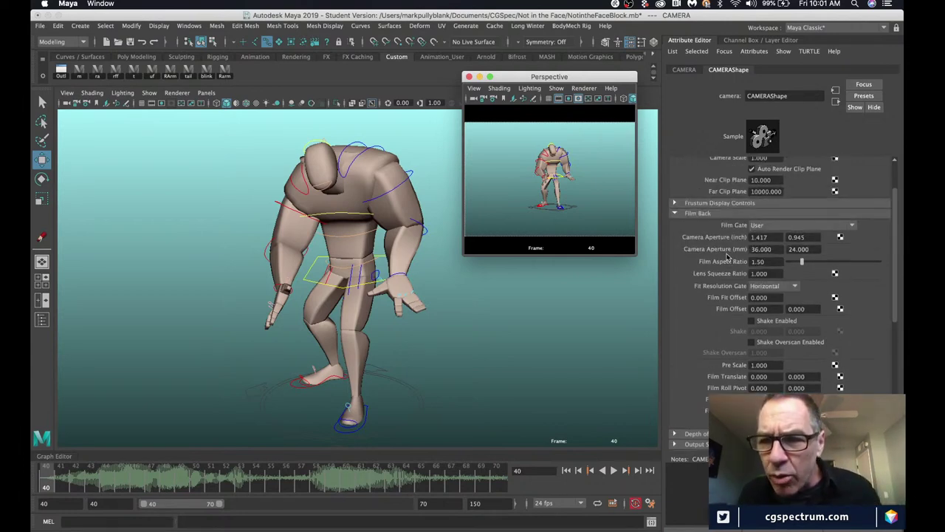
{"action": "left_click", "coordinate": [773, 262]}
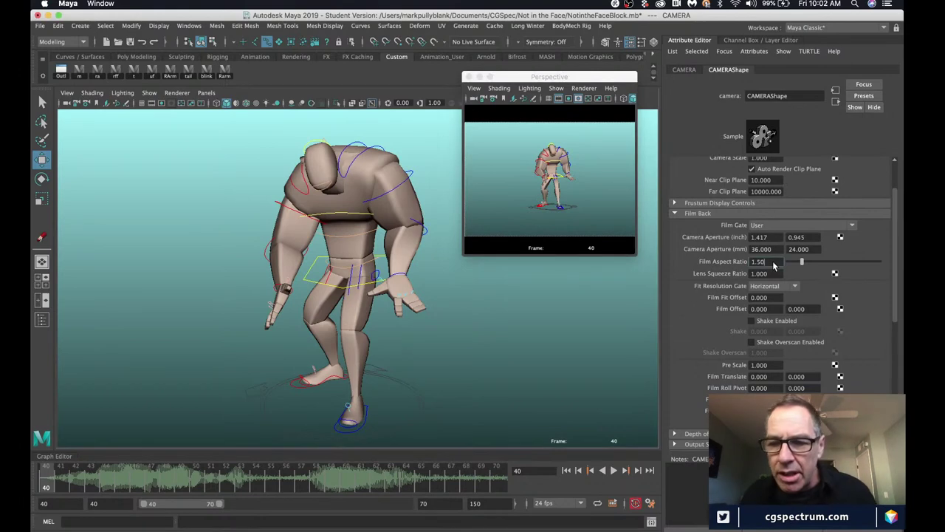
{"action": "key", "text": "BackSpace"}
{"action": "key", "text": "BackSpace"}
{"action": "key", "text": "Return"}
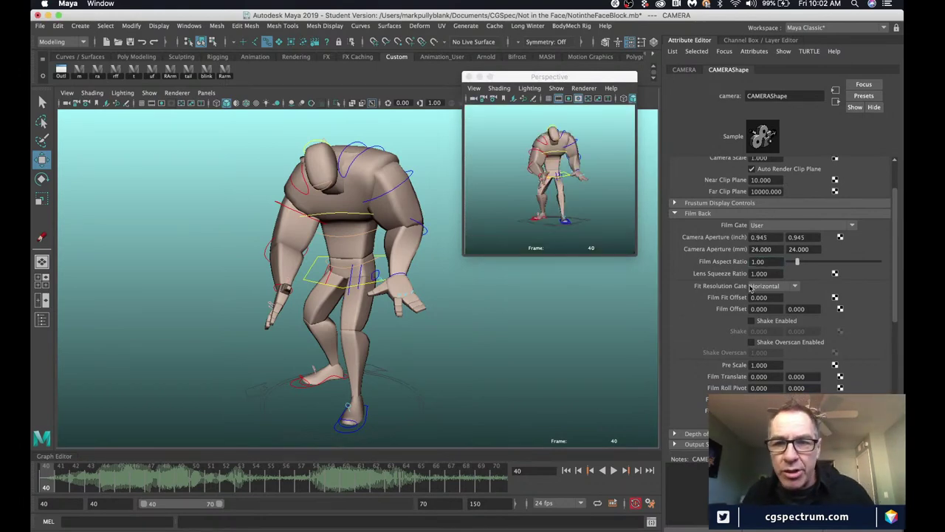
{"action": "left_click_drag", "start_coordinate": [635, 257], "coordinate": [663, 345]}
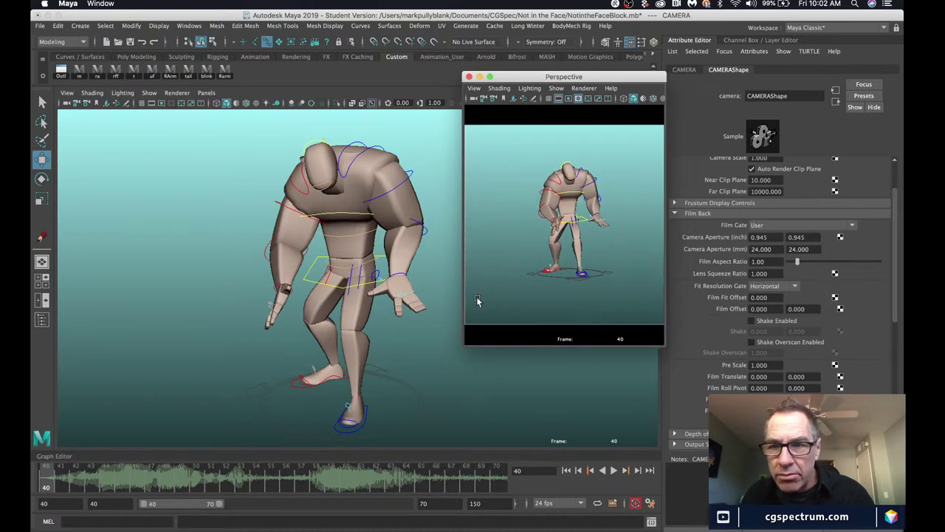
Set CAMERAShape's film aspect ratio to 1.85.
{"action": "left_click", "coordinate": [774, 261]}
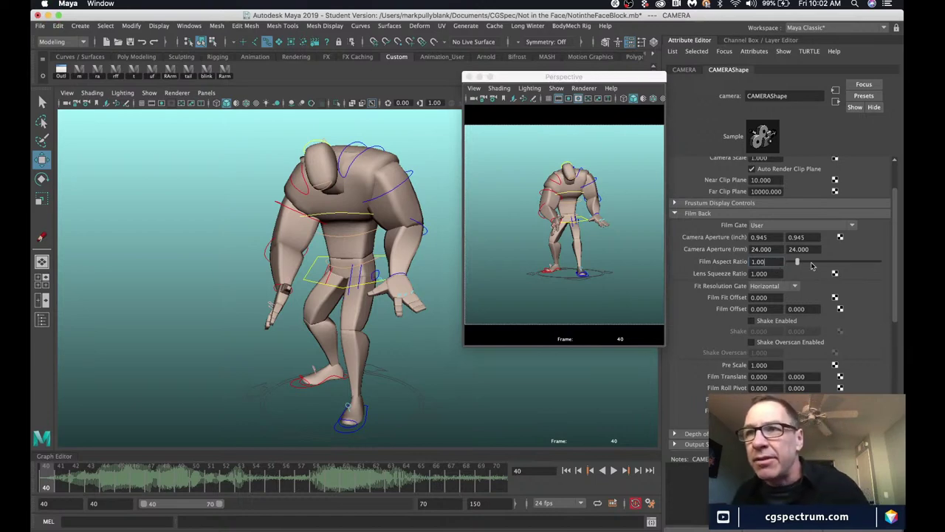
{"action": "key", "text": "BackSpace"}
{"action": "key", "text": "BackSpace"}
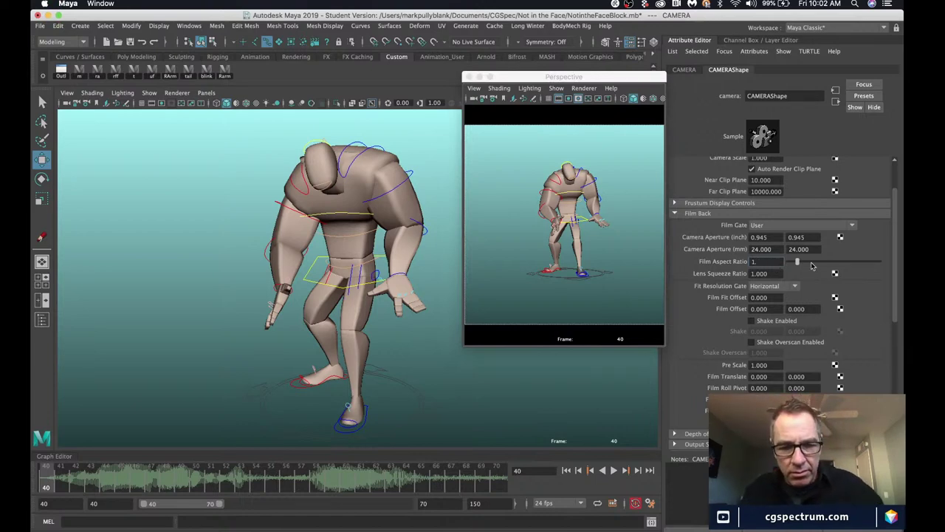
{"action": "type", "text": "85"}
{"action": "key", "text": "Return"}
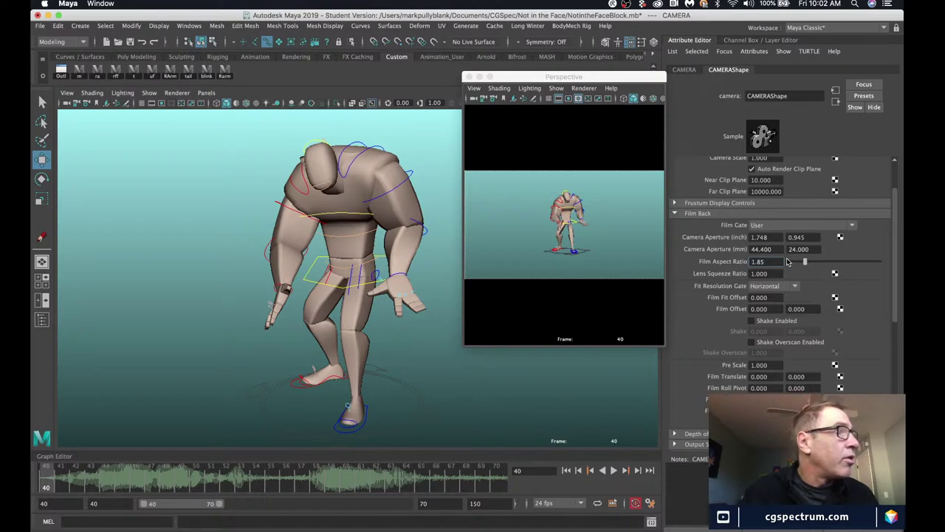
Set CAMERAShape's film aspect ratio to 2.35.
{"action": "key", "text": "BackSpace"}
{"action": "key", "text": "BackSpace"}
{"action": "key", "text": "BackSpace"}
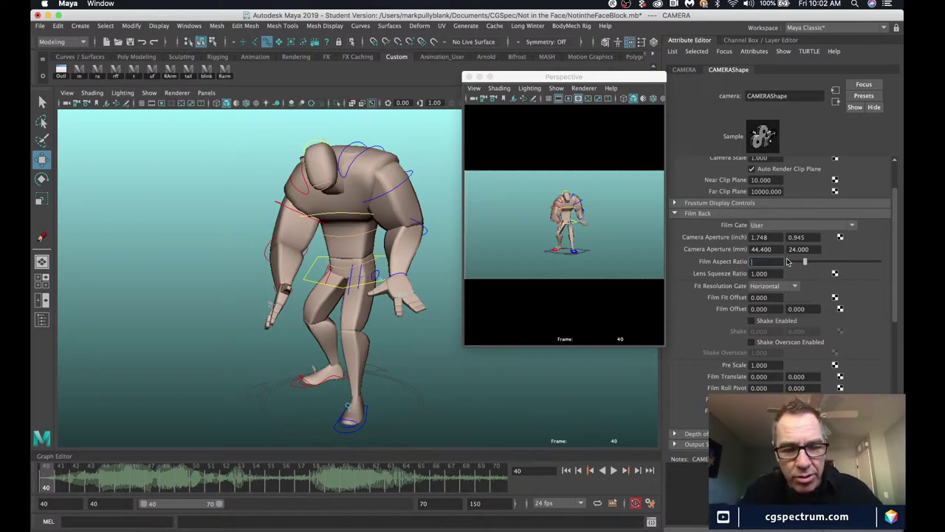
{"action": "type", "text": "2.35"}
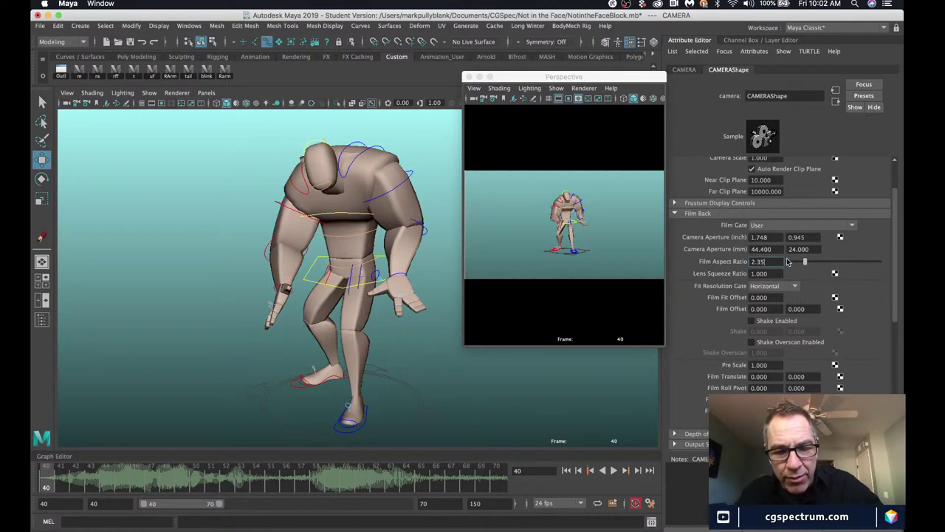
{"action": "key", "text": "Return"}
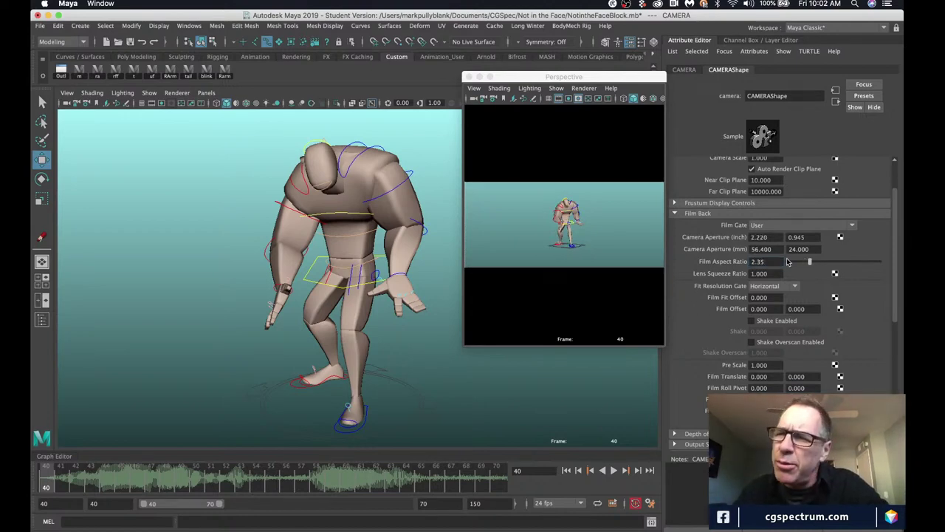
Reframe the floating CAMERA view so the whole character fits closer within the film gate.
{"action": "scroll", "coordinate": [527, 245], "scroll_direction": "up", "scroll_amount": 5}
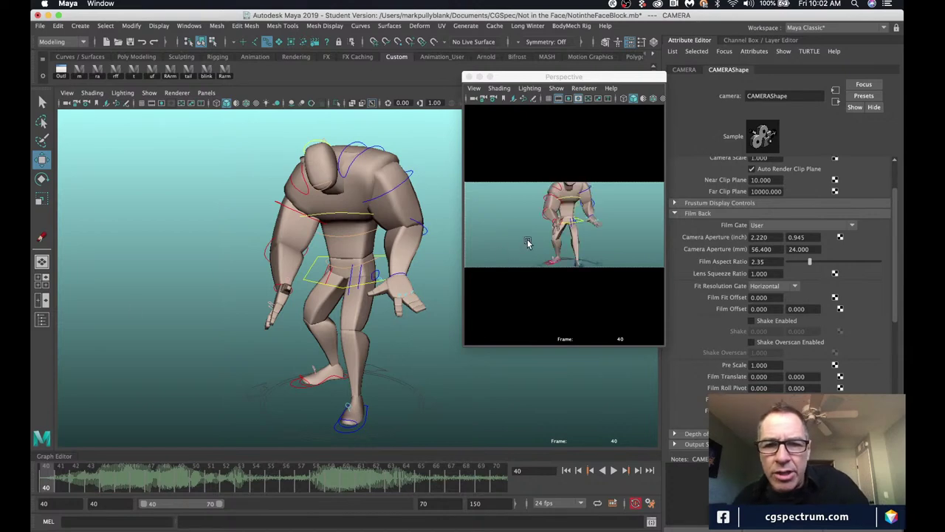
{"action": "mouse_move", "coordinate": [535, 240]}
{"action": "left_mouse_down", "text": "alt"}
{"action": "mouse_move", "coordinate": [564, 244]}
{"action": "mouse_move", "coordinate": [545, 248]}
{"action": "left_mouse_up", "text": "alt"}
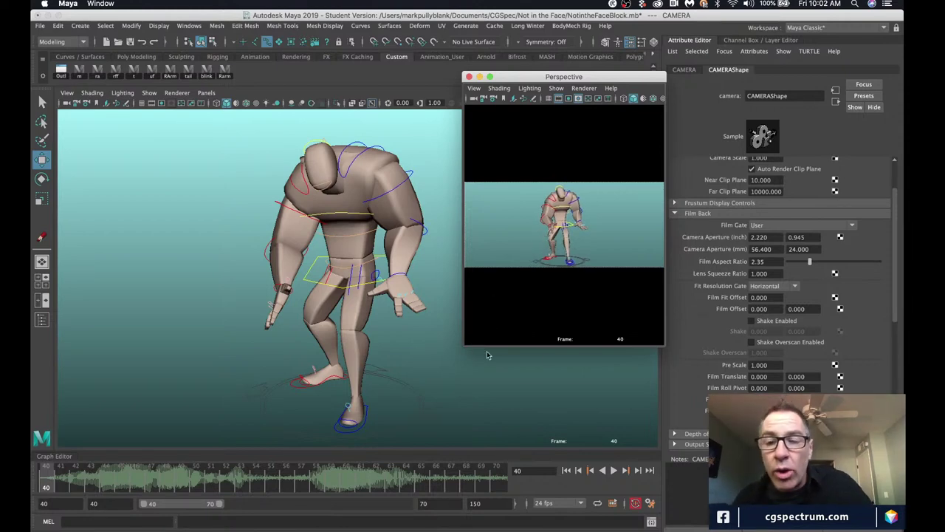
{"action": "scroll", "coordinate": [819, 351], "scroll_direction": "up", "scroll_amount": 3}
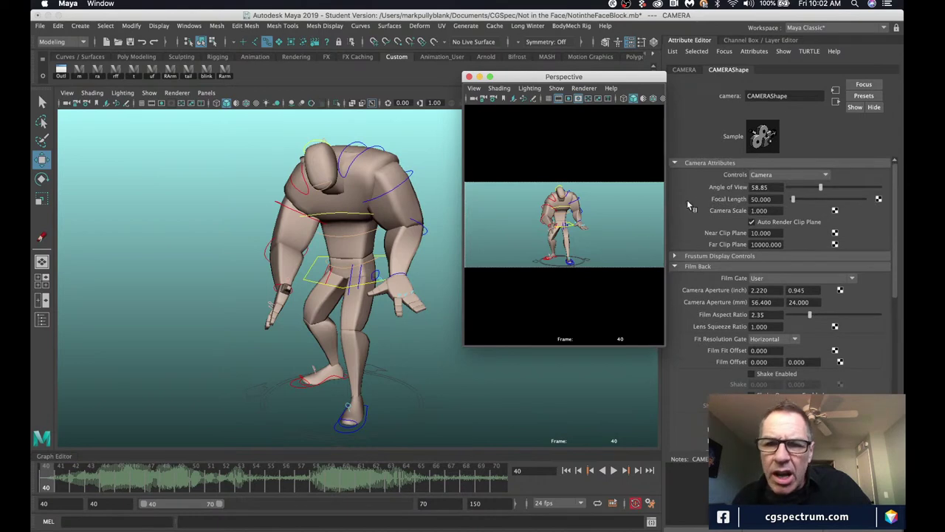
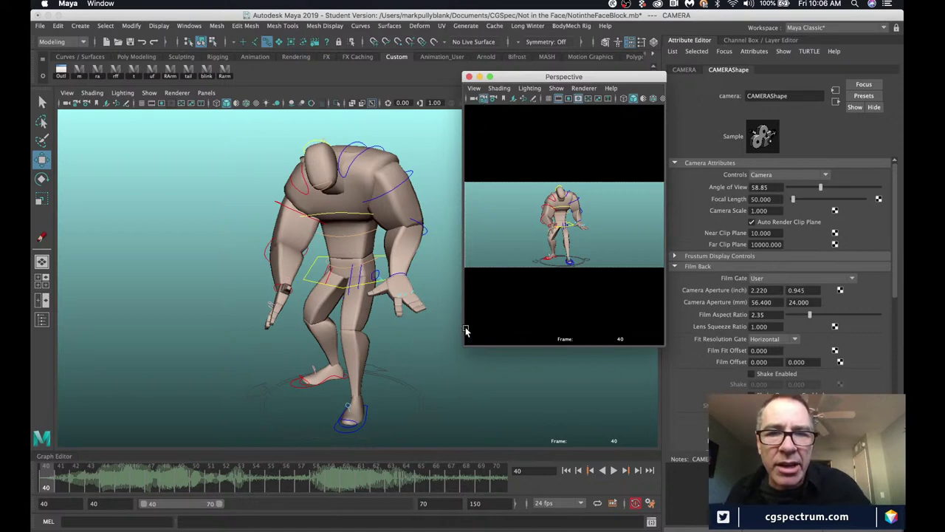
Shrink the floating camera window and hide NURBS curves in its view.
{"action": "left_click_drag", "start_coordinate": [464, 344], "coordinate": [466, 301]}
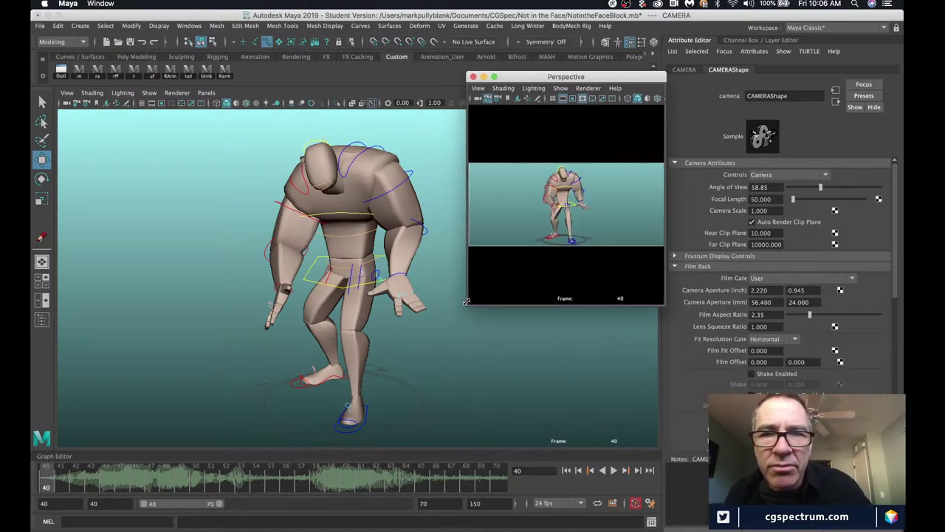
{"action": "left_click", "coordinate": [559, 91]}
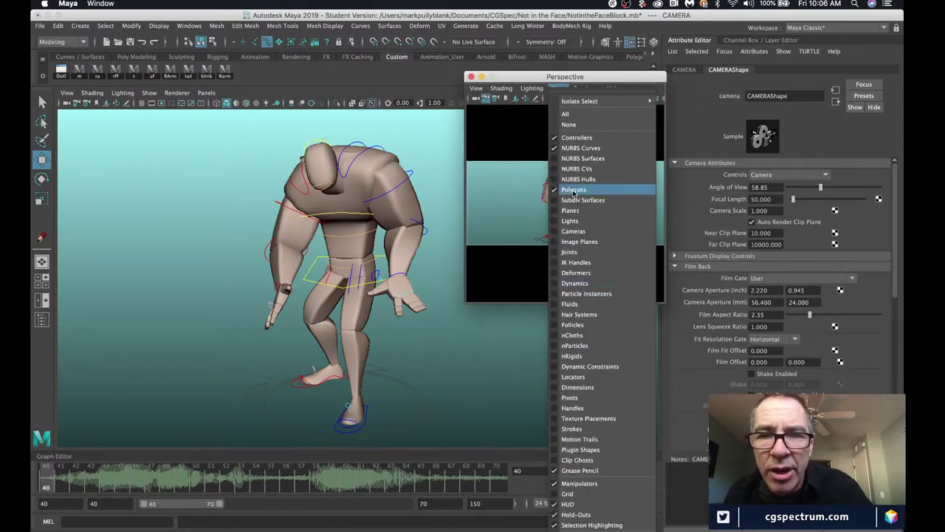
{"action": "left_click", "coordinate": [576, 147]}
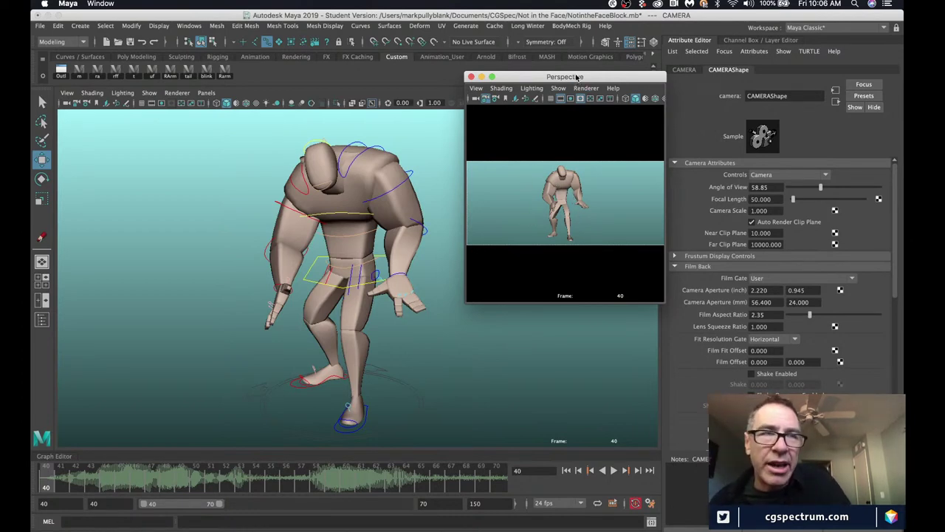
Show the Channel Box instead of the Attribute Editor, and place the floating camera window over it at a smaller size.
{"action": "left_click_drag", "start_coordinate": [576, 78], "coordinate": [730, 59]}
{"action": "left_click", "coordinate": [758, 42]}
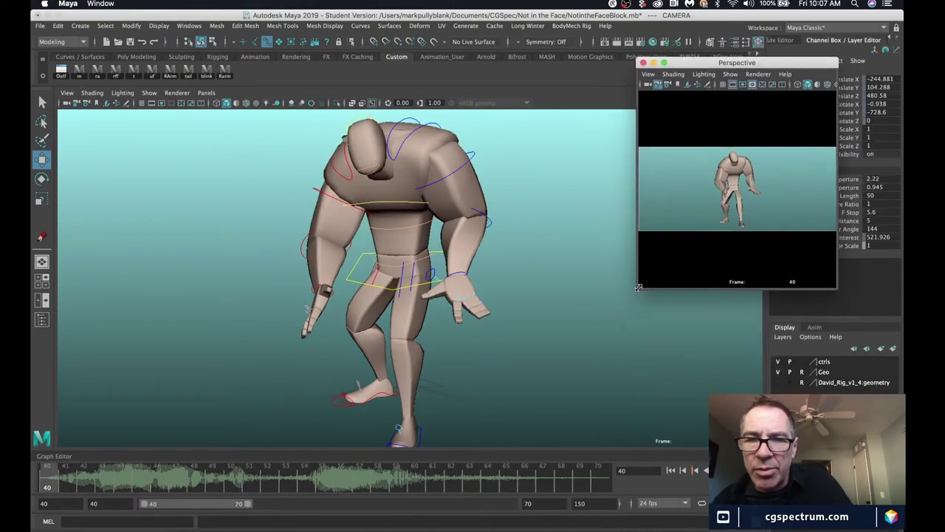
{"action": "left_click_drag", "start_coordinate": [639, 294], "coordinate": [621, 202]}
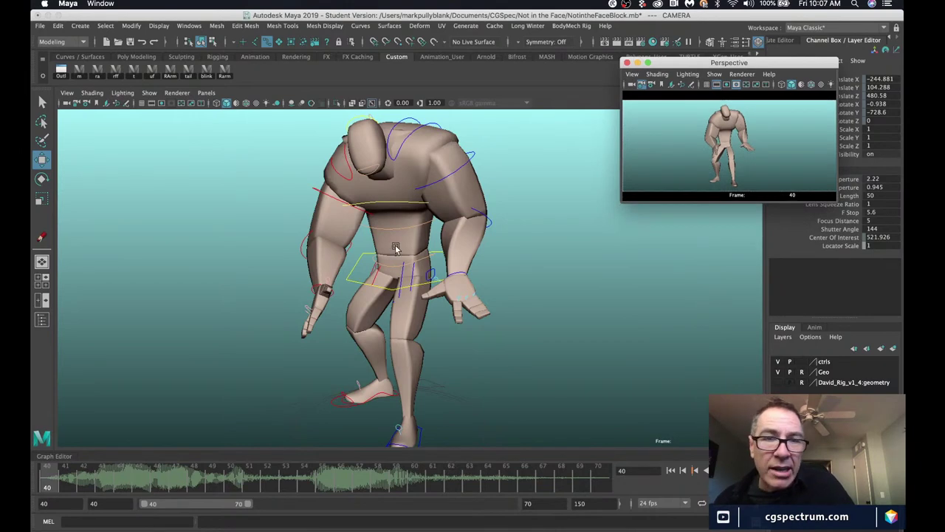
Orbit the main viewport to a different angle, playblast the floating CAMERA view, watch the movie at actual size and close it.
{"action": "left_click_drag", "start_coordinate": [328, 267], "coordinate": [292, 277], "text": "alt"}
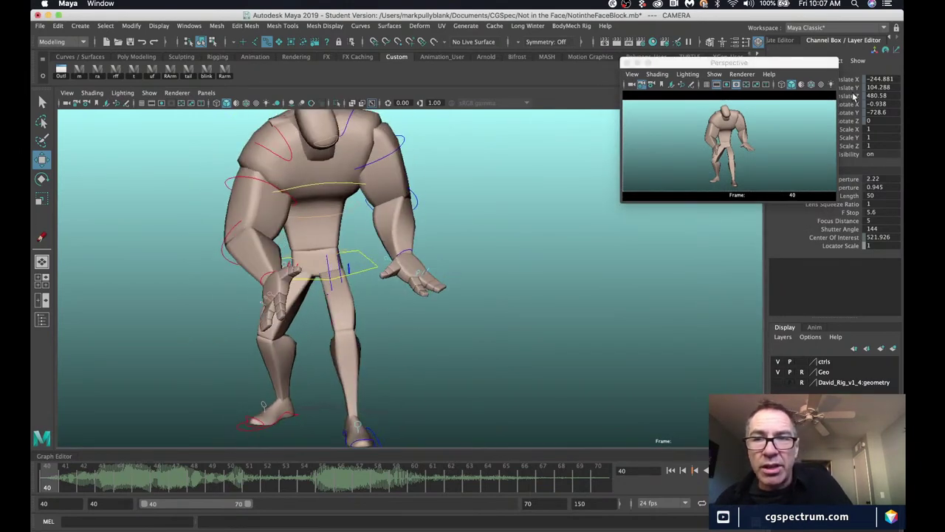
{"action": "left_click", "coordinate": [793, 136]}
{"action": "key", "text": "alt+p"}
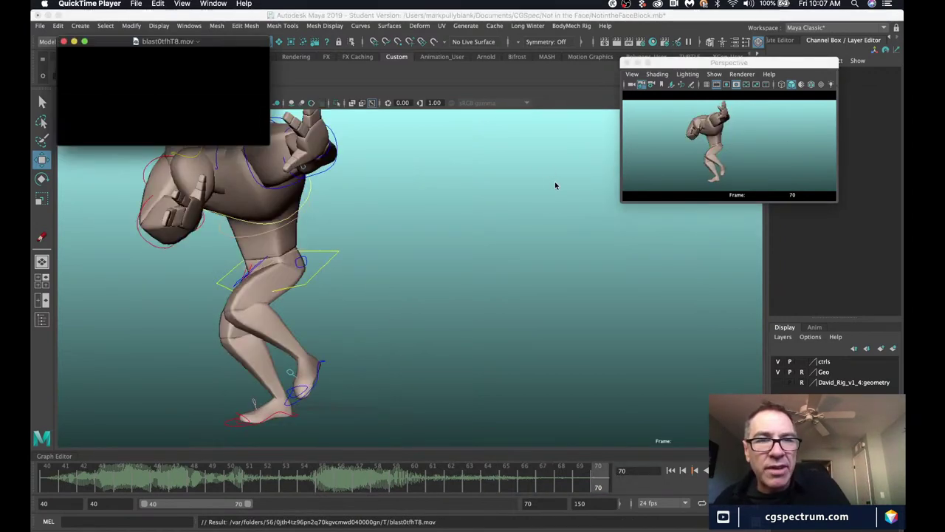
{"action": "key", "text": "super+1"}
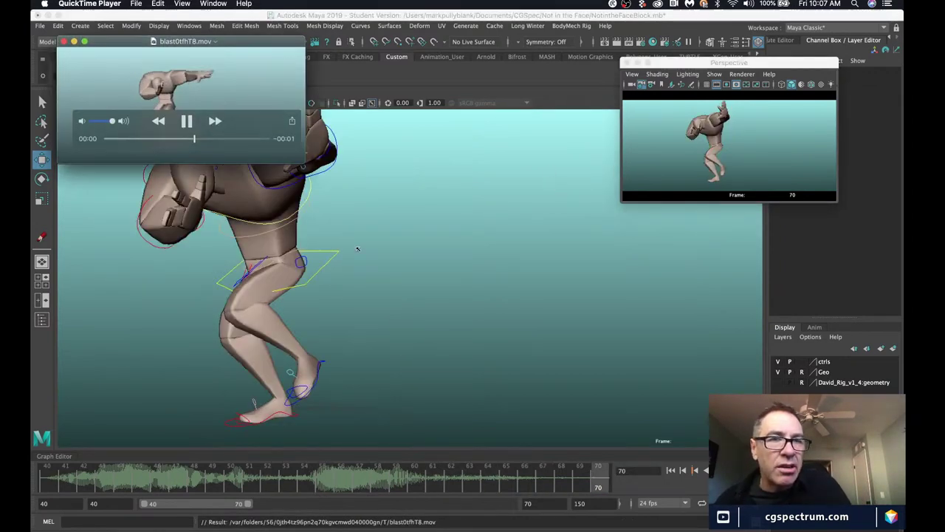
{"action": "key", "text": "space"}
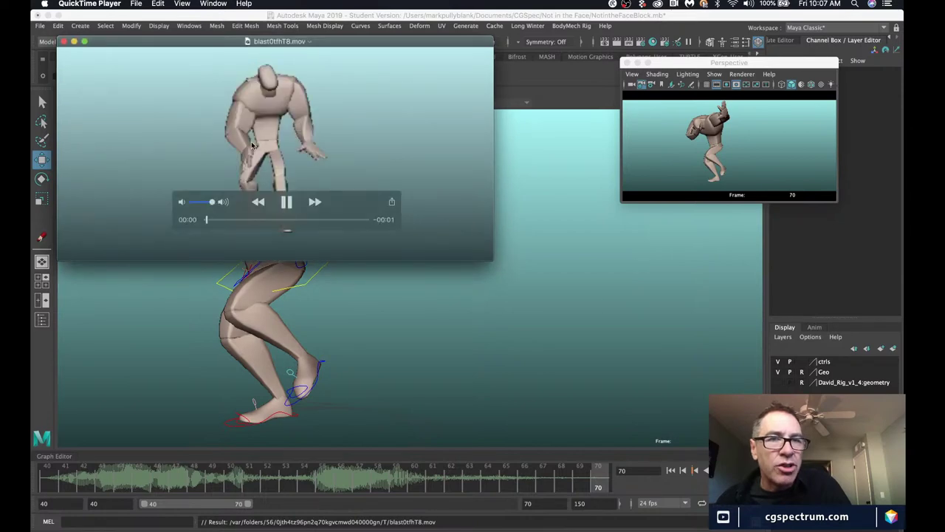
{"action": "left_click", "coordinate": [64, 42]}
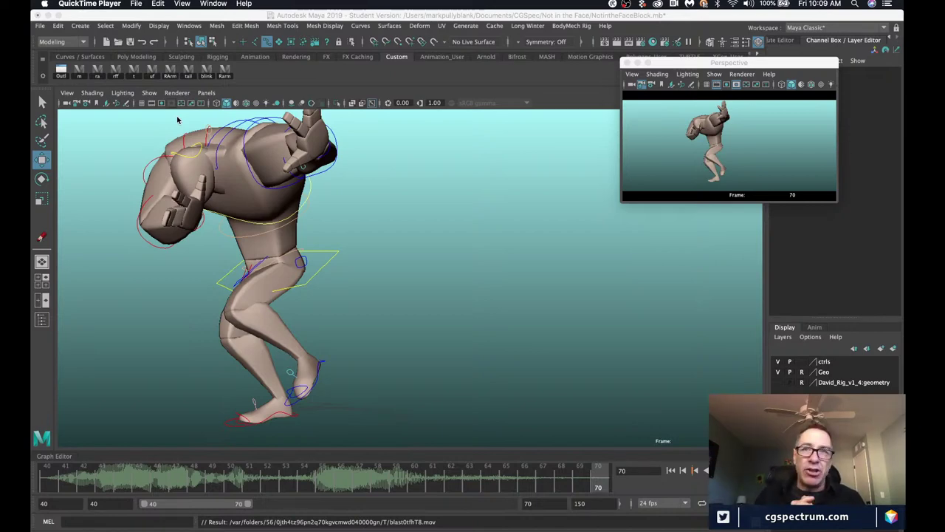
Select all of the character's rig controls in the main viewport and lower the viewing angle to ground level.
{"action": "scroll", "coordinate": [379, 313], "scroll_direction": "down", "scroll_amount": 3}
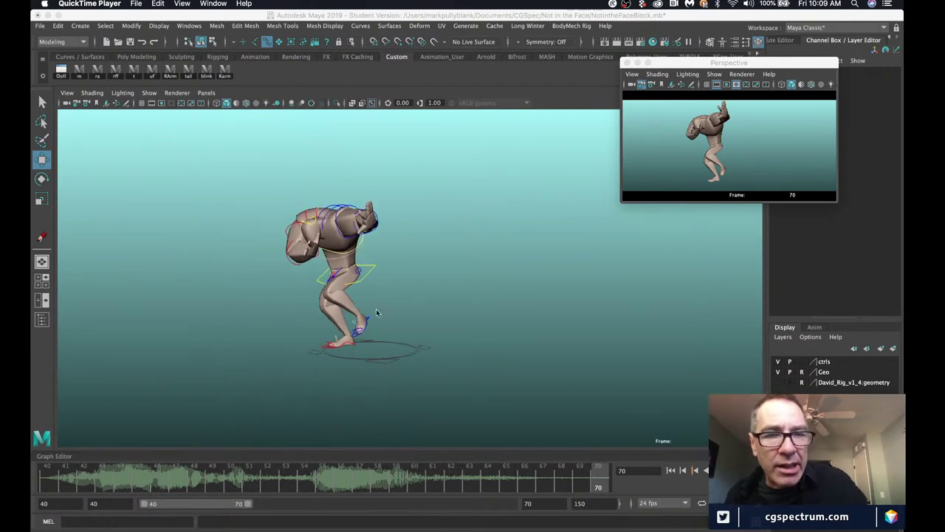
{"action": "left_click_drag", "start_coordinate": [190, 137], "coordinate": [443, 377]}
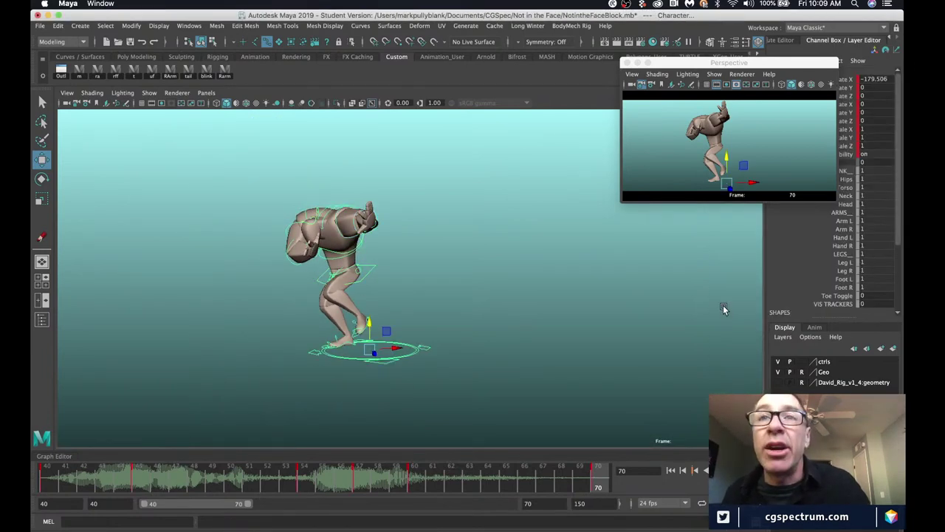
{"action": "left_click_drag", "start_coordinate": [394, 301], "coordinate": [391, 301], "text": "alt"}
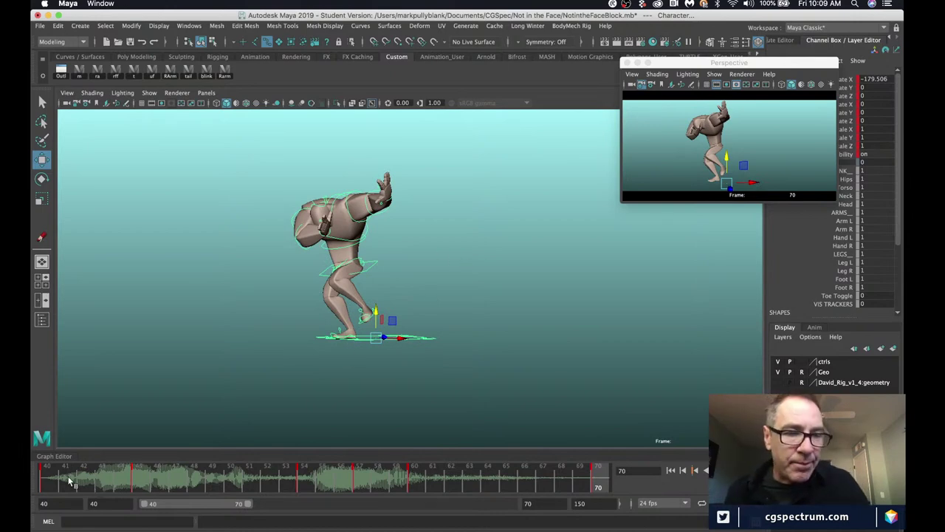
Review the character's key poses at frames 40, 45, 54 and 60, flipping back and forth between neighbouring keys.
{"action": "left_click", "coordinate": [43, 482]}
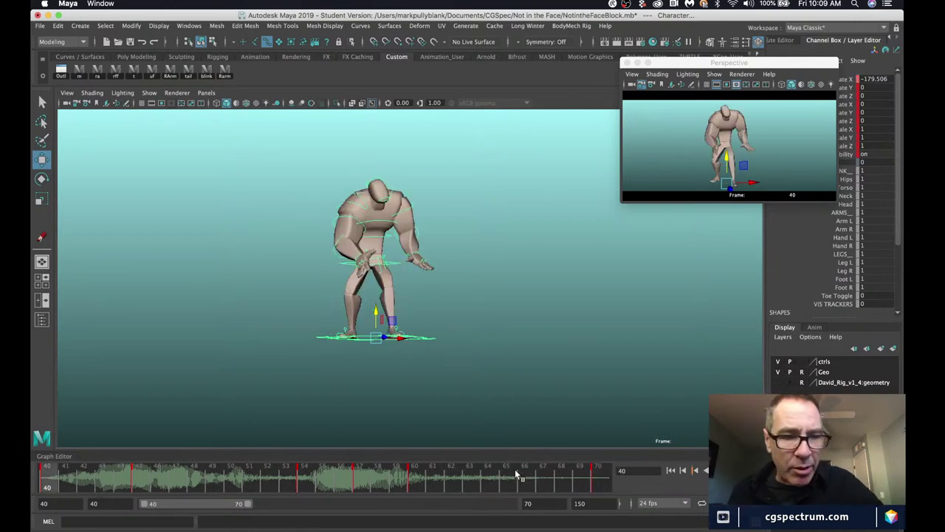
{"action": "left_click", "coordinate": [139, 480]}
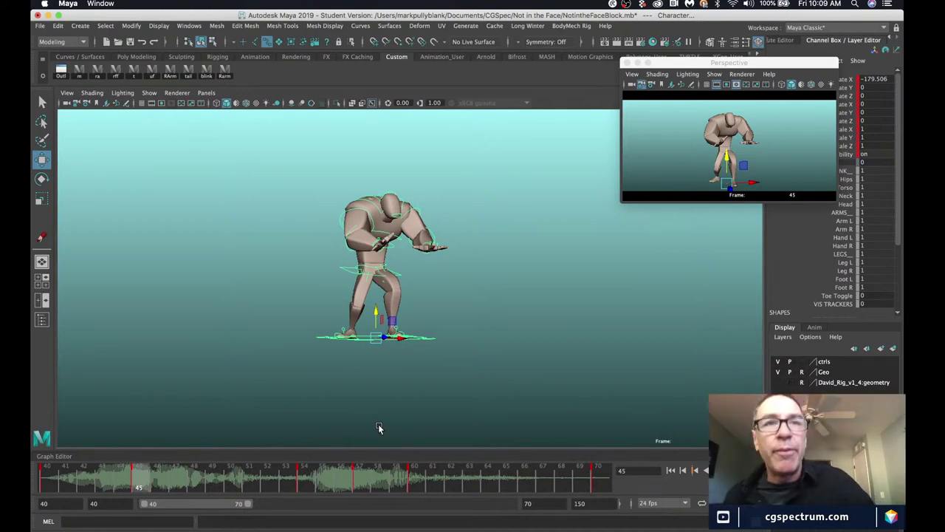
{"action": "key", "text": "period"}
{"action": "key", "text": "comma"}
{"action": "key", "text": "period"}
{"action": "key", "text": "comma"}
{"action": "key", "text": "period"}
{"action": "key", "text": "comma"}
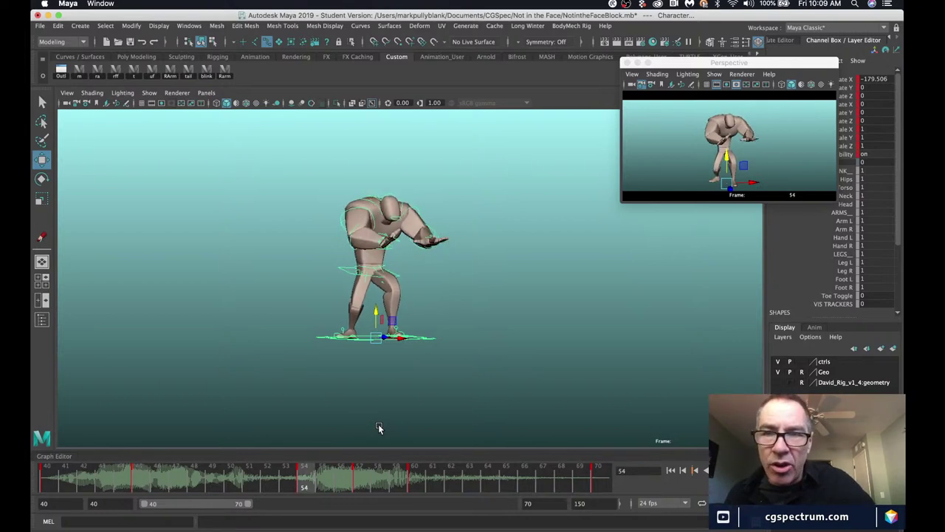
{"action": "key", "text": "period"}
{"action": "left_click", "coordinate": [414, 479]}
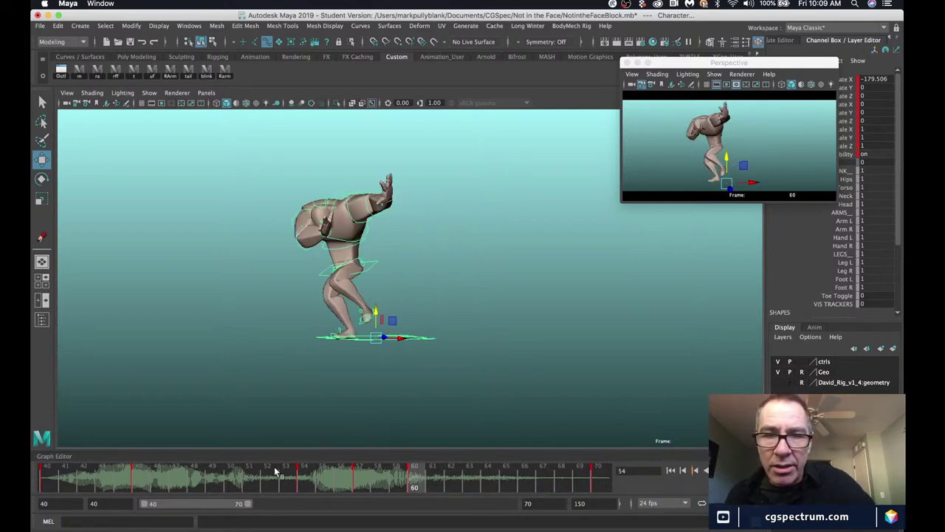
Flip between the key poses at frames 54 and 60, and scrub the timeline up to the frame 57 pose.
{"action": "key", "text": "comma"}
{"action": "key", "text": "comma"}
{"action": "key", "text": "period"}
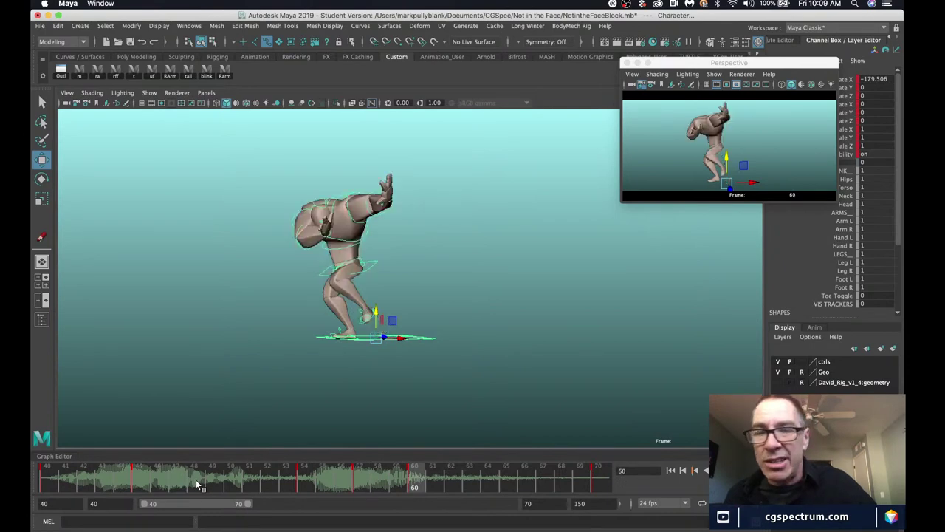
{"action": "left_click", "coordinate": [175, 484]}
{"action": "left_click_drag", "start_coordinate": [175, 484], "coordinate": [360, 479]}
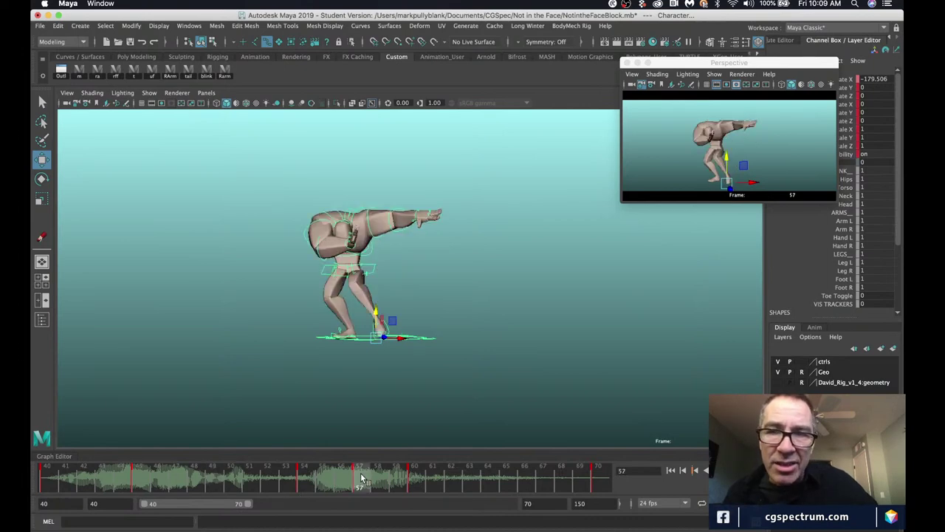
Compare the frame 57 pose with its neighbouring key poses, flipping repeatedly back and forth between frames 54 and 57.
{"action": "key", "text": "comma"}
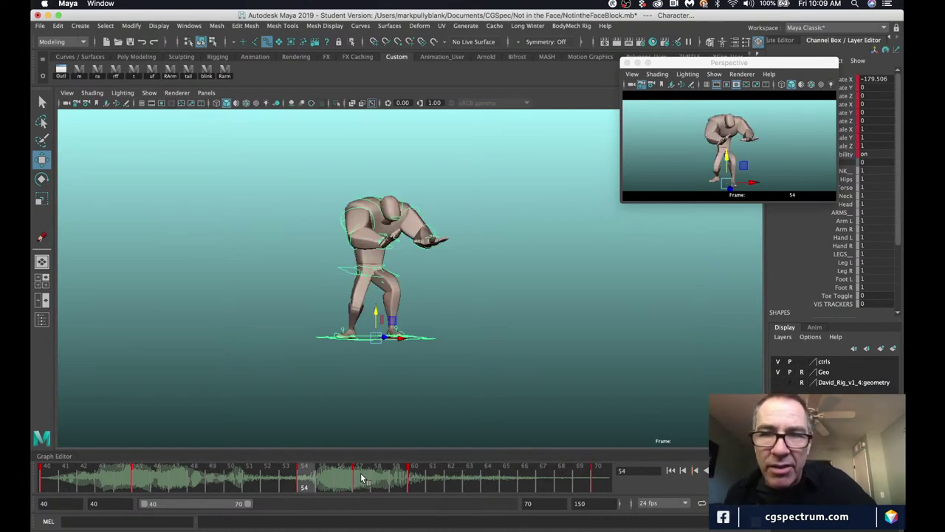
{"action": "key", "text": "period"}
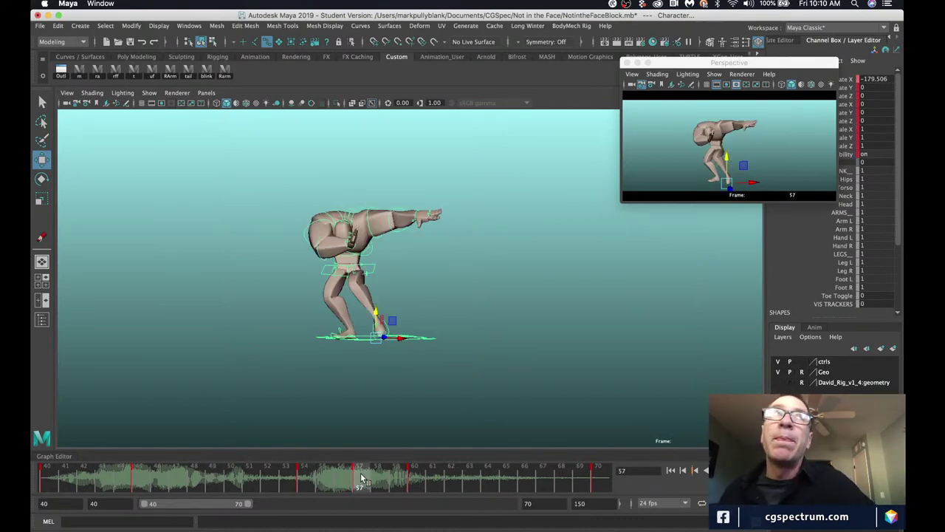
{"action": "key", "text": "period"}
{"action": "key", "text": "comma"}
{"action": "key", "text": "comma"}
{"action": "key", "text": "period"}
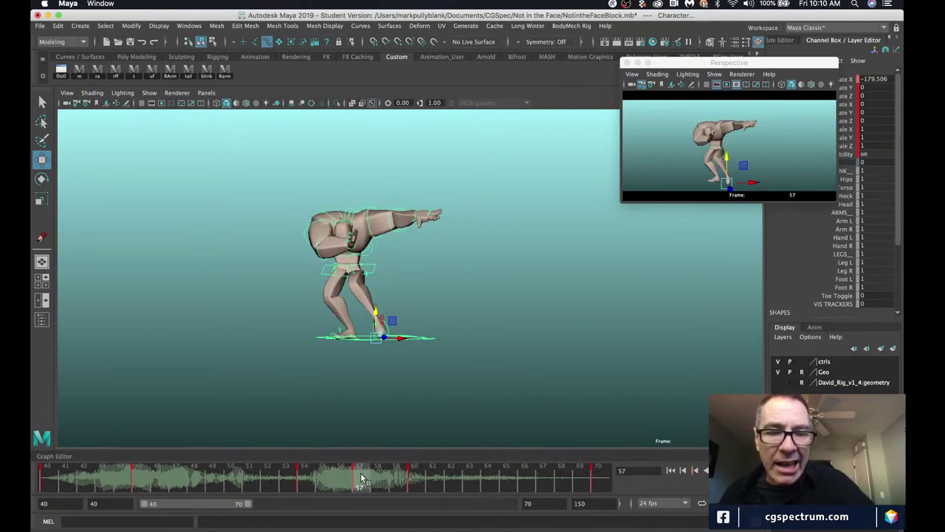
{"action": "key", "text": "comma"}
{"action": "key", "text": "period"}
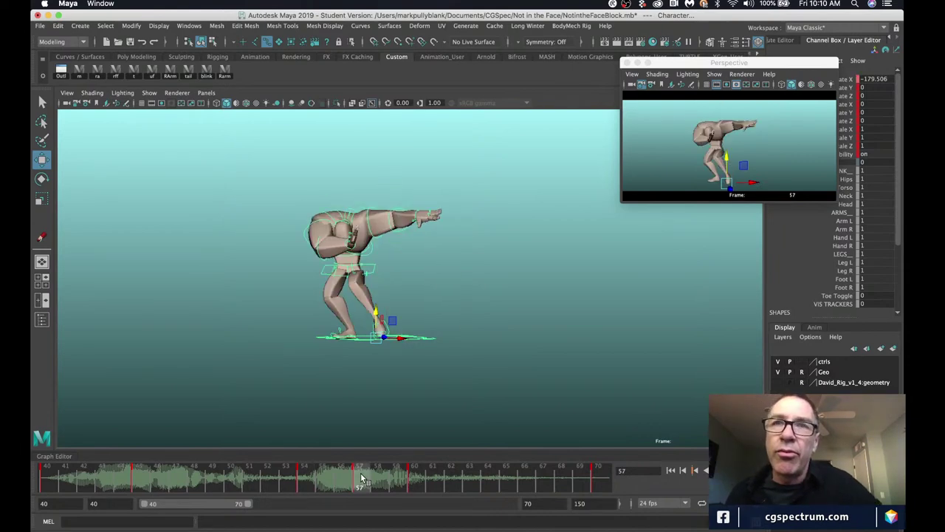
{"action": "key", "text": "comma"}
{"action": "key", "text": "period"}
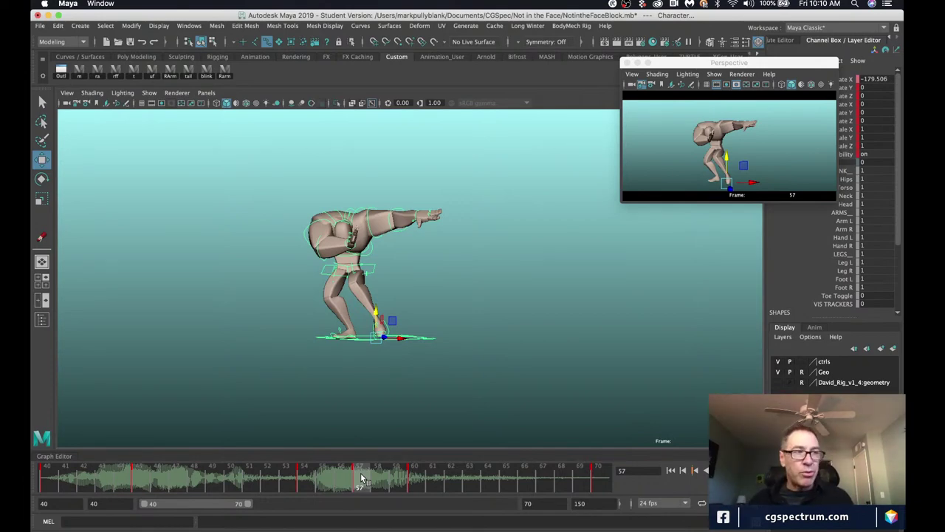
{"action": "key", "text": "comma"}
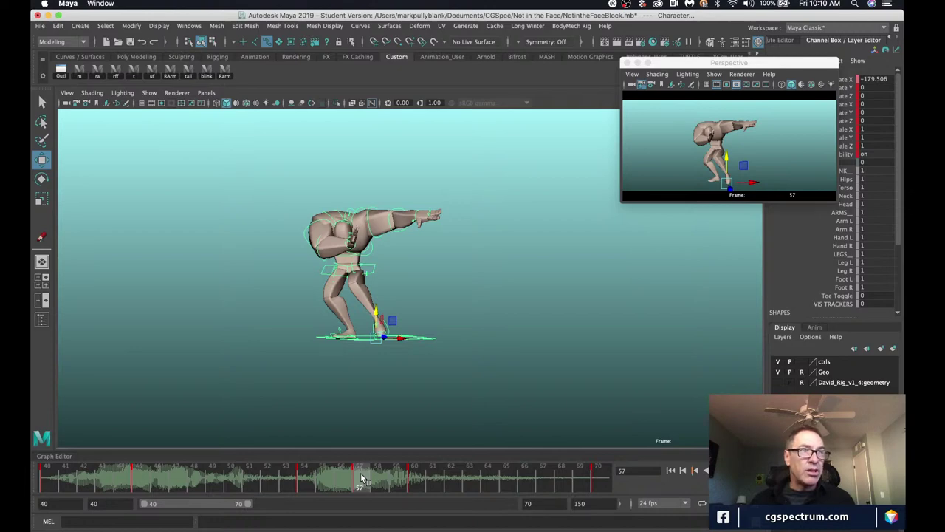
{"action": "key", "text": "period"}
{"action": "key", "text": "comma"}
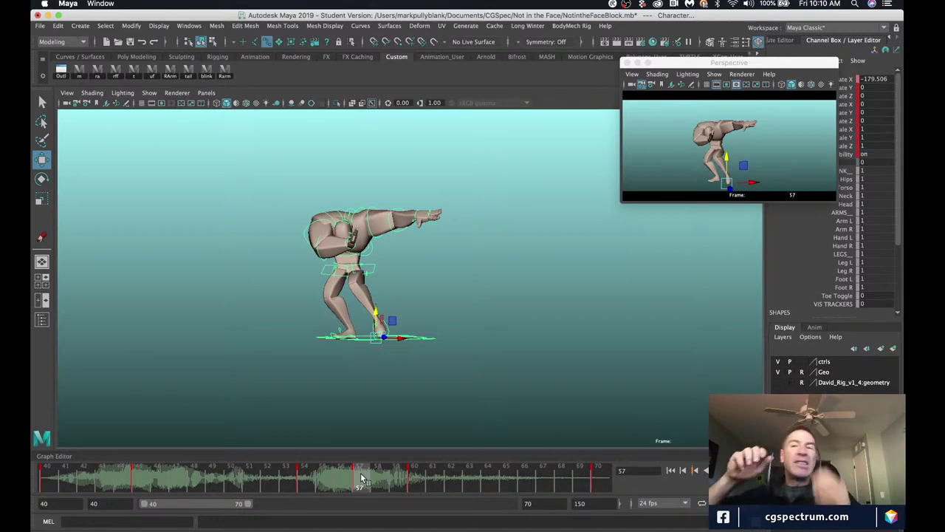
{"action": "key", "text": "period"}
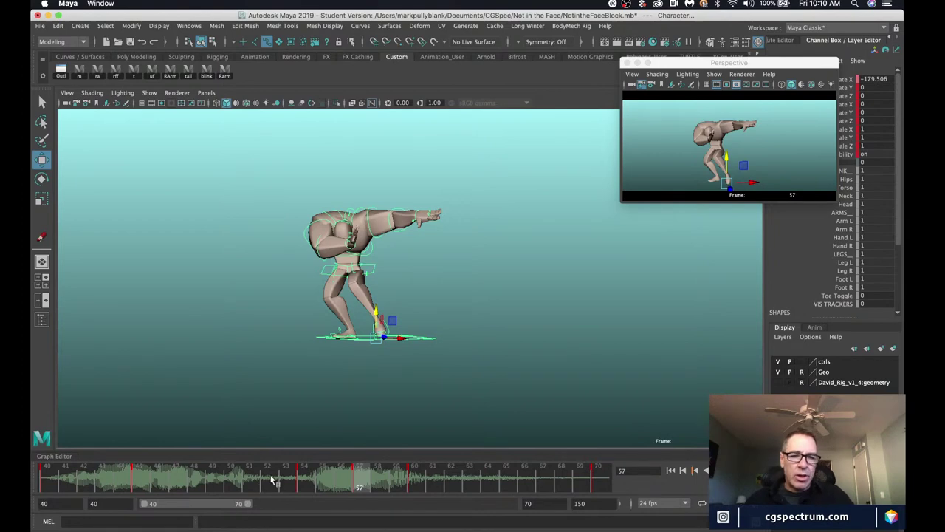
Set the animation end time to 70 and shorten the playback range to frames 40–54.
{"action": "double_click", "coordinate": [582, 503]}
{"action": "type", "text": "70"}
{"action": "key", "text": "Return"}
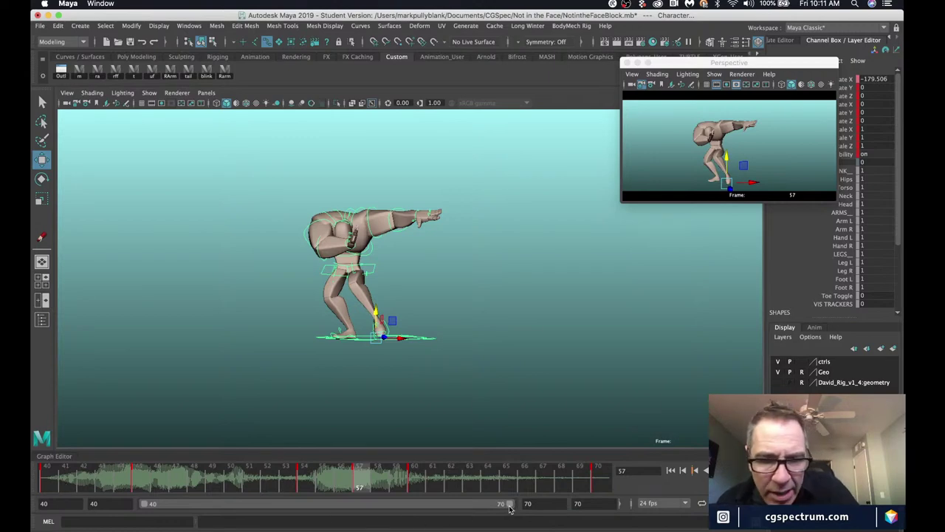
{"action": "left_click_drag", "start_coordinate": [509, 503], "coordinate": [305, 523]}
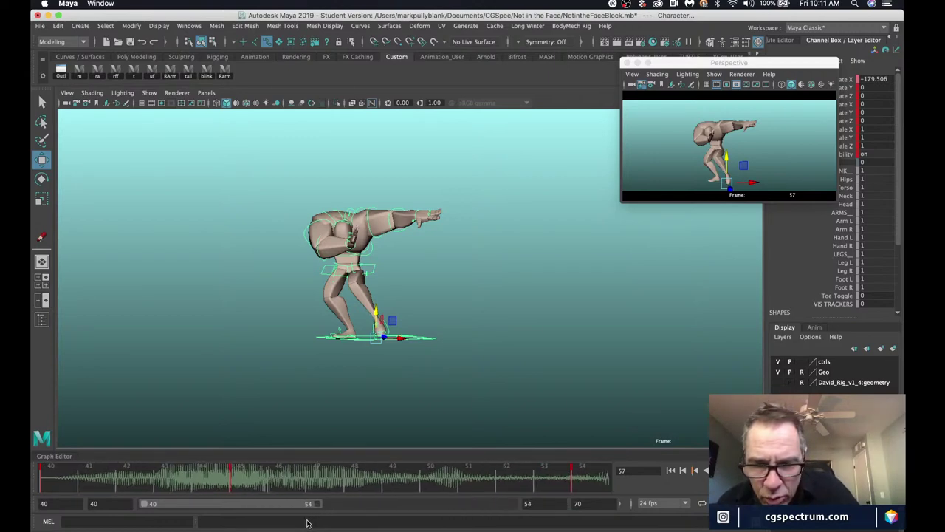
Review the key poses at frames 45, 40 and 54 from a slightly higher angle, playing back the shortened range.
{"action": "left_click", "coordinate": [234, 472]}
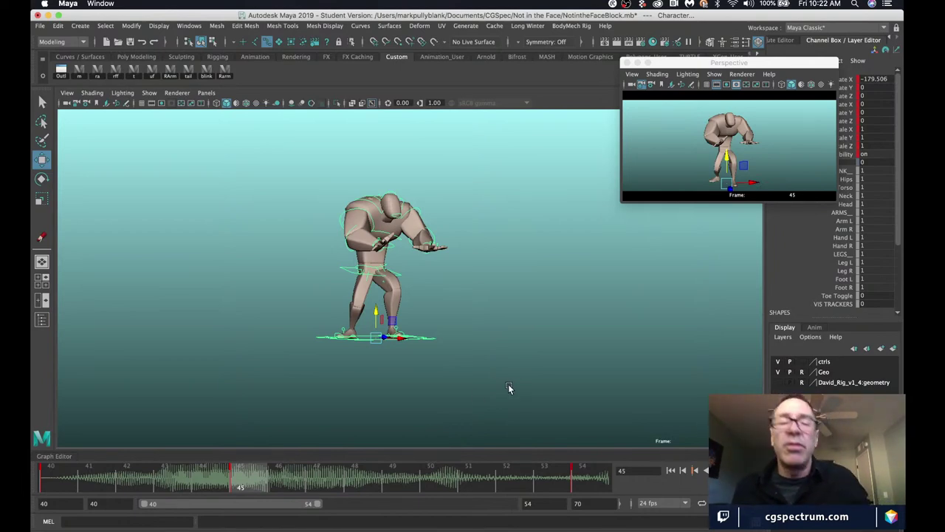
{"action": "left_click", "coordinate": [56, 480]}
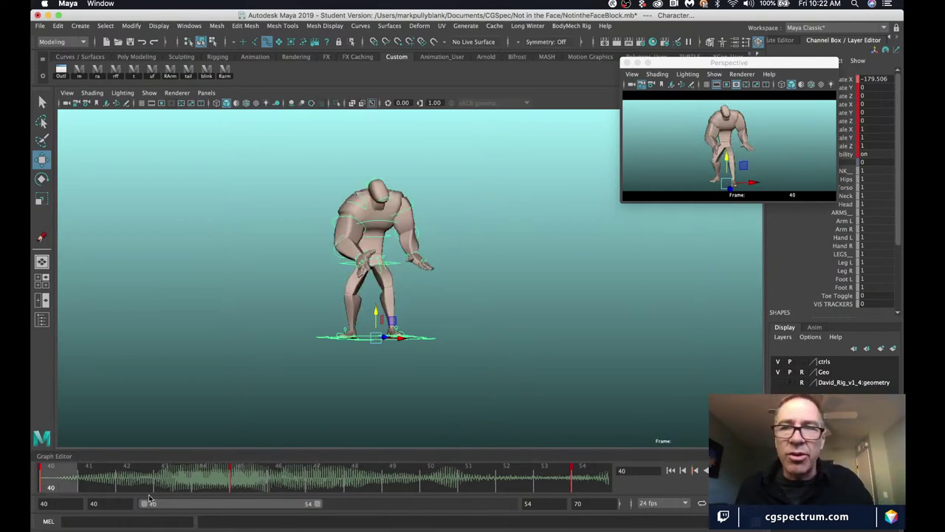
{"action": "left_click_drag", "start_coordinate": [407, 299], "coordinate": [389, 308], "text": "alt"}
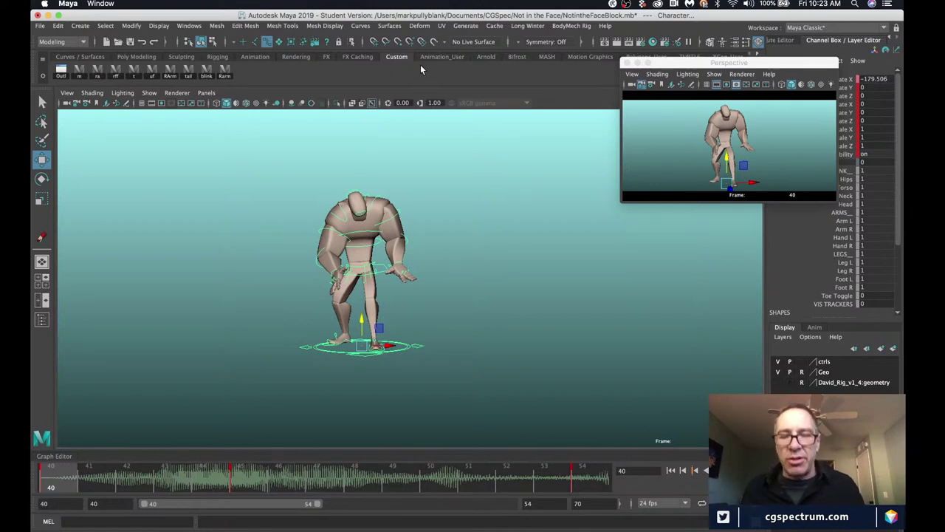
{"action": "key", "text": "alt+v"}
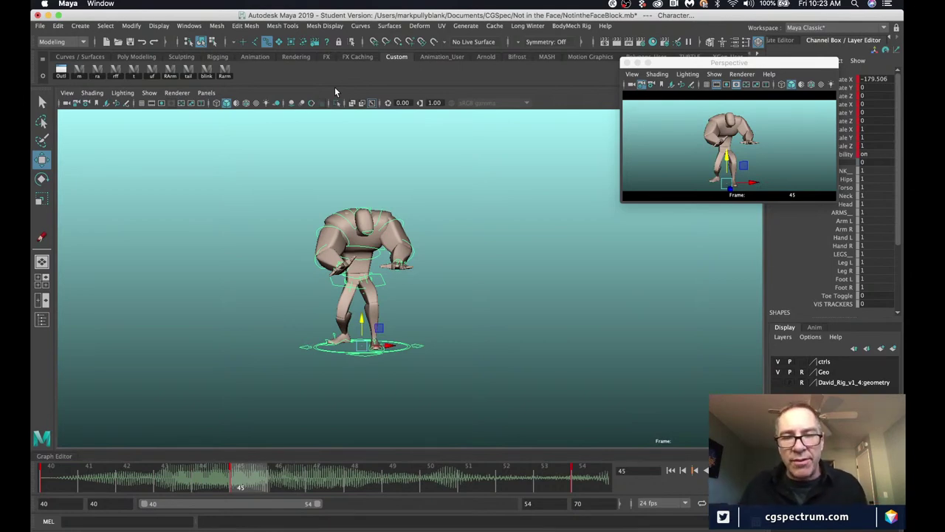
{"action": "left_click", "coordinate": [591, 481]}
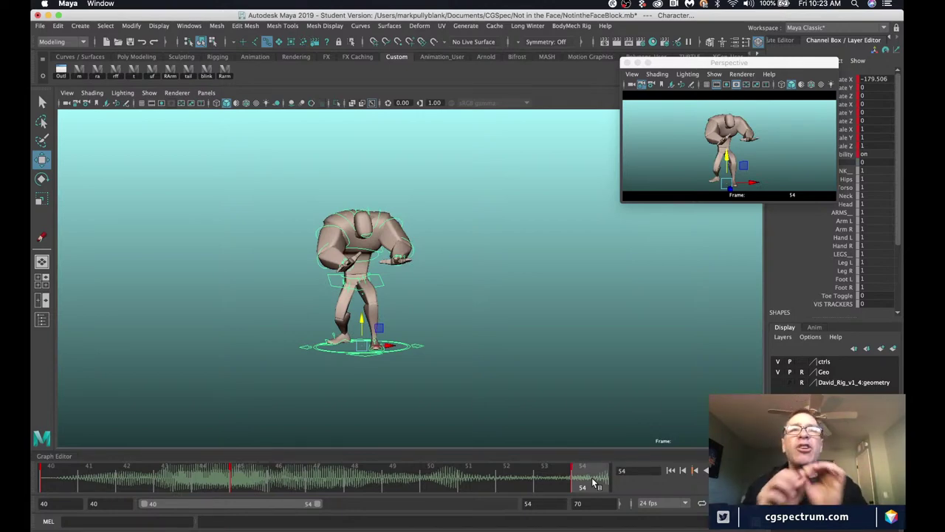
Open the Graph Editor, select the rig controls' keys at frame 54, and return the current time to frame 40.
{"action": "left_click", "coordinate": [56, 456]}
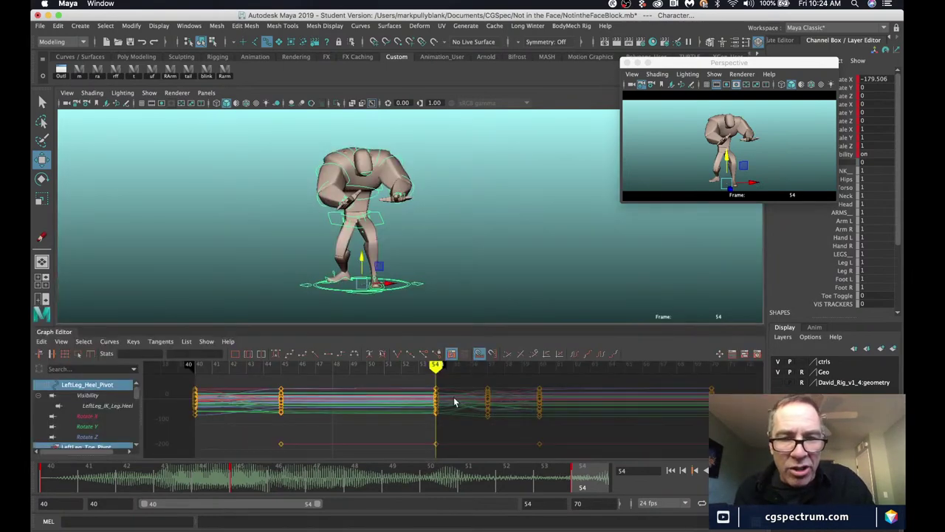
{"action": "left_click_drag", "start_coordinate": [442, 383], "coordinate": [429, 415]}
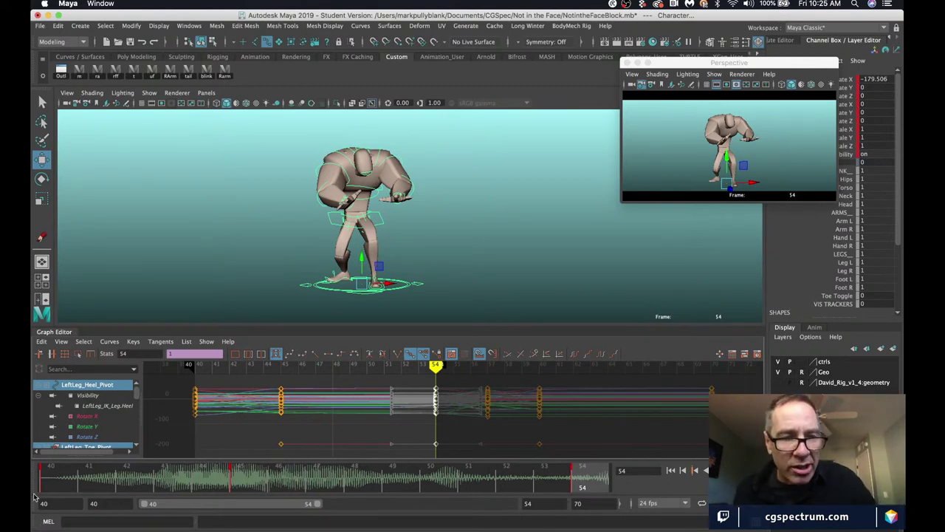
{"action": "left_click_drag", "start_coordinate": [63, 481], "coordinate": [42, 478]}
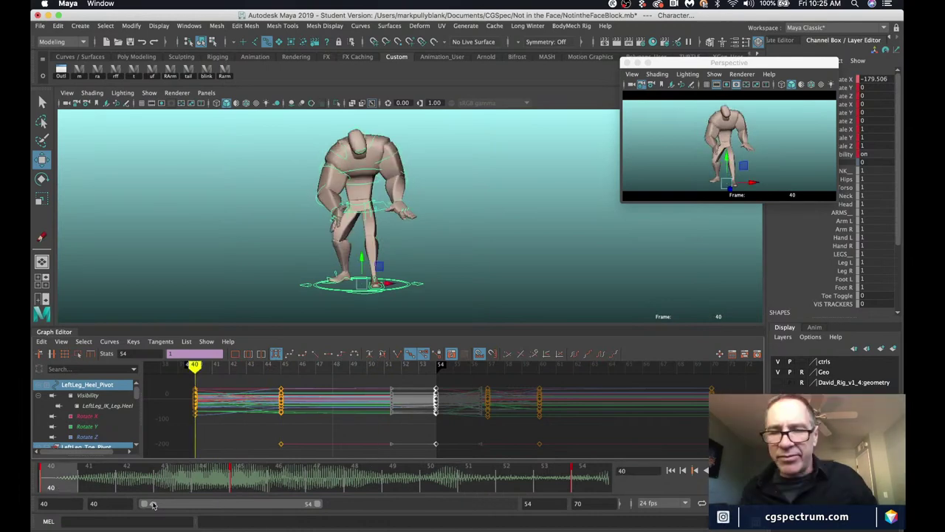
Turn off the timeline's sound to remove the audio waveform.
{"action": "right_click", "coordinate": [246, 478]}
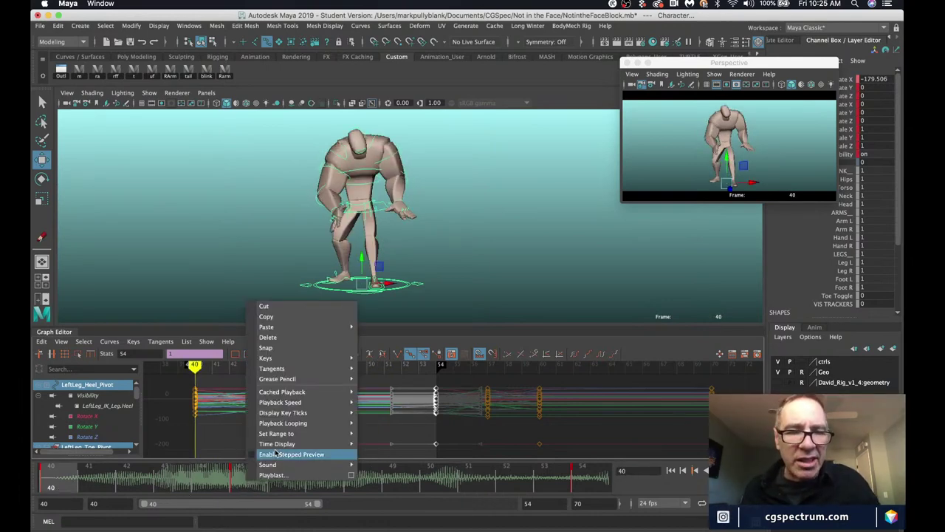
{"action": "mouse_move", "coordinate": [269, 464]}
{"action": "left_click", "coordinate": [378, 466]}
{"action": "left_click", "coordinate": [378, 466]}
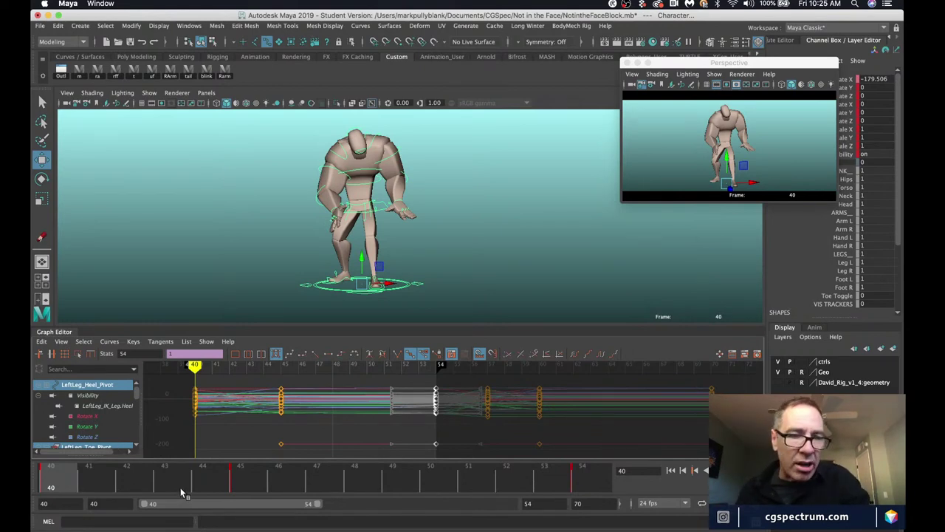
Select the Upper_Body control, test lowering the hips at frame 40 and undo the move, and advance to frame 41.
{"action": "scroll", "coordinate": [334, 214], "scroll_direction": "up", "scroll_amount": 5}
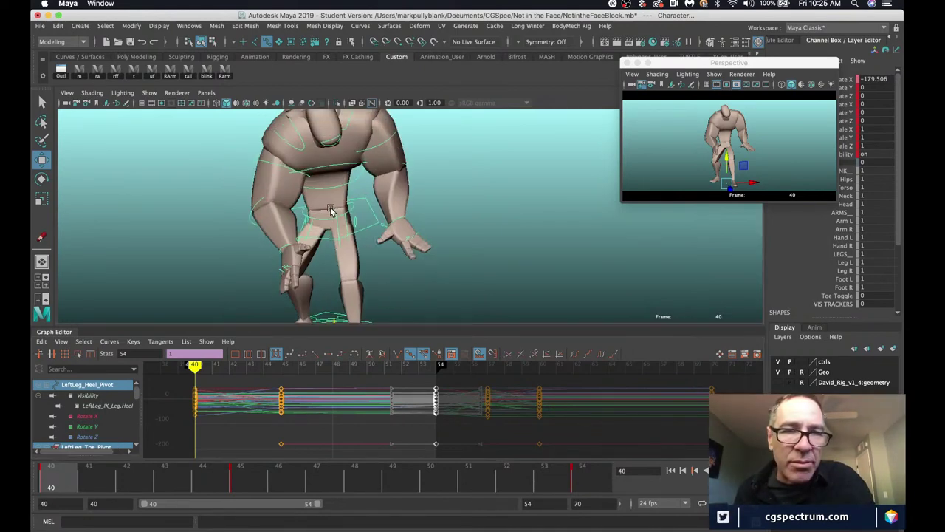
{"action": "left_click", "coordinate": [353, 226]}
{"action": "scroll", "coordinate": [353, 226], "scroll_direction": "down", "scroll_amount": 3}
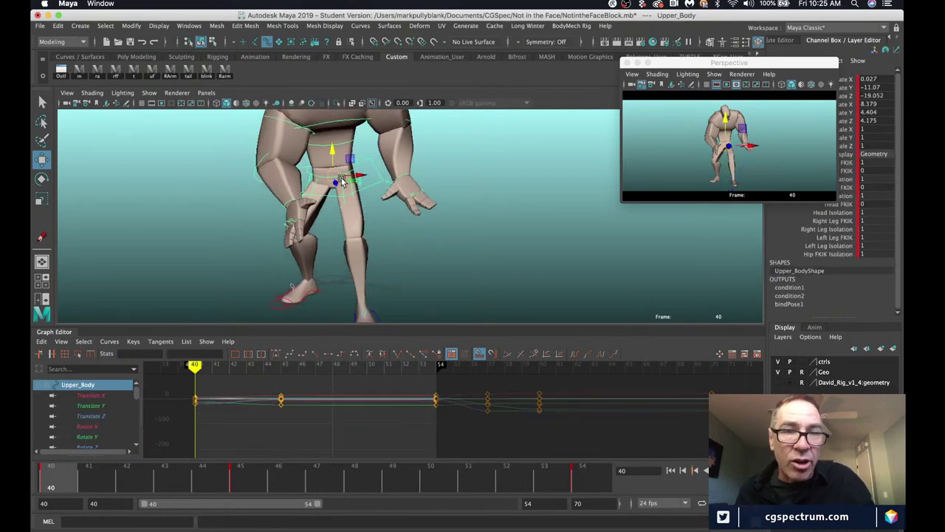
{"action": "left_click_drag", "start_coordinate": [341, 183], "coordinate": [347, 221]}
{"action": "key", "text": "ctrl+z"}
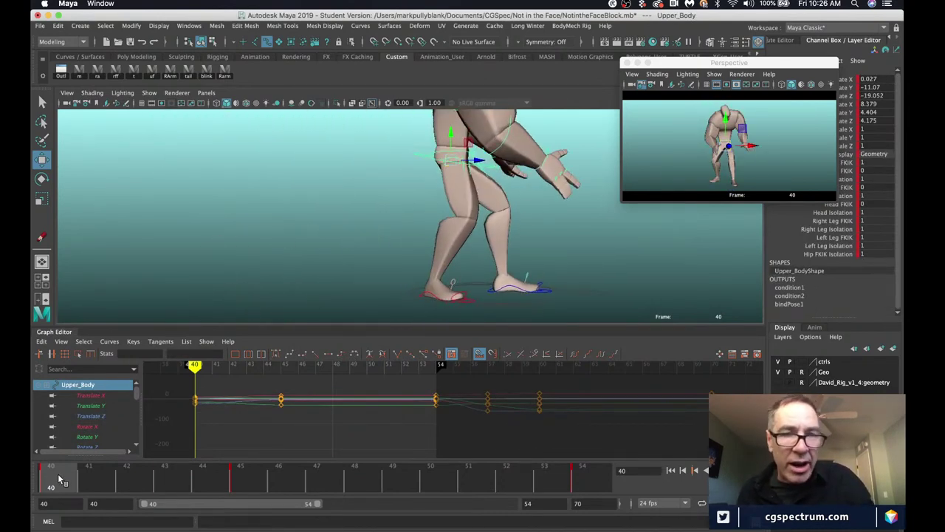
{"action": "left_click_drag", "start_coordinate": [58, 474], "coordinate": [88, 477]}
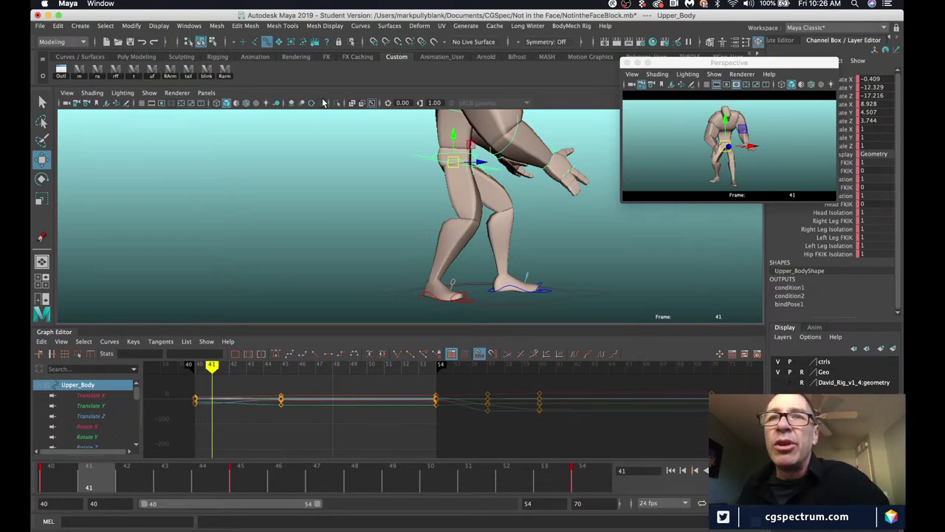
Switch to the Animation menu set and create an editable motion trail for the Upper_Body control.
{"action": "left_click_drag", "start_coordinate": [84, 487], "coordinate": [278, 487]}
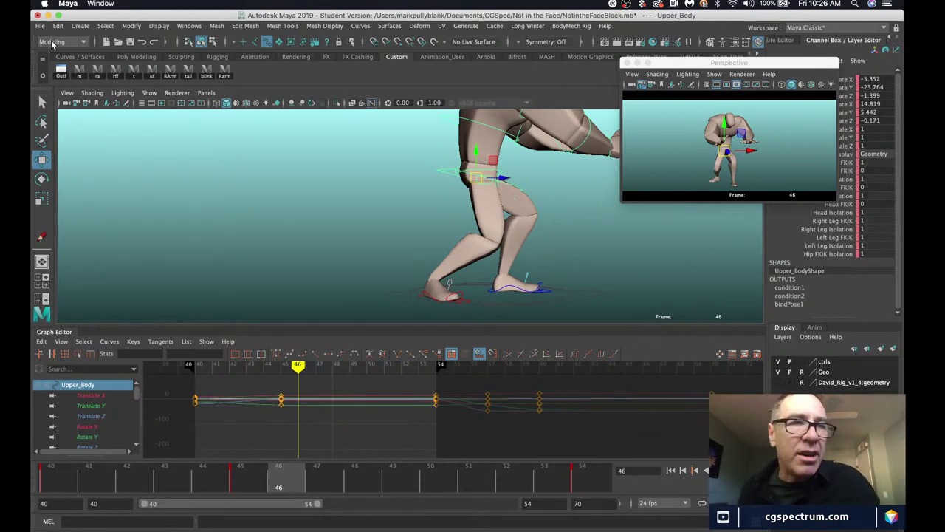
{"action": "key", "text": "F4"}
{"action": "left_click", "coordinate": [272, 26]}
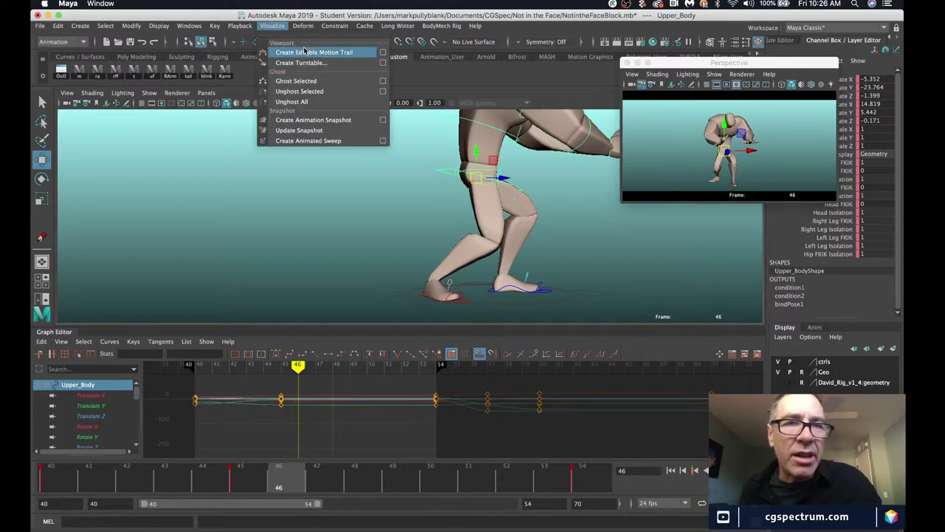
{"action": "left_click", "coordinate": [310, 52]}
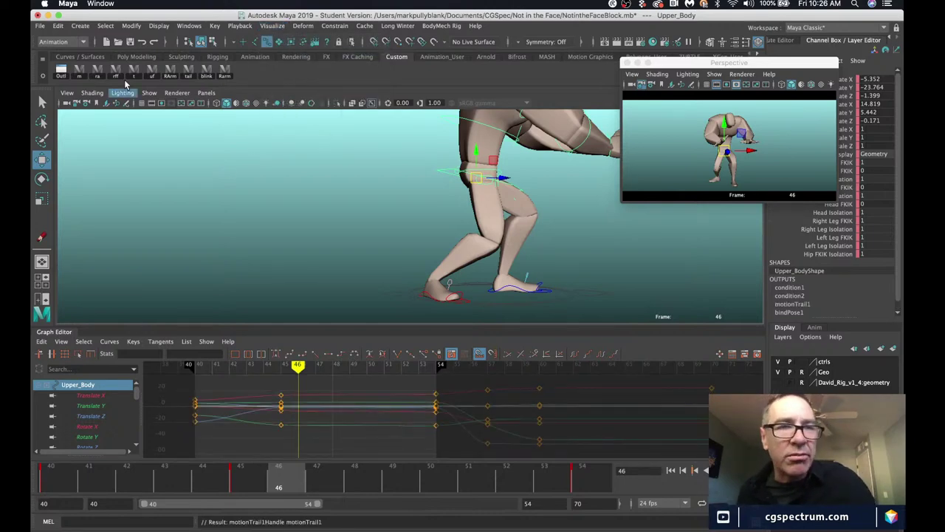
Enable the display of motion trails in the main viewport and frame the trail at the hips.
{"action": "left_click", "coordinate": [149, 92]}
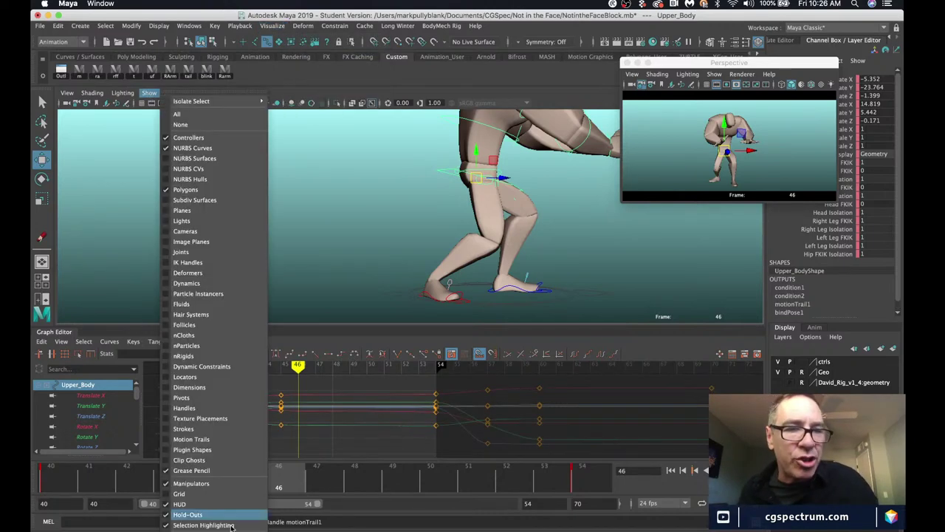
{"action": "left_click", "coordinate": [205, 440]}
{"action": "scroll", "coordinate": [436, 221], "scroll_direction": "up", "scroll_amount": 5}
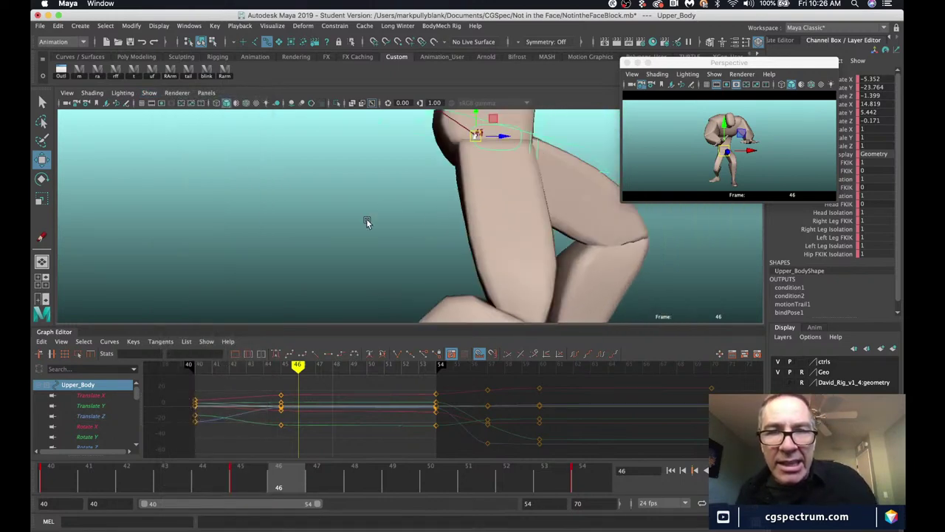
{"action": "scroll", "coordinate": [368, 218], "scroll_direction": "down", "scroll_amount": 2}
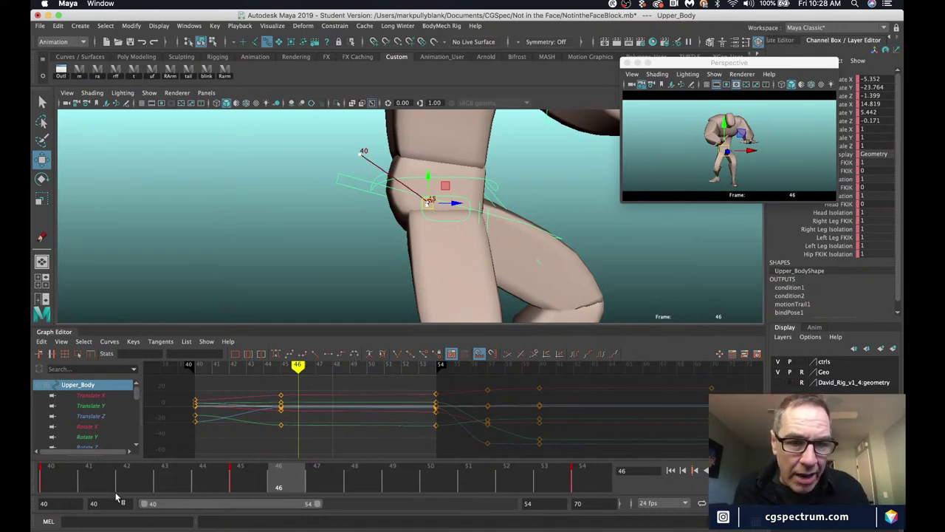
Isolate the Translate Y and Z curves, retime the frame 45 Translate Y key to frame 48 and back to frame 42, and scrub through the motion.
{"action": "left_click", "coordinate": [52, 482]}
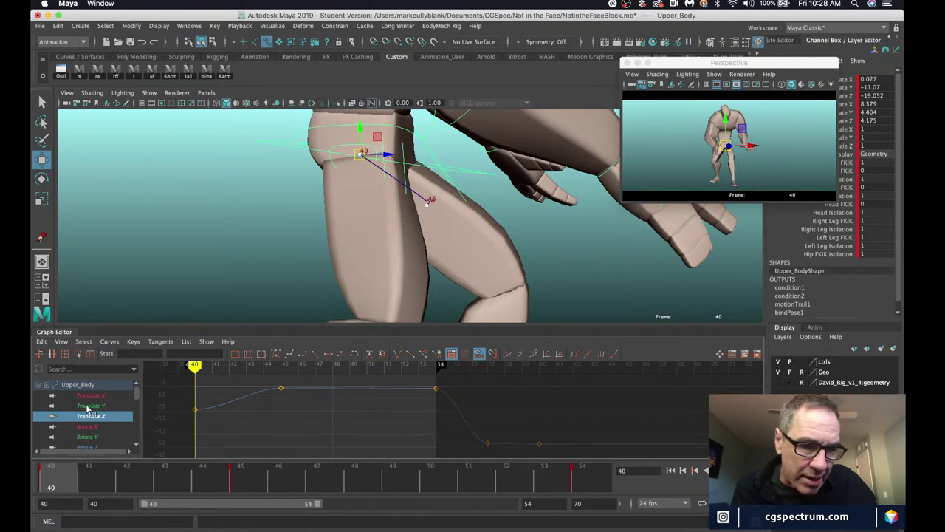
{"action": "left_click_drag", "start_coordinate": [91, 405], "coordinate": [91, 416]}
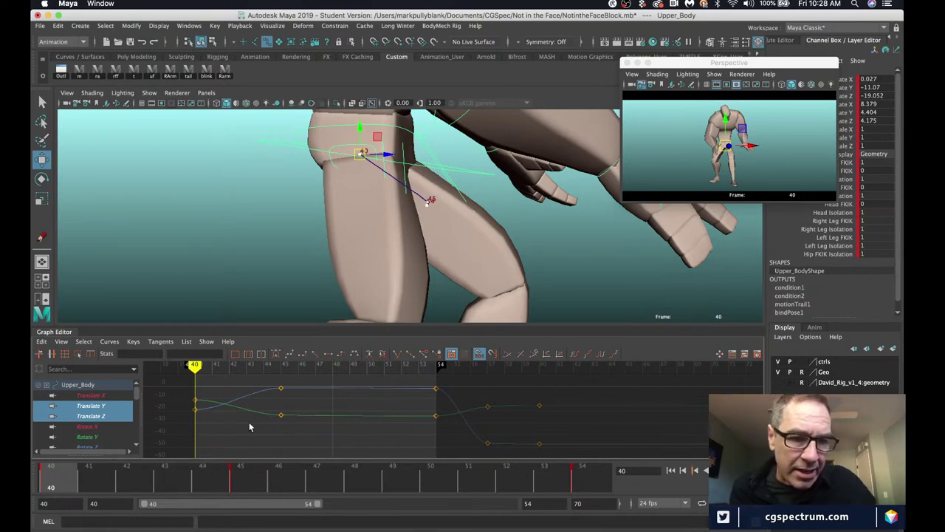
{"action": "left_click", "coordinate": [281, 415]}
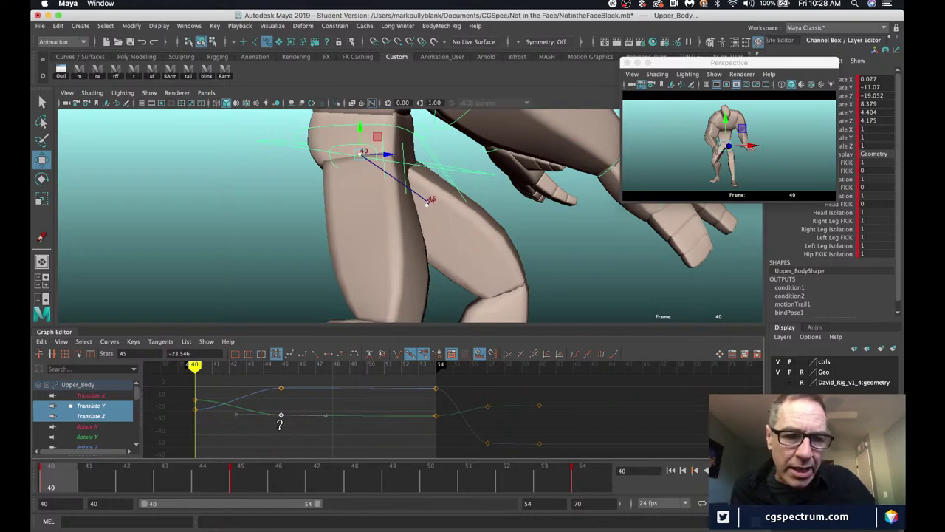
{"action": "middle_click_drag", "start_coordinate": [301, 432], "coordinate": [338, 437], "text": "shift"}
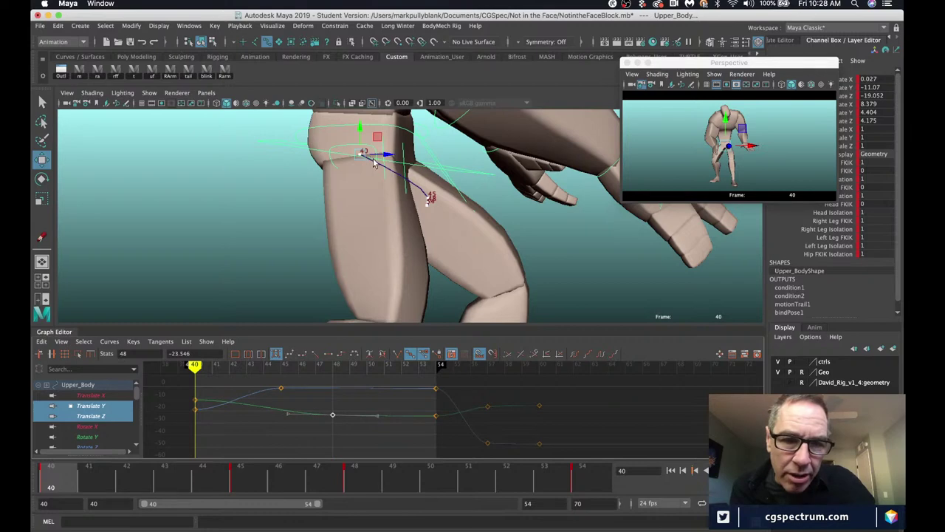
{"action": "middle_click_drag", "start_coordinate": [262, 410], "coordinate": [229, 418], "text": "shift"}
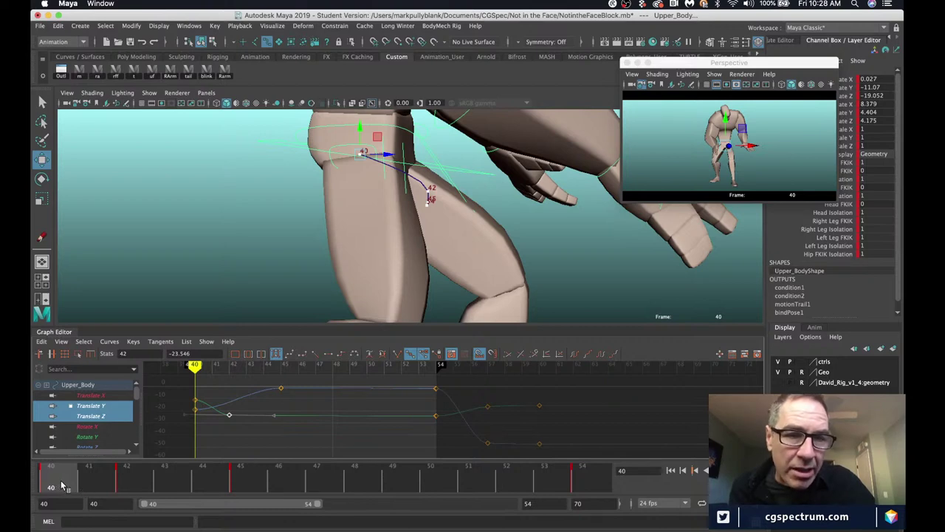
{"action": "left_click", "coordinate": [92, 483]}
{"action": "mouse_move", "coordinate": [93, 483]}
{"action": "left_mouse_down"}
{"action": "mouse_move", "coordinate": [48, 484]}
{"action": "mouse_move", "coordinate": [226, 481]}
{"action": "mouse_move", "coordinate": [48, 481]}
{"action": "mouse_move", "coordinate": [240, 481]}
{"action": "left_mouse_up"}
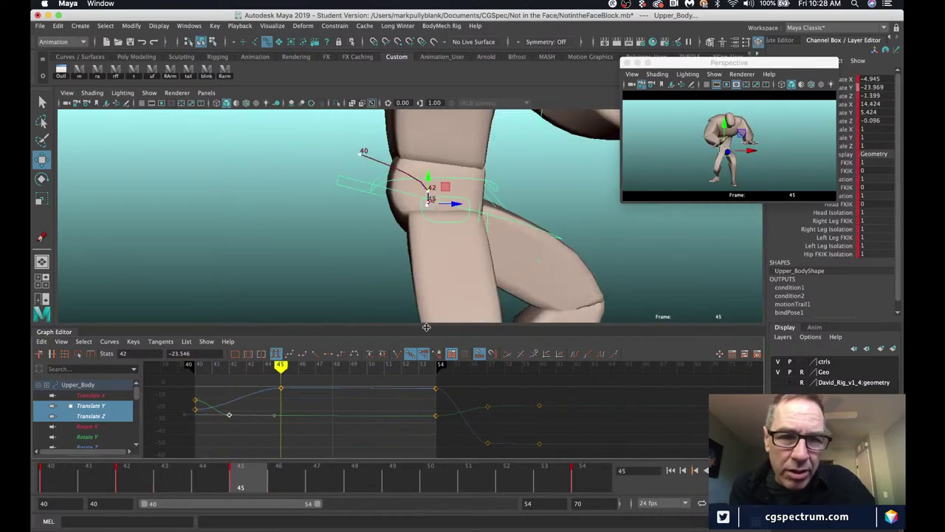
{"action": "left_click_drag", "start_coordinate": [401, 235], "coordinate": [380, 207], "text": "alt"}
{"action": "left_click_drag", "start_coordinate": [186, 481], "coordinate": [126, 476]}
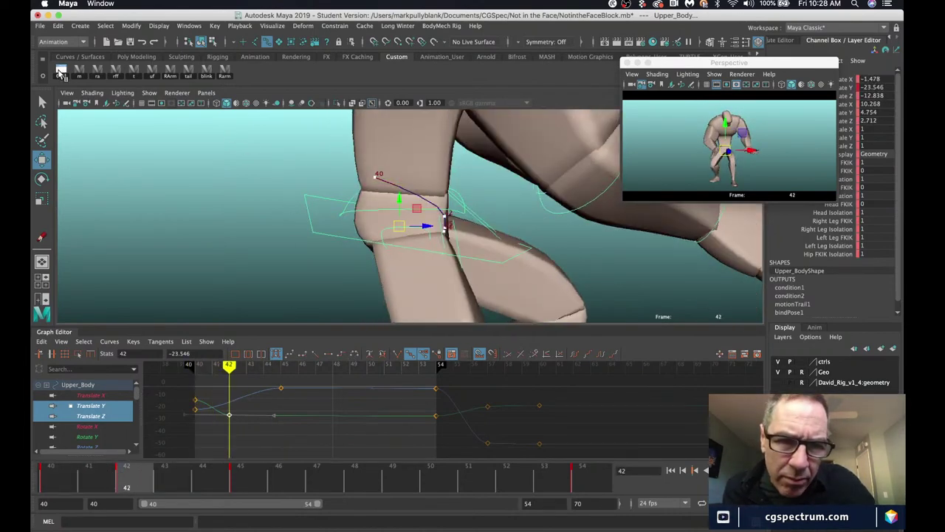
Delete motionTrail1Handle in the Outliner and create a new editable motion trail for the Upper_Body control, scrubbing to check the arc.
{"action": "left_click", "coordinate": [61, 71]}
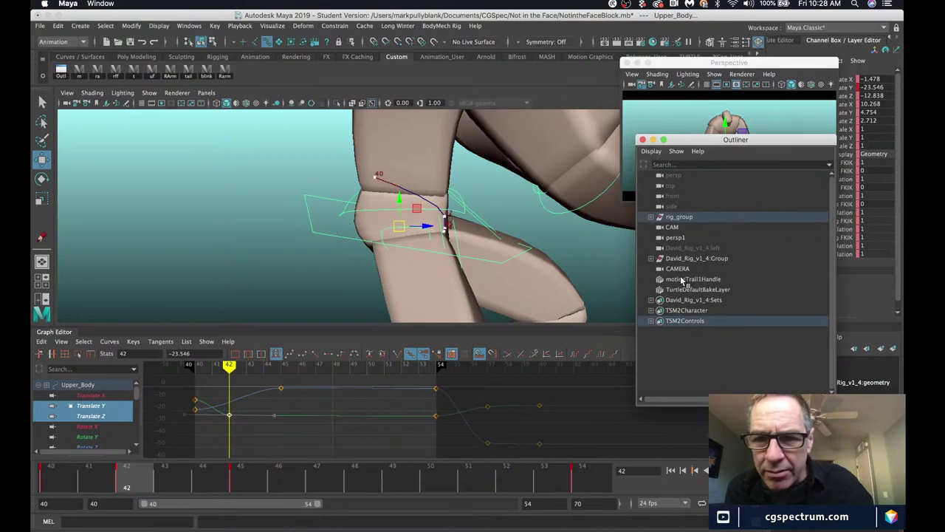
{"action": "left_click", "coordinate": [682, 281]}
{"action": "key", "text": "Delete"}
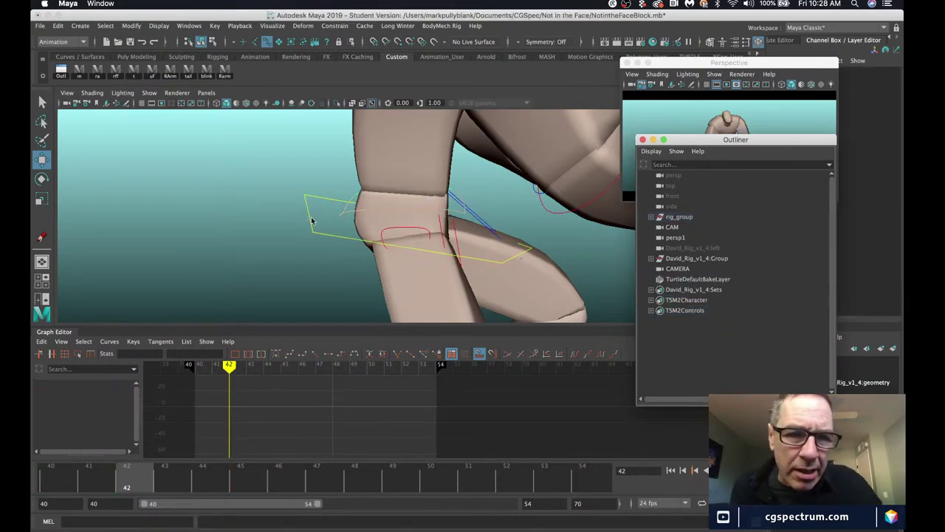
{"action": "left_click", "coordinate": [311, 221]}
{"action": "left_click", "coordinate": [269, 26]}
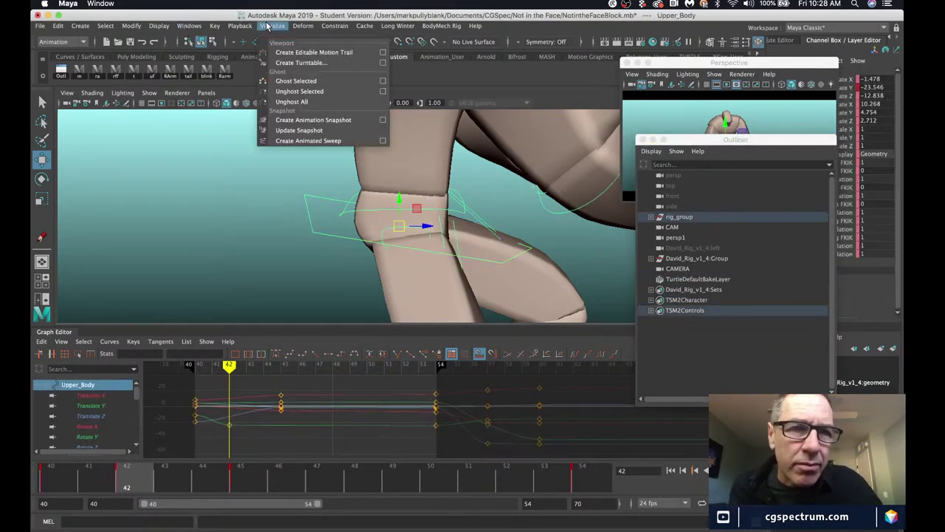
{"action": "left_click", "coordinate": [291, 51]}
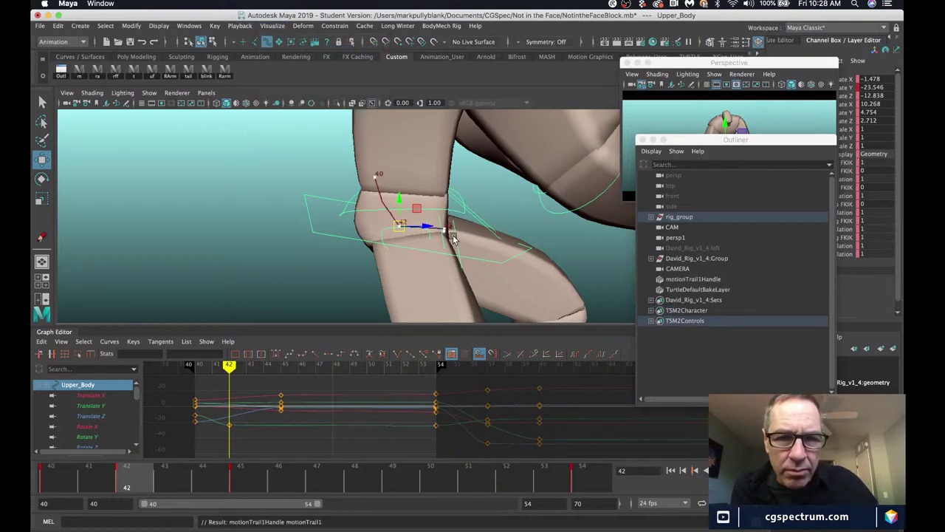
{"action": "mouse_move", "coordinate": [421, 247]}
{"action": "left_mouse_down", "text": "alt"}
{"action": "mouse_move", "coordinate": [417, 235]}
{"action": "mouse_move", "coordinate": [416, 247]}
{"action": "left_mouse_up", "text": "alt"}
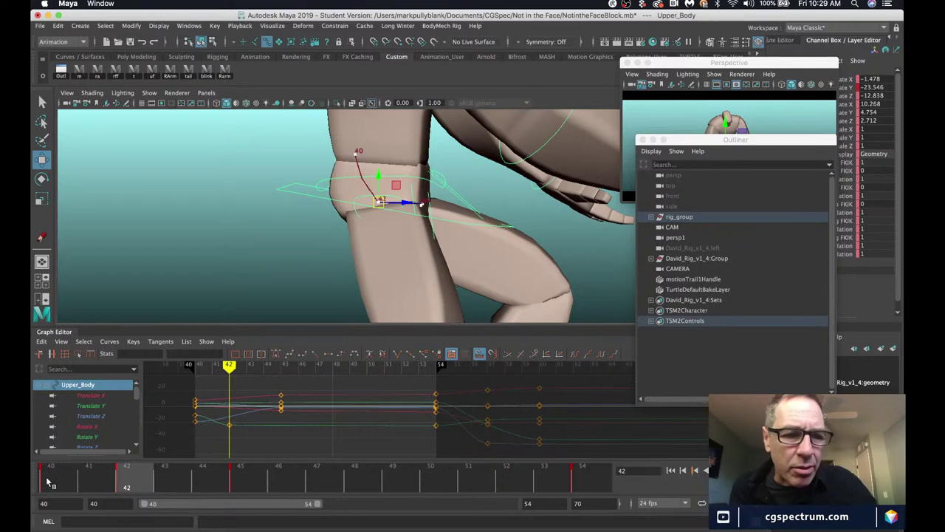
{"action": "mouse_move", "coordinate": [46, 483]}
{"action": "left_mouse_down"}
{"action": "mouse_move", "coordinate": [241, 481]}
{"action": "mouse_move", "coordinate": [127, 483]}
{"action": "mouse_move", "coordinate": [159, 484]}
{"action": "left_mouse_up"}
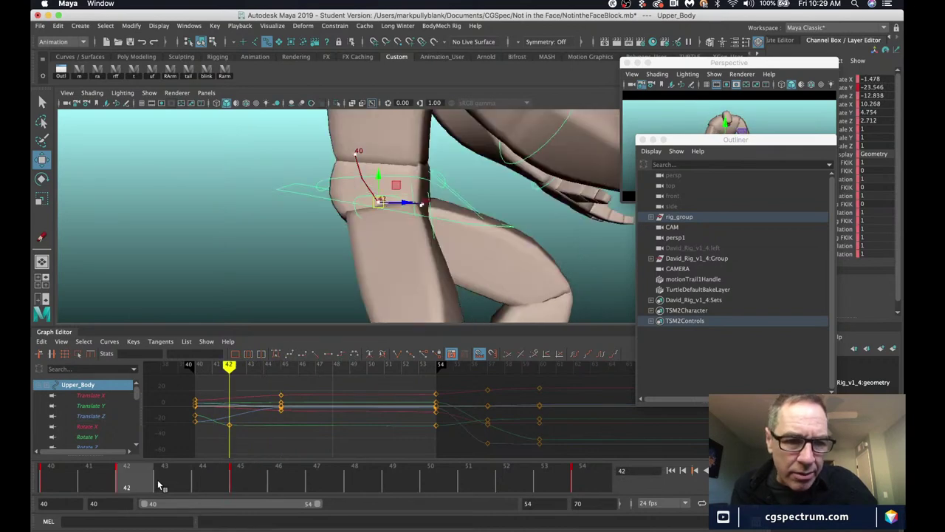
Retime the Upper_Body Translate Y key at frame 42 to frame 43, scrub to check the arc, and return the key to frame 45.
{"action": "left_click_drag", "start_coordinate": [249, 429], "coordinate": [225, 441]}
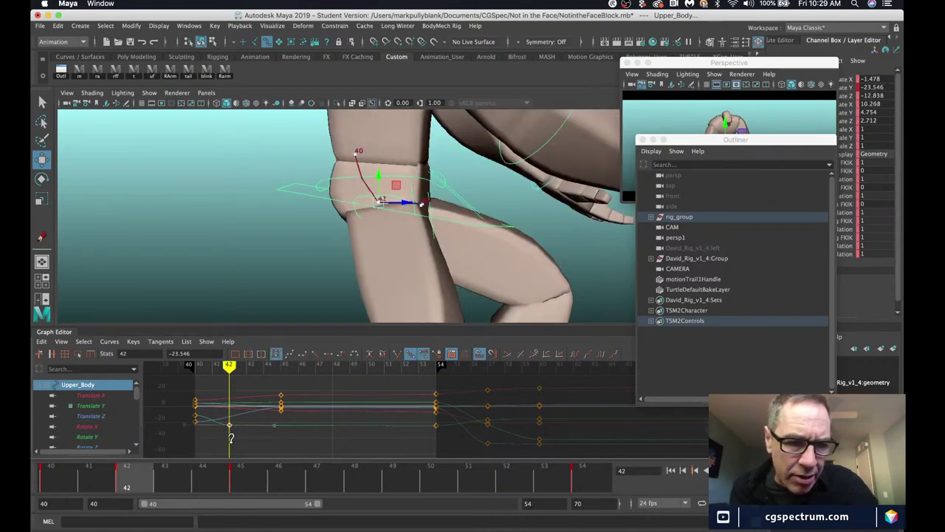
{"action": "middle_click_drag", "start_coordinate": [231, 438], "coordinate": [248, 437]}
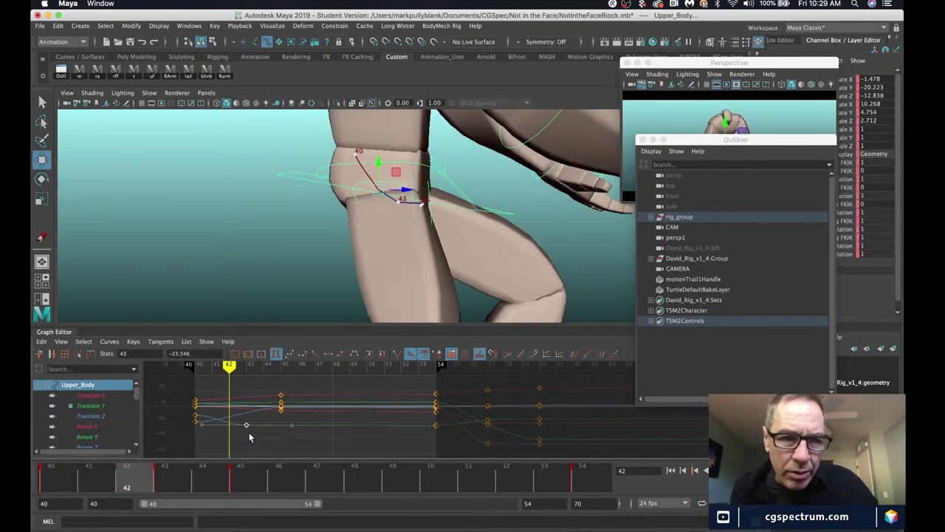
{"action": "left_click", "coordinate": [70, 487]}
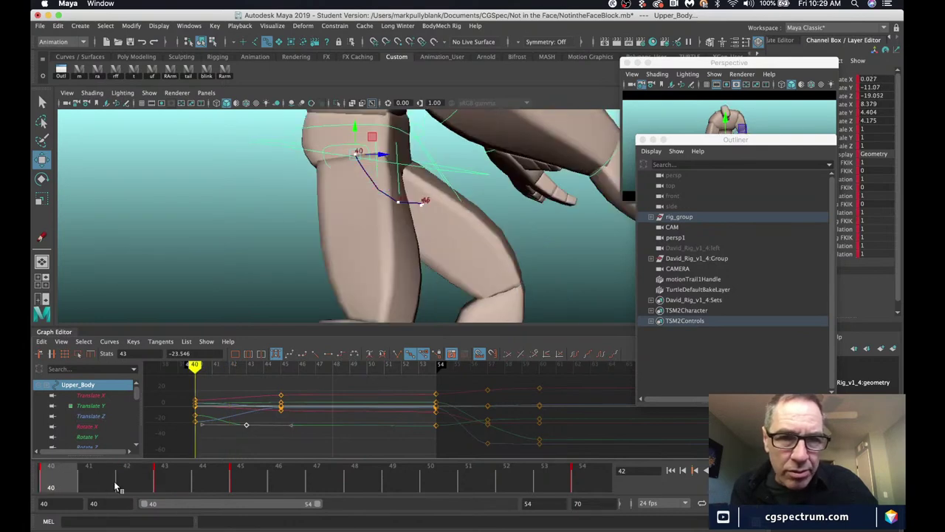
{"action": "left_click_drag", "start_coordinate": [116, 488], "coordinate": [317, 481]}
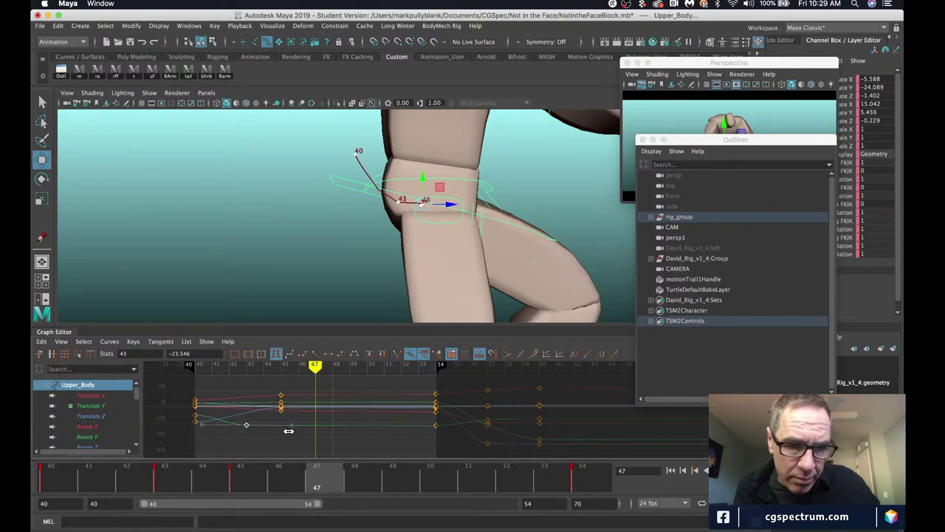
{"action": "middle_click_drag", "start_coordinate": [288, 431], "coordinate": [293, 424]}
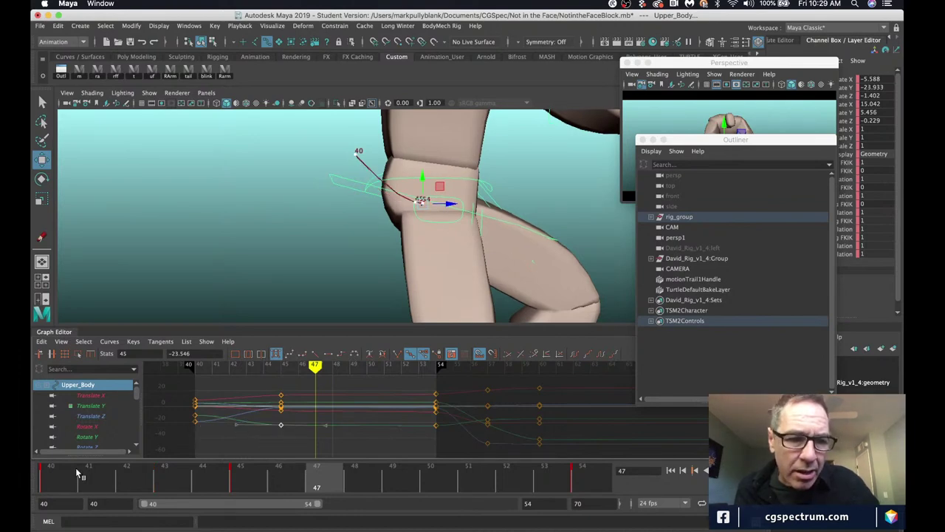
{"action": "left_click", "coordinate": [79, 490]}
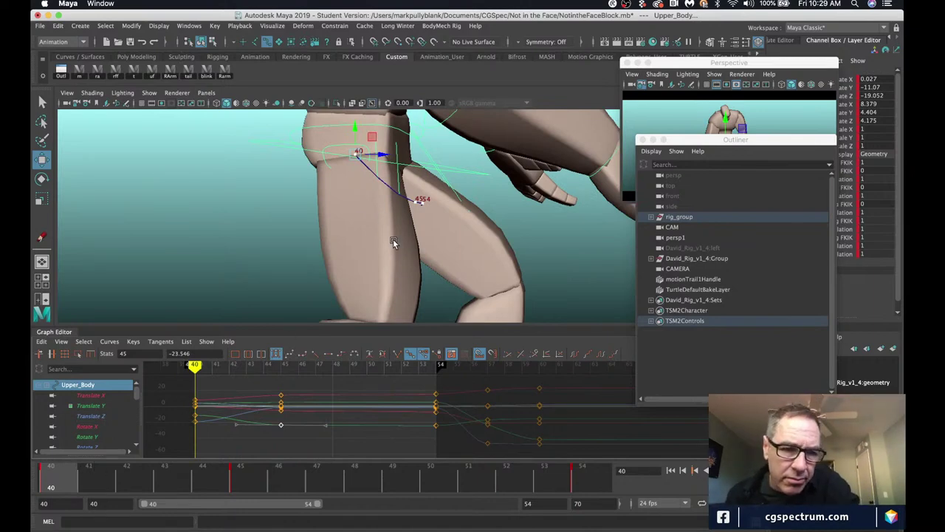
At frame 42, lower the Upper_Body control to a Translate Y of about -16.686, set a key, and scrub through the hip motion.
{"action": "key", "text": "alt+period"}
{"action": "key", "text": "alt+period"}
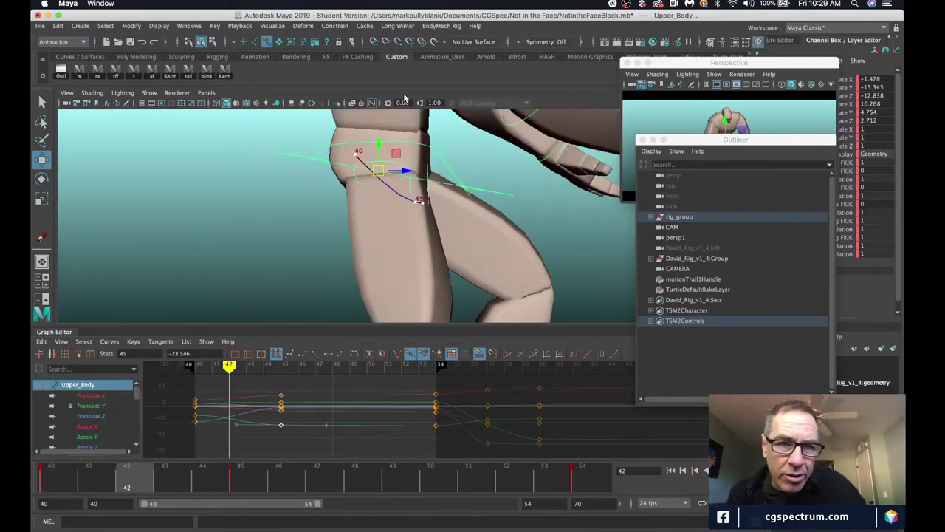
{"action": "left_click_drag", "start_coordinate": [379, 147], "coordinate": [375, 153]}
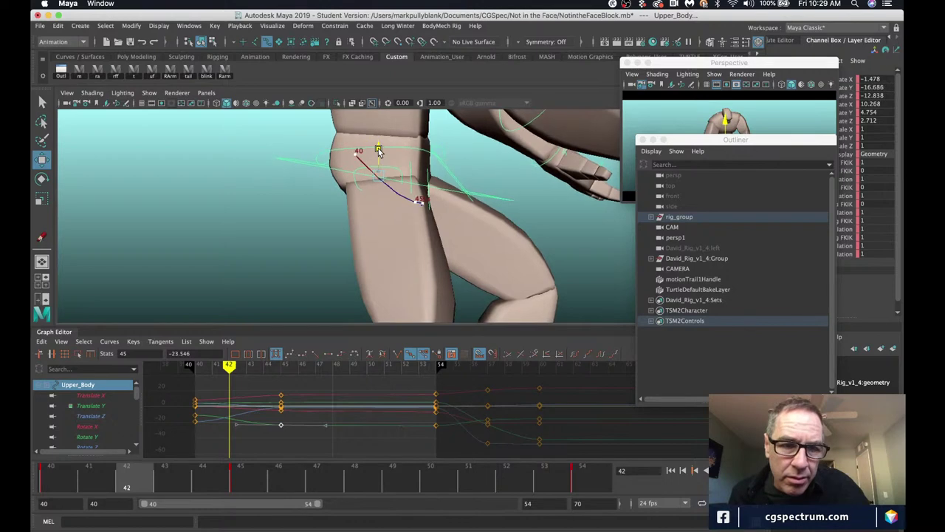
{"action": "key", "text": "s"}
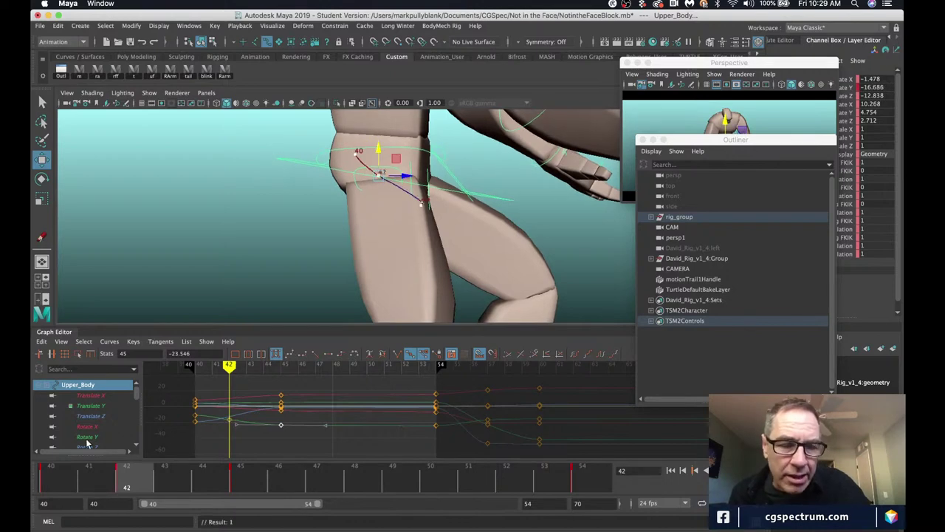
{"action": "mouse_move", "coordinate": [53, 484]}
{"action": "left_mouse_down"}
{"action": "mouse_move", "coordinate": [302, 476]}
{"action": "mouse_move", "coordinate": [129, 484]}
{"action": "left_mouse_up"}
{"action": "left_click_drag", "start_coordinate": [324, 483], "coordinate": [392, 484]}
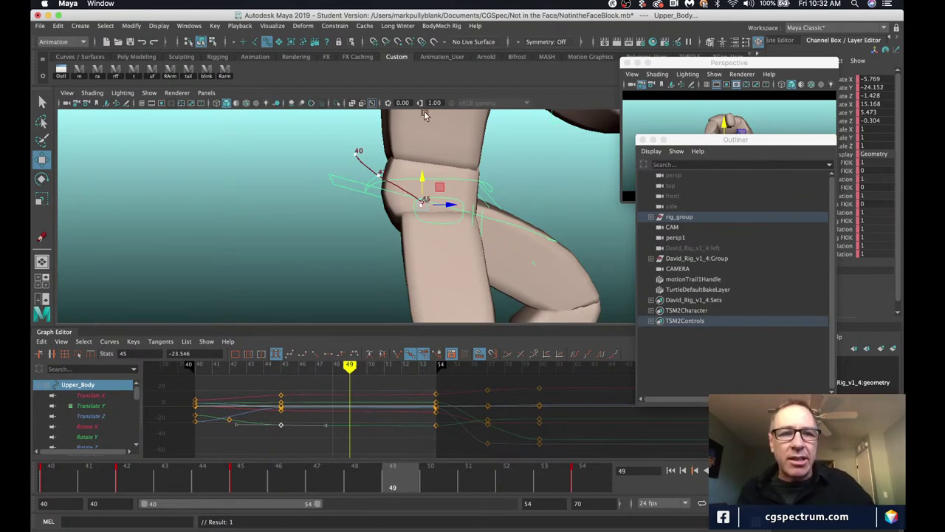
{"action": "left_click_drag", "start_coordinate": [48, 477], "coordinate": [127, 503]}
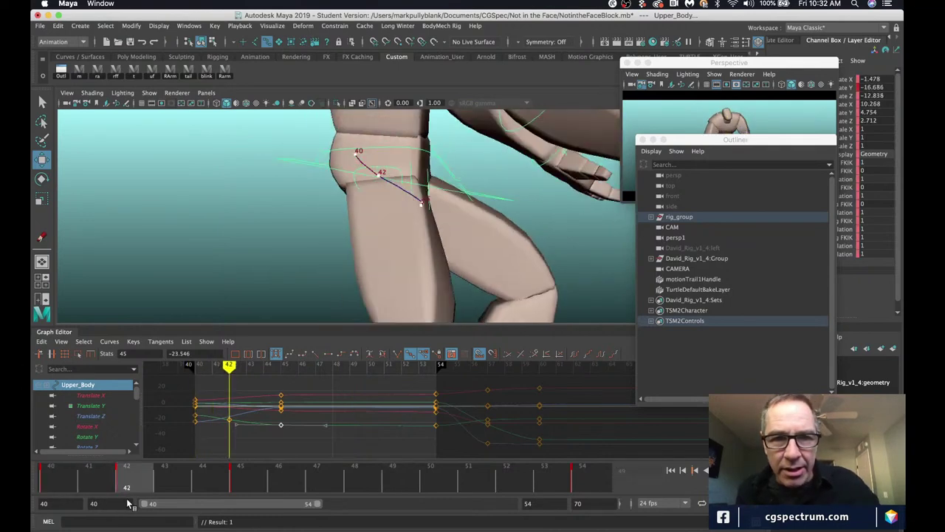
Lower the Translate Y key at frame 45 to about -24.278 so it is level with the key at frame 54.
{"action": "right_click_drag", "start_coordinate": [439, 169], "coordinate": [372, 175], "text": "alt"}
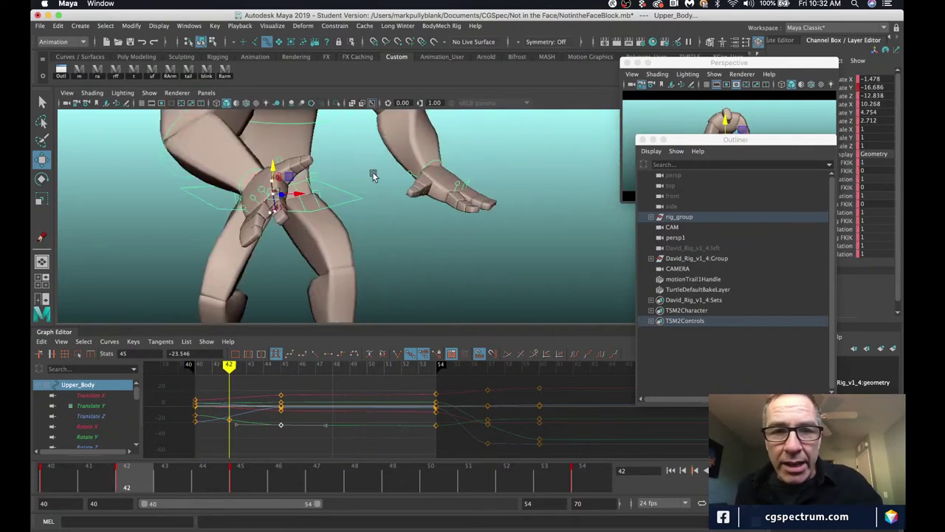
{"action": "left_click_drag", "start_coordinate": [373, 175], "coordinate": [336, 193], "text": "alt"}
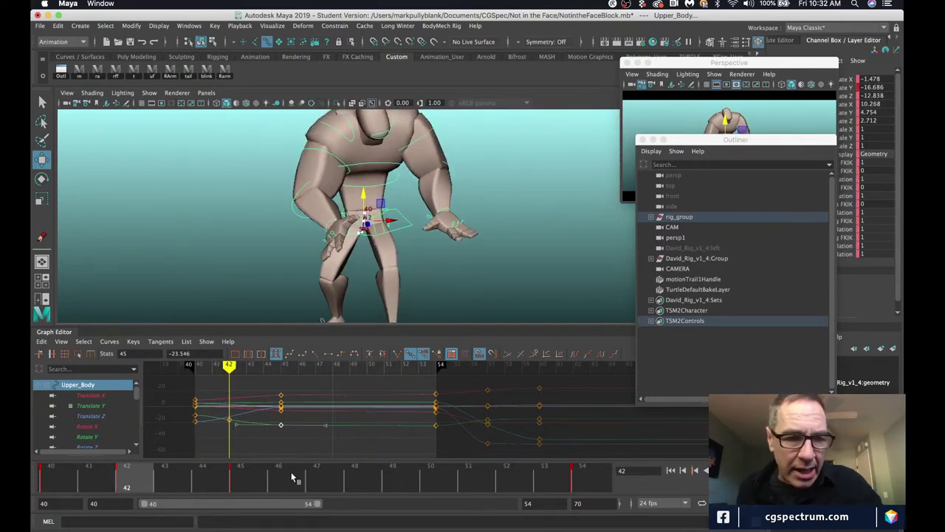
{"action": "left_click", "coordinate": [104, 409]}
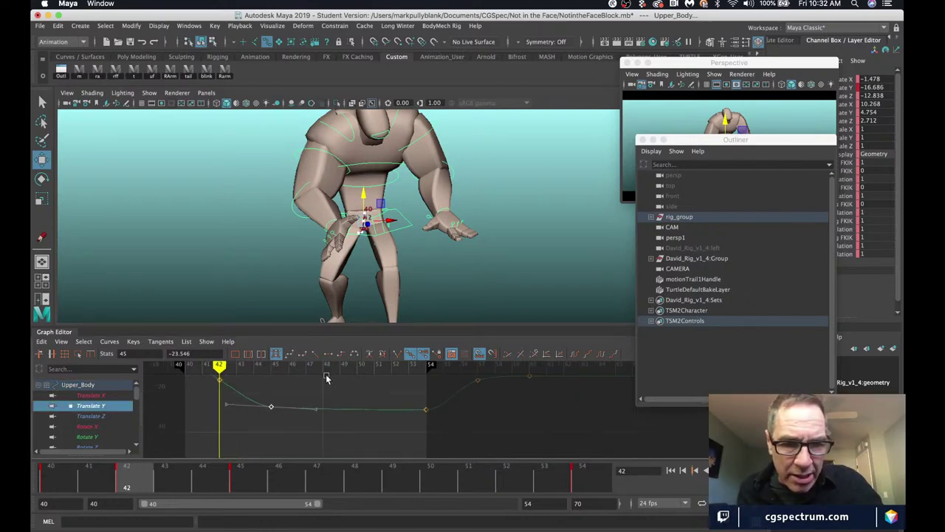
{"action": "key", "text": "f"}
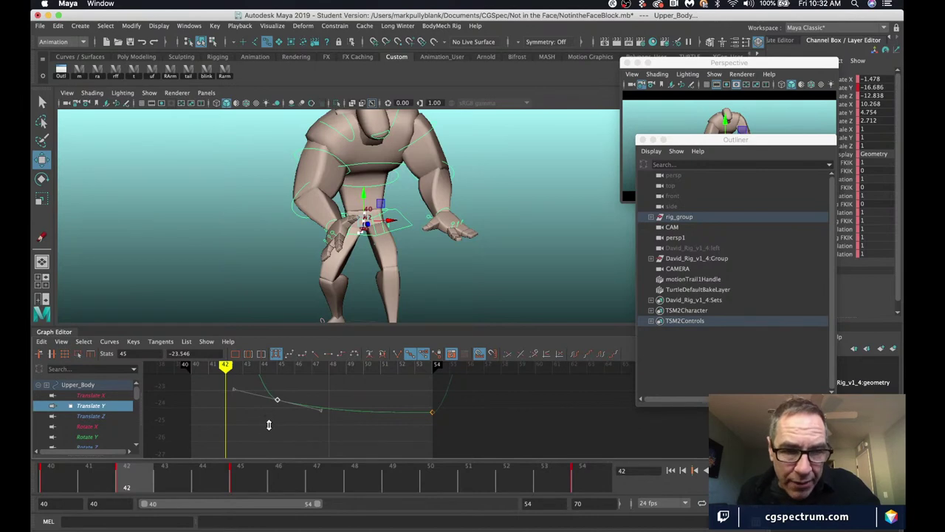
{"action": "mouse_move", "coordinate": [269, 425]}
{"action": "middle_mouse_down"}
{"action": "mouse_move", "coordinate": [269, 438]}
{"action": "mouse_move", "coordinate": [285, 427]}
{"action": "middle_mouse_up"}
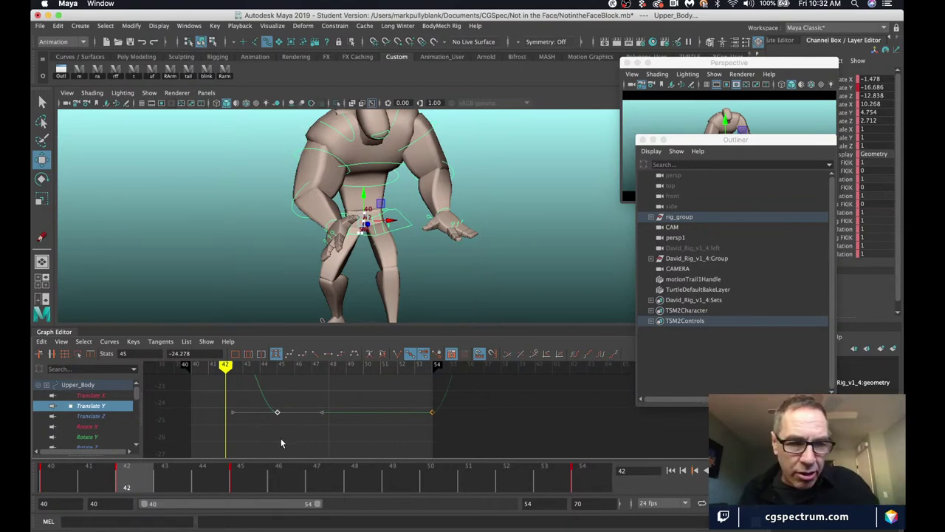
Raise the Upper_Body Translate Y key at frame 45 to about -22.268, slightly above the frame 54 key, and scrub the motion.
{"action": "mouse_move", "coordinate": [264, 436]}
{"action": "middle_mouse_down"}
{"action": "mouse_move", "coordinate": [253, 399]}
{"action": "mouse_move", "coordinate": [271, 446]}
{"action": "middle_mouse_up"}
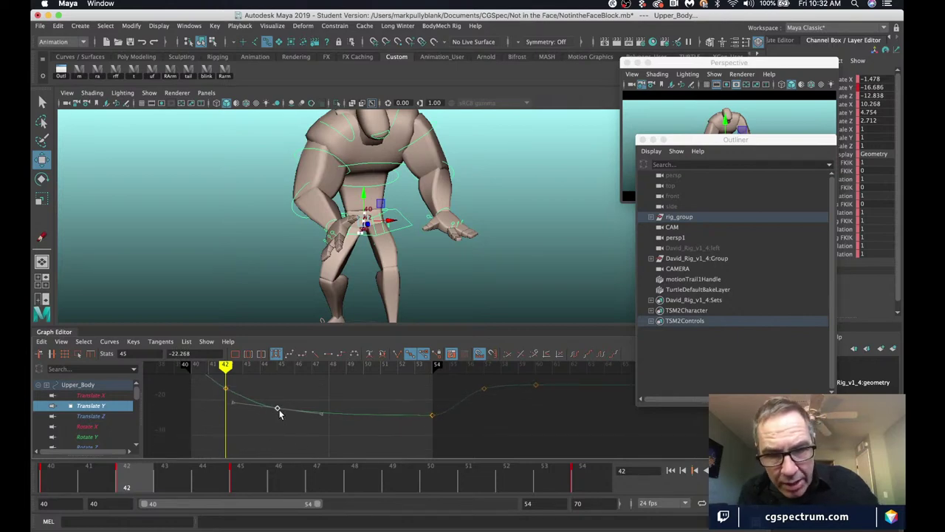
{"action": "left_click", "coordinate": [431, 415]}
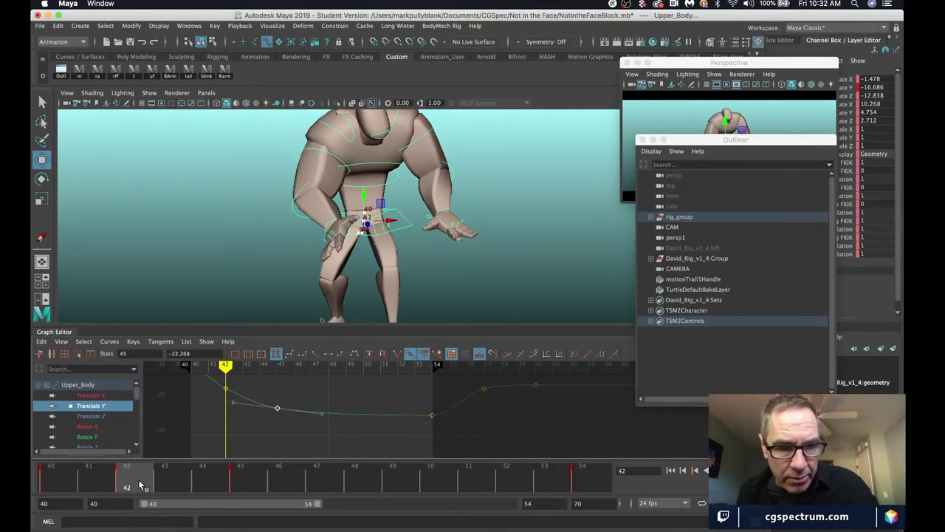
{"action": "left_click_drag", "start_coordinate": [118, 484], "coordinate": [145, 470]}
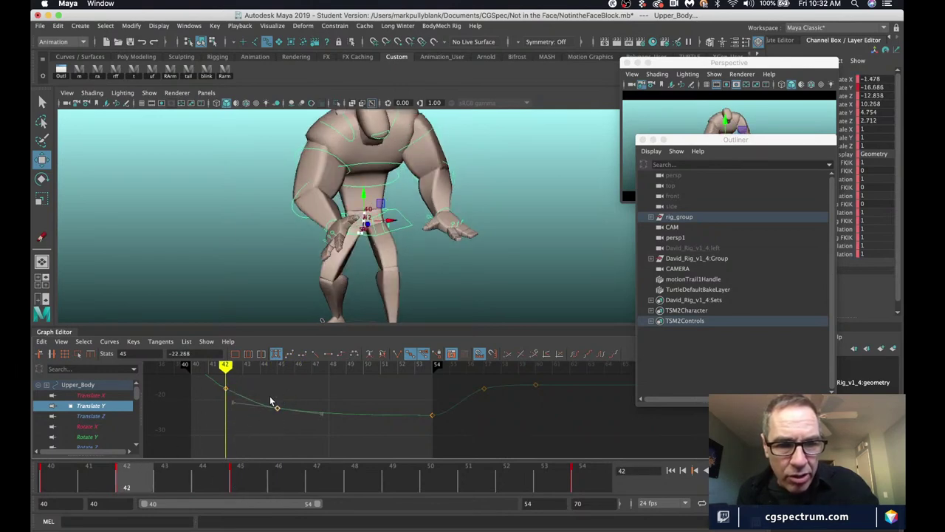
Try lowering the Translate Y key at frame 45 to about -54.398, scrub through the exaggerated drop, and undo the change.
{"action": "middle_click_drag", "start_coordinate": [279, 450], "coordinate": [278, 526]}
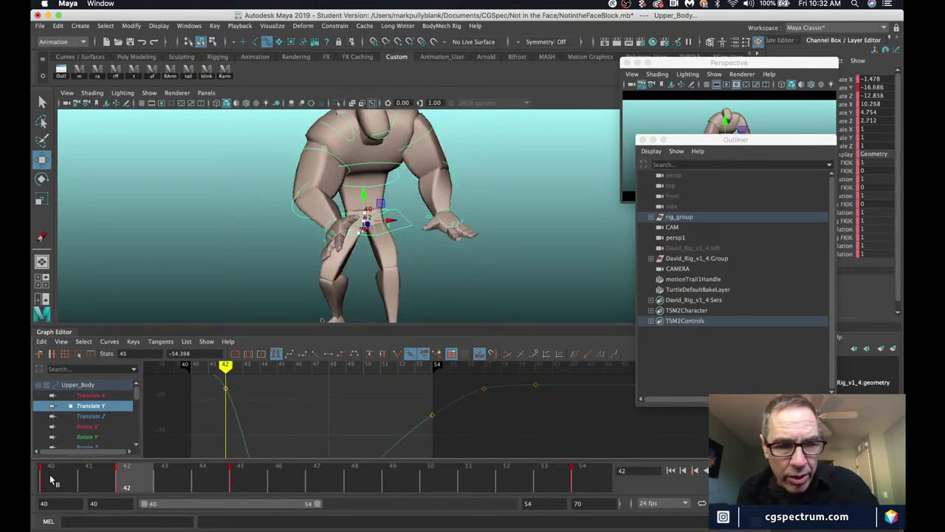
{"action": "left_click_drag", "start_coordinate": [163, 482], "coordinate": [651, 440]}
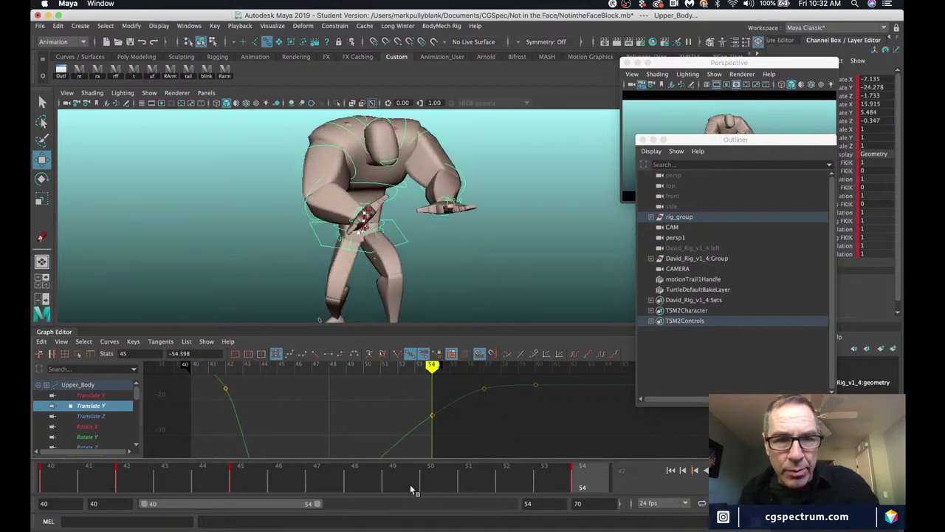
{"action": "left_click_drag", "start_coordinate": [414, 491], "coordinate": [260, 480]}
{"action": "key", "text": "comma"}
{"action": "key", "text": "ctrl+z"}
{"action": "key", "text": "ctrl+z"}
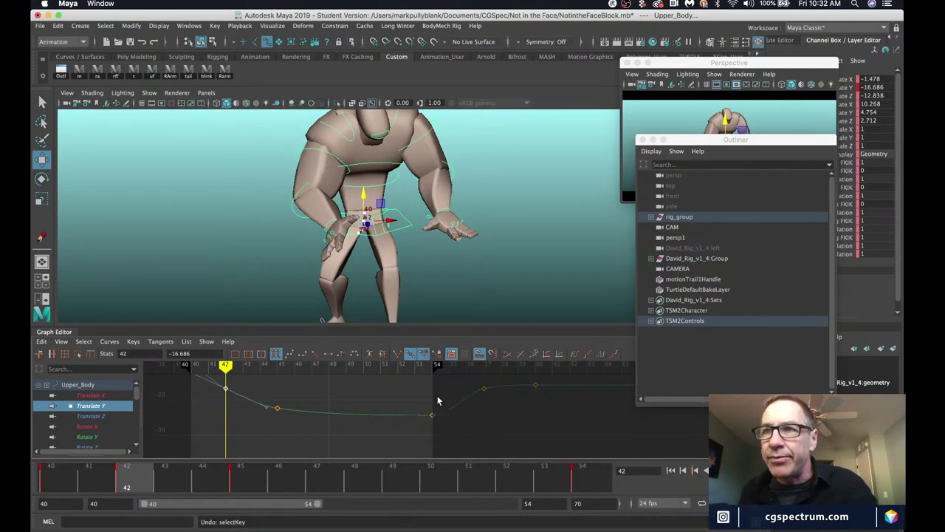
Scrub the hip motion from frame 42 to frame 49 and close the Outliner.
{"action": "right_click_drag", "start_coordinate": [396, 404], "coordinate": [396, 431], "text": "alt"}
{"action": "left_click_drag", "start_coordinate": [133, 465], "coordinate": [392, 476]}
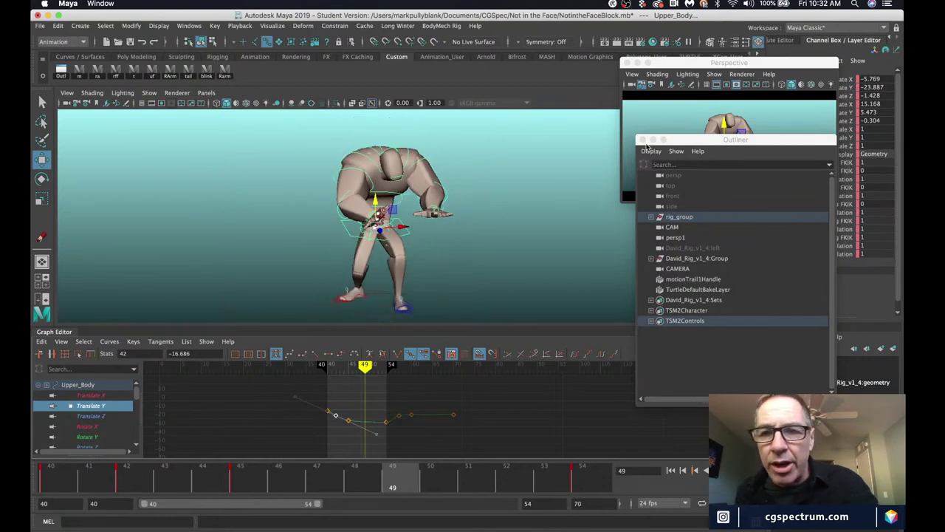
{"action": "left_click", "coordinate": [641, 140]}
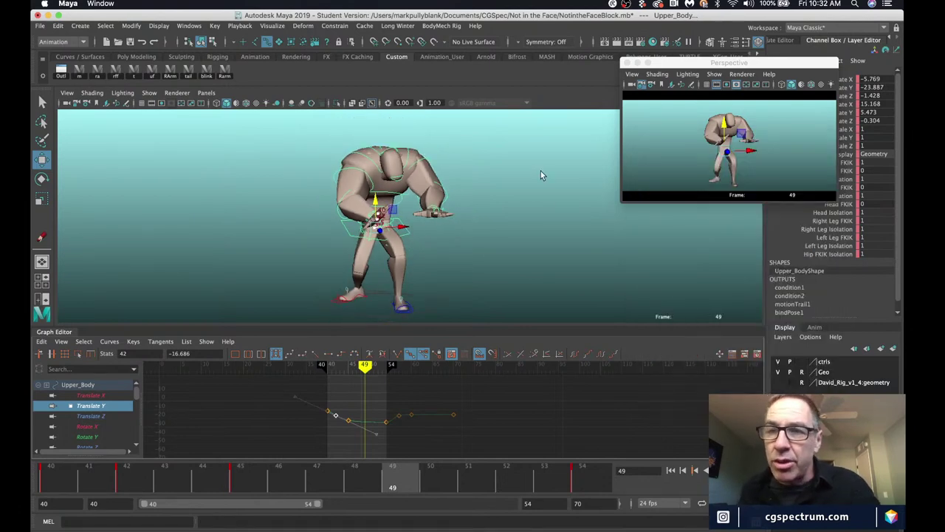
Select the Character control, move the floating Perspective window clear of the channels, and hide the arms by setting ARMS__ to 0.
{"action": "left_click", "coordinate": [353, 312]}
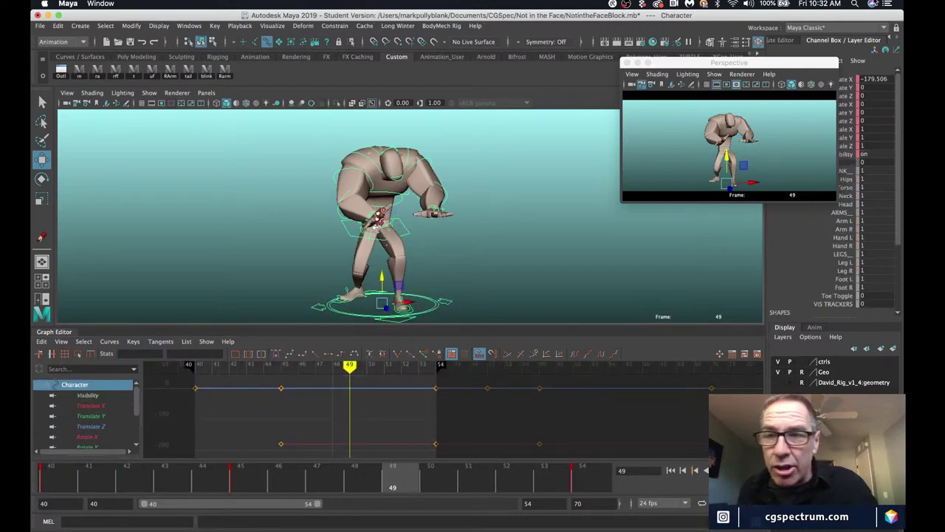
{"action": "left_click_drag", "start_coordinate": [794, 63], "coordinate": [704, 61]}
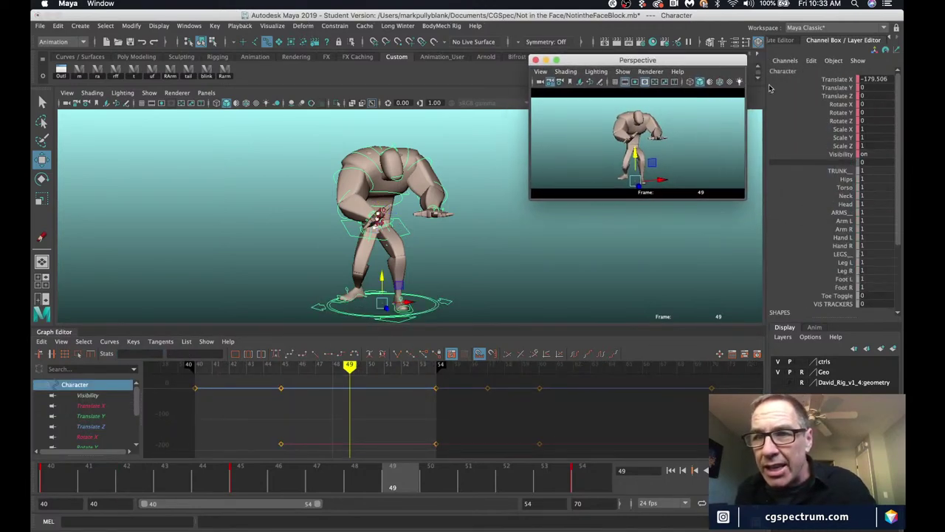
{"action": "left_click", "coordinate": [892, 213]}
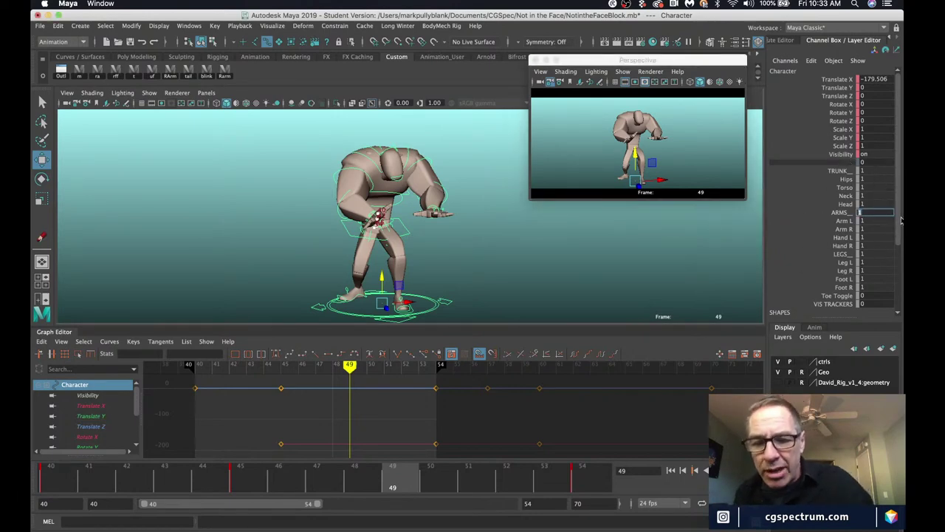
{"action": "type", "text": "0"}
{"action": "key", "text": "Return"}
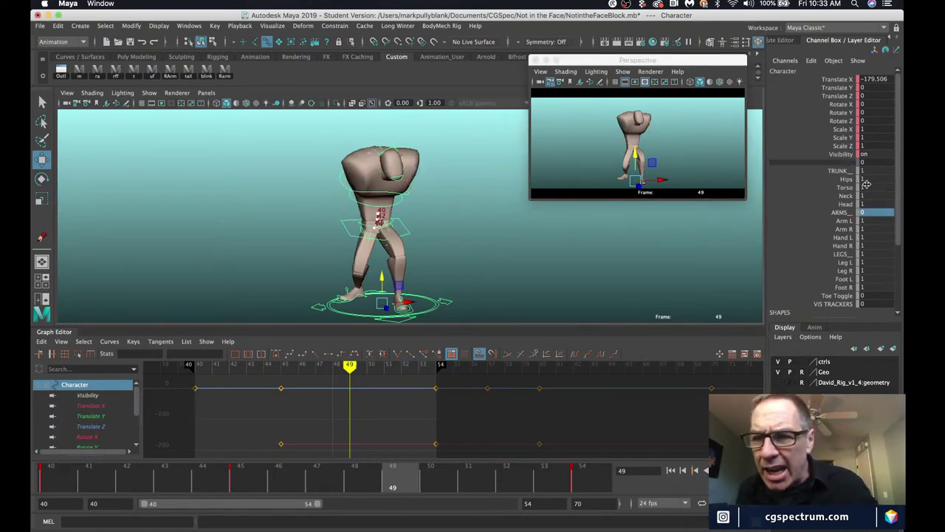
Hide the head and neck by setting the Character control's Head and Neck attributes to 0.
{"action": "left_click", "coordinate": [874, 204]}
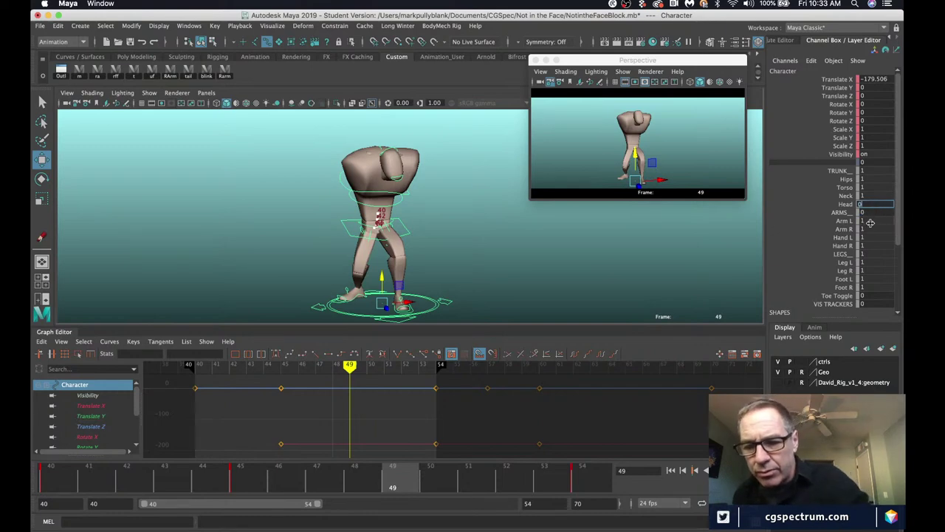
{"action": "type", "text": "0"}
{"action": "key", "text": "Return"}
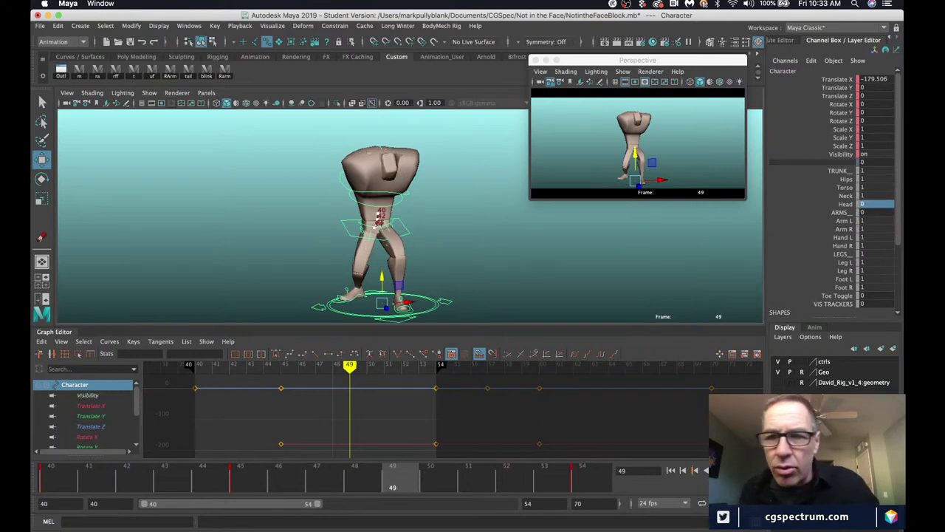
{"action": "left_click", "coordinate": [863, 195]}
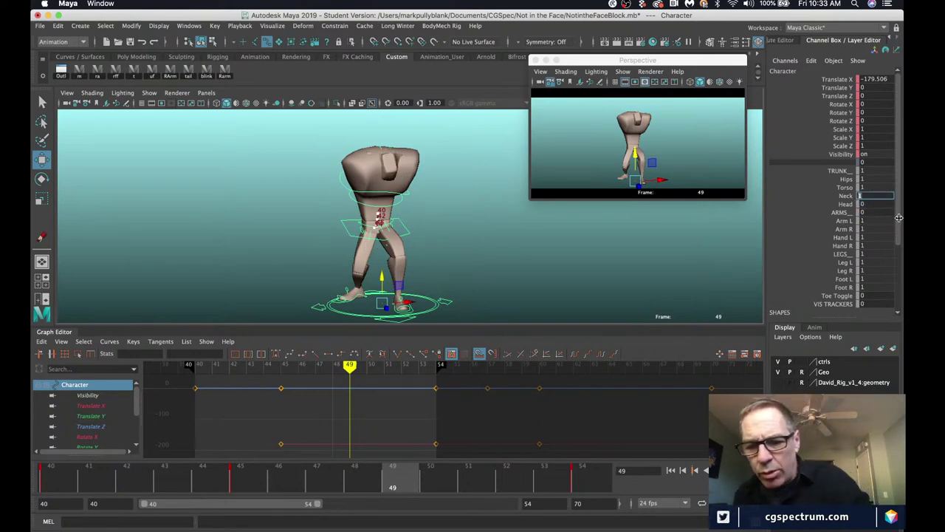
{"action": "type", "text": "0"}
{"action": "key", "text": "Return"}
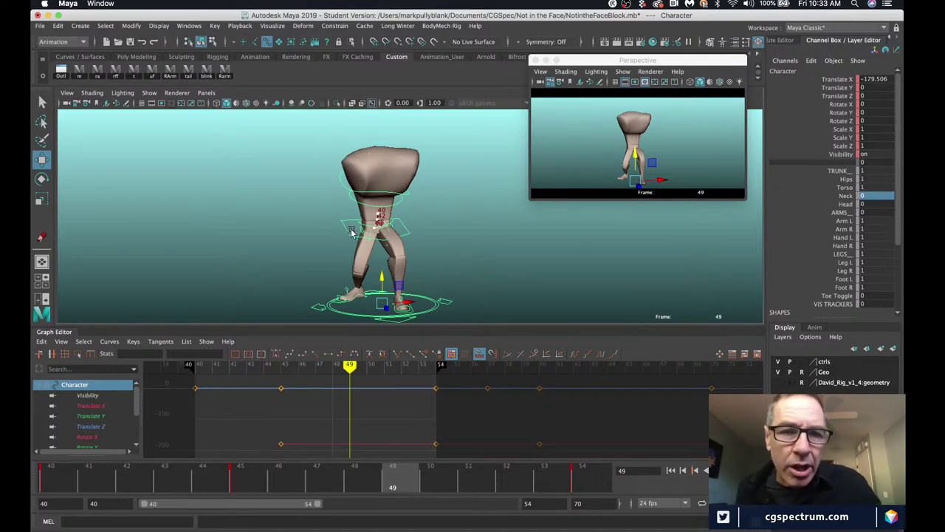
Hide the legs by setting the Character control's LEGS__ attribute to 0, isolating the torso.
{"action": "left_click_drag", "start_coordinate": [351, 232], "coordinate": [325, 209], "text": "alt"}
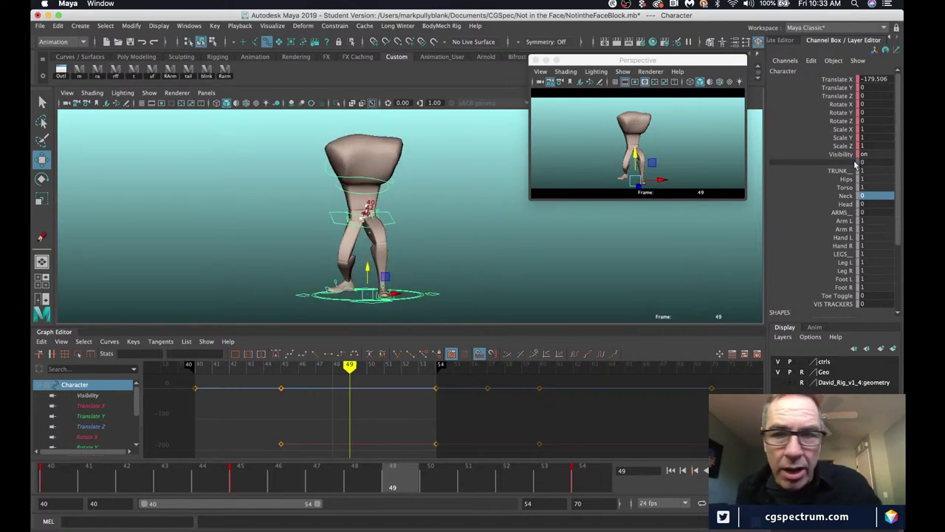
{"action": "left_click", "coordinate": [868, 253]}
{"action": "key", "text": "Return"}
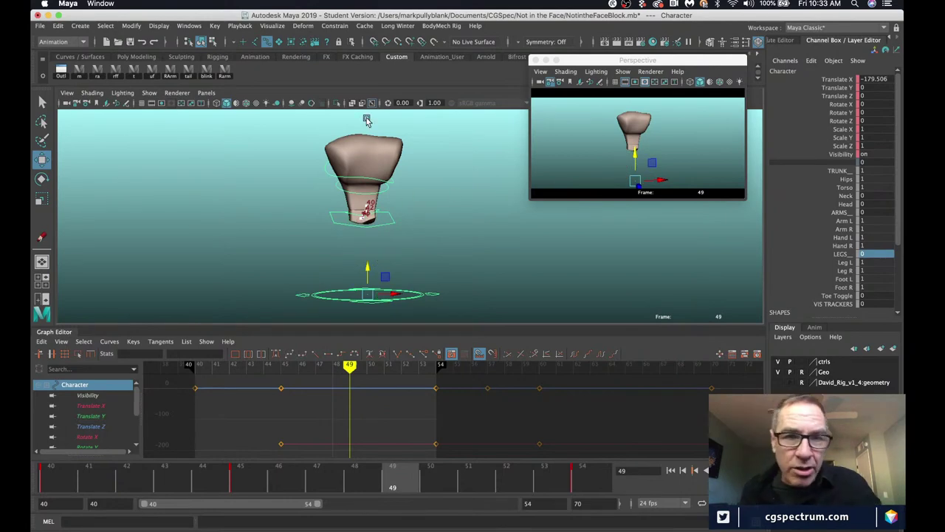
Play the isolated torso animation from frame 40, examine it from the side, and return to frame 40.
{"action": "left_click", "coordinate": [59, 480]}
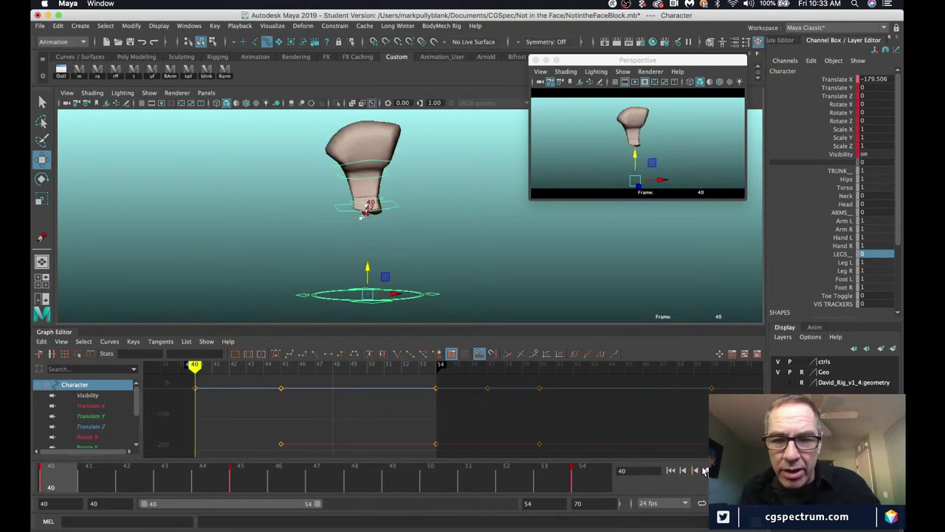
{"action": "left_click", "coordinate": [695, 471]}
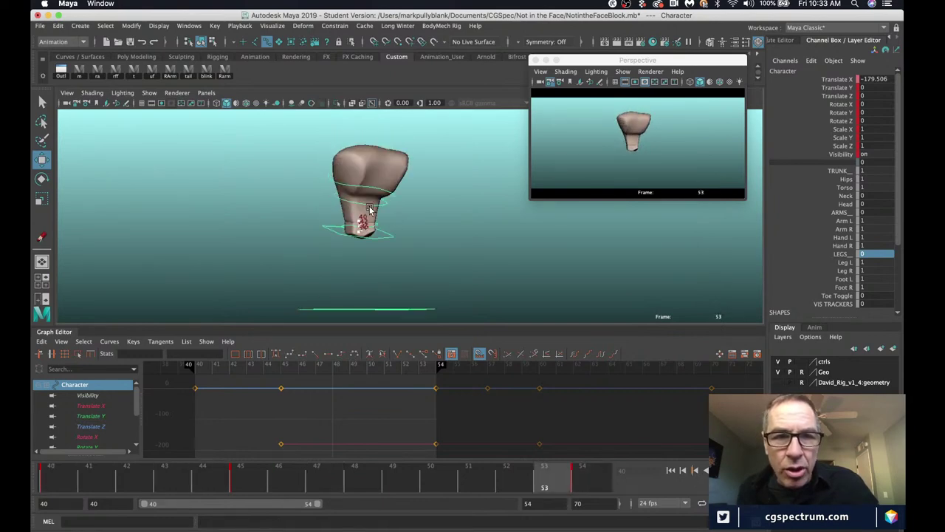
{"action": "key", "text": "Escape"}
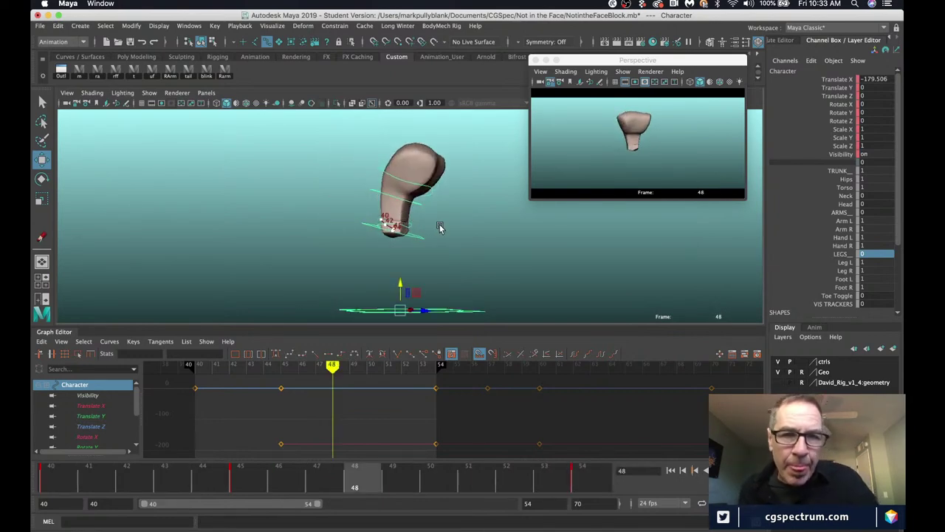
{"action": "left_click", "coordinate": [74, 482]}
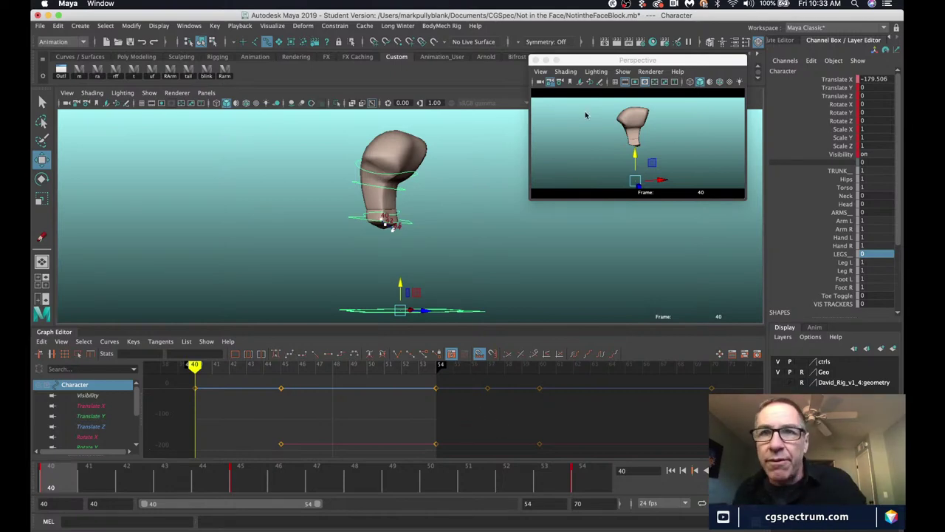
Select the Spine_Torso_IK control at frame 40, try rotating it about X, and undo the rotation.
{"action": "key", "text": "e"}
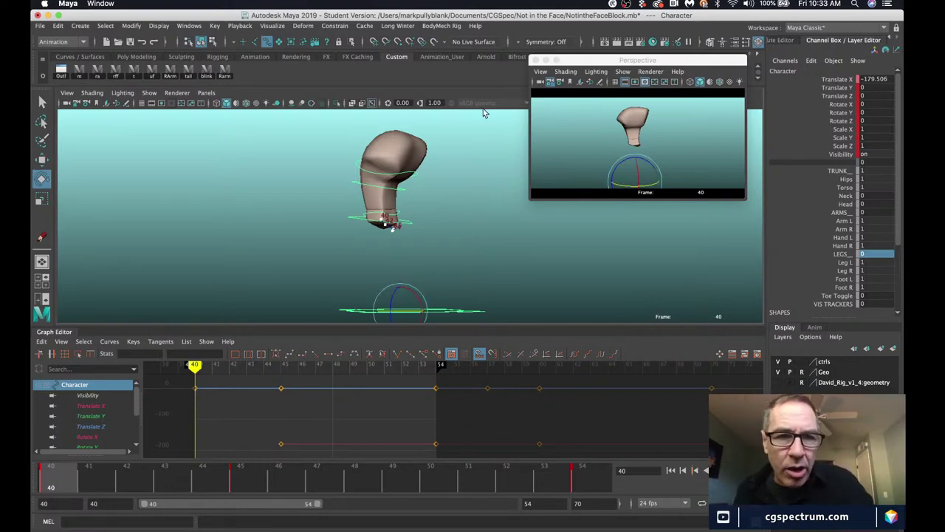
{"action": "left_click", "coordinate": [396, 180]}
{"action": "left_click_drag", "start_coordinate": [410, 177], "coordinate": [412, 164]}
{"action": "key", "text": "z"}
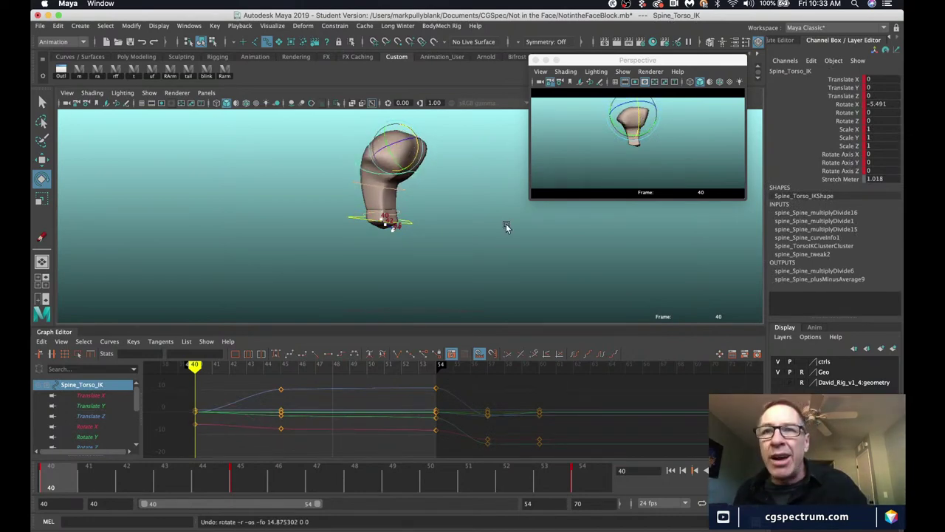
Try moving the Spine_Torso_IK control vertically at frame 40 and undo the move.
{"action": "key", "text": "w"}
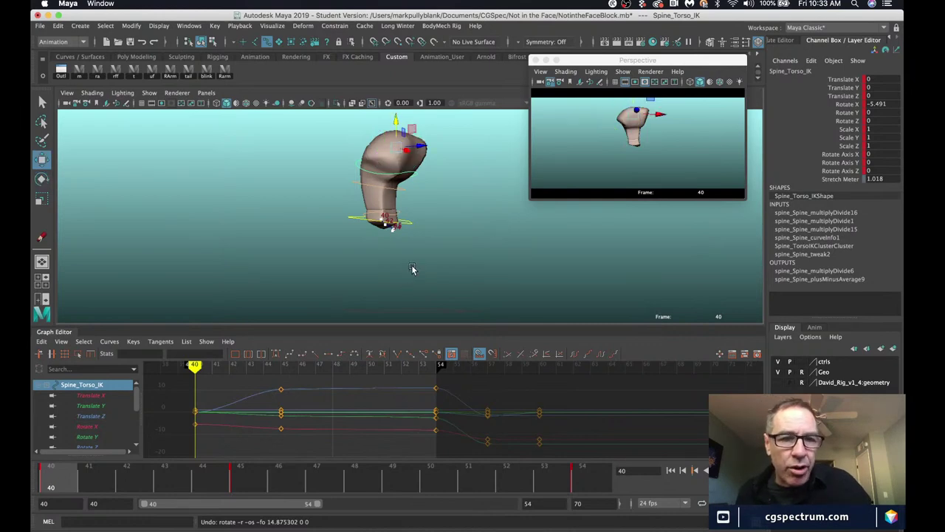
{"action": "left_click_drag", "start_coordinate": [403, 170], "coordinate": [395, 133]}
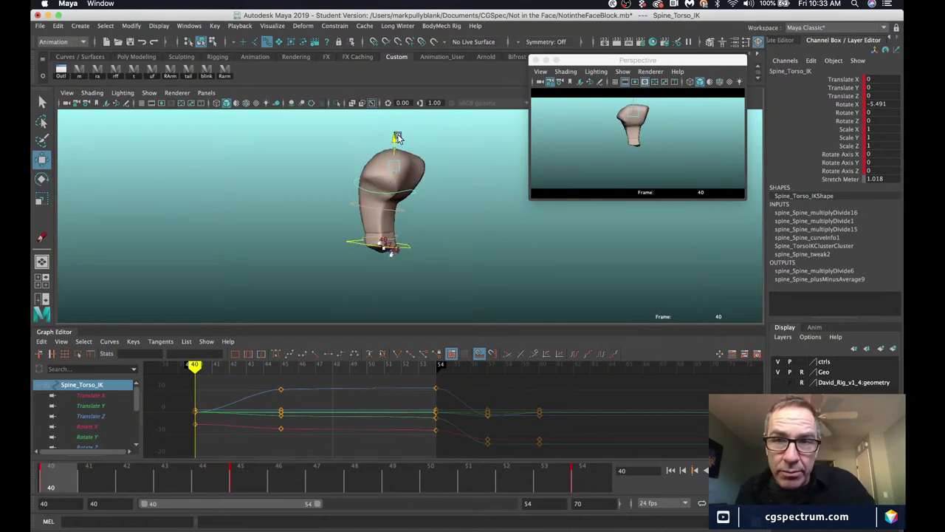
{"action": "key", "text": "z"}
At frame 43, raise Spine_Torso_IK to a Translate Y of about 0.239, set a key, and step through the neighbouring keys.
{"action": "left_click_drag", "start_coordinate": [221, 367], "coordinate": [225, 367]}
{"action": "key", "text": "alt+period"}
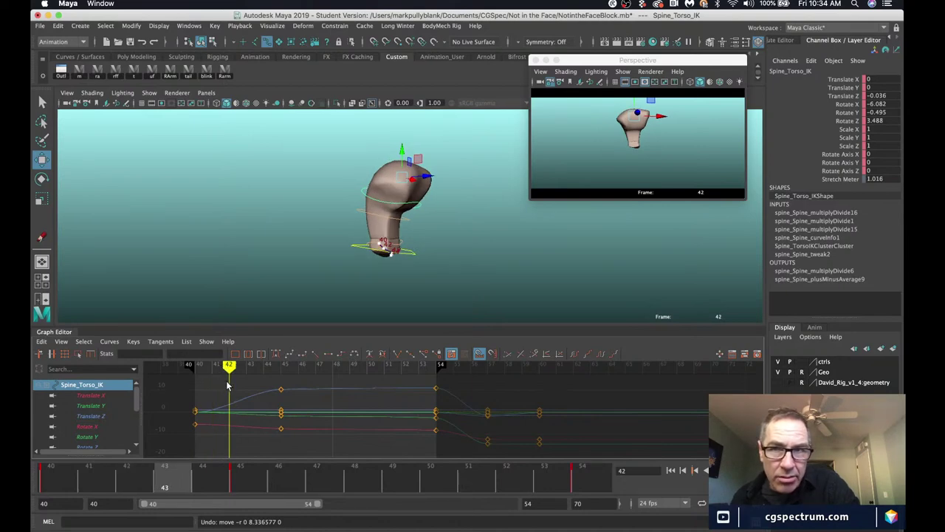
{"action": "left_click_drag", "start_coordinate": [413, 158], "coordinate": [414, 155]}
{"action": "key", "text": "s"}
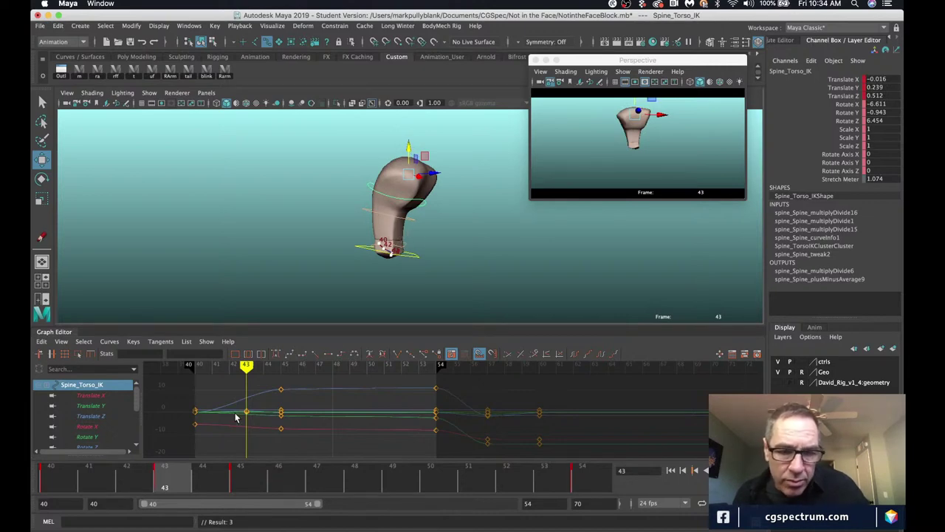
{"action": "key", "text": "comma"}
{"action": "key", "text": "period"}
{"action": "key", "text": "period"}
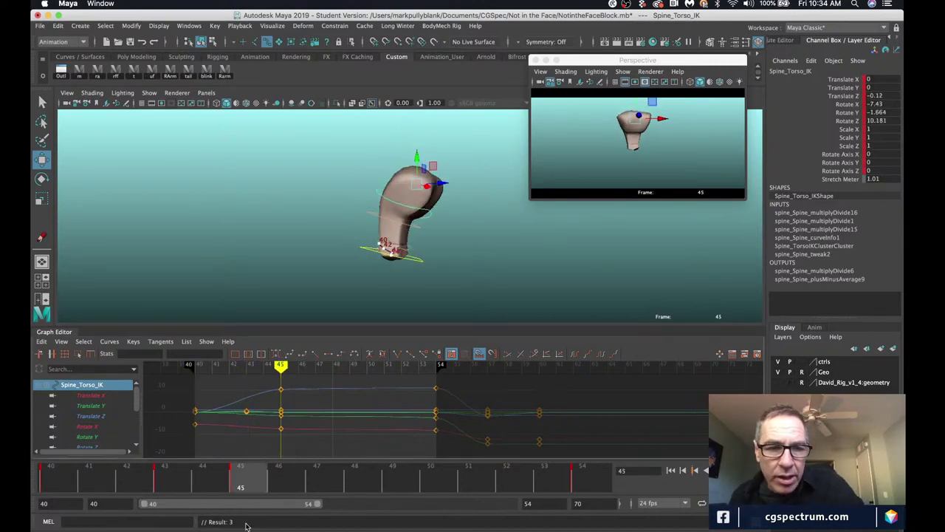
Retime the Spine_Torso_IK keys at frame 45 to frame 46 and scrub through the torso motion.
{"action": "left_click", "coordinate": [249, 480], "text": "shift"}
{"action": "left_click_drag", "start_coordinate": [249, 481], "coordinate": [285, 481]}
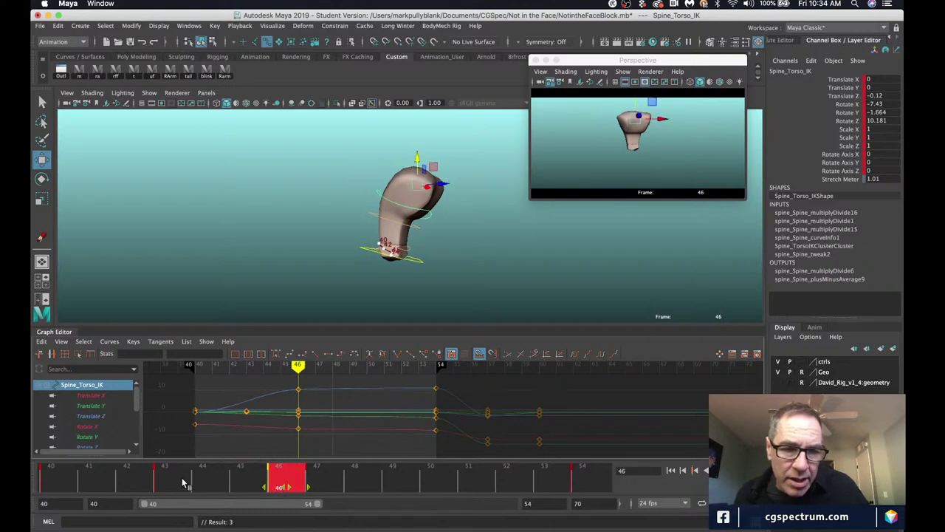
{"action": "left_click_drag", "start_coordinate": [159, 484], "coordinate": [295, 505]}
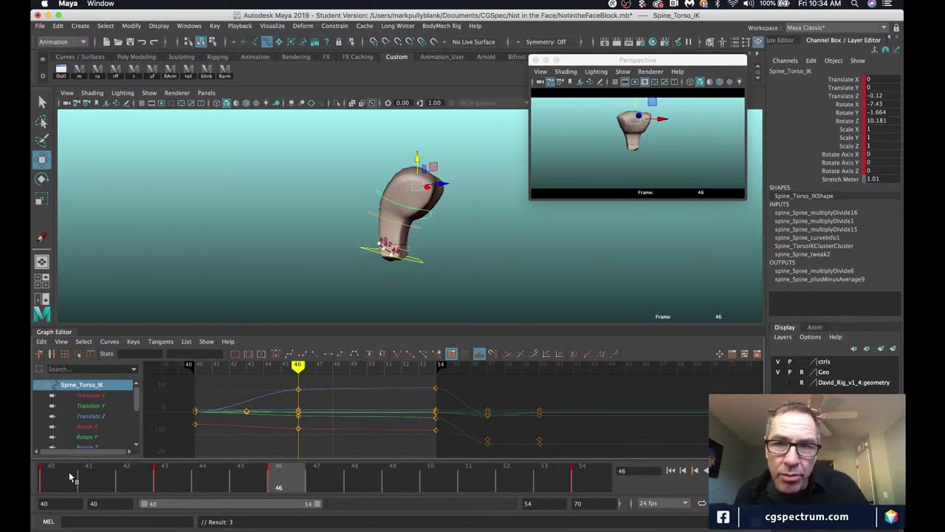
{"action": "left_click_drag", "start_coordinate": [70, 477], "coordinate": [204, 490]}
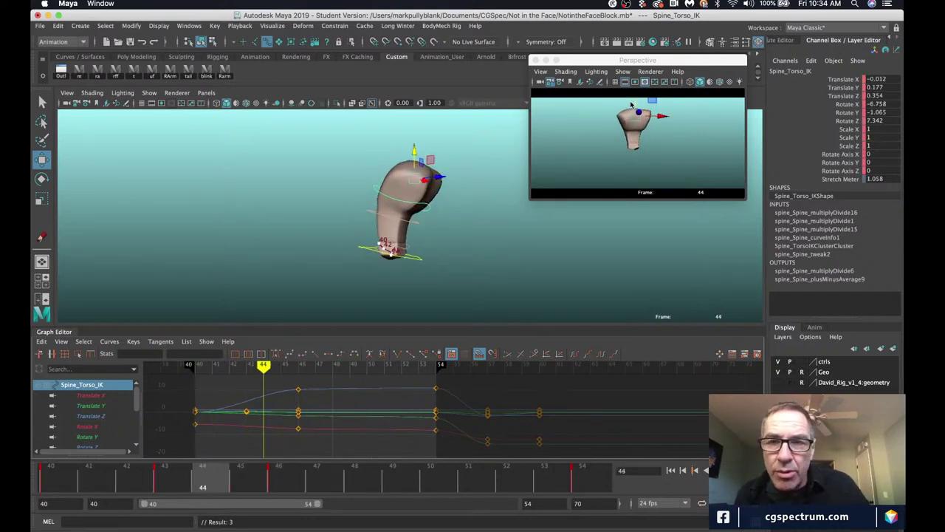
Playblast the Perspective view over frames 40 to 54, enlarge the resulting movie window, and play it in QuickTime Player.
{"action": "left_click", "coordinate": [574, 130]}
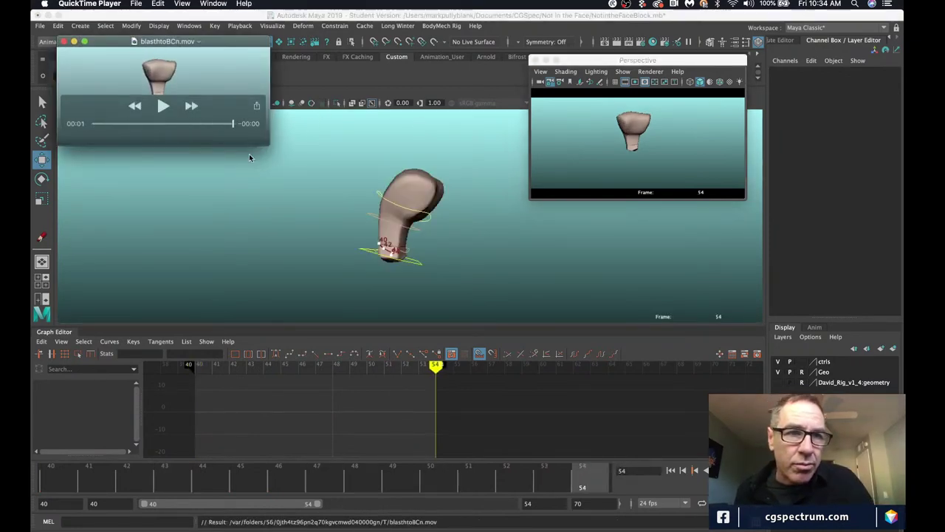
{"action": "left_click_drag", "start_coordinate": [264, 143], "coordinate": [499, 262]}
{"action": "key", "text": "space"}
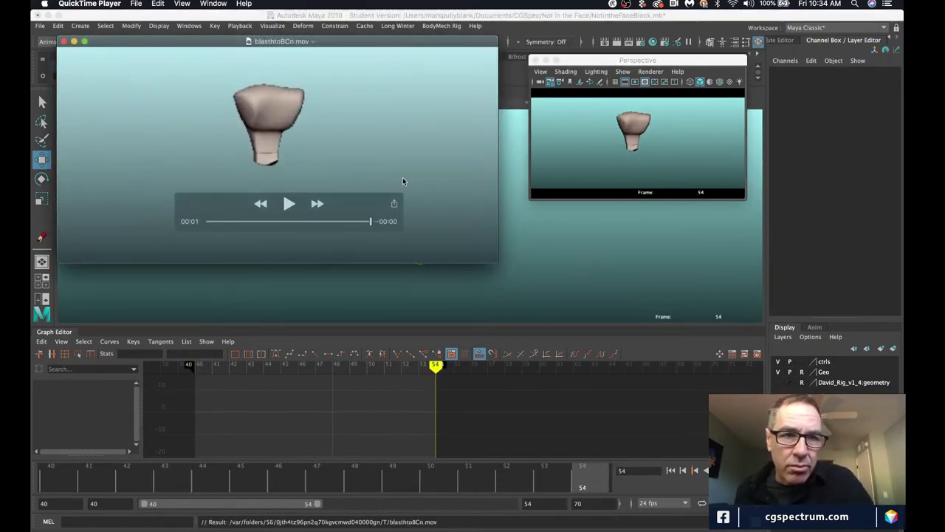
{"action": "key", "text": "space"}
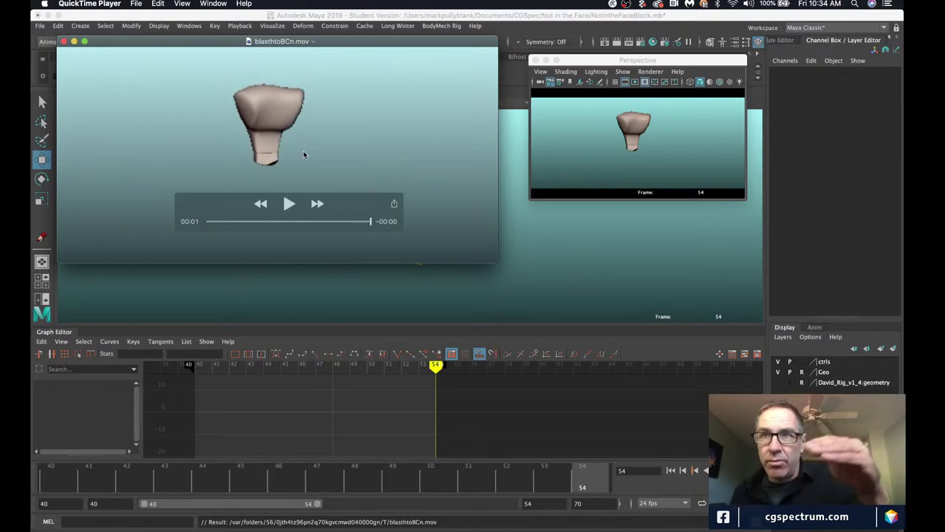
Close the playblast movie, key Spine_Torso_IK at frame 48, and lower it at frame 46 to a Translate Y of about -0.113.
{"action": "left_click", "coordinate": [64, 42]}
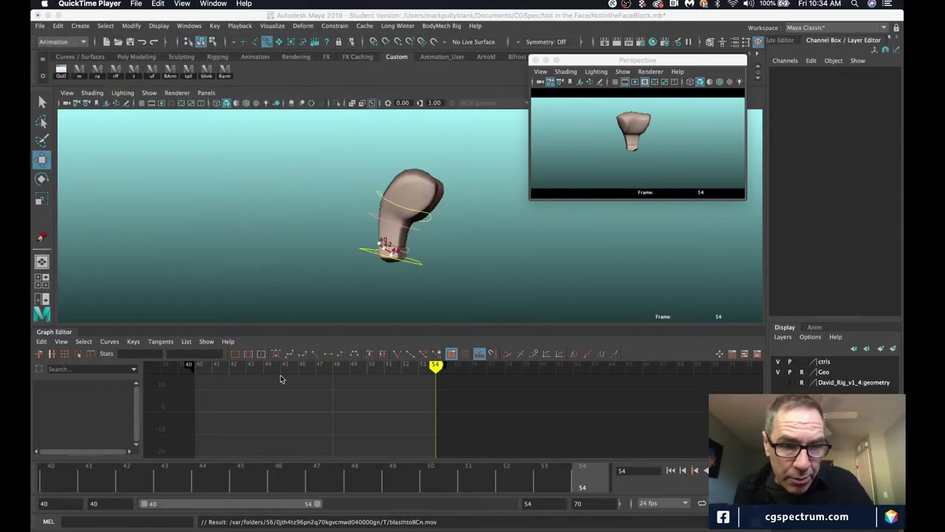
{"action": "left_click", "coordinate": [395, 207]}
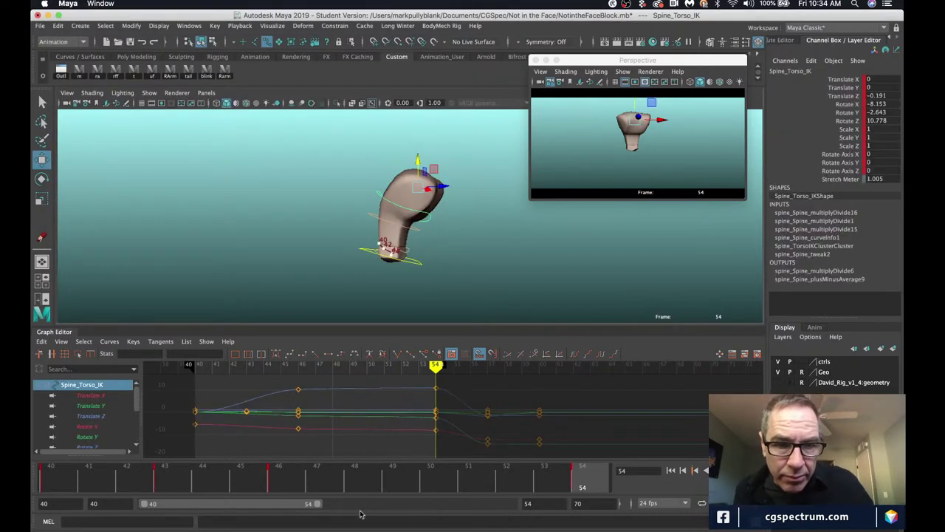
{"action": "left_click", "coordinate": [294, 483]}
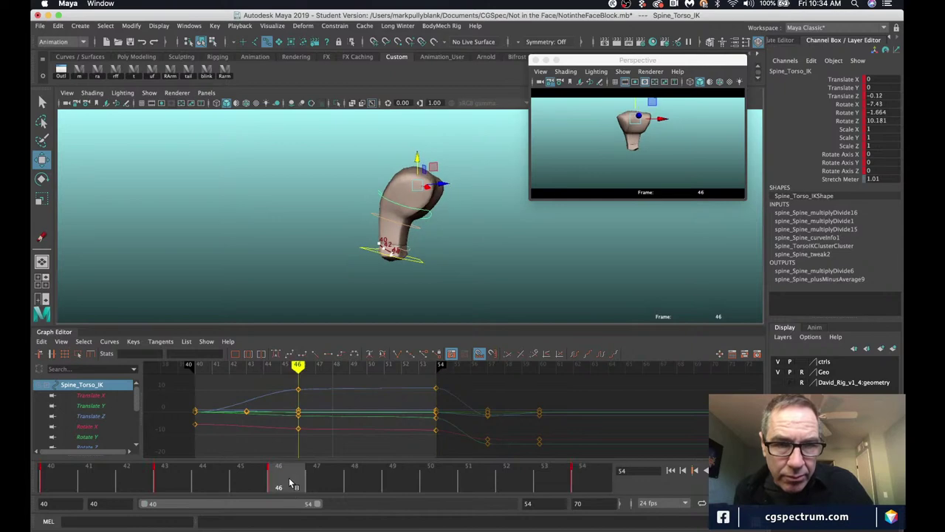
{"action": "left_click", "coordinate": [356, 484]}
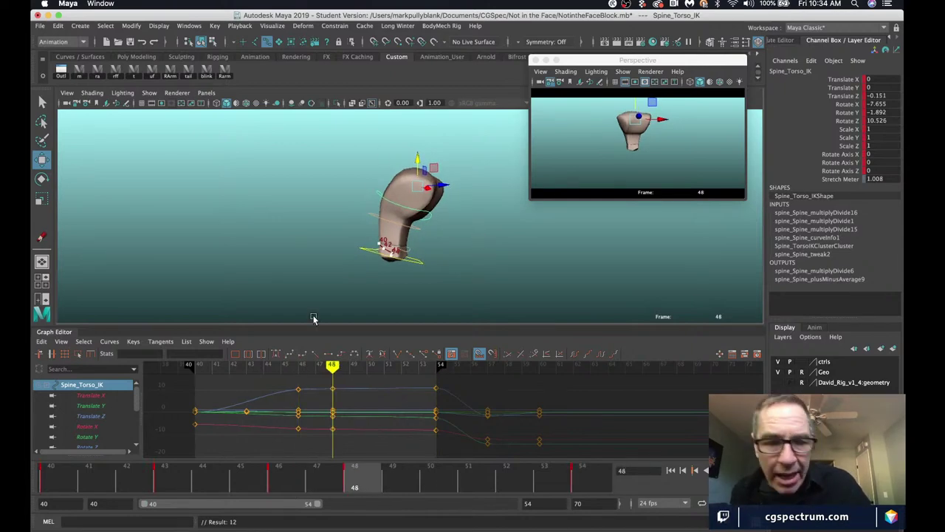
{"action": "left_click", "coordinate": [280, 482]}
{"action": "left_click_drag", "start_coordinate": [416, 159], "coordinate": [416, 164]}
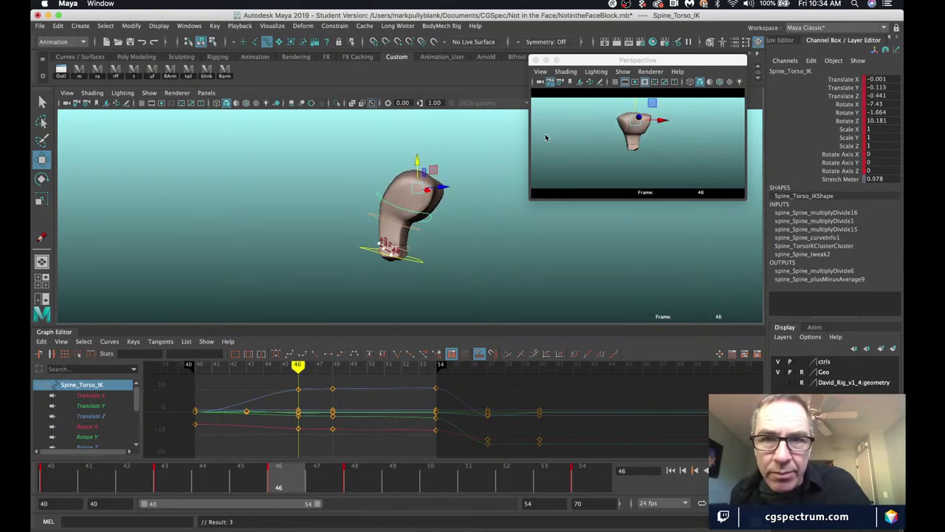
Playblast the Perspective view over frames 40 to 54, review the torso motion in the enlarged movie, and close it.
{"action": "key", "text": "alt+p"}
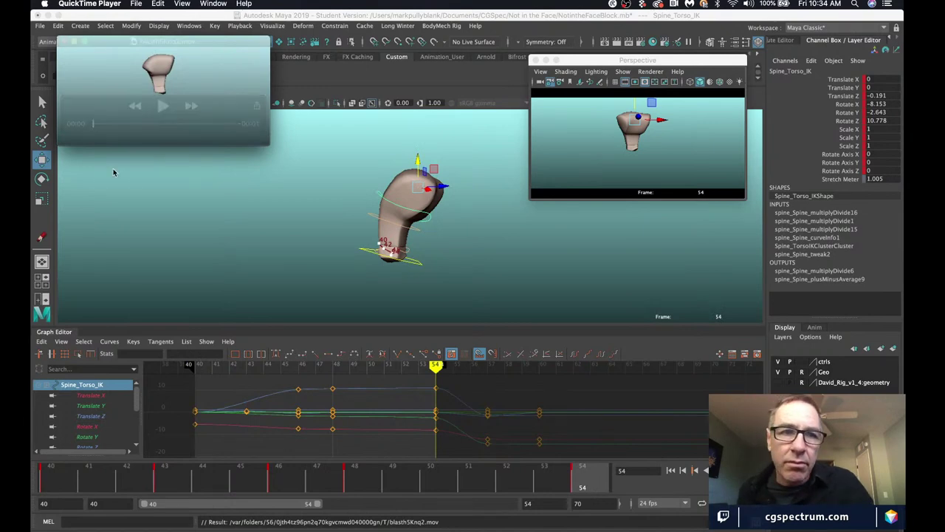
{"action": "left_click_drag", "start_coordinate": [270, 150], "coordinate": [592, 312]}
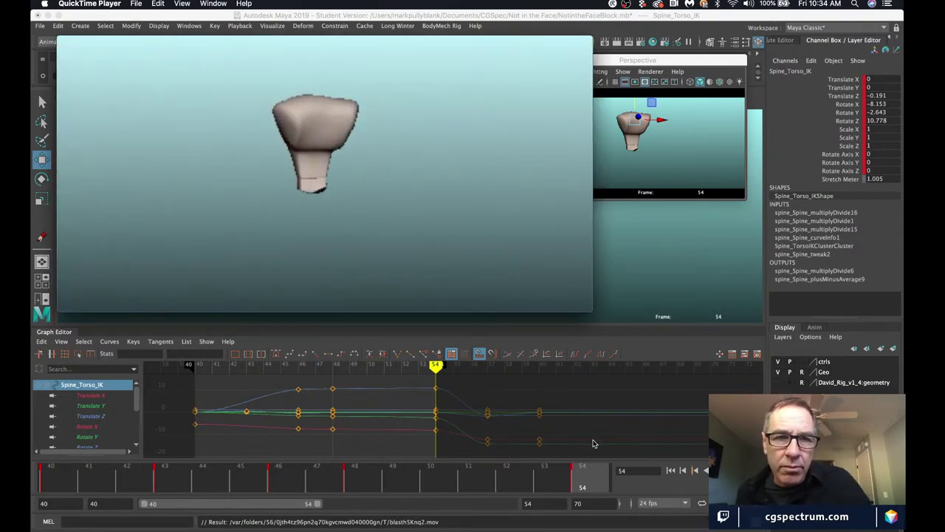
{"action": "key", "text": "space"}
{"action": "key", "text": "space"}
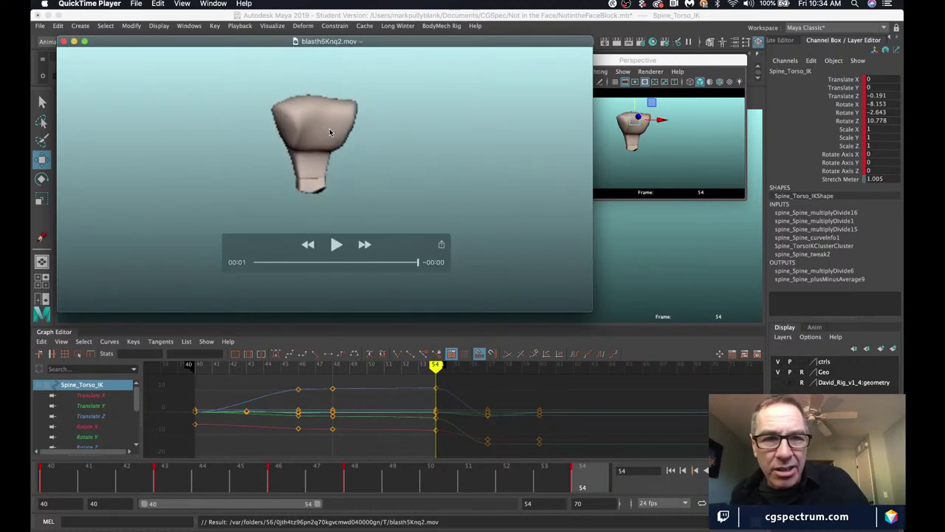
{"action": "key", "text": "space"}
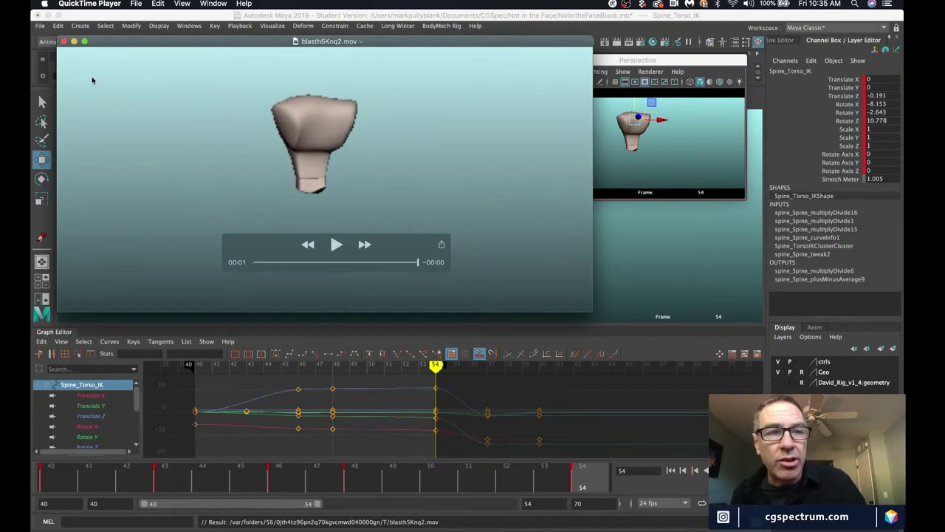
{"action": "left_click", "coordinate": [63, 42]}
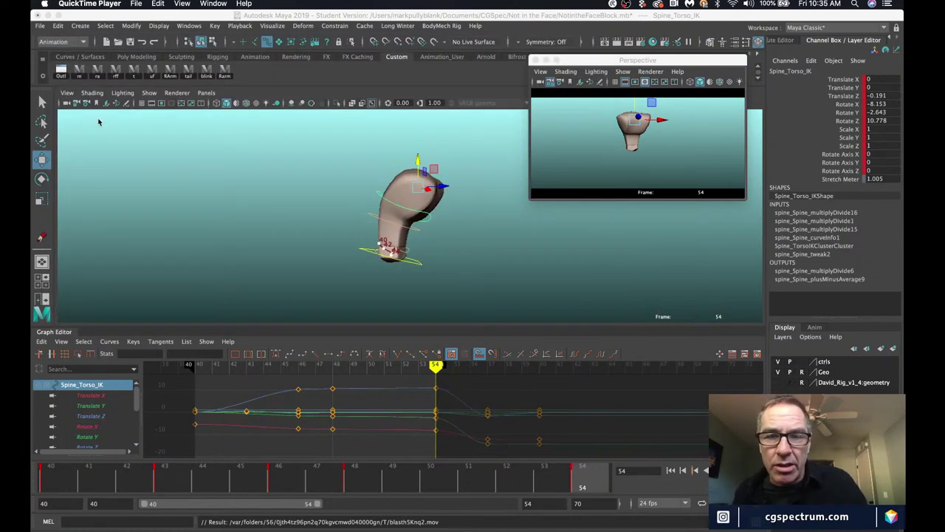
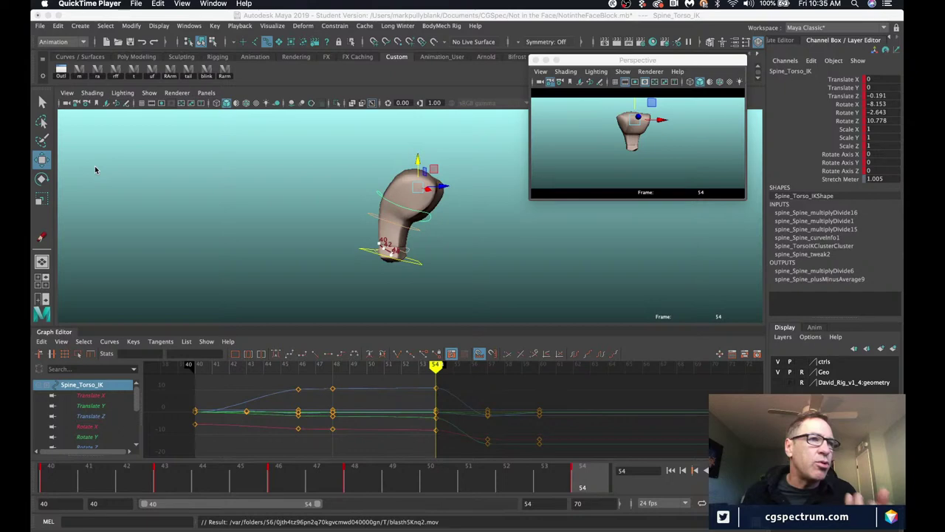
Return to frame 40 and play the animation in the viewports to check the body motion, stopping the playback.
{"action": "mouse_move", "coordinate": [33, 191]}
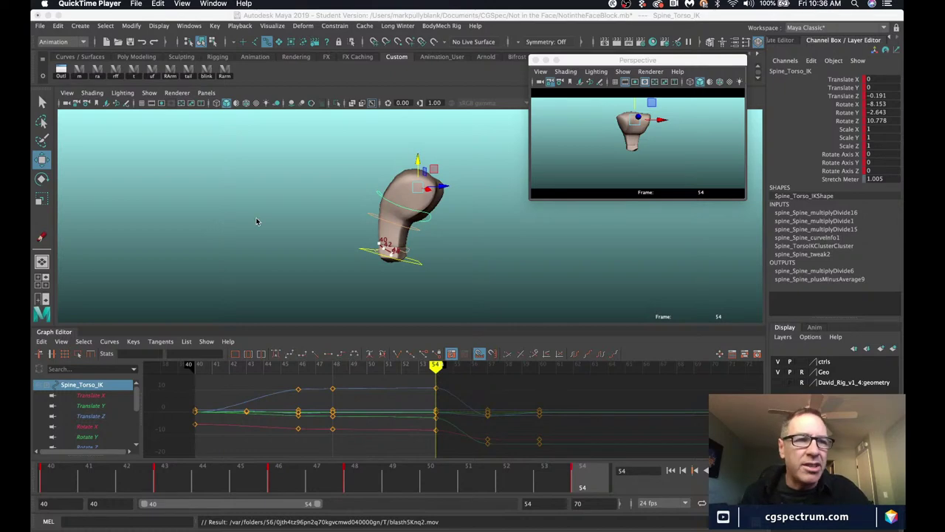
{"action": "left_click", "coordinate": [60, 487]}
{"action": "left_click", "coordinate": [61, 487]}
{"action": "key", "text": "alt+v"}
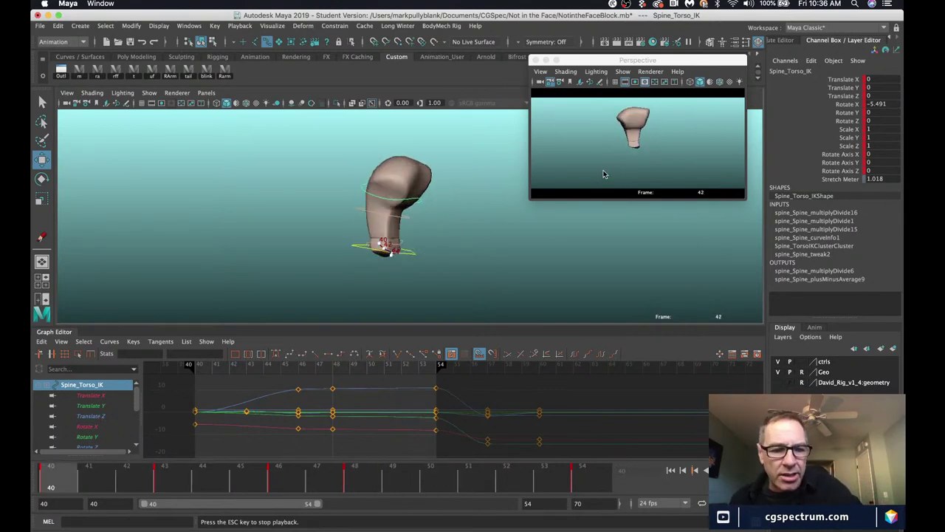
{"action": "left_click", "coordinate": [635, 145]}
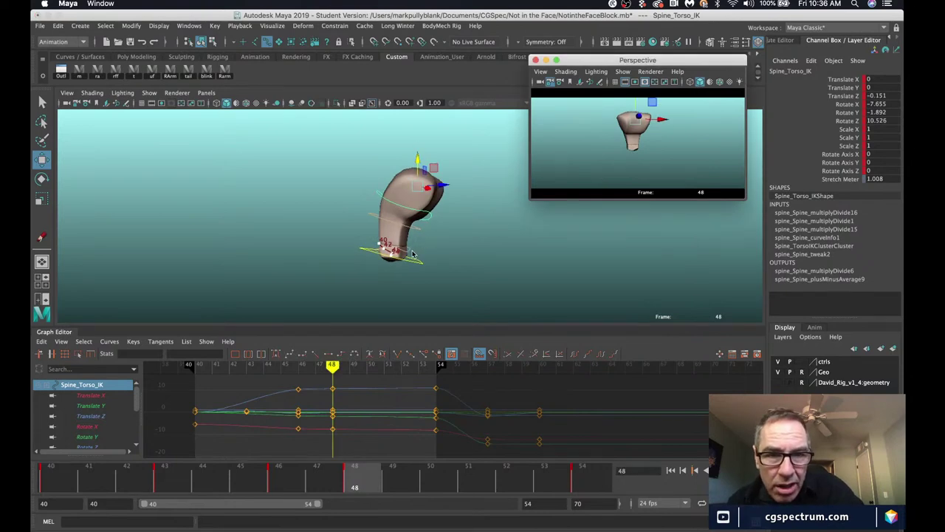
Delete motionTrail1Handle from the scene using the Outliner and close the Outliner.
{"action": "left_click", "coordinate": [412, 256]}
{"action": "left_click", "coordinate": [61, 71]}
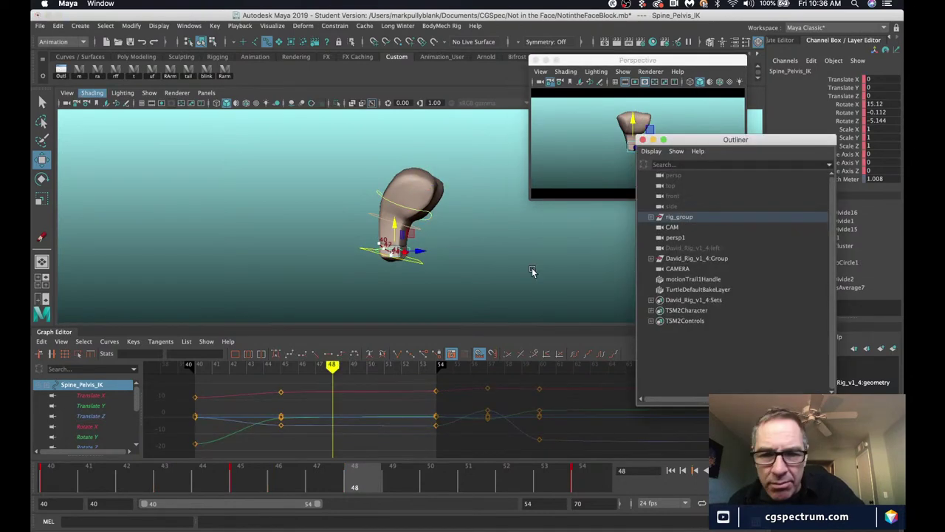
{"action": "left_click", "coordinate": [685, 280]}
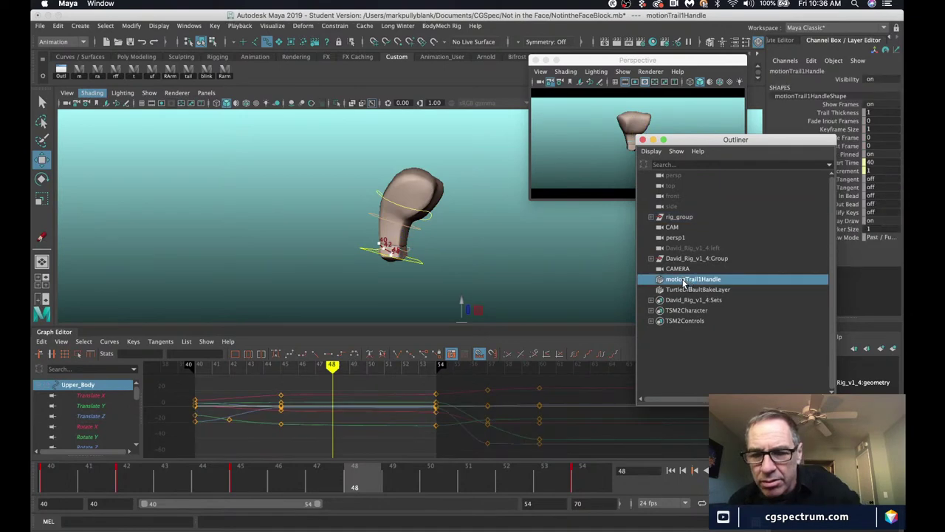
{"action": "key", "text": "Delete"}
{"action": "left_click", "coordinate": [642, 140]}
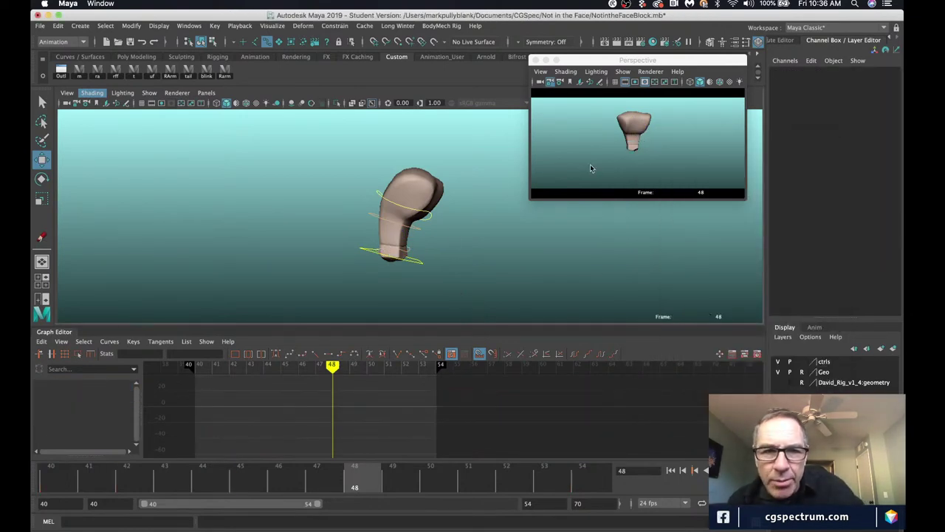
Retime the Spine_Pelvis_IK keys at frame 45 to frame 46.
{"action": "left_click", "coordinate": [408, 255]}
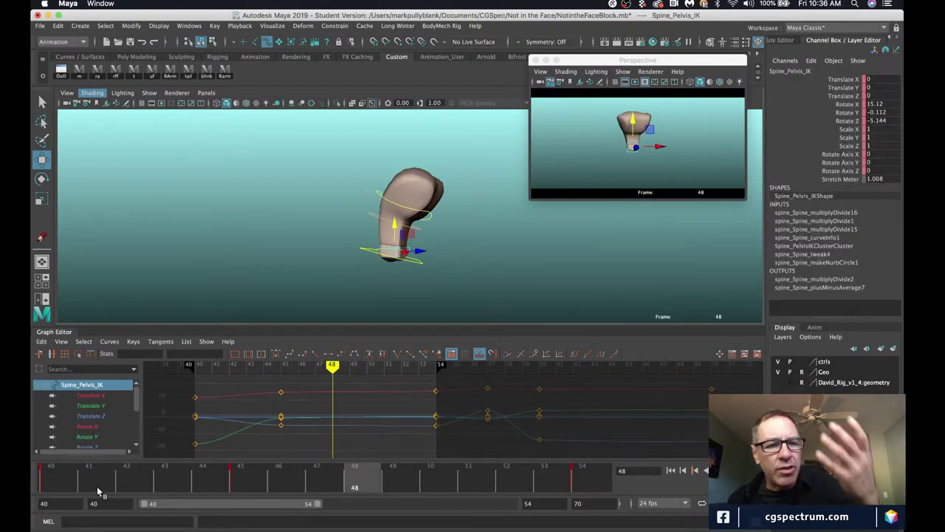
{"action": "left_click", "coordinate": [242, 480], "text": "shift"}
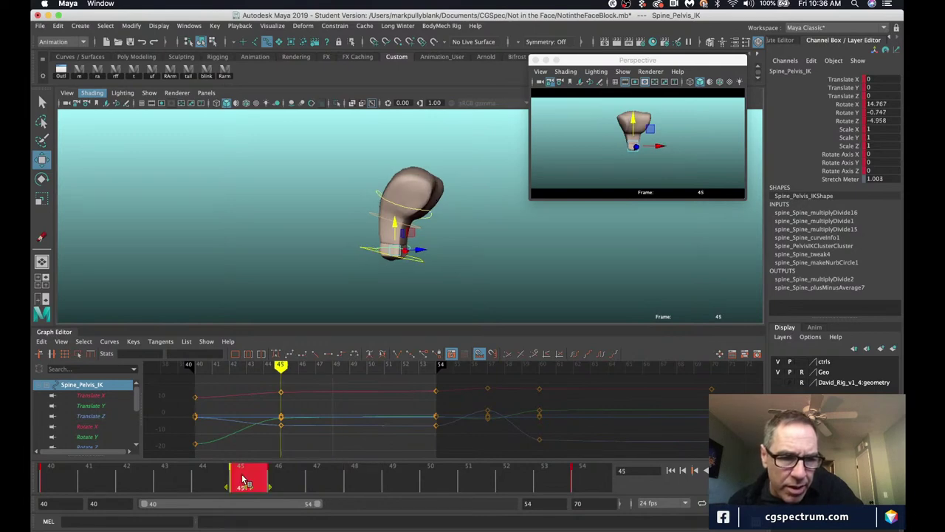
{"action": "left_click_drag", "start_coordinate": [238, 487], "coordinate": [277, 487]}
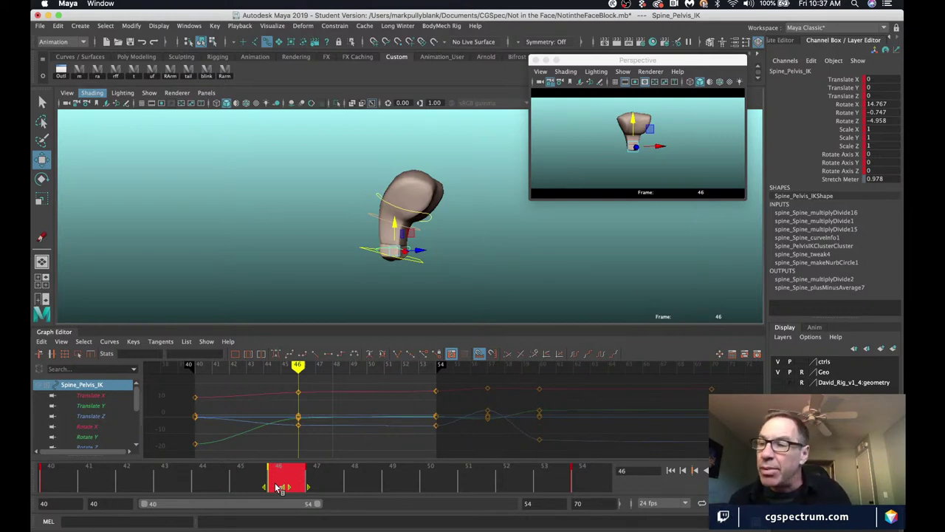
At frame 43, raise Spine_Pelvis_IK to a Translate Y of about 0.39 and set a key on it.
{"action": "left_click", "coordinate": [65, 481]}
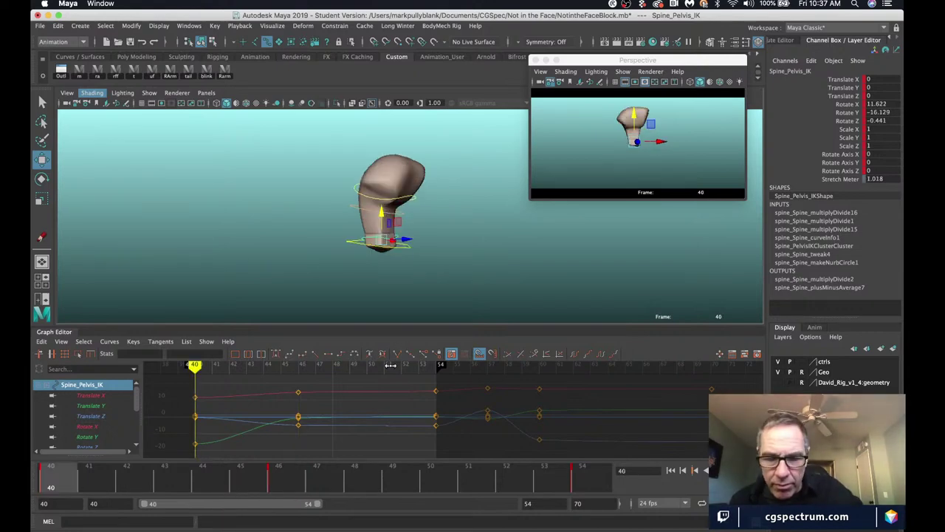
{"action": "left_click", "coordinate": [381, 198]}
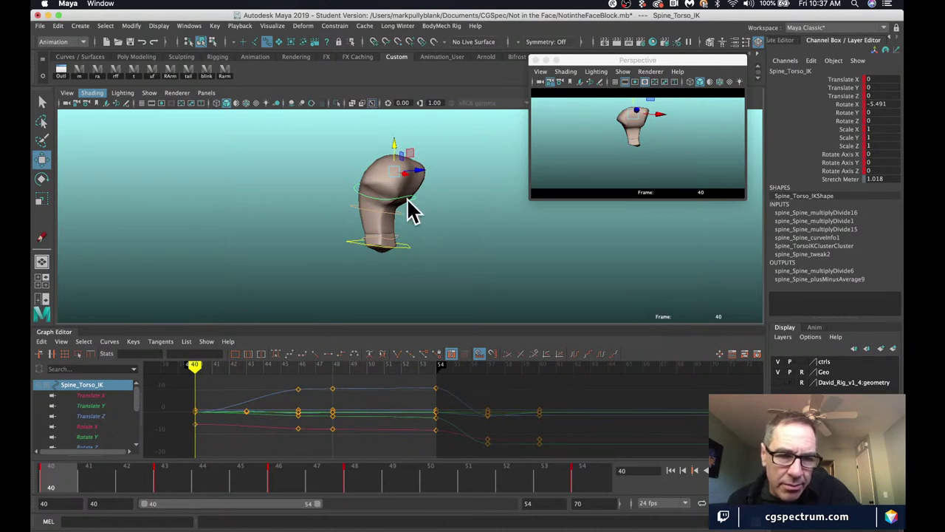
{"action": "left_click", "coordinate": [167, 487]}
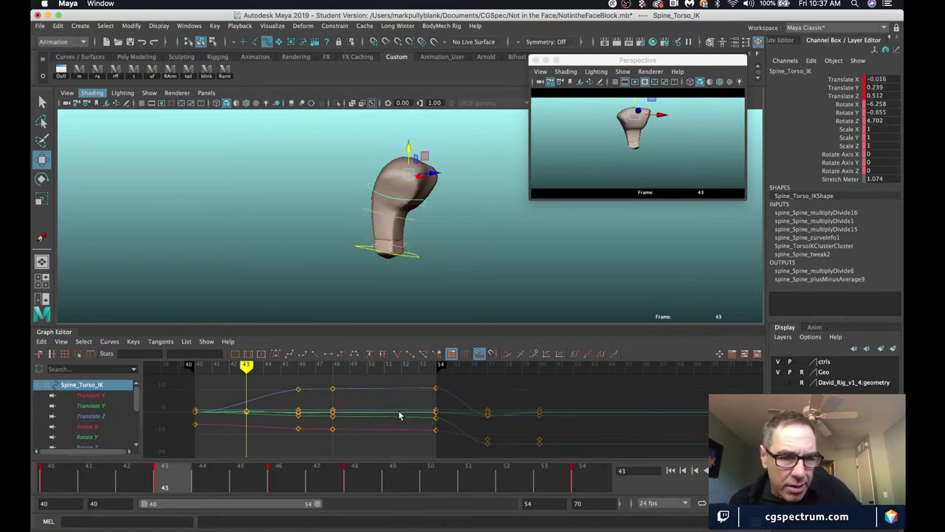
{"action": "left_click", "coordinate": [390, 246]}
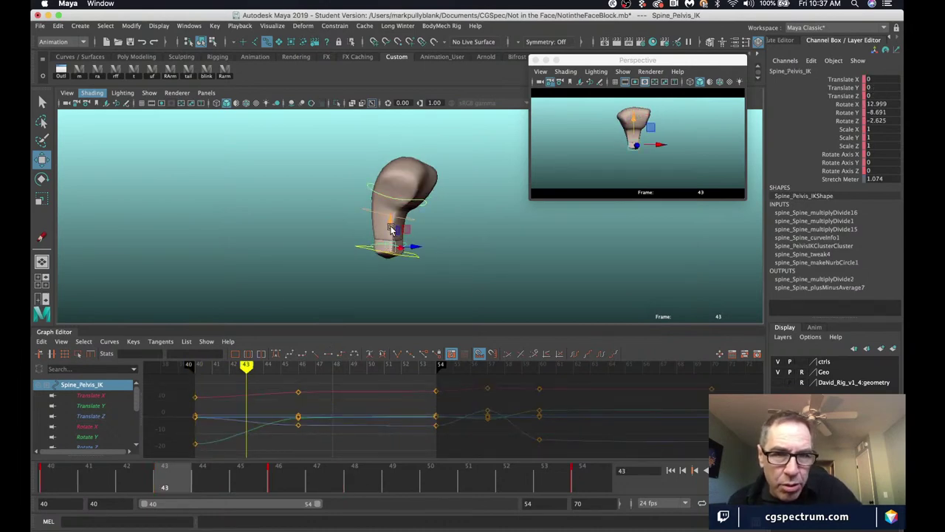
{"action": "left_click_drag", "start_coordinate": [390, 224], "coordinate": [393, 223]}
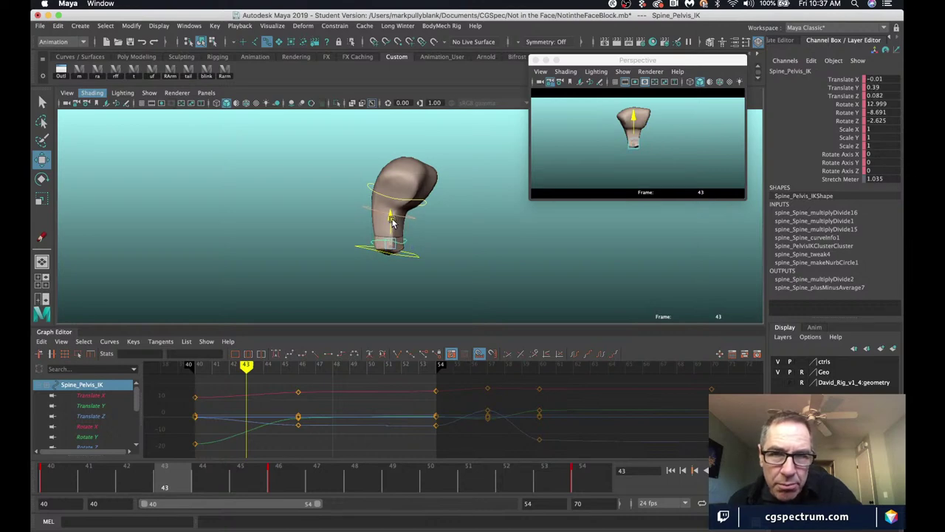
{"action": "key", "text": "s"}
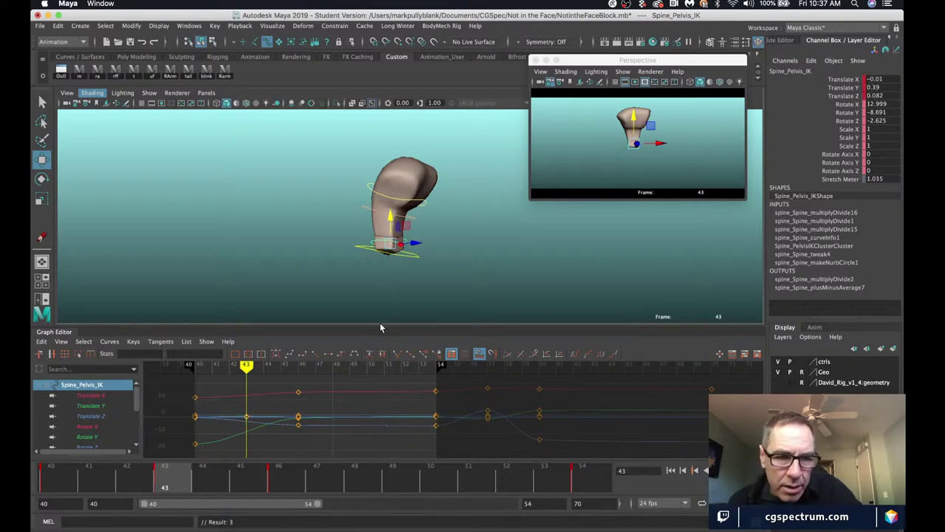
Find the frame 48 key of Spine_Torso_IK and set a matching key on Spine_Pelvis_IK at that frame.
{"action": "left_click", "coordinate": [383, 194]}
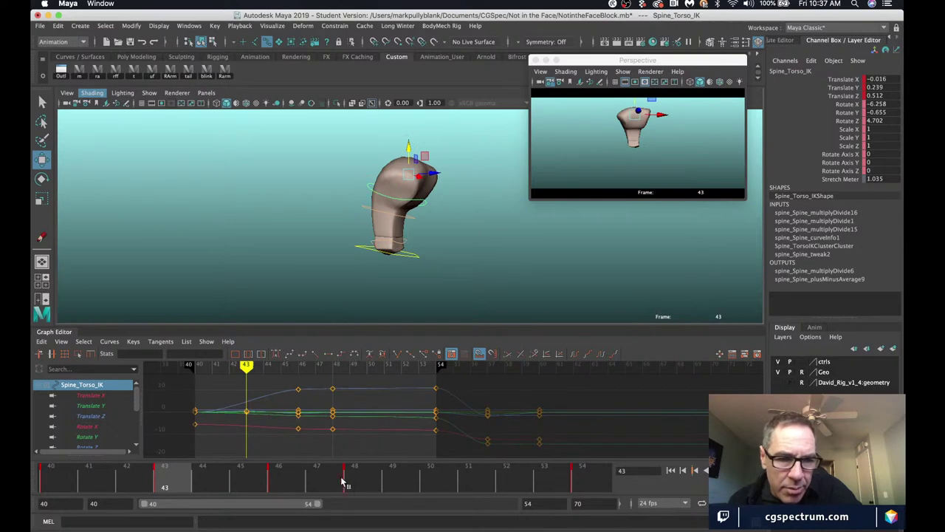
{"action": "key", "text": "period"}
{"action": "key", "text": "period"}
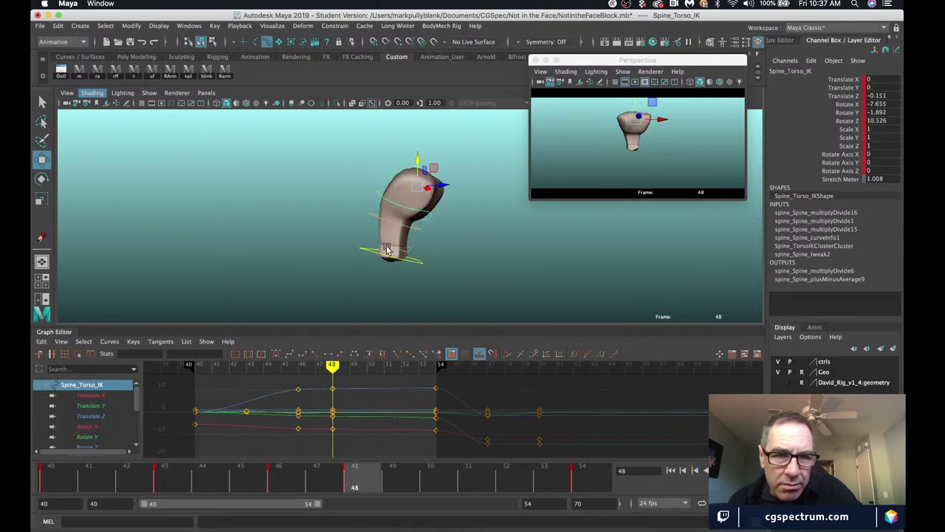
{"action": "left_click", "coordinate": [404, 255]}
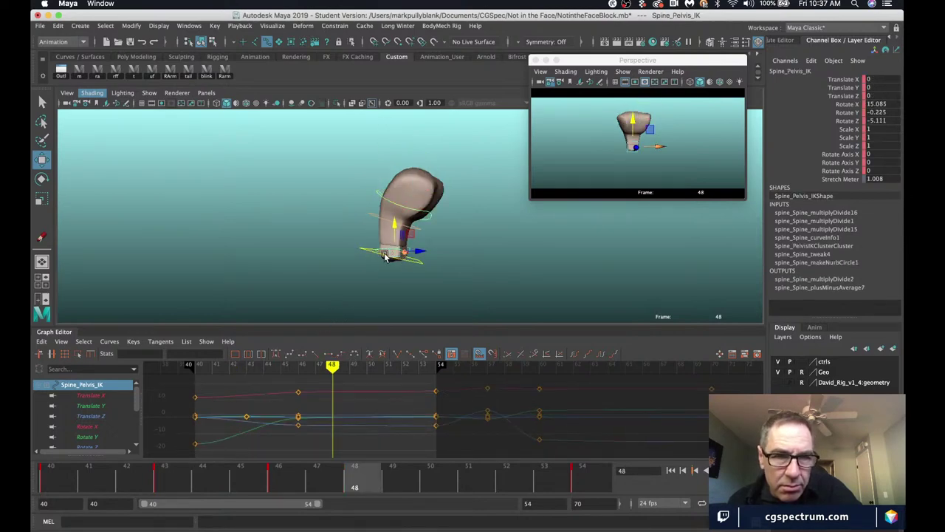
{"action": "key", "text": "s"}
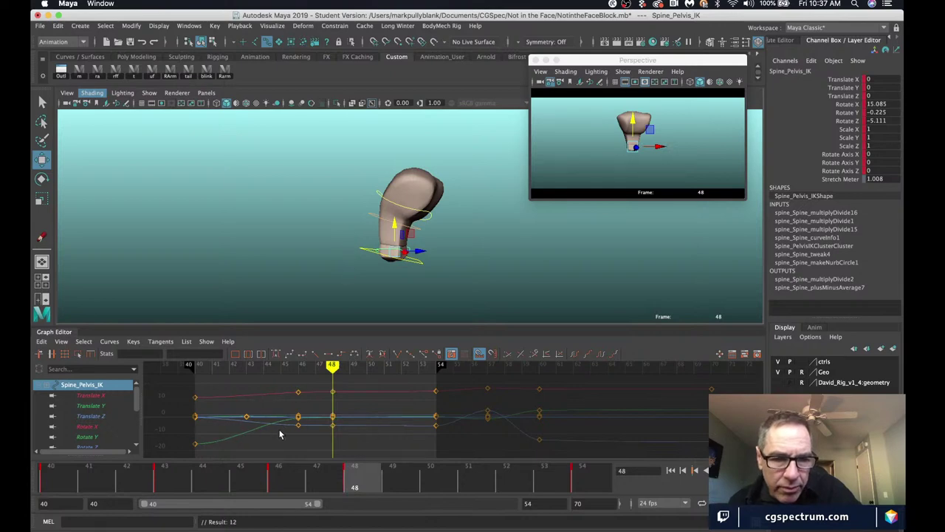
Scrub through the pelvis motion, then reduce Spine_Pelvis_IK's Translate Y at frame 43 to about 0.167 and key its translation.
{"action": "left_click", "coordinate": [281, 473]}
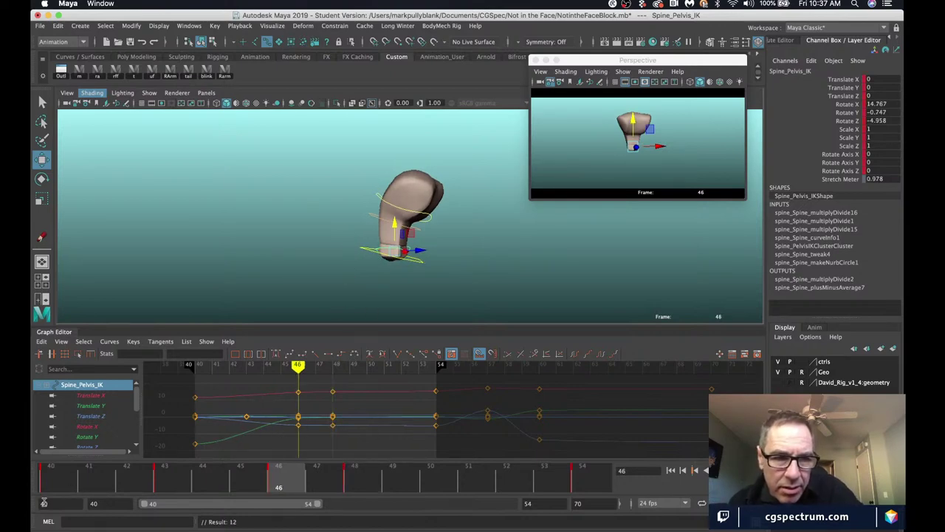
{"action": "left_click_drag", "start_coordinate": [50, 480], "coordinate": [89, 480]}
{"action": "key", "text": "alt+period"}
{"action": "key", "text": "alt+period"}
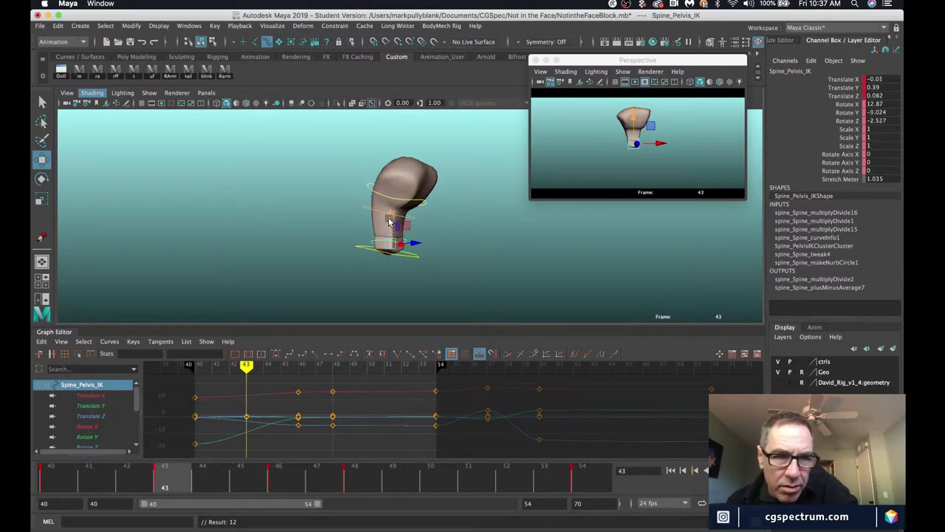
{"action": "left_click_drag", "start_coordinate": [390, 221], "coordinate": [391, 218]}
{"action": "key", "text": "shift+w"}
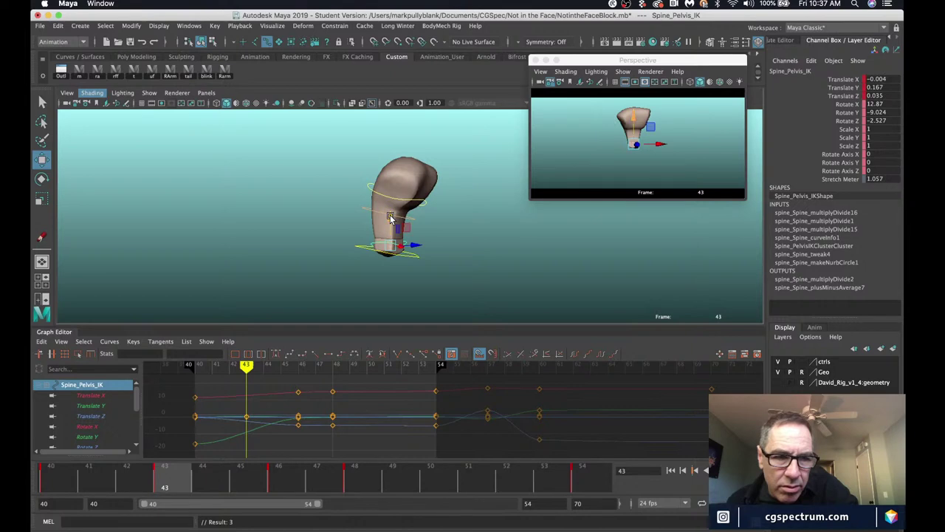
Isolate the Translate Y curve of Spine_Pelvis_IK in the Graph Editor and step through its frames to check the motion.
{"action": "left_click", "coordinate": [80, 405]}
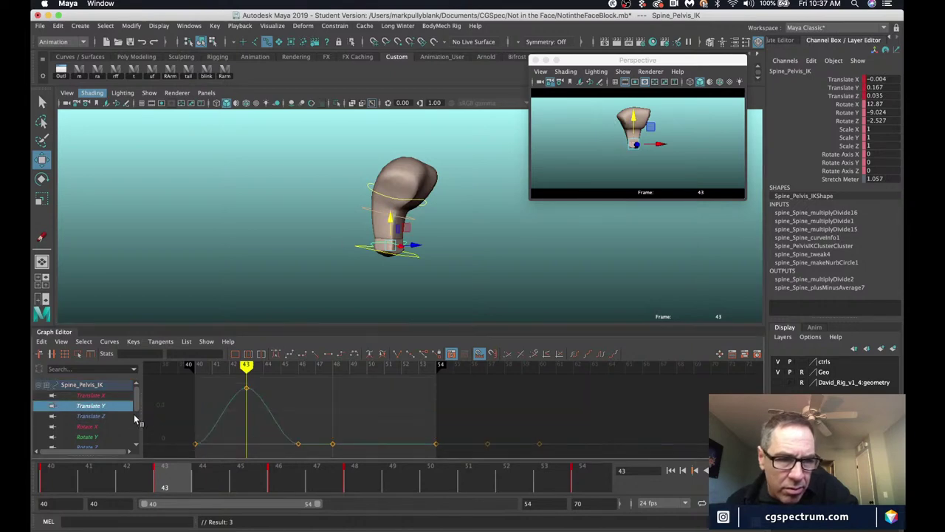
{"action": "key", "text": "alt+period"}
{"action": "key", "text": "alt+period"}
{"action": "key", "text": "alt+period"}
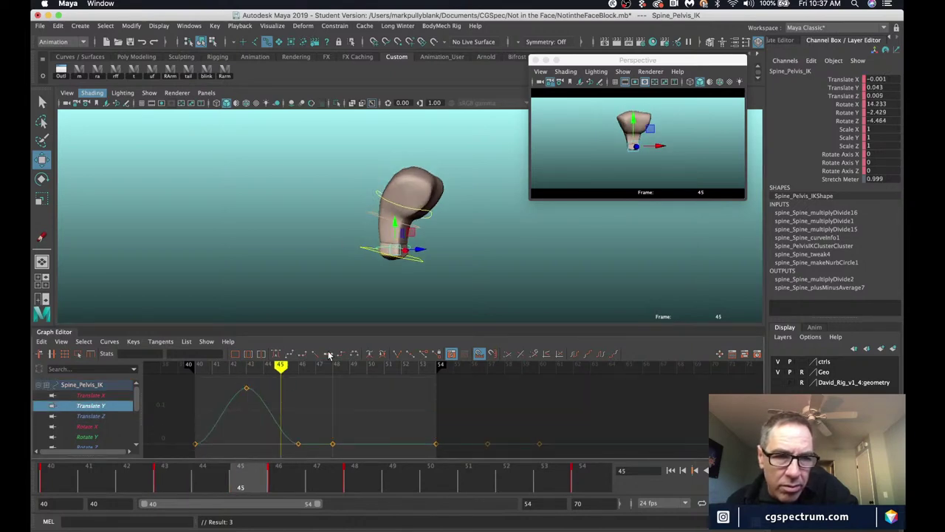
At frame 46, raise Spine_Pelvis_IK to a Translate Y of about 0.329 and step back to frame 40 to check the motion.
{"action": "left_click_drag", "start_coordinate": [397, 227], "coordinate": [393, 223]}
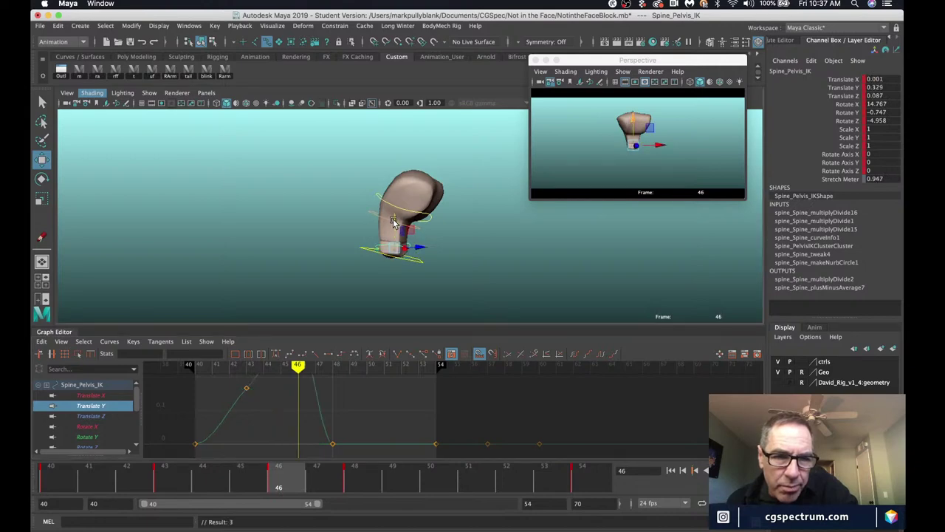
{"action": "left_click", "coordinate": [164, 479]}
{"action": "key", "text": "alt+comma"}
{"action": "key", "text": "alt+comma"}
{"action": "key", "text": "alt+comma"}
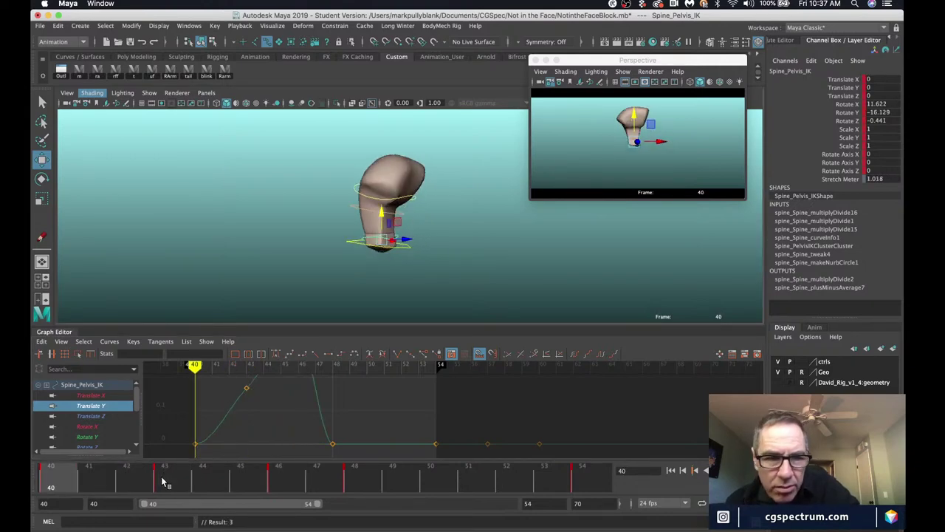
Lower the frame 43 Translate Y key of Spine_Pelvis_IK below zero, to about -0.336.
{"action": "left_click", "coordinate": [164, 479]}
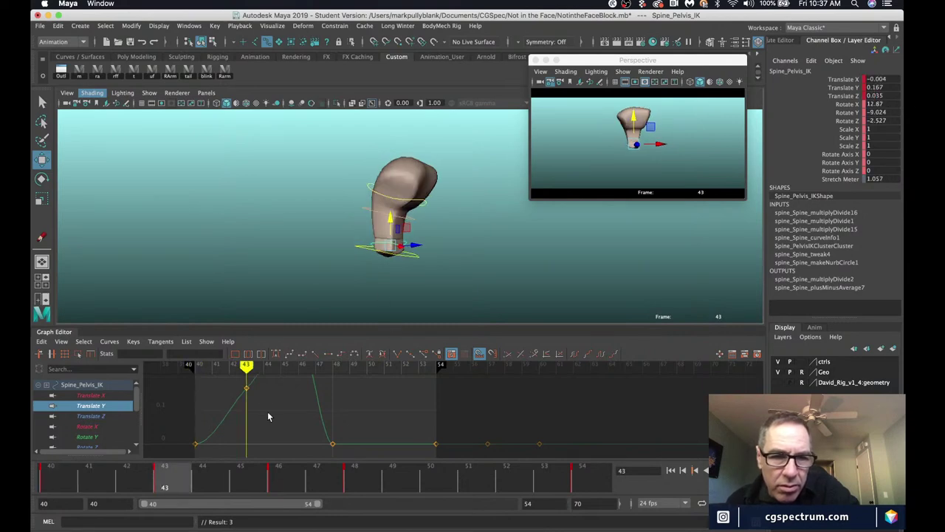
{"action": "left_click_drag", "start_coordinate": [268, 416], "coordinate": [231, 390]}
{"action": "double_click", "coordinate": [193, 353]}
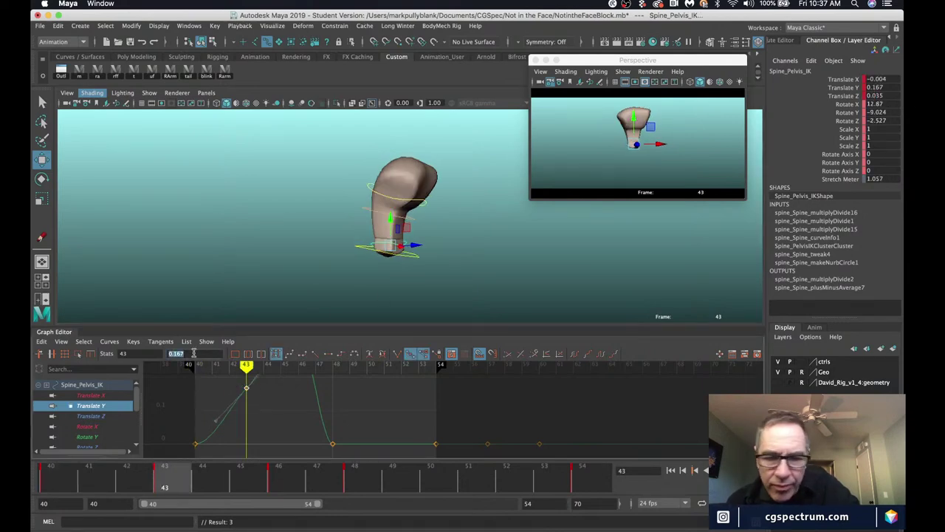
{"action": "type", "text": "0"}
{"action": "key", "text": "Return"}
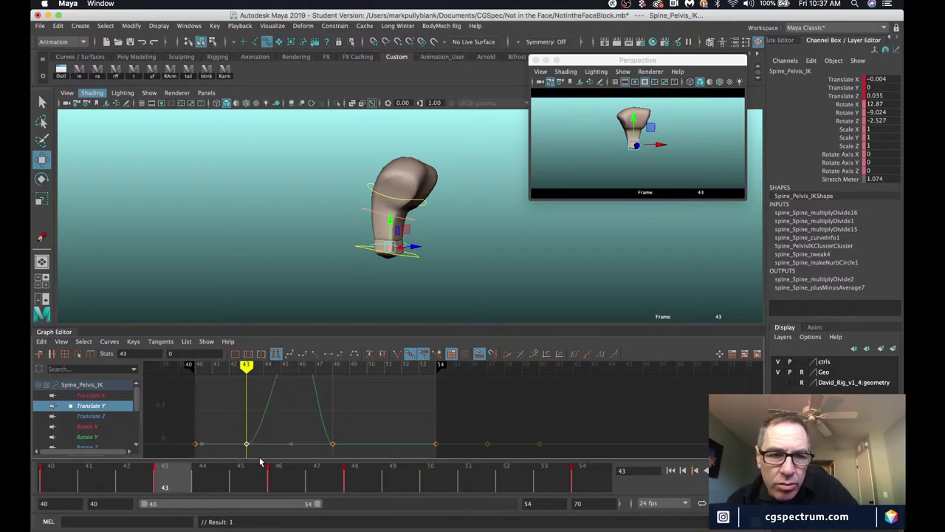
{"action": "middle_click_drag", "start_coordinate": [259, 432], "coordinate": [257, 529]}
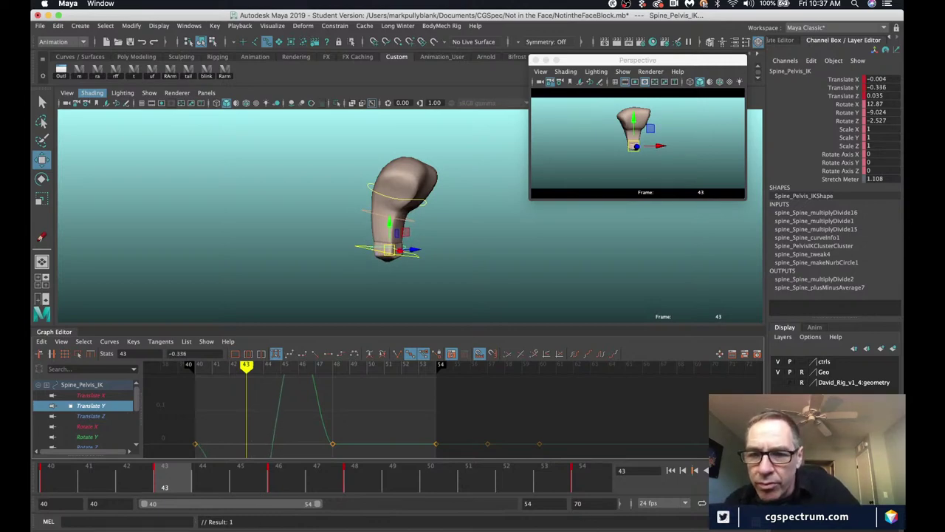
Playblast the torso and hip motion, then examine its first frames from the front of the character.
{"action": "key", "text": "alt+v"}
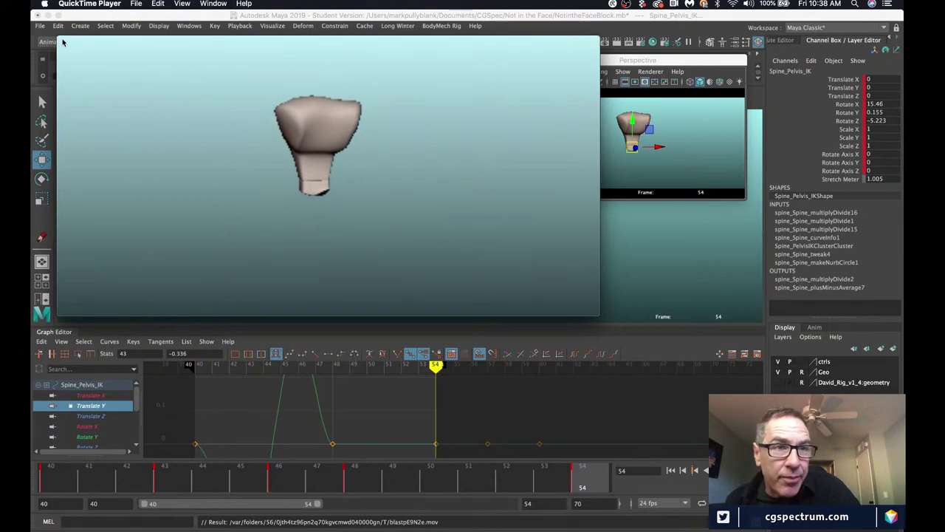
{"action": "left_click", "coordinate": [64, 42]}
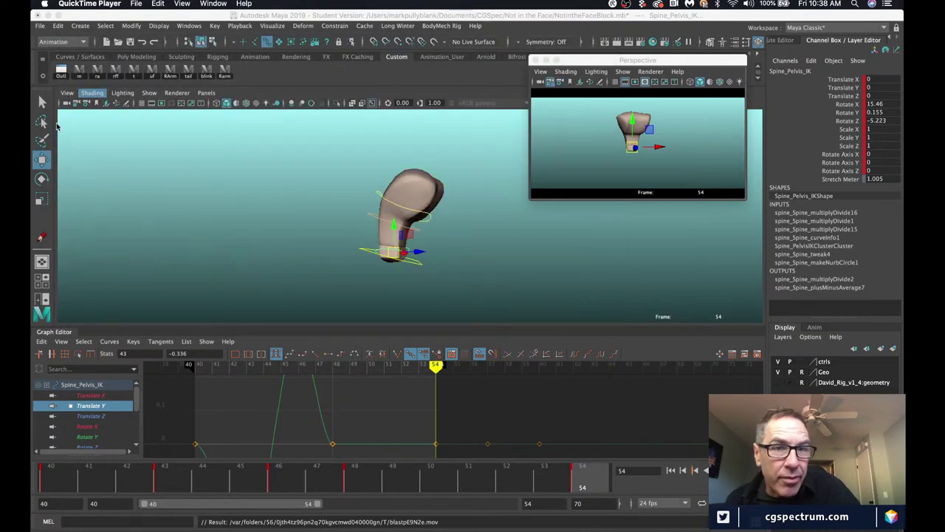
{"action": "left_click", "coordinate": [52, 485]}
{"action": "left_click_drag", "start_coordinate": [392, 266], "coordinate": [323, 274], "text": "alt"}
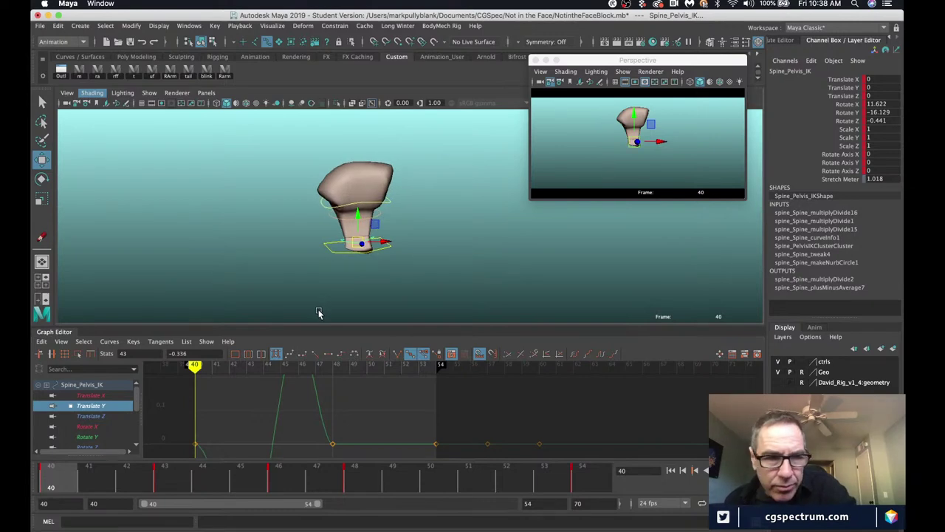
{"action": "key", "text": "alt+period"}
{"action": "key", "text": "alt+period"}
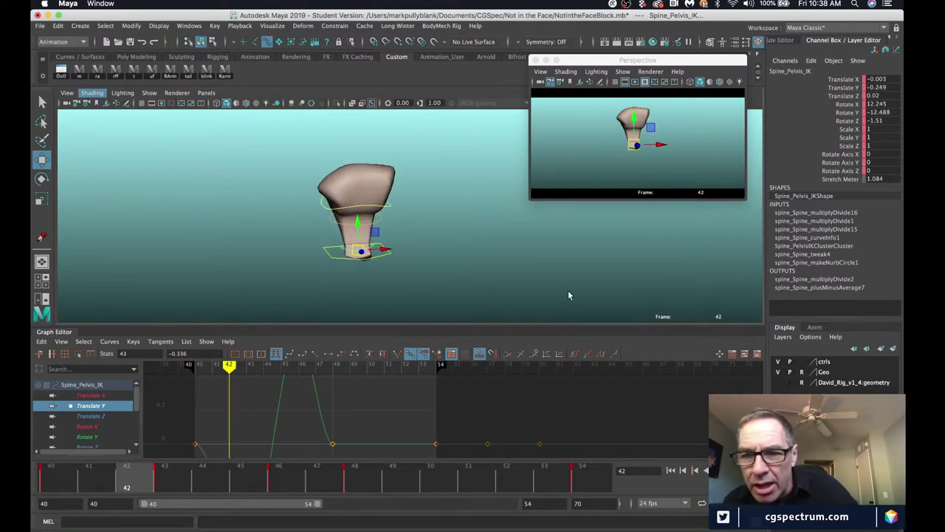
{"action": "left_click_drag", "start_coordinate": [423, 268], "coordinate": [431, 221], "text": "alt"}
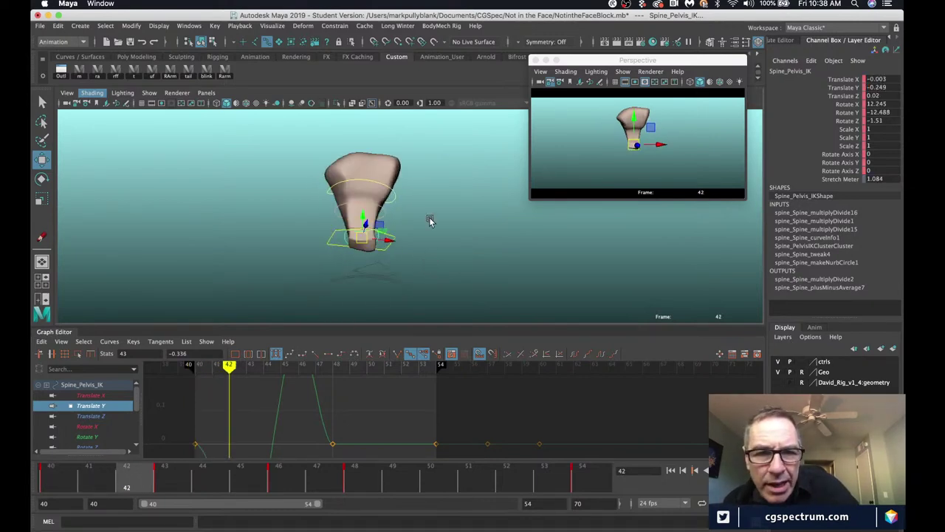
Show the character's legs by setting the LEGS attribute of the Character control to 1.
{"action": "left_click", "coordinate": [406, 319]}
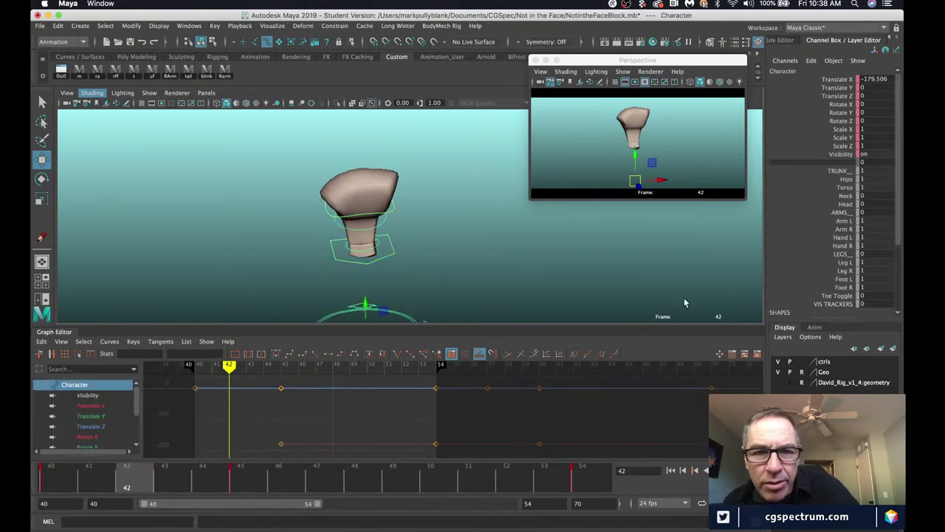
{"action": "double_click", "coordinate": [870, 254]}
{"action": "type", "text": "1"}
{"action": "key", "text": "Return"}
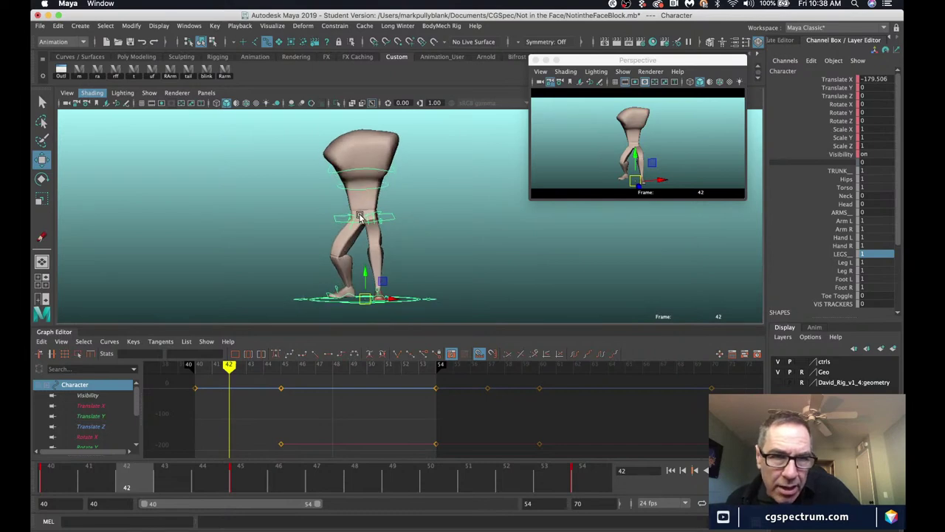
At frame 43, rotate Spine_Pelvis_IK to about 7.05, -14.04 and 25.83 in X, Y and Z, and key its rotation.
{"action": "left_click", "coordinate": [360, 216]}
{"action": "left_click", "coordinate": [212, 426]}
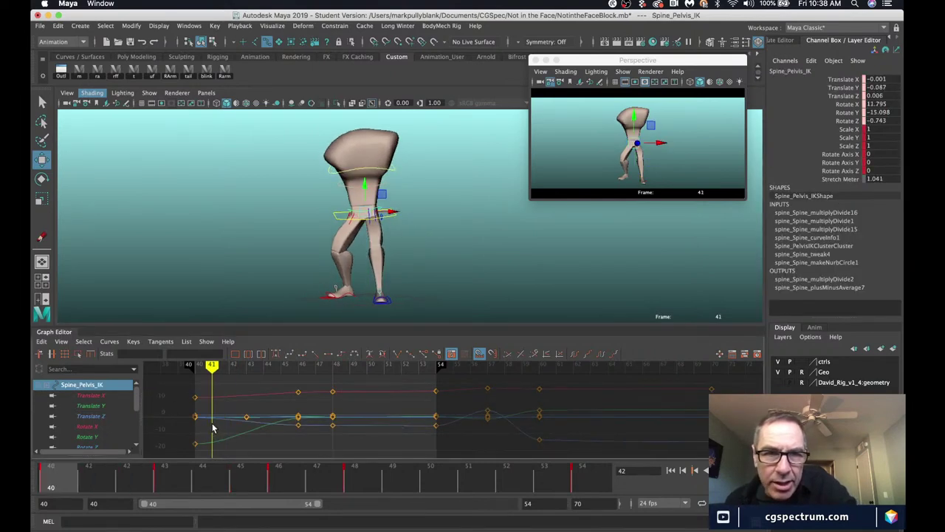
{"action": "key", "text": "alt+comma"}
{"action": "key", "text": "alt+period"}
{"action": "key", "text": "alt+period"}
{"action": "key", "text": "alt+period"}
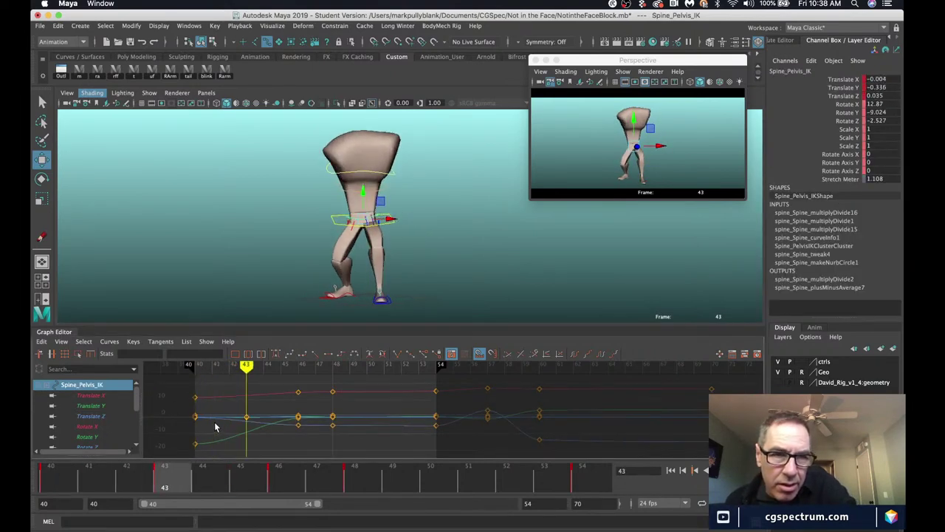
{"action": "key", "text": "e"}
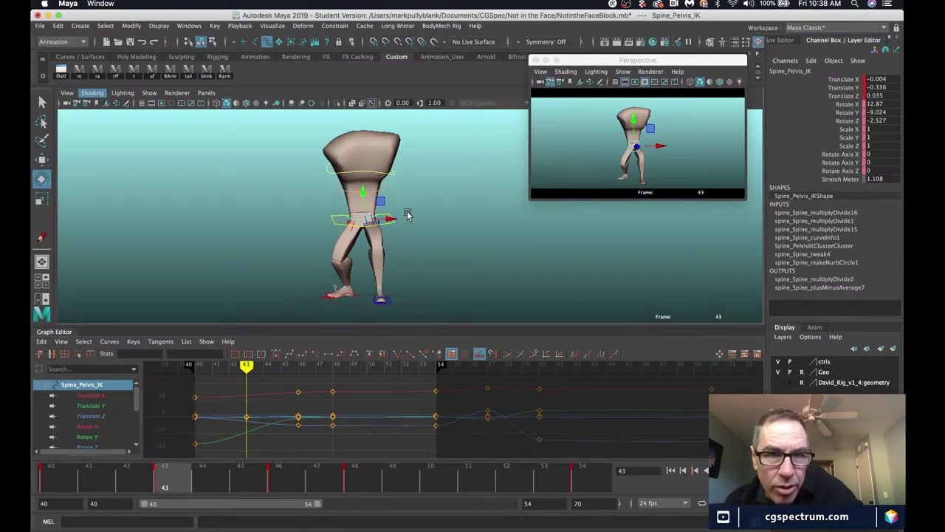
{"action": "left_click_drag", "start_coordinate": [399, 211], "coordinate": [381, 217]}
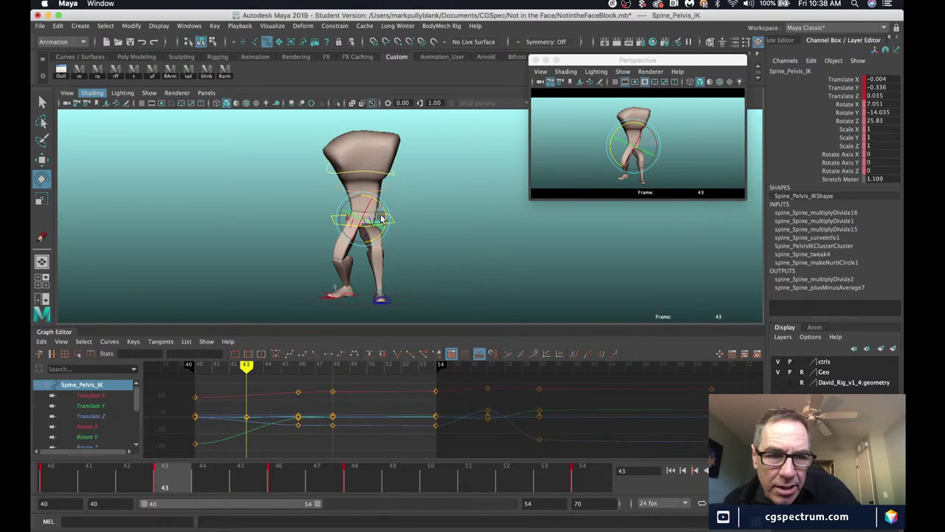
{"action": "key", "text": "shift+e"}
Check frames 40 to 46, then rotate Spine_Pelvis_IK at frame 46 to a Rotate Z of about -13.45 and key its rotation.
{"action": "key", "text": "alt+comma"}
{"action": "key", "text": "alt+comma"}
{"action": "key", "text": "alt+comma"}
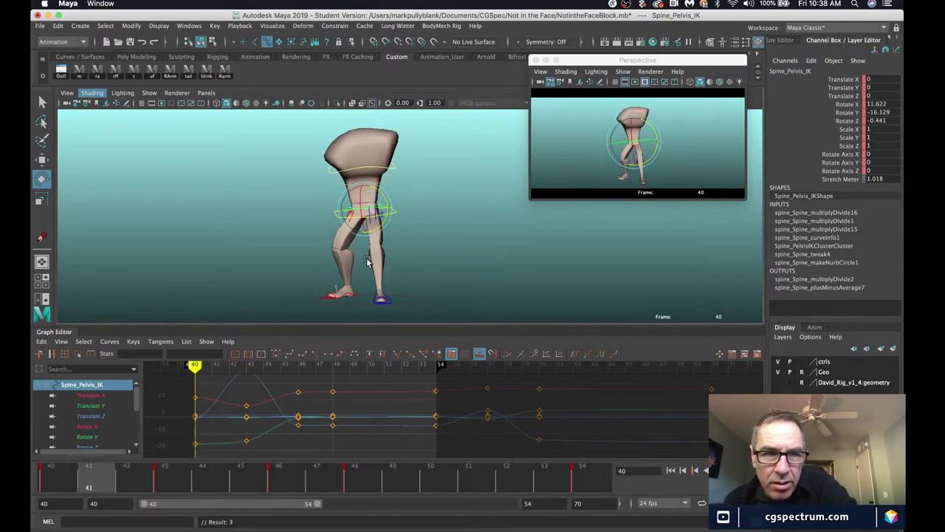
{"action": "key", "text": "alt+period"}
{"action": "key", "text": "alt+period"}
{"action": "key", "text": "alt+period"}
{"action": "key", "text": "alt+period"}
{"action": "key", "text": "alt+period"}
{"action": "key", "text": "alt+period"}
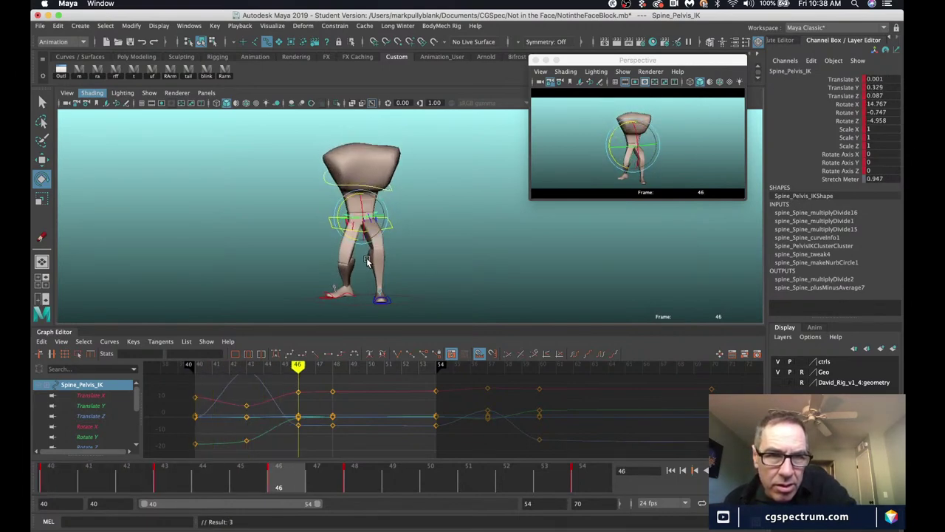
{"action": "left_click_drag", "start_coordinate": [341, 197], "coordinate": [342, 205]}
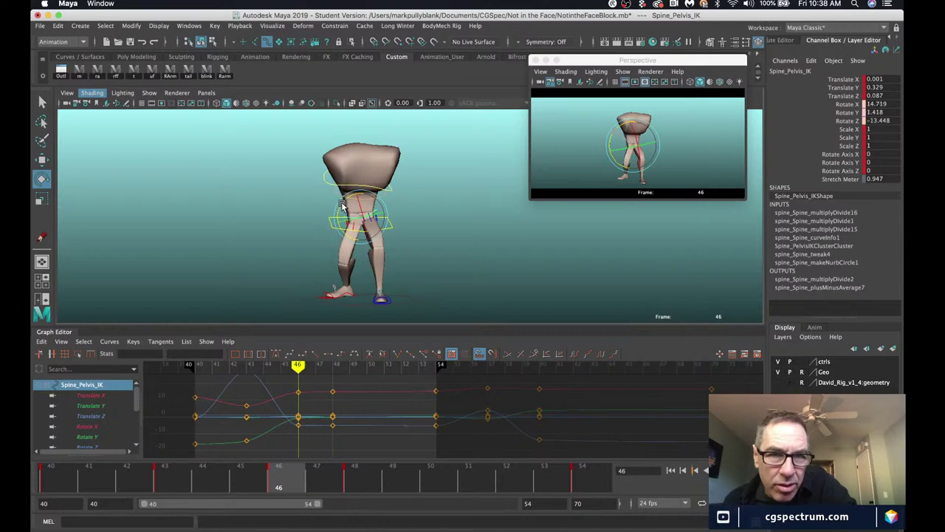
{"action": "key", "text": "shift+e"}
Playblast the new hip rotation with the legs visible and scrub through the movie to examine the hip tilt.
{"action": "key", "text": "alt+period"}
{"action": "key", "text": "alt+period"}
{"action": "key", "text": "alt+period"}
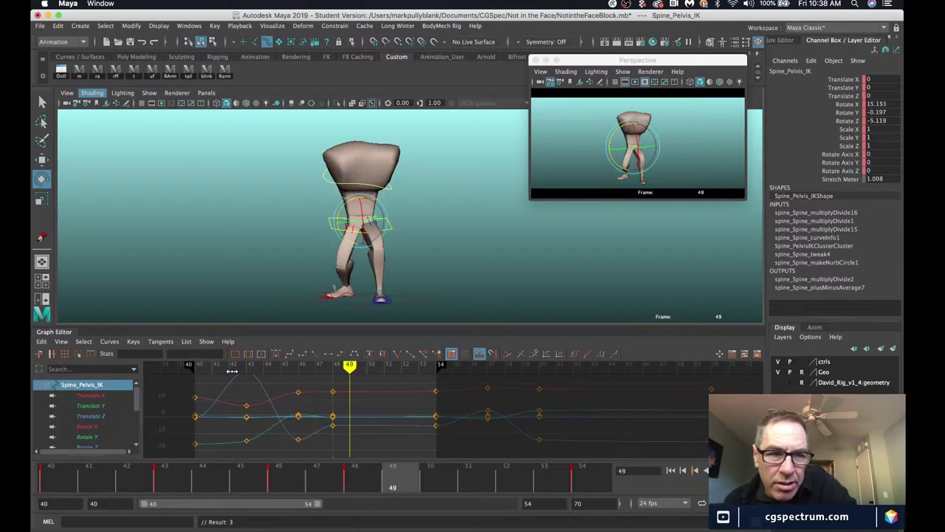
{"action": "left_click", "coordinate": [71, 473]}
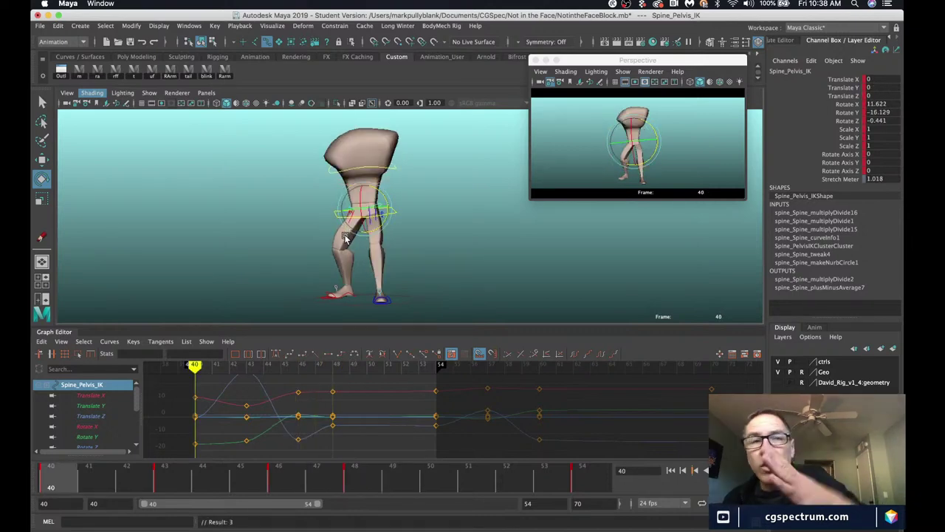
{"action": "key", "text": "alt+p"}
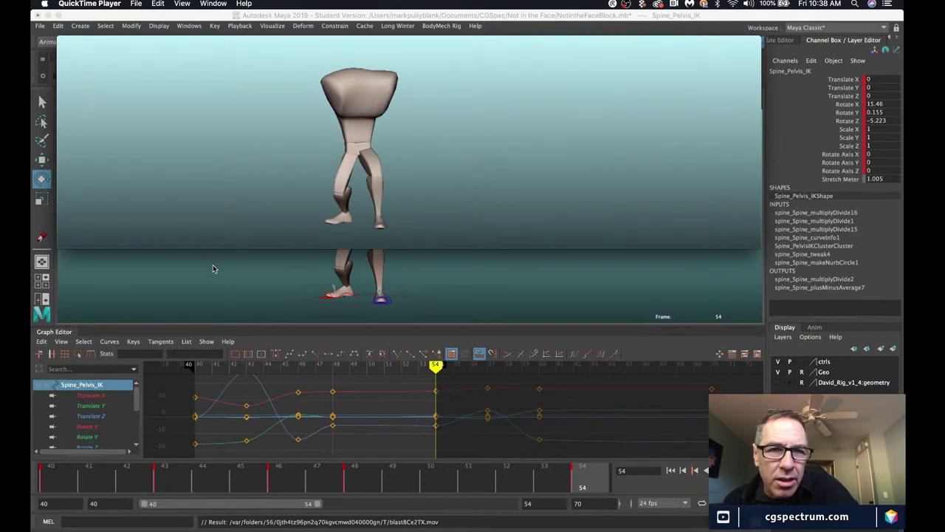
{"action": "mouse_move", "coordinate": [223, 249]}
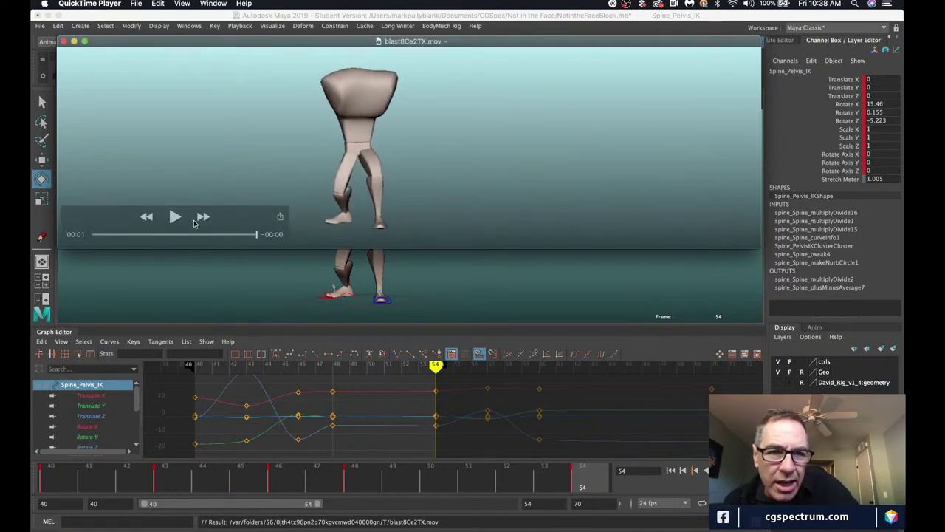
{"action": "left_click_drag", "start_coordinate": [184, 235], "coordinate": [137, 247]}
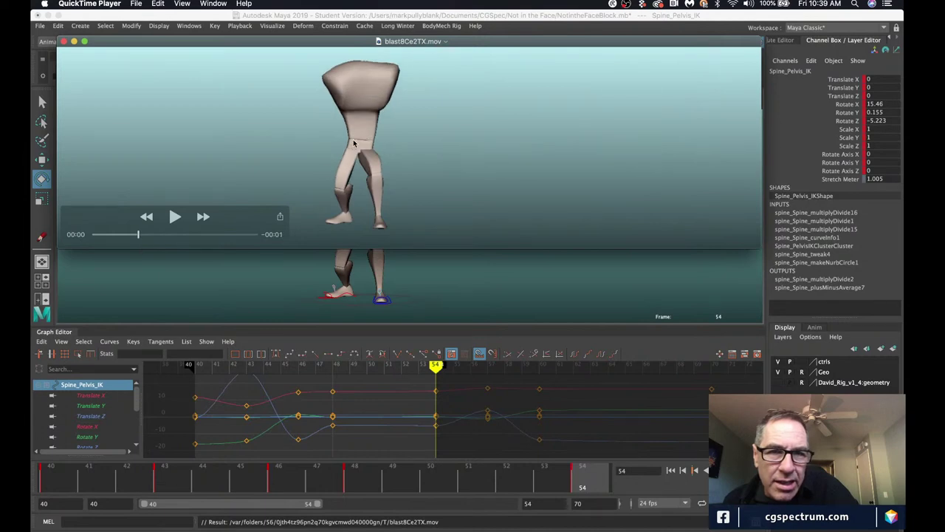
{"action": "left_click_drag", "start_coordinate": [140, 235], "coordinate": [208, 235]}
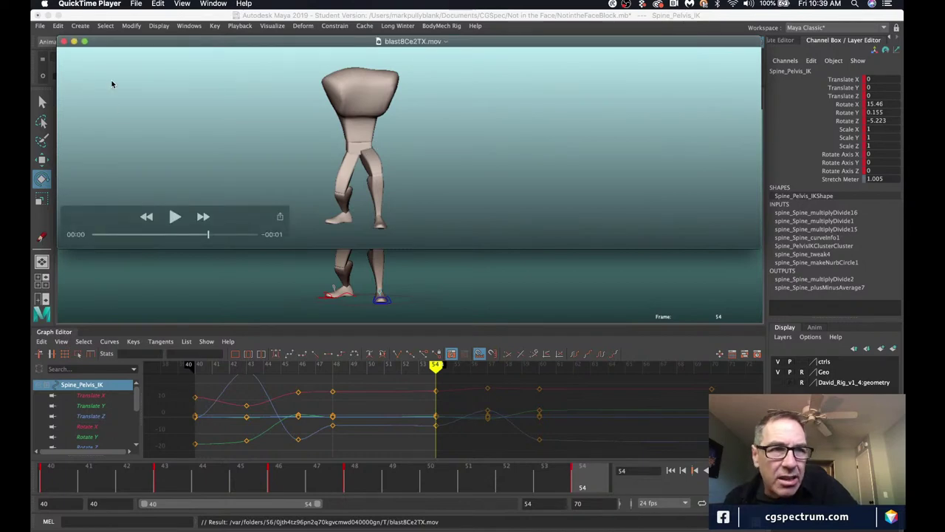
{"action": "left_click", "coordinate": [65, 42]}
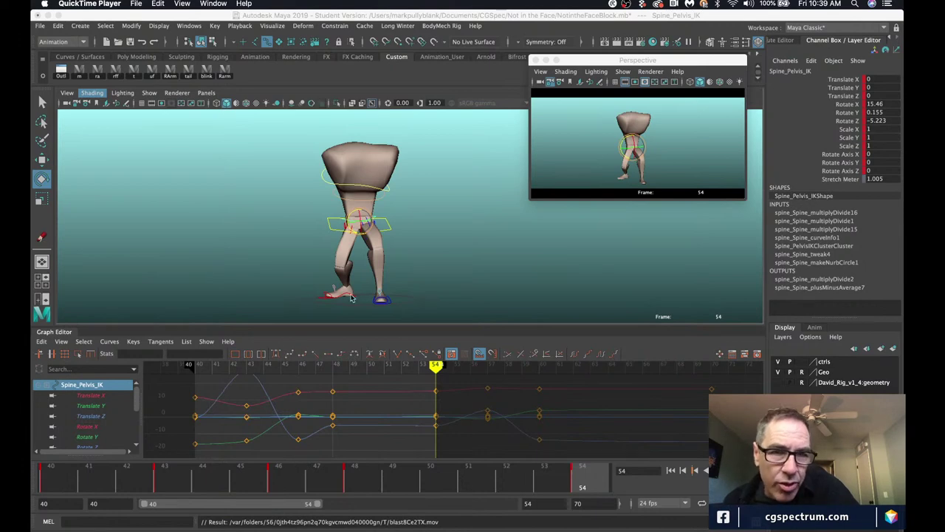
Isolate the Rotate Z curve of Spine_Pelvis_IK in the Graph Editor and examine its section between the keys at frames 48 and 54.
{"action": "left_click", "coordinate": [100, 448]}
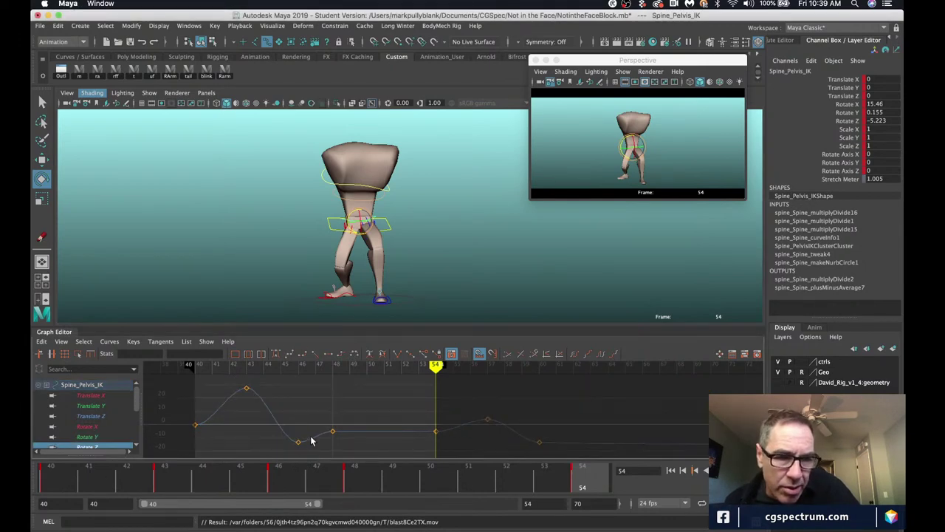
{"action": "middle_click_drag", "start_coordinate": [313, 441], "coordinate": [325, 392], "text": "alt"}
{"action": "right_click_drag", "start_coordinate": [325, 392], "coordinate": [350, 419], "text": "alt"}
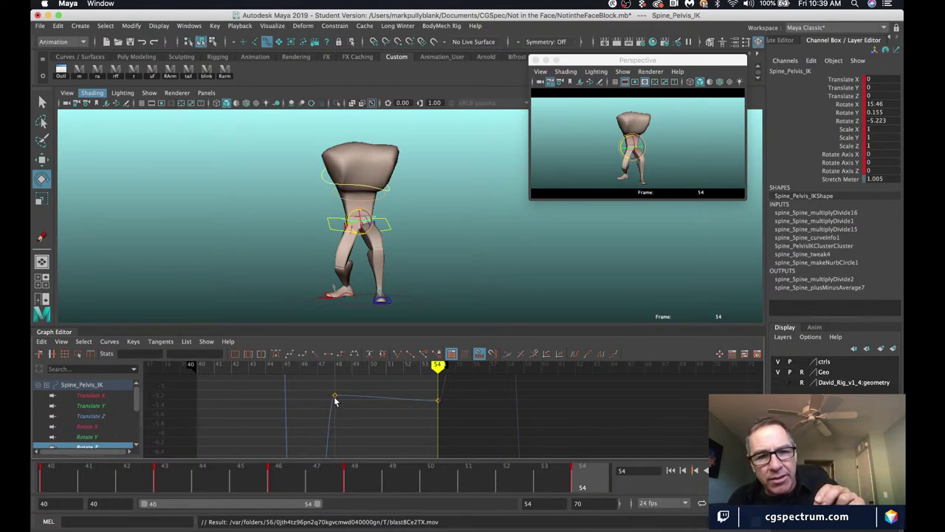
{"action": "left_click", "coordinate": [439, 402]}
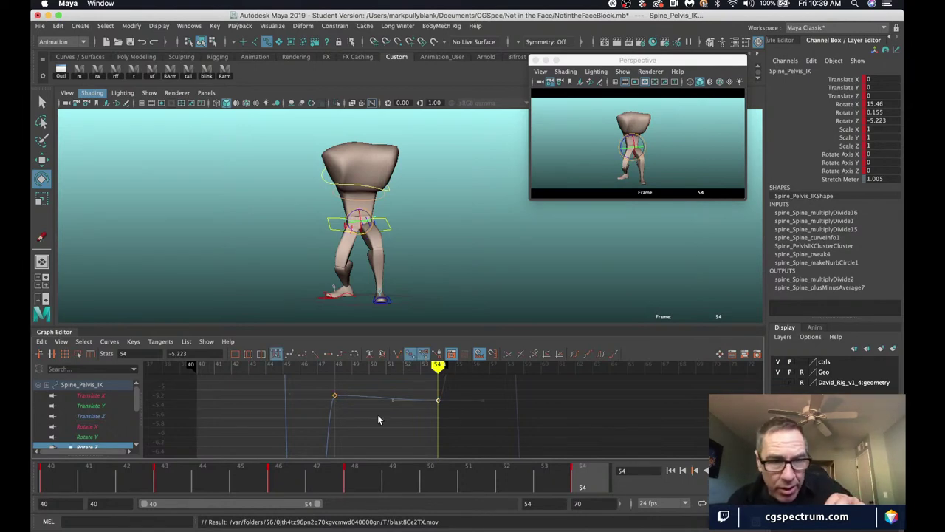
{"action": "left_click_drag", "start_coordinate": [309, 380], "coordinate": [397, 476]}
{"action": "left_click_drag", "start_coordinate": [410, 385], "coordinate": [471, 449]}
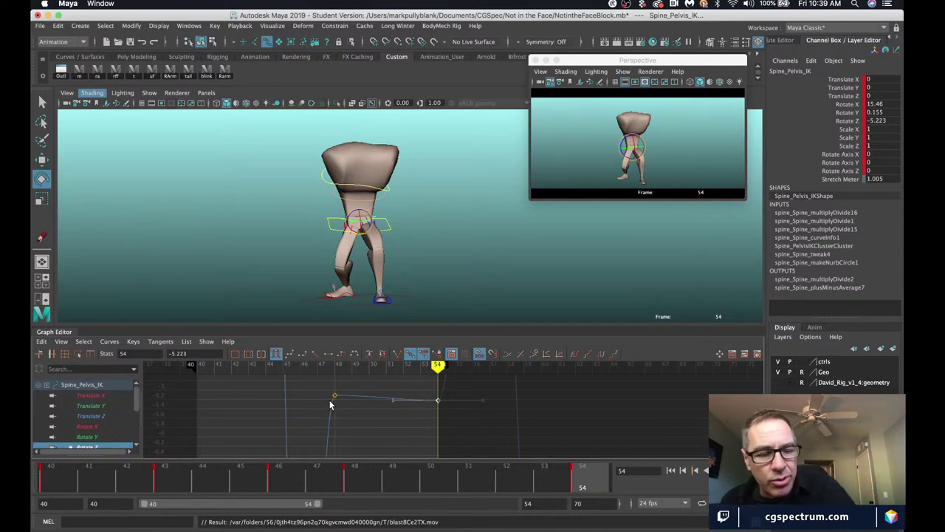
Lower the frame 48 key on the Rotate Z curve of Spine_Pelvis_IK to about -7.57.
{"action": "left_click_drag", "start_coordinate": [344, 418], "coordinate": [319, 393]}
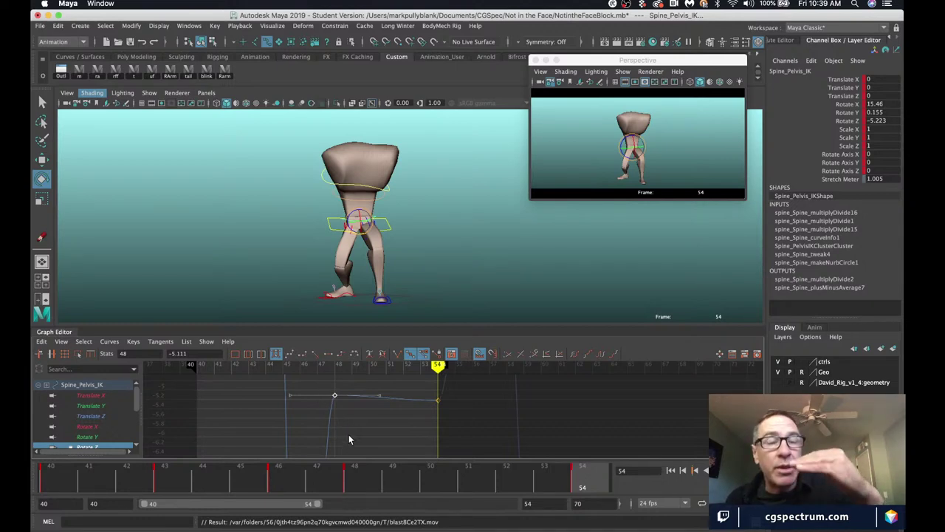
{"action": "right_click_drag", "start_coordinate": [346, 407], "coordinate": [328, 396], "text": "alt+shift"}
{"action": "middle_click_drag", "start_coordinate": [327, 396], "coordinate": [340, 454]}
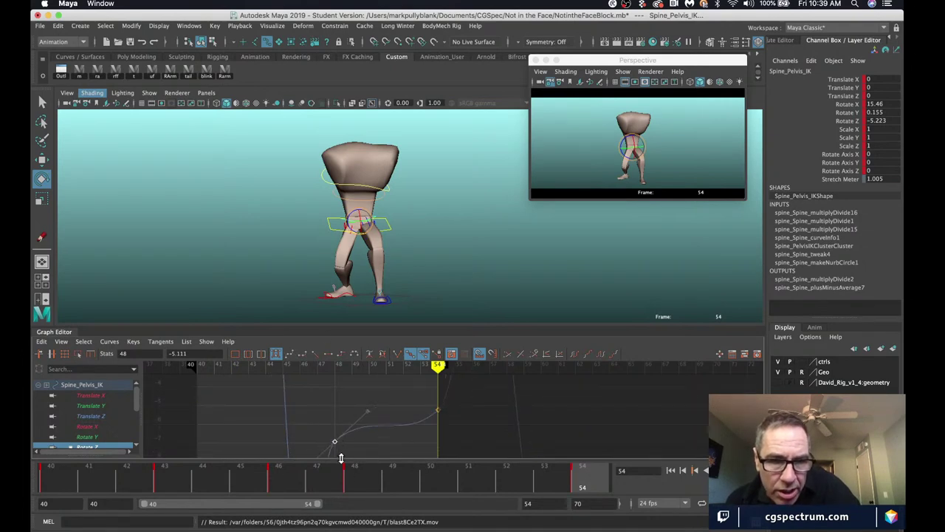
{"action": "right_click_drag", "start_coordinate": [363, 431], "coordinate": [345, 415], "text": "alt+shift"}
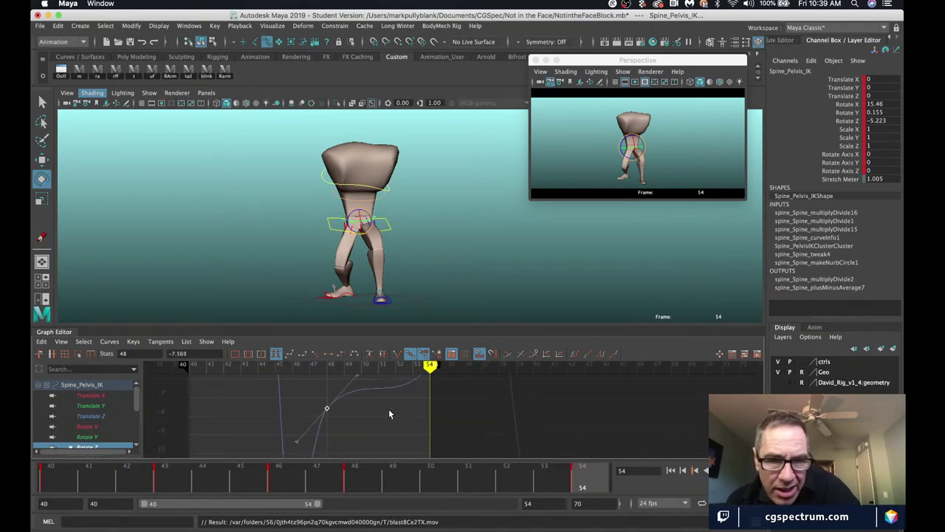
Lengthen the incoming tangent of the frame 54 Rotate Z key to smooth the settle, and scrub from frame 48 to 52.
{"action": "middle_click_drag", "start_coordinate": [389, 408], "coordinate": [394, 428], "text": "alt"}
{"action": "left_click_drag", "start_coordinate": [440, 395], "coordinate": [415, 424]}
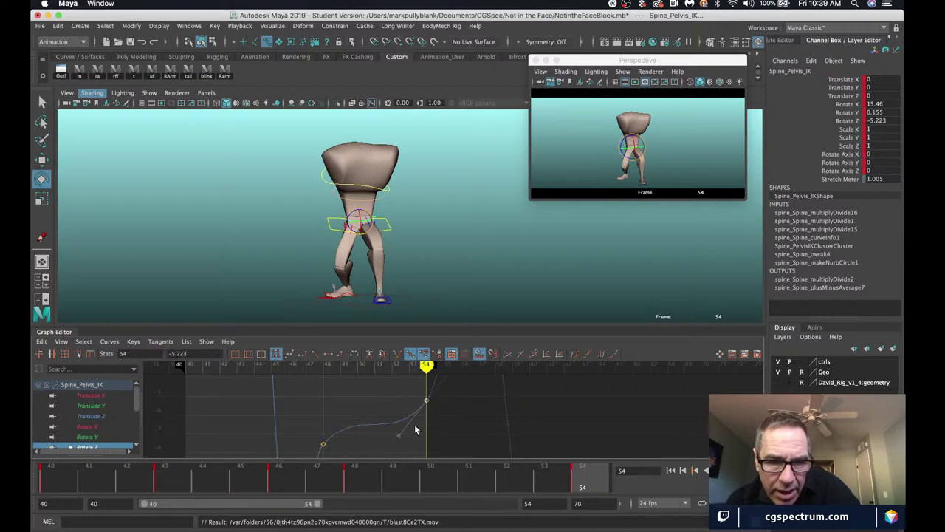
{"action": "middle_click_drag", "start_coordinate": [399, 434], "coordinate": [391, 427]}
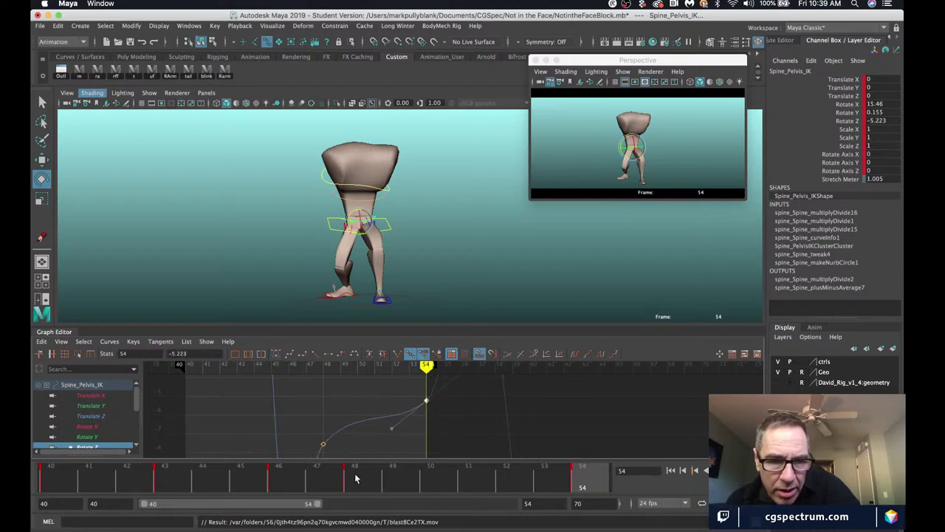
{"action": "left_click_drag", "start_coordinate": [355, 478], "coordinate": [506, 484]}
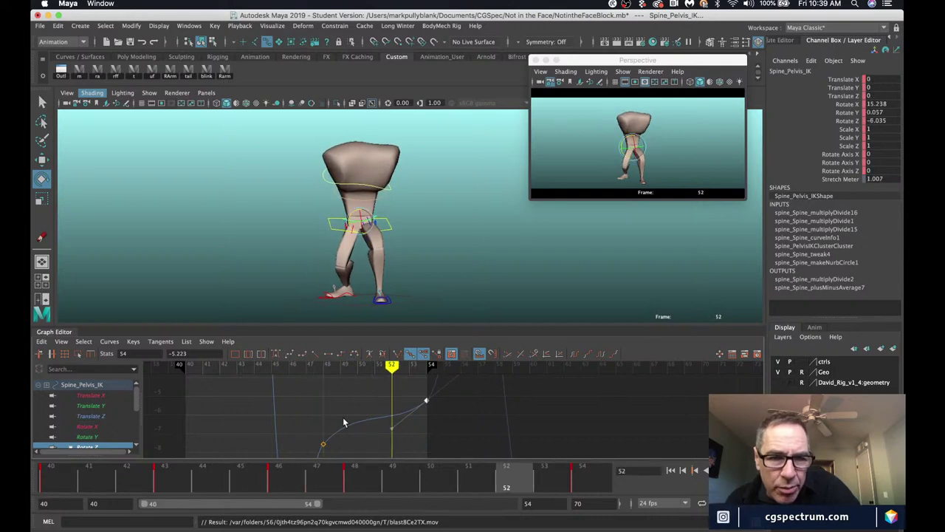
Lower the Rotate Z key of Spine_Pelvis_IK at frame 48 to about -8.58 and play back the range.
{"action": "key", "text": "f"}
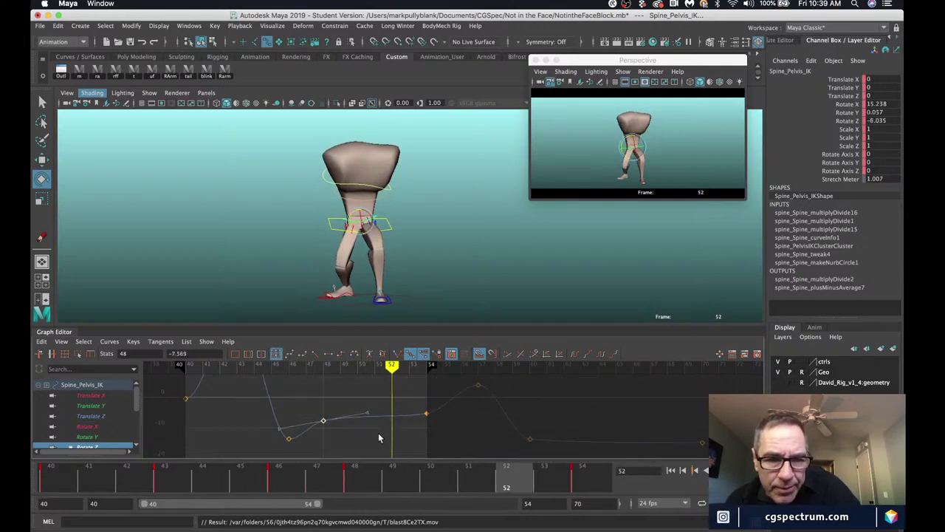
{"action": "middle_click_drag", "start_coordinate": [336, 414], "coordinate": [336, 419]}
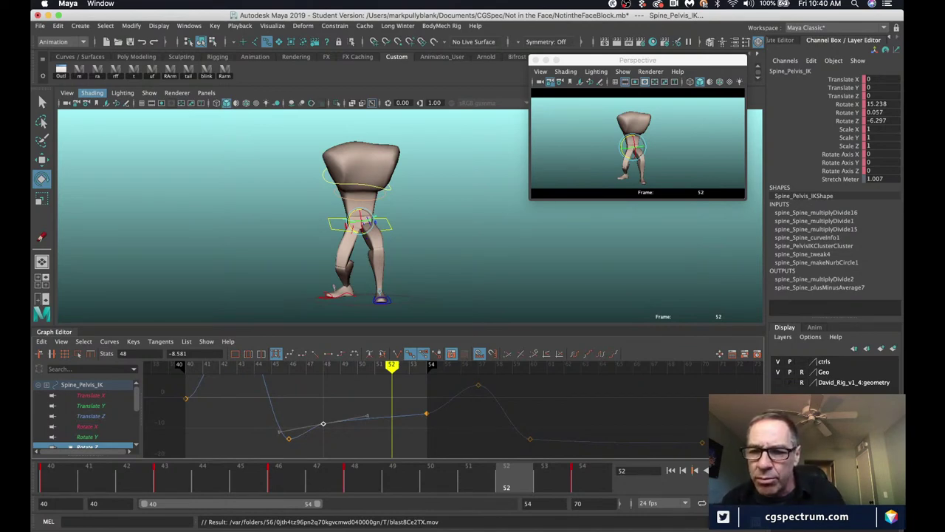
{"action": "key", "text": "alt+v"}
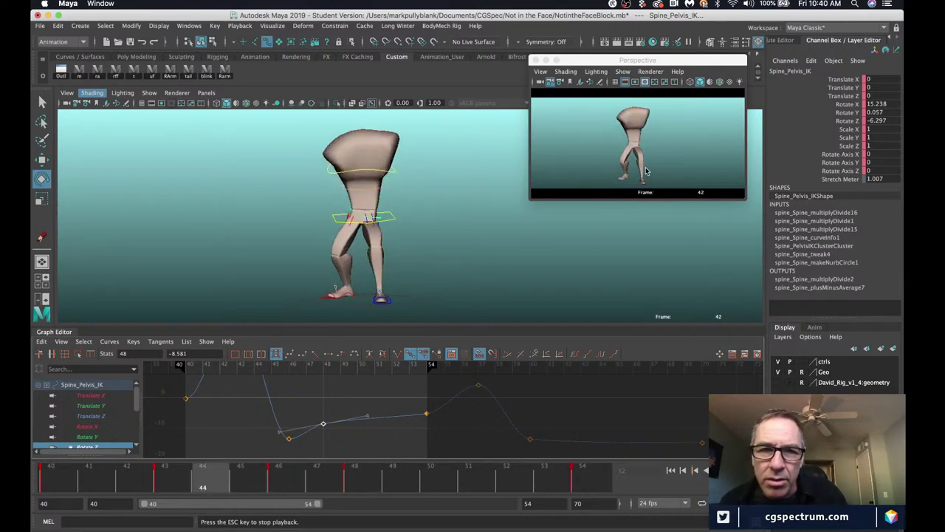
{"action": "key", "text": "Escape"}
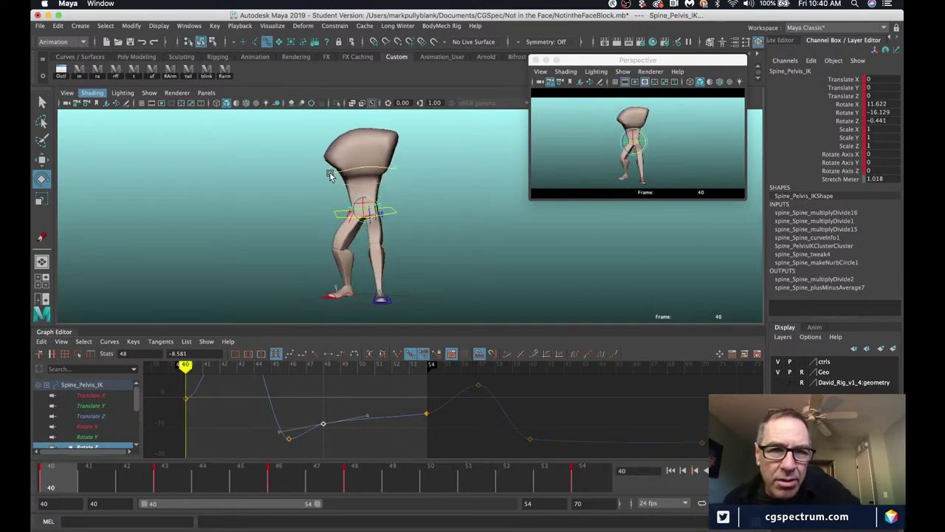
At frame 43, rotate Spine_Torso_IK to a Rotate Y of about 5.9.
{"action": "left_click", "coordinate": [328, 173]}
{"action": "key", "text": "alt+period"}
{"action": "key", "text": "alt+period"}
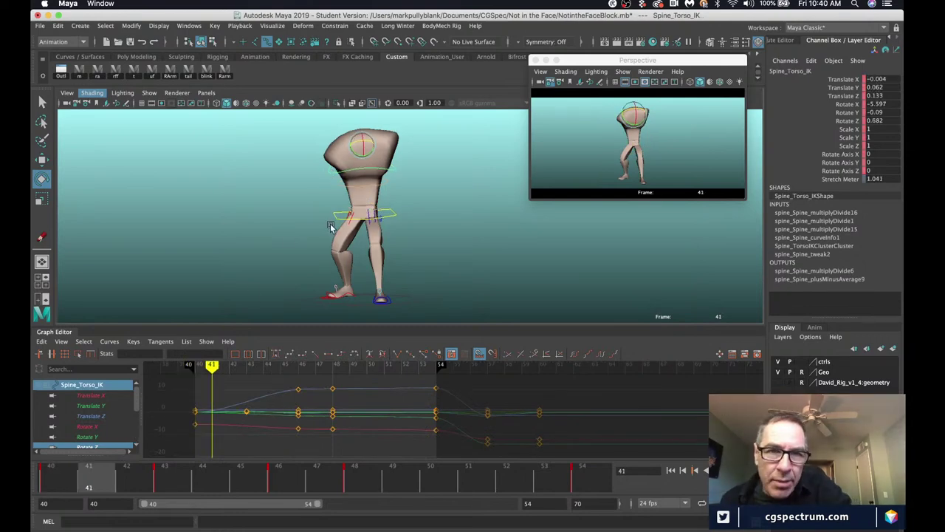
{"action": "key", "text": "alt+period"}
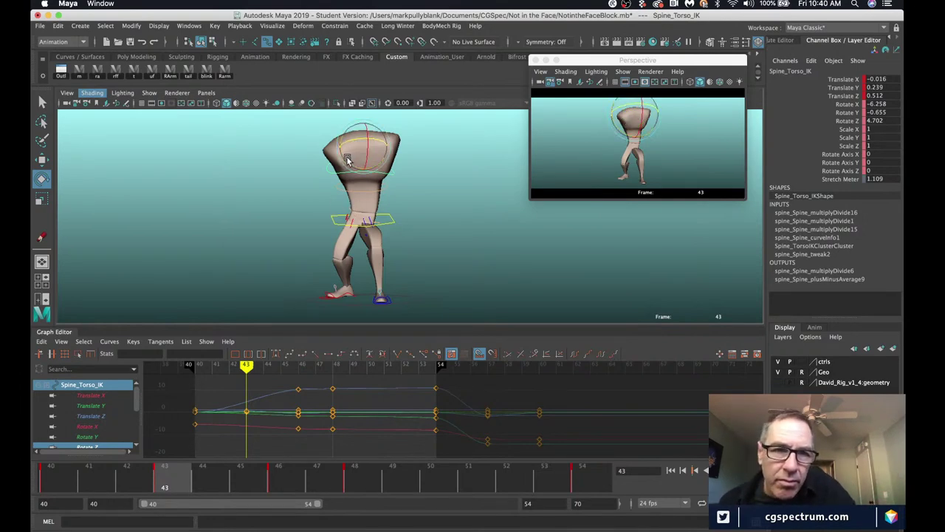
{"action": "left_click_drag", "start_coordinate": [348, 159], "coordinate": [350, 162]}
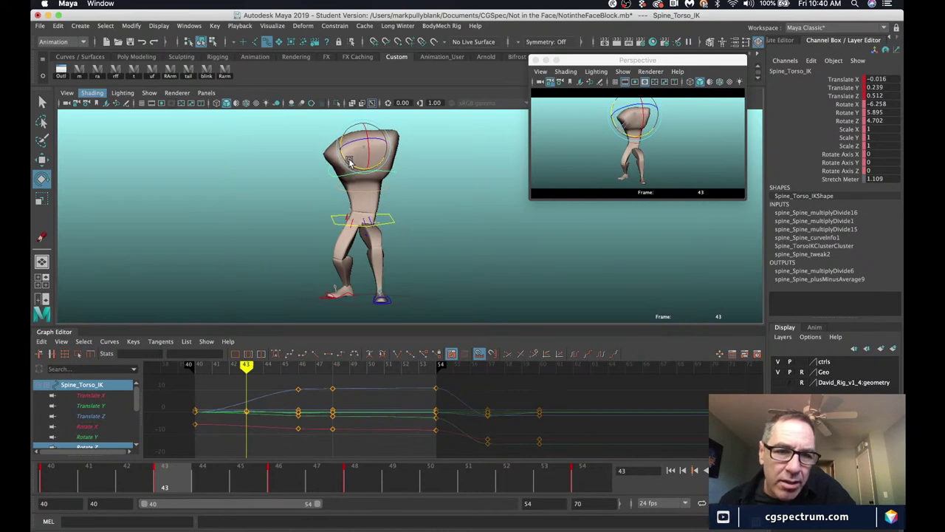
Isolate the Rotate Y curve of Spine_Torso_IK and lower its frame 46 key to about -7.2.
{"action": "left_click", "coordinate": [106, 437]}
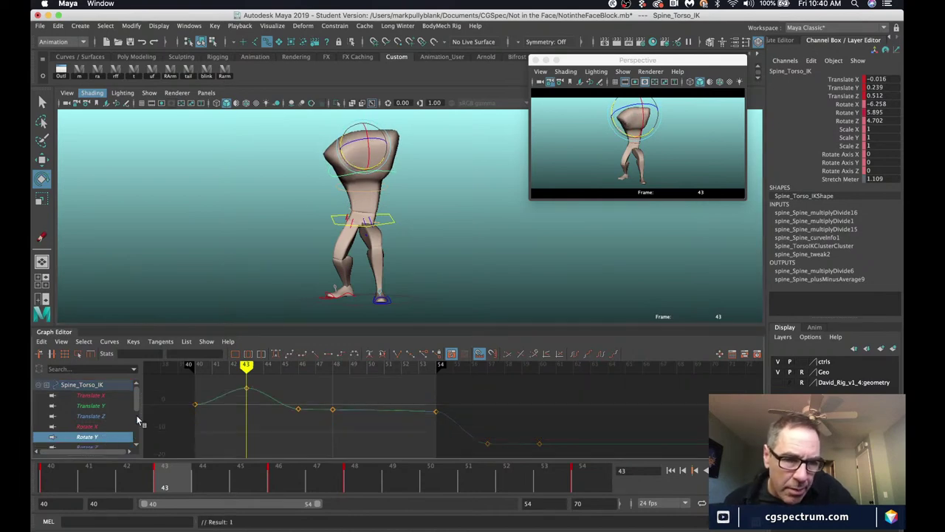
{"action": "left_click_drag", "start_coordinate": [222, 489], "coordinate": [281, 492]}
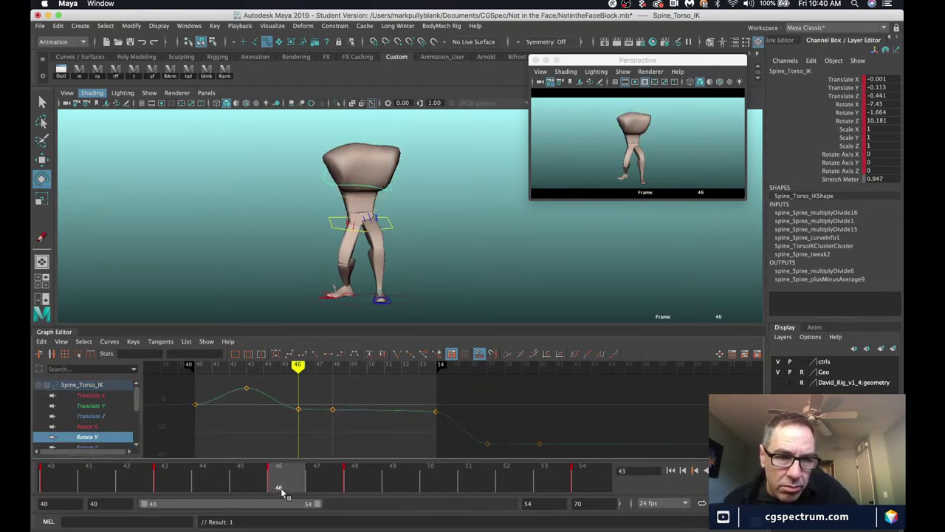
{"action": "left_click", "coordinate": [299, 410]}
{"action": "middle_click_drag", "start_coordinate": [299, 421], "coordinate": [299, 437]}
{"action": "right_click_drag", "start_coordinate": [332, 444], "coordinate": [343, 413], "text": "alt"}
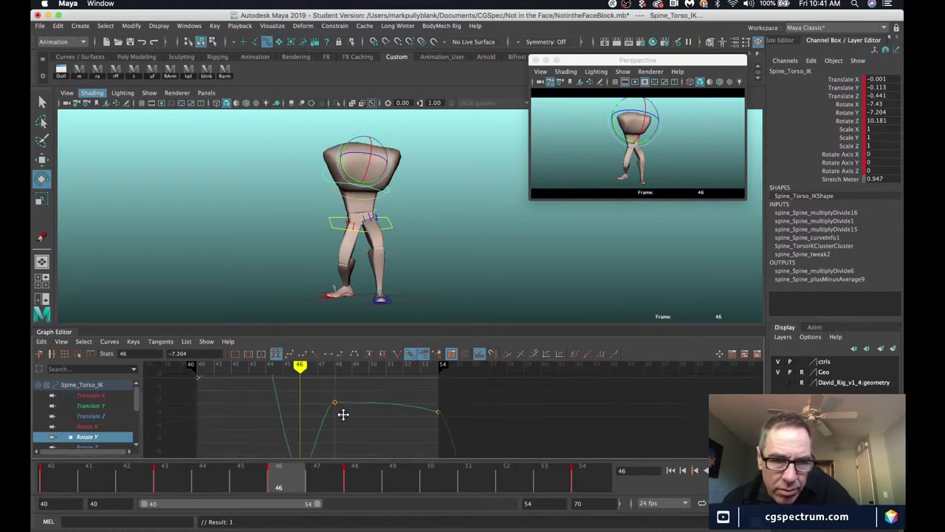
Lower the Rotate Y key of Spine_Torso_IK at frame 48 to about -4.1 and scrub frames 40 to 49.
{"action": "left_click", "coordinate": [340, 409]}
{"action": "middle_click_drag", "start_coordinate": [342, 411], "coordinate": [344, 443]}
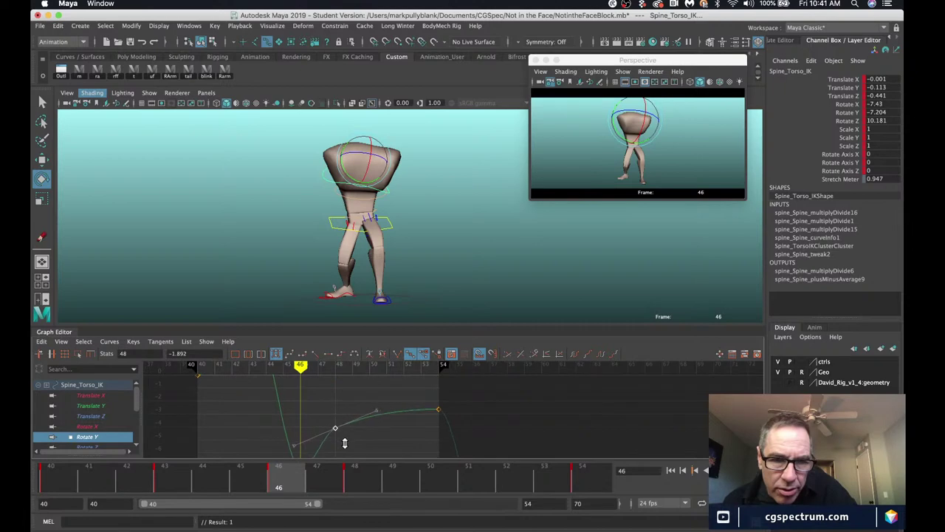
{"action": "left_click_drag", "start_coordinate": [64, 479], "coordinate": [354, 480]}
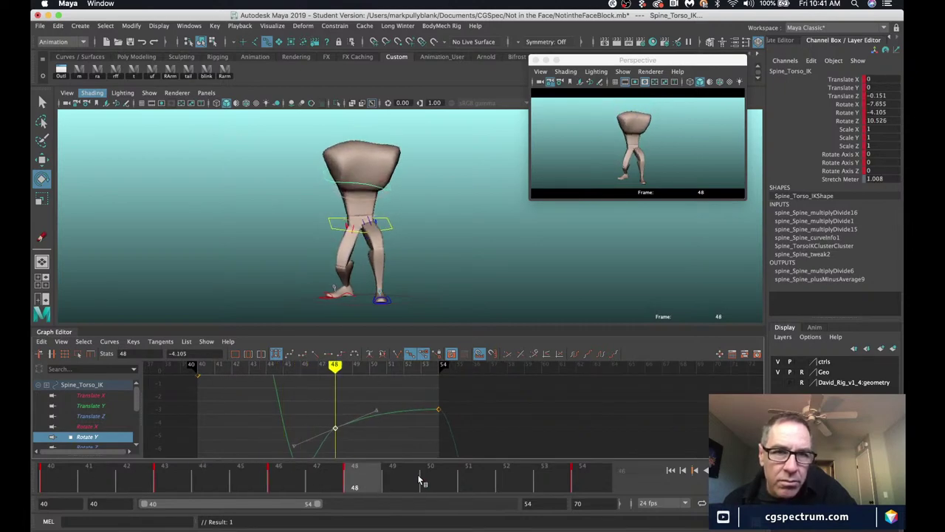
{"action": "left_click_drag", "start_coordinate": [419, 481], "coordinate": [288, 488]}
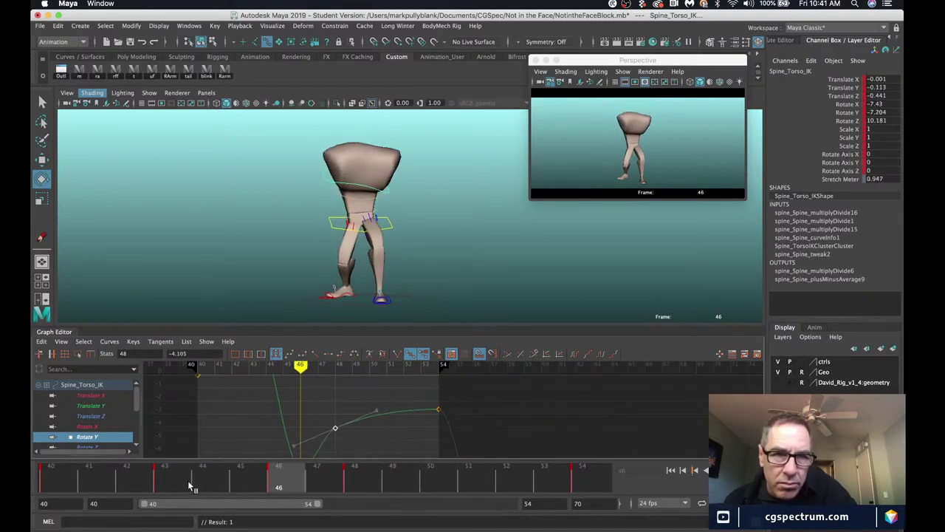
{"action": "left_click_drag", "start_coordinate": [190, 485], "coordinate": [391, 491]}
Shift the Spine_Torso_IK Rotate Y keys at frames 46 and 48 one frame later, to 47 and 49, and scrub the overlap.
{"action": "key", "text": "a"}
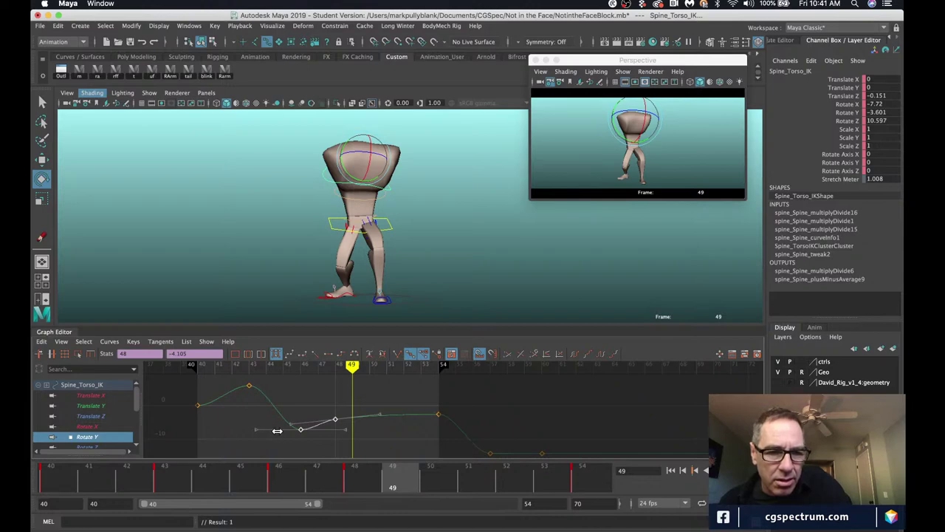
{"action": "middle_click_drag", "start_coordinate": [277, 430], "coordinate": [283, 430], "text": "shift"}
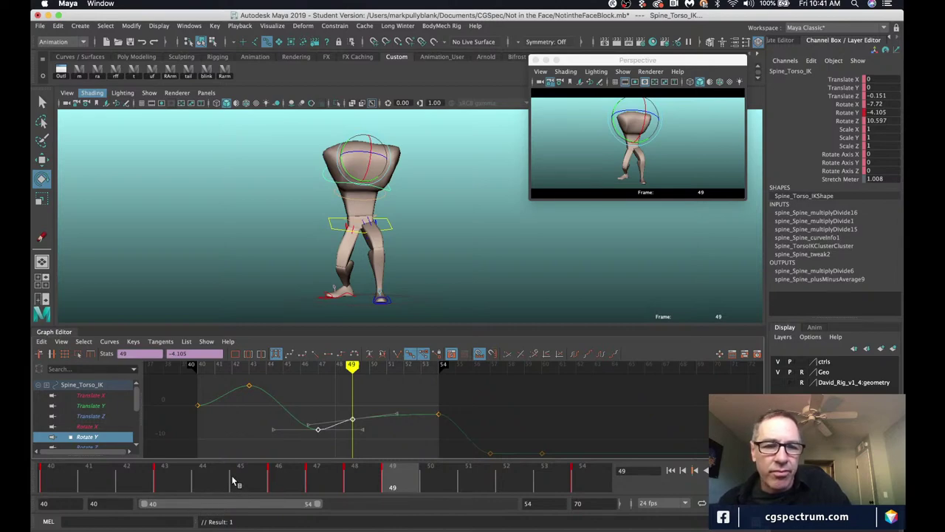
{"action": "mouse_move", "coordinate": [236, 481]}
{"action": "left_mouse_down"}
{"action": "mouse_move", "coordinate": [401, 490]}
{"action": "mouse_move", "coordinate": [249, 490]}
{"action": "mouse_move", "coordinate": [354, 489]}
{"action": "left_mouse_up"}
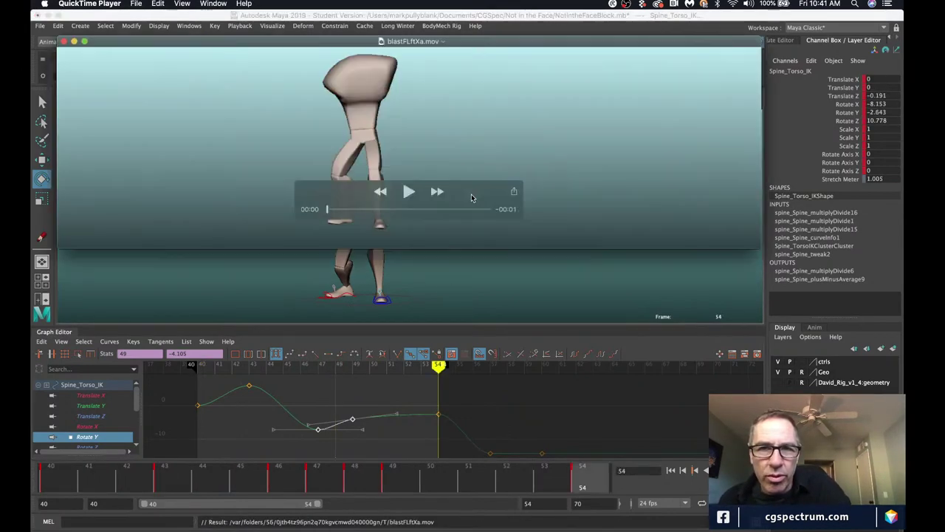
Play the new playblast repeatedly to examine the overlapping torso rotation, and close the movie.
{"action": "key", "text": "space"}
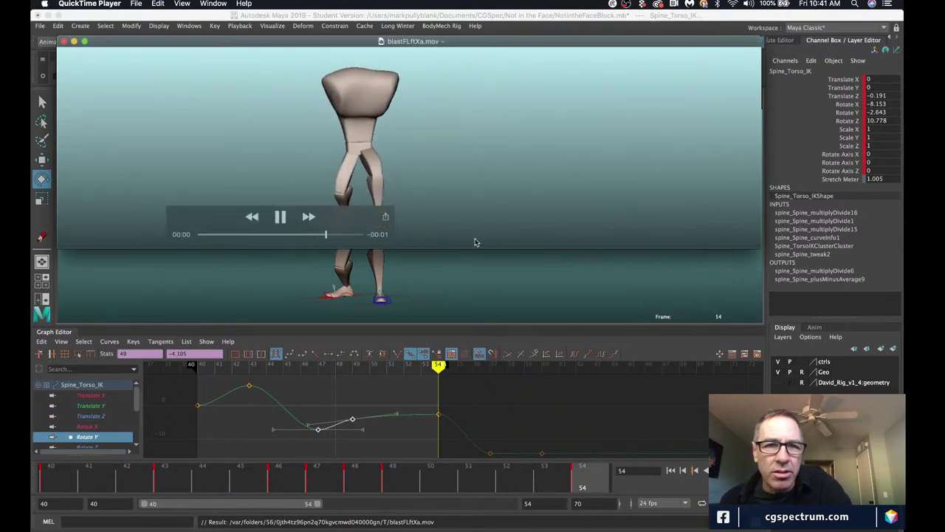
{"action": "key", "text": "space"}
{"action": "key", "text": "space"}
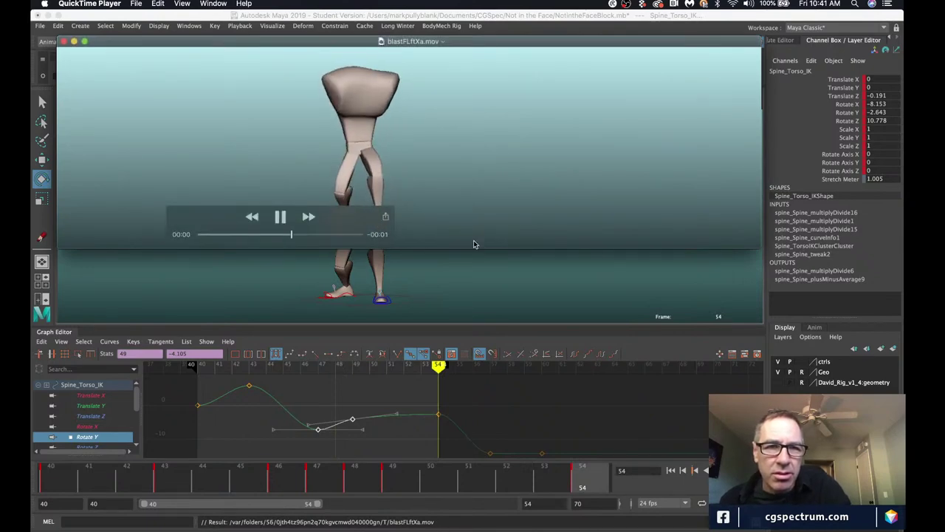
{"action": "key", "text": "space"}
{"action": "key", "text": "space"}
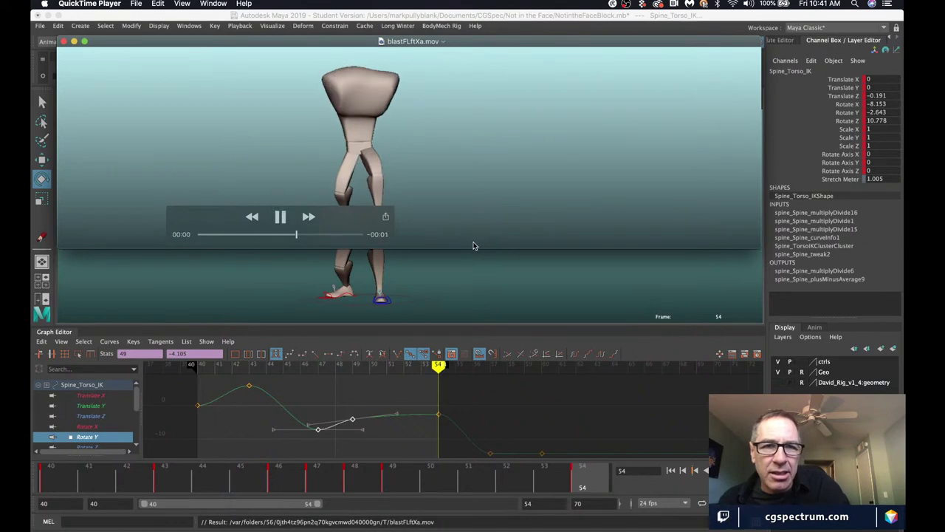
{"action": "key", "text": "space"}
{"action": "key", "text": "space"}
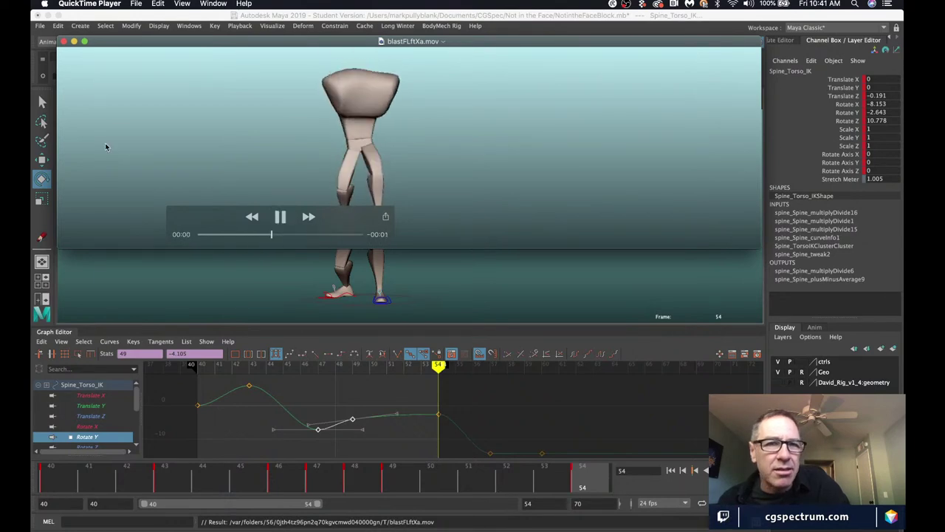
{"action": "left_click", "coordinate": [64, 41]}
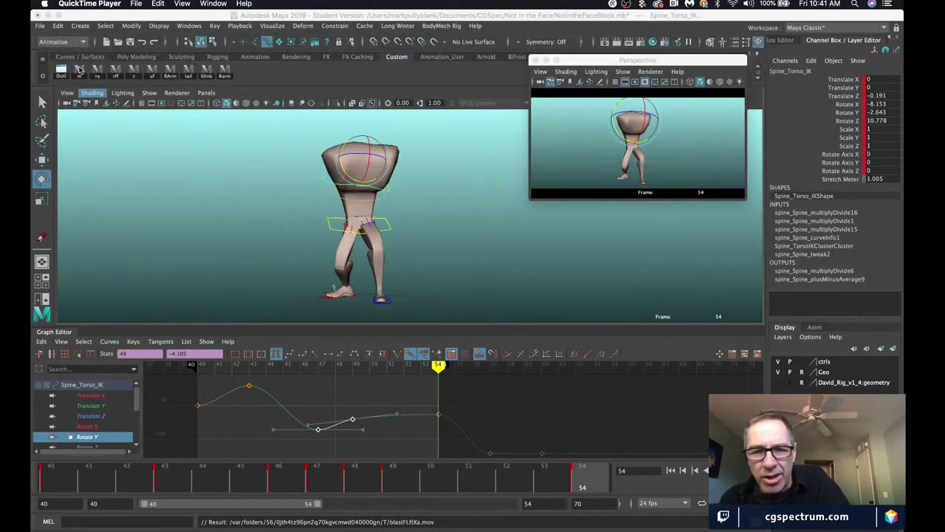
At frame 43, move Spine_Middle_IK to a Translate X of about -0.39 and Translate Z of about 0.48, and key it.
{"action": "left_click", "coordinate": [325, 189]}
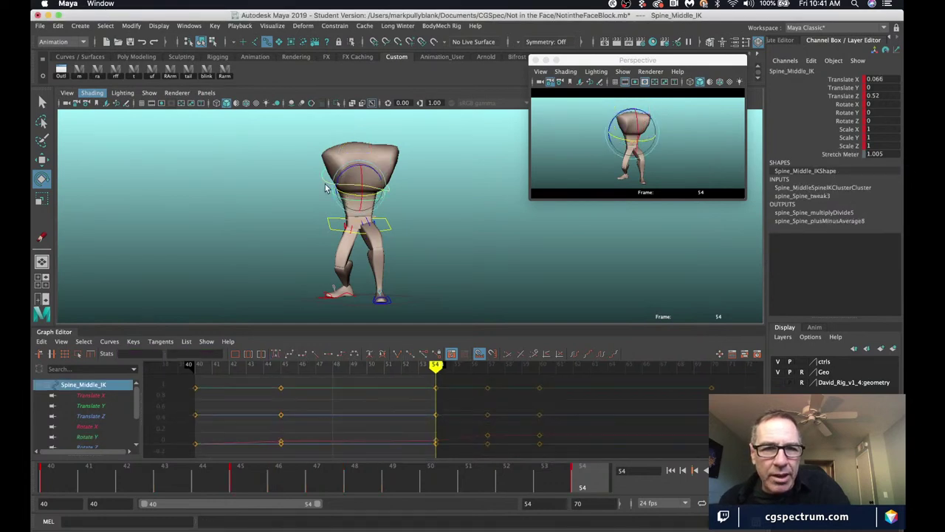
{"action": "key", "text": "w"}
{"action": "left_click_drag", "start_coordinate": [378, 190], "coordinate": [382, 190]}
{"action": "key", "text": "z"}
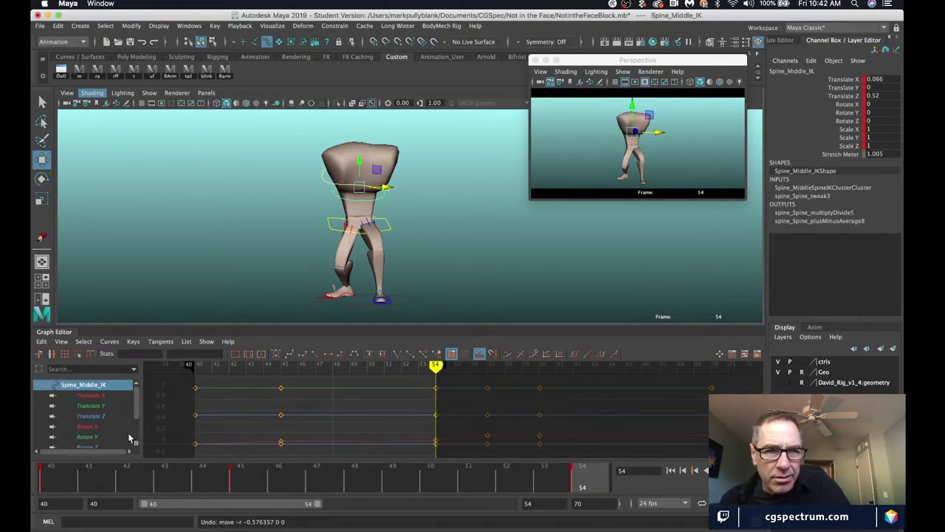
{"action": "key", "text": "alt+v"}
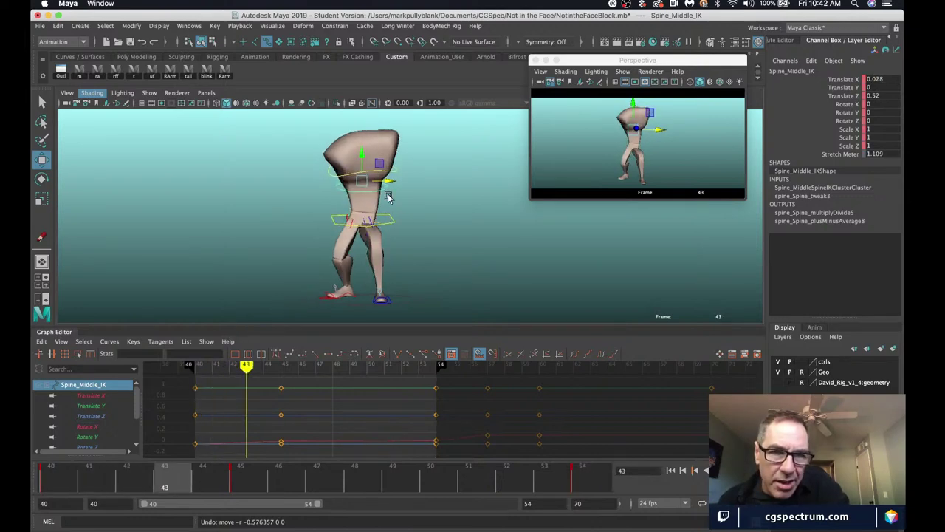
{"action": "left_click_drag", "start_coordinate": [386, 185], "coordinate": [380, 185]}
{"action": "key", "text": "s"}
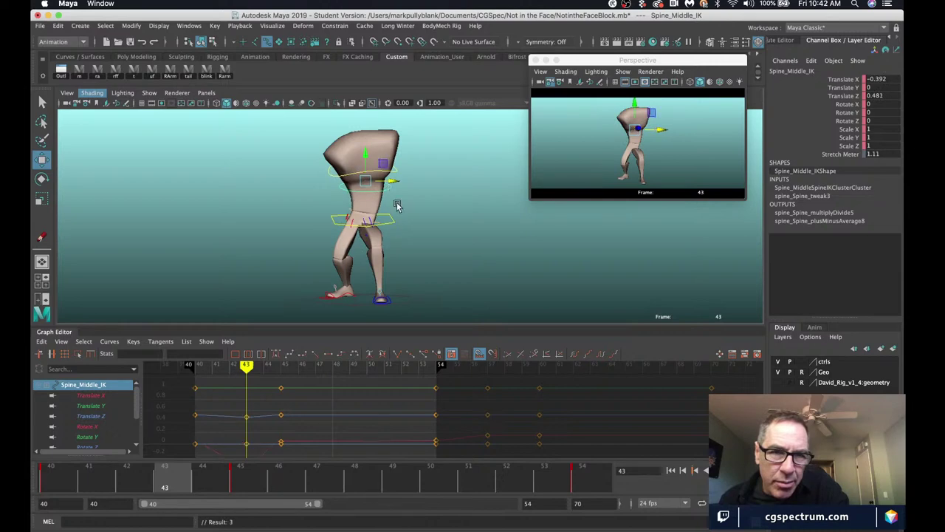
Move the Spine_Middle_IK key from frame 45 to frame 46 and scrub the motion up to frame 48.
{"action": "key", "text": "alt+shift+v"}
{"action": "key", "text": "alt+v"}
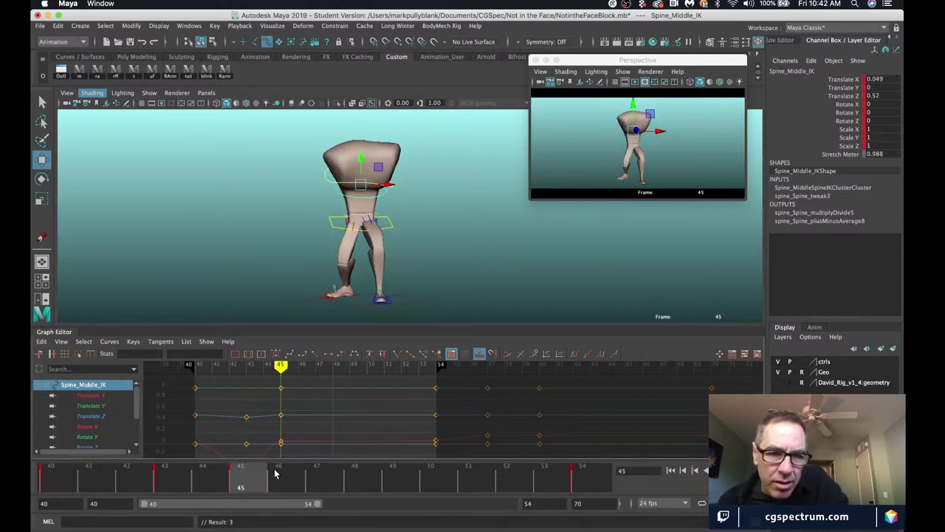
{"action": "left_click", "coordinate": [249, 485], "text": "shift"}
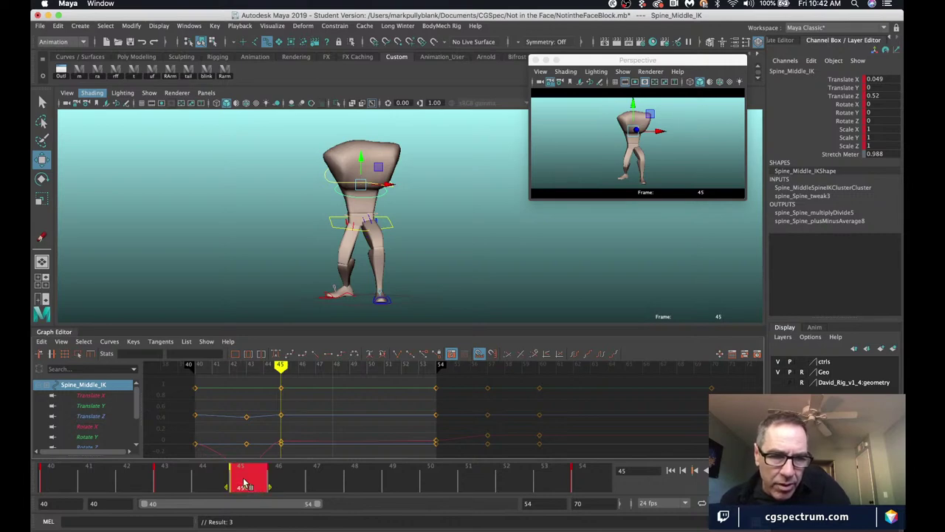
{"action": "left_click_drag", "start_coordinate": [262, 484], "coordinate": [284, 484]}
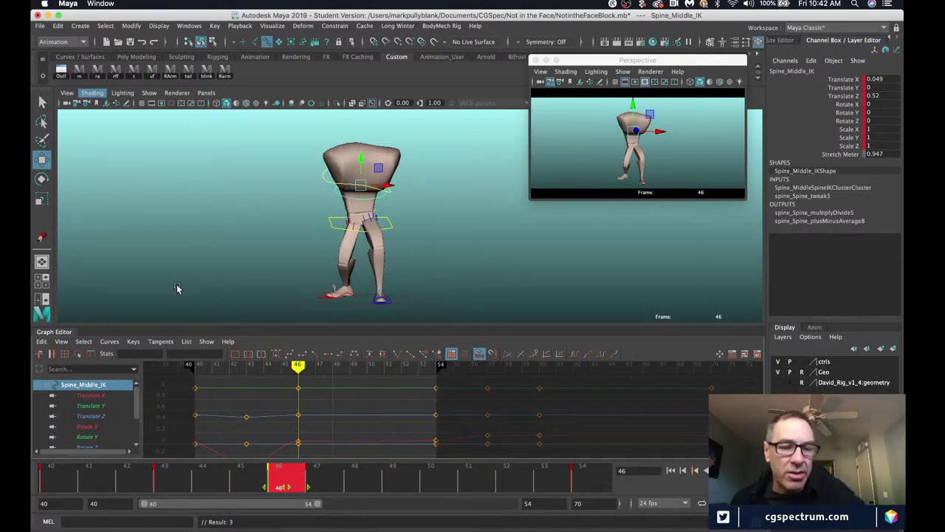
{"action": "left_click_drag", "start_coordinate": [201, 484], "coordinate": [365, 487]}
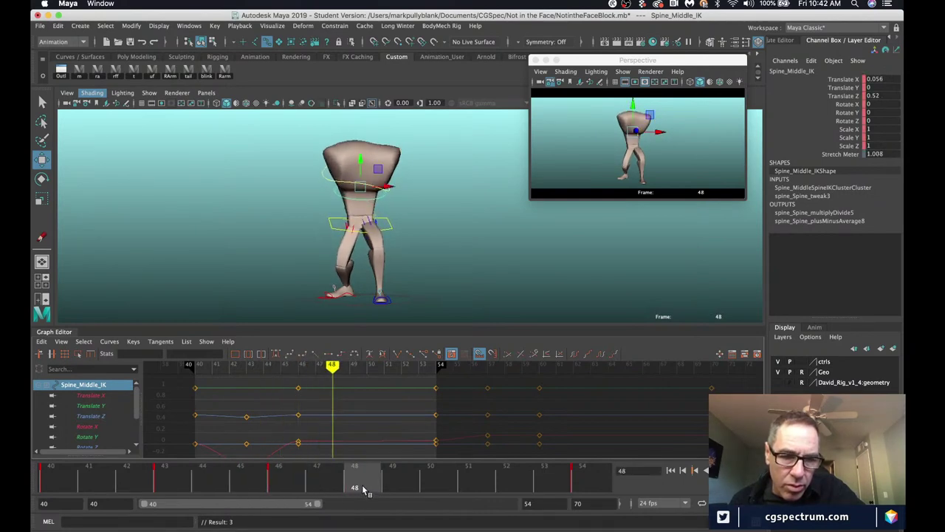
Key Spine_Middle_IK at frame 48, key it at frame 46 with Translate X about 0.465 and Translate Z about 0.556, and check a playblast.
{"action": "key", "text": "s"}
{"action": "left_click", "coordinate": [293, 476]}
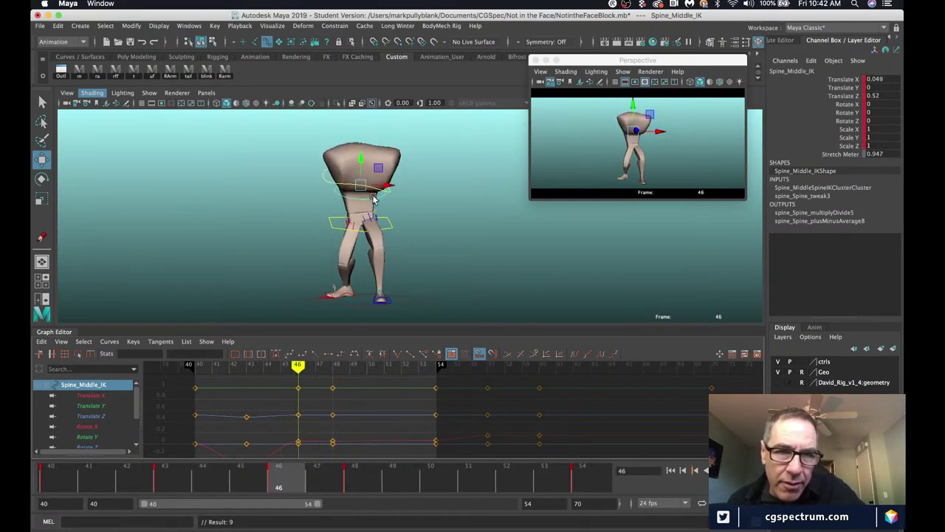
{"action": "left_click_drag", "start_coordinate": [387, 186], "coordinate": [387, 188]}
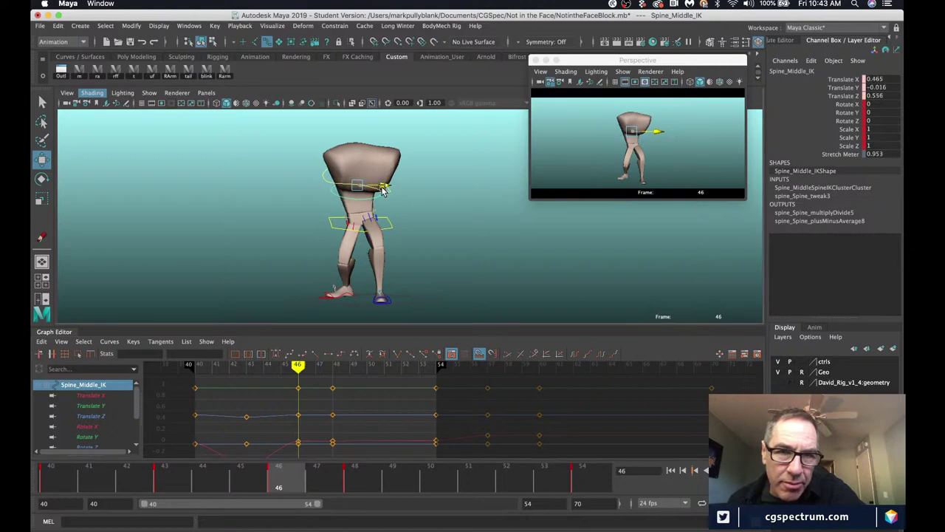
{"action": "key", "text": "s"}
{"action": "key", "text": "ctrl+p"}
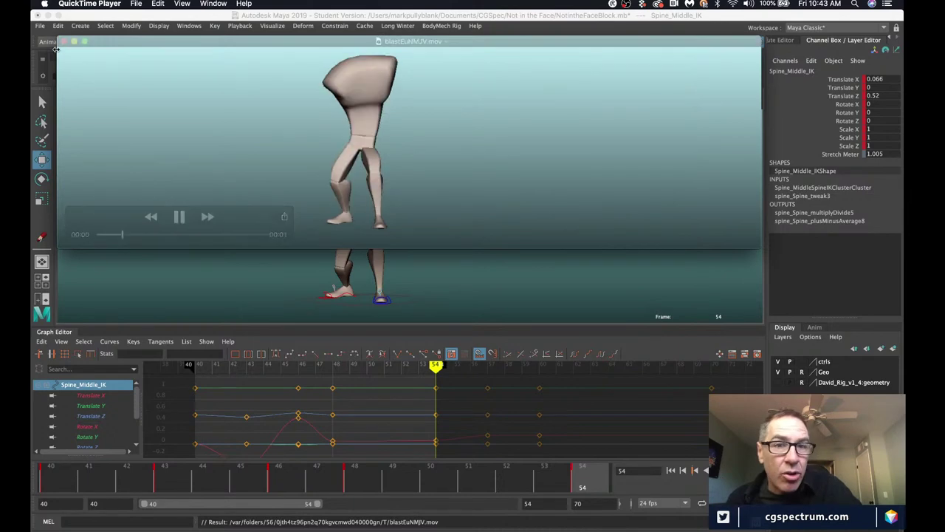
{"action": "left_click", "coordinate": [62, 42]}
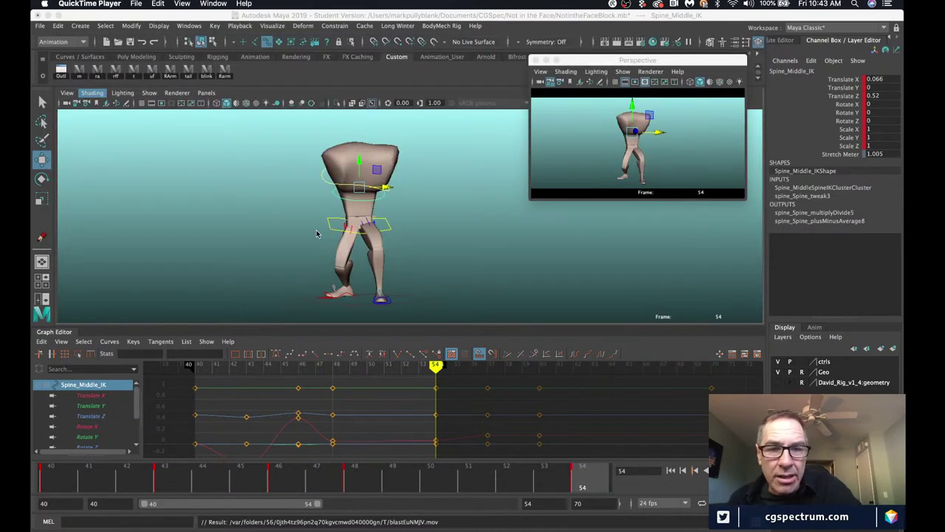
Raise the Spine_Middle_IK Translate X key at frame 48 to about 0.118 in the Graph Editor.
{"action": "left_click_drag", "start_coordinate": [401, 264], "coordinate": [397, 244], "text": "alt"}
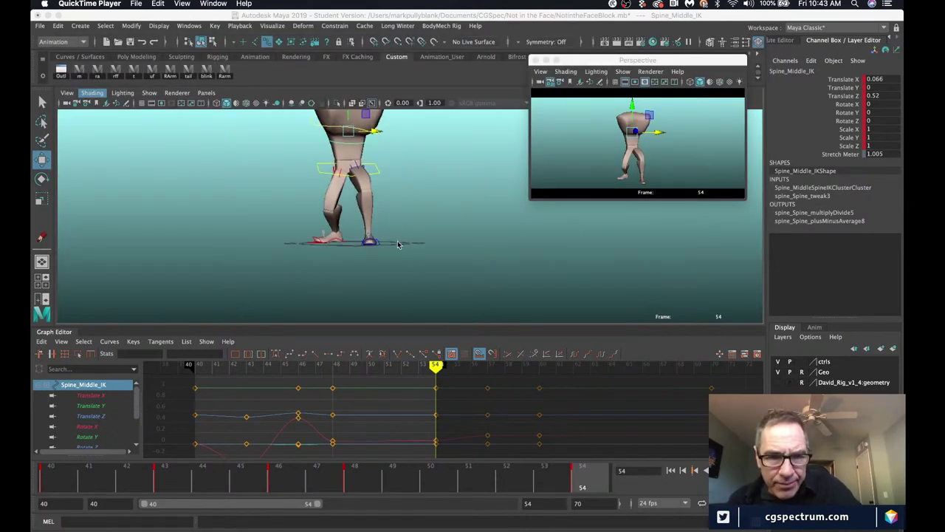
{"action": "key", "text": "f"}
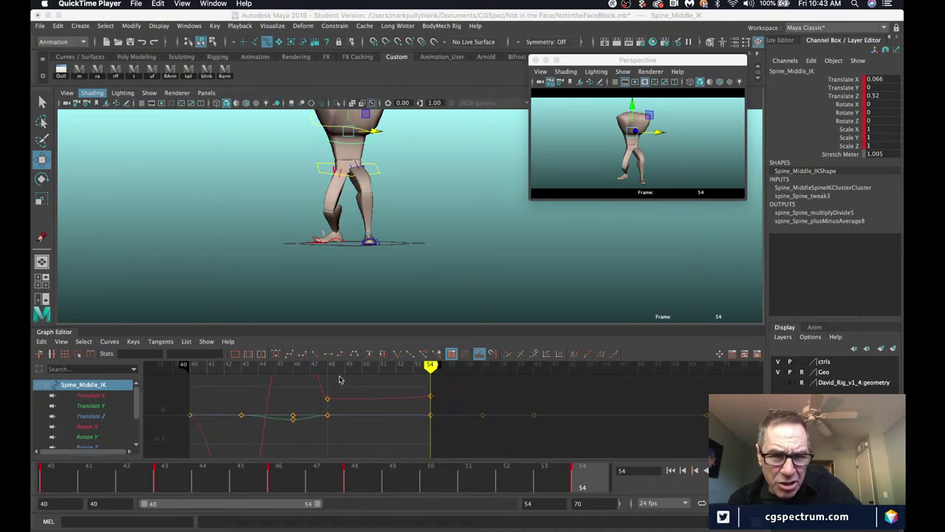
{"action": "left_click_drag", "start_coordinate": [340, 384], "coordinate": [328, 409]}
{"action": "middle_click_drag", "start_coordinate": [328, 410], "coordinate": [329, 386]}
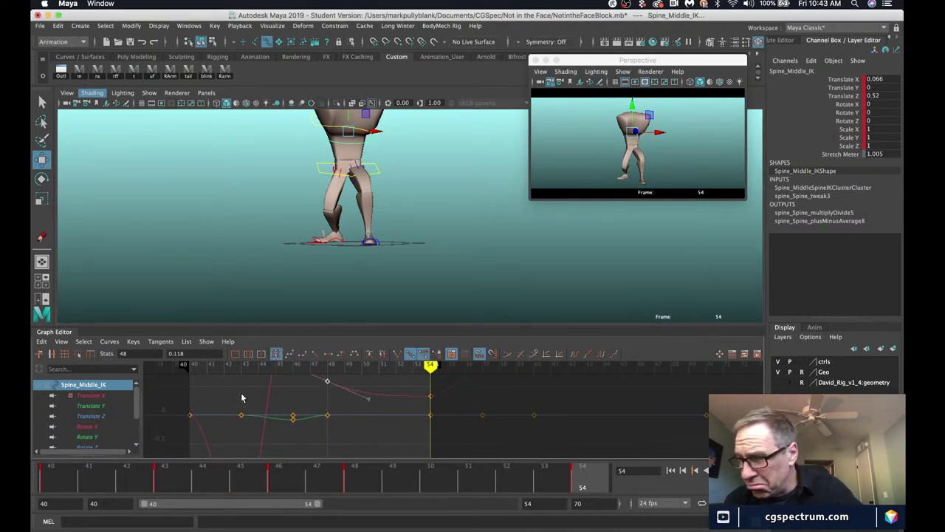
On the Character control, set the ARMS, Neck and Head visibility attributes to 1.
{"action": "scroll", "coordinate": [376, 243], "scroll_direction": "down", "scroll_amount": 3}
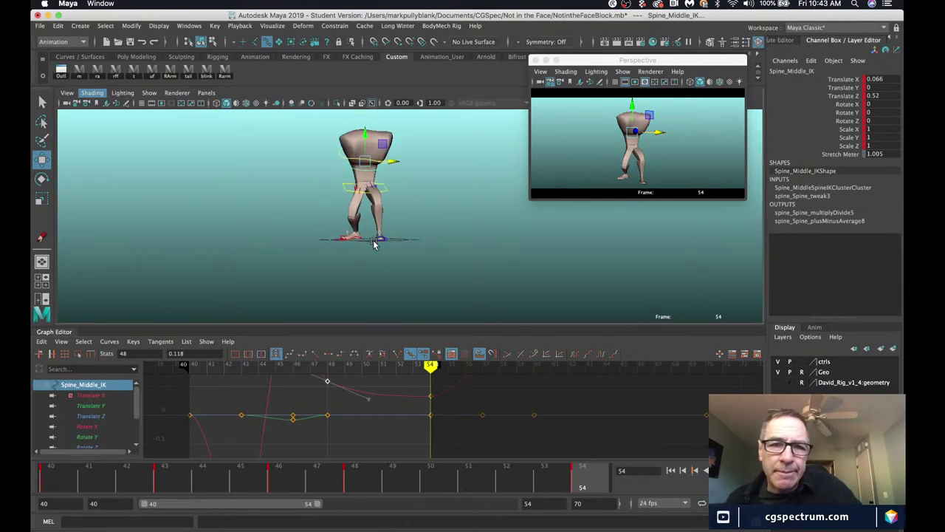
{"action": "middle_click_drag", "start_coordinate": [376, 243], "coordinate": [371, 267], "text": "alt"}
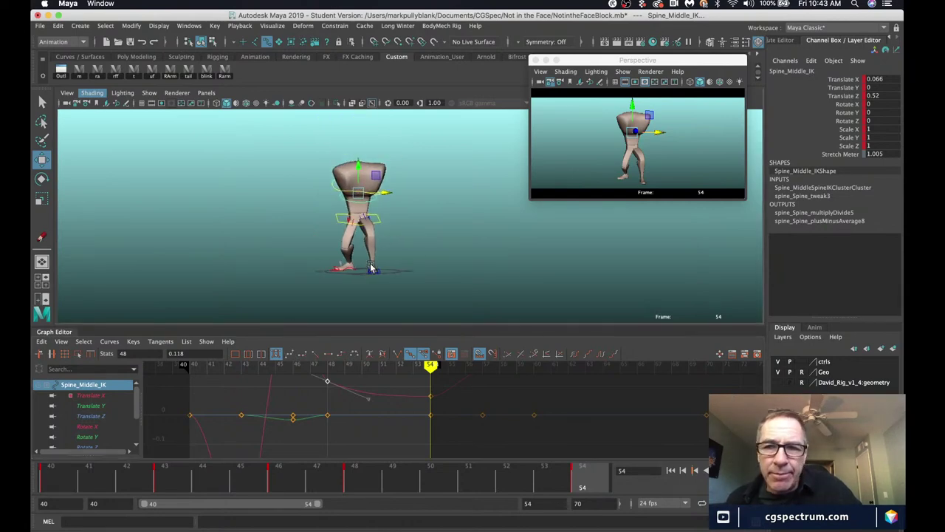
{"action": "left_click", "coordinate": [410, 271]}
{"action": "double_click", "coordinate": [872, 212]}
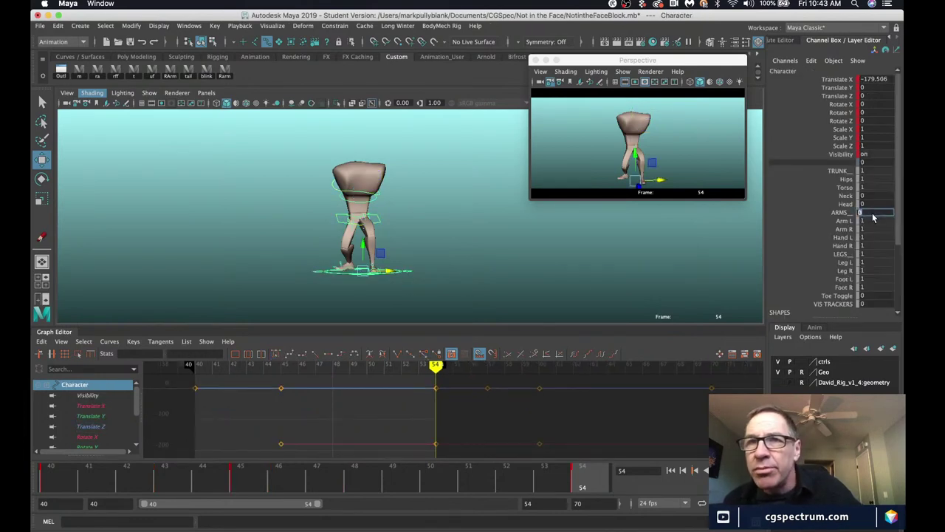
{"action": "type", "text": "1"}
{"action": "key", "text": "Return"}
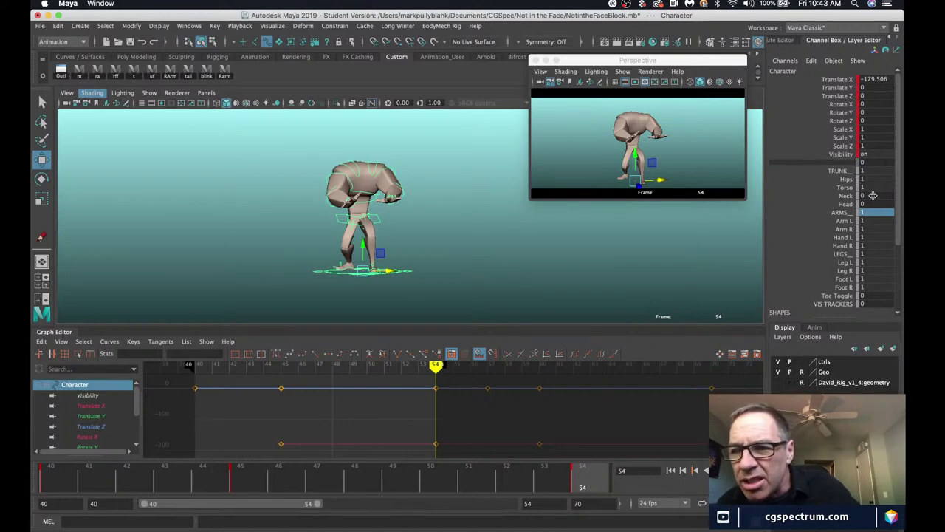
{"action": "left_click_drag", "start_coordinate": [873, 195], "coordinate": [872, 205]}
{"action": "type", "text": "1"}
{"action": "key", "text": "Return"}
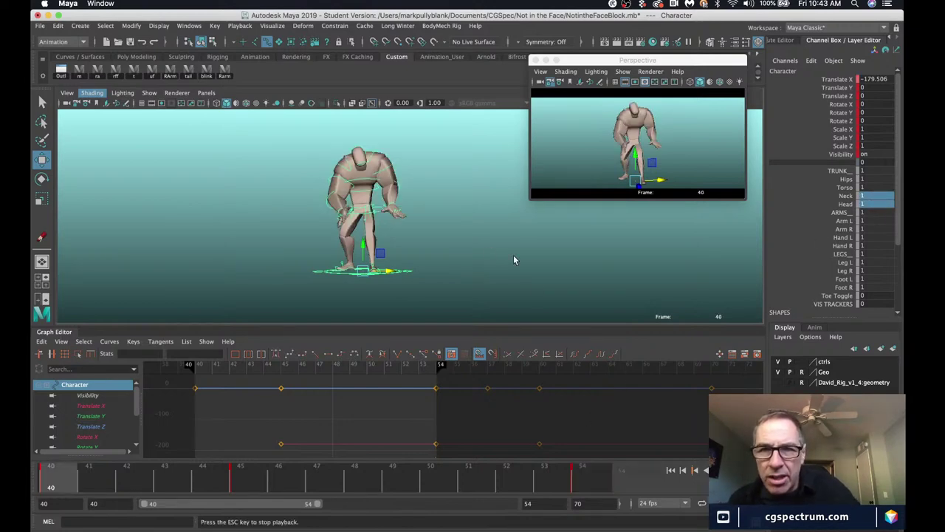
Play the animation in the viewport and in an enlarged playblast to examine the full body's motion, and close the movie.
{"action": "left_click", "coordinate": [706, 470]}
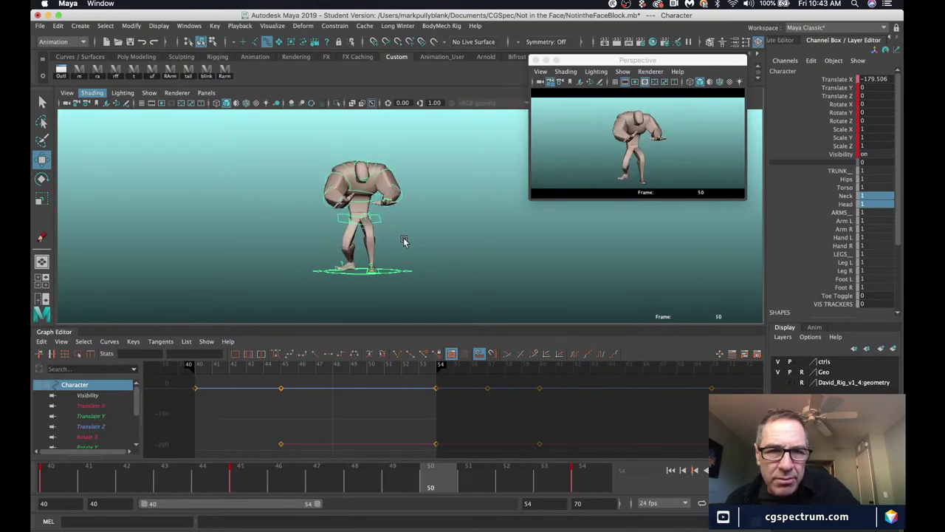
{"action": "key", "text": "Escape"}
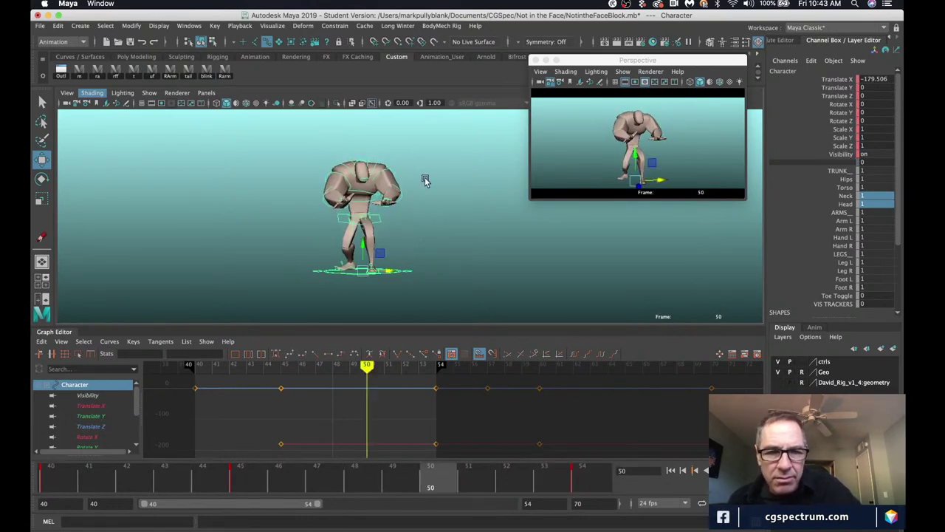
{"action": "left_click", "coordinate": [559, 152]}
{"action": "key", "text": "alt+v"}
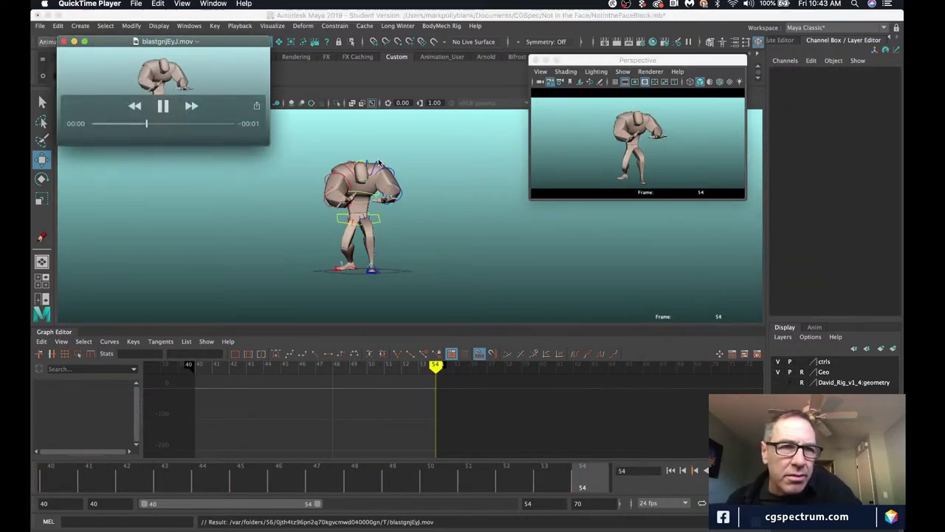
{"action": "key", "text": "super+equal"}
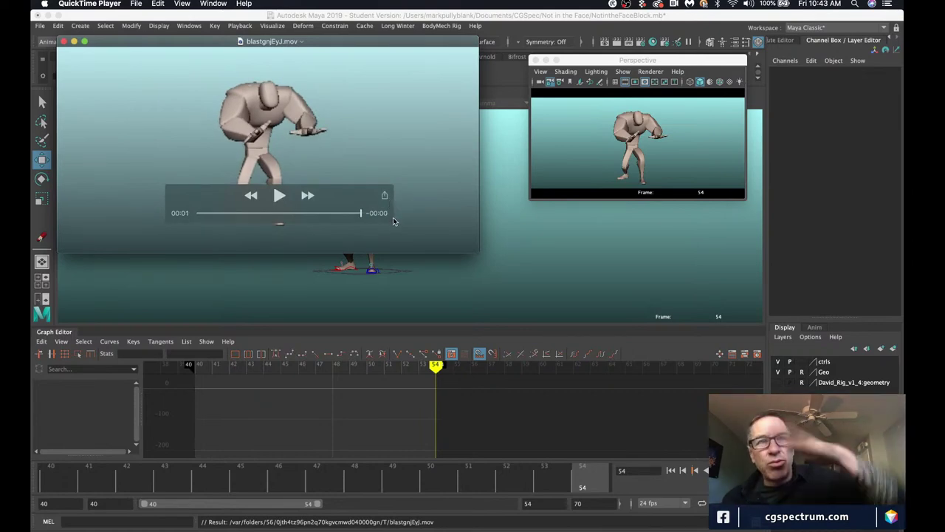
{"action": "key", "text": "space"}
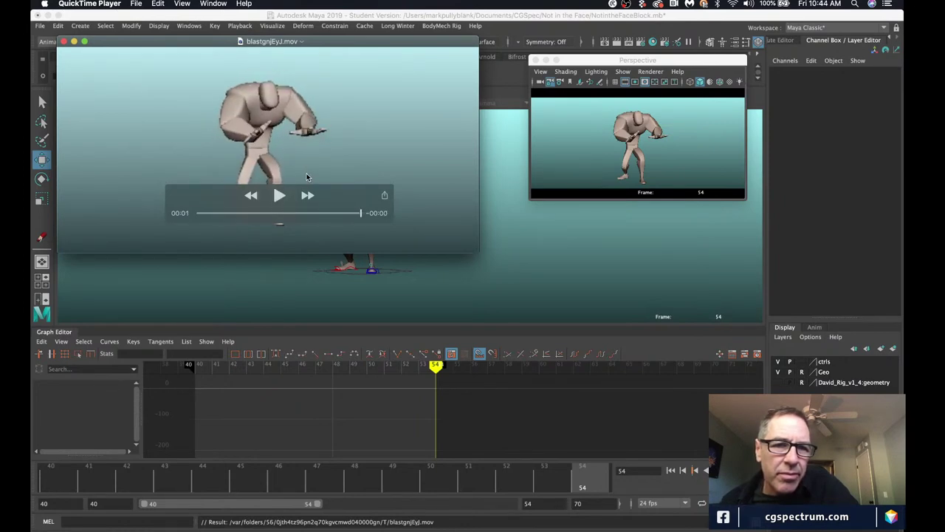
{"action": "left_click", "coordinate": [65, 43]}
Turn on the sequence sound in the timeline.
{"action": "right_click", "coordinate": [309, 495]}
{"action": "left_click", "coordinate": [316, 483]}
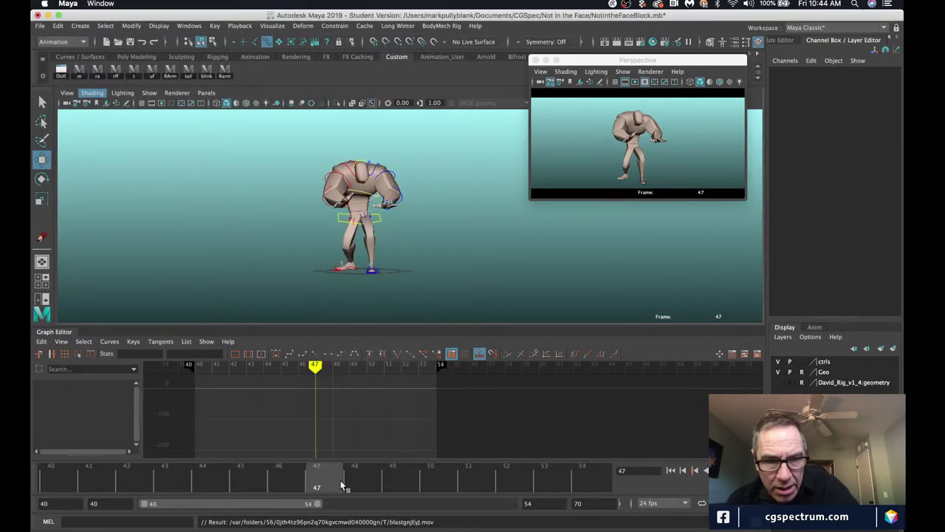
{"action": "right_click", "coordinate": [338, 482]}
{"action": "mouse_move", "coordinate": [373, 467]}
{"action": "left_click", "coordinate": [478, 487]}
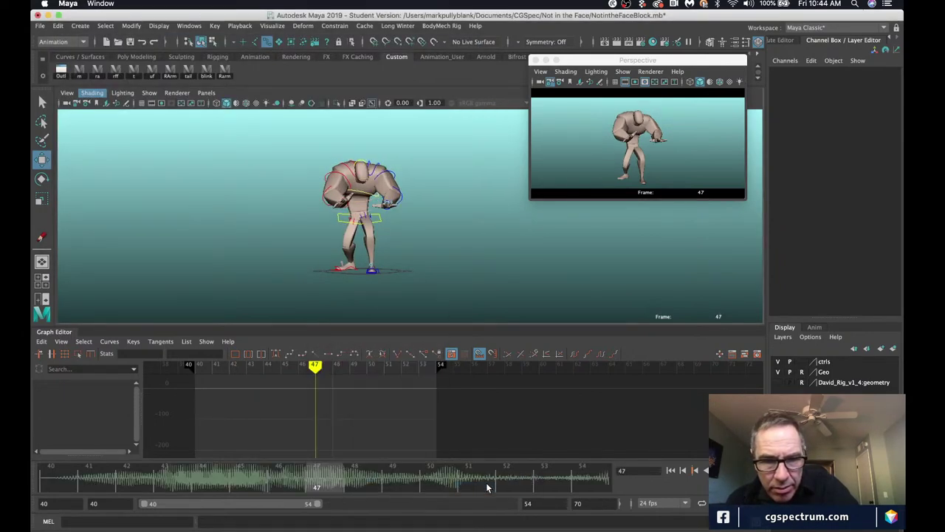
Make a playblast with sound of the full character, review it enlarged, and close the movie.
{"action": "left_click", "coordinate": [702, 156]}
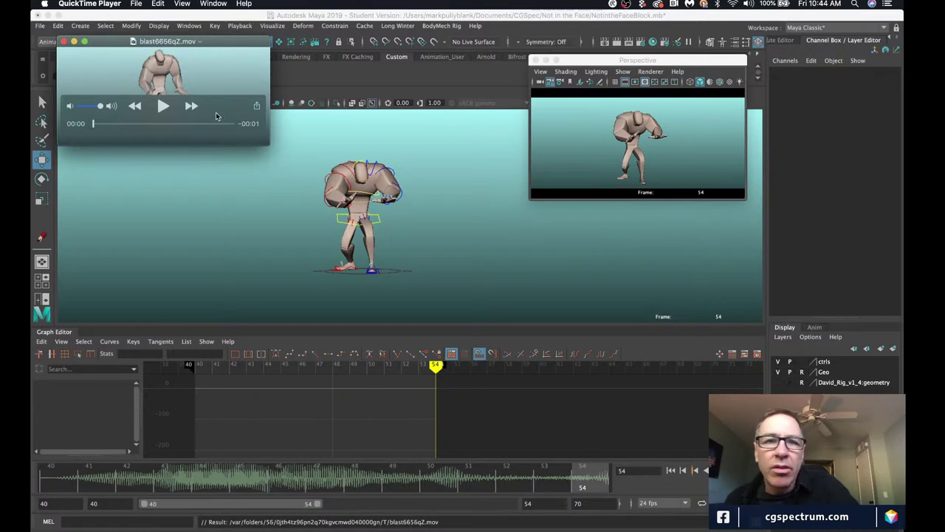
{"action": "key", "text": "super+1"}
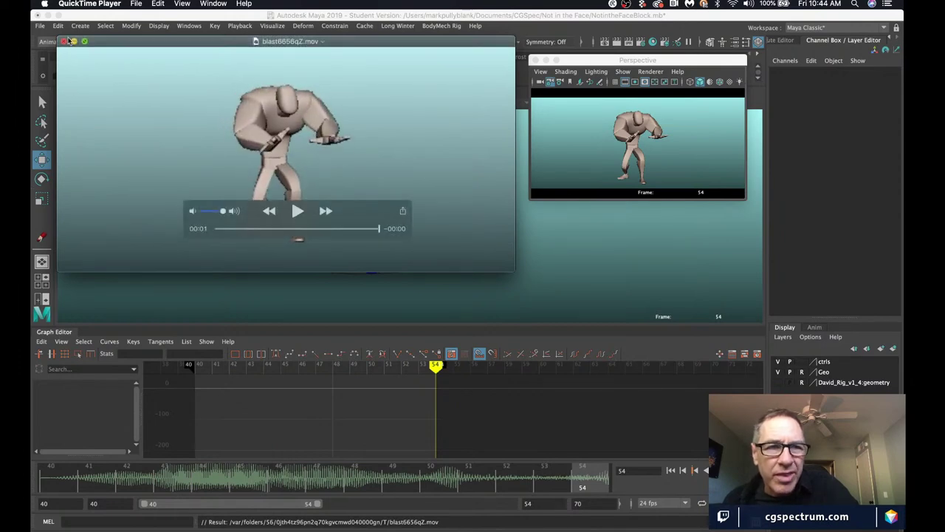
{"action": "left_click", "coordinate": [64, 42]}
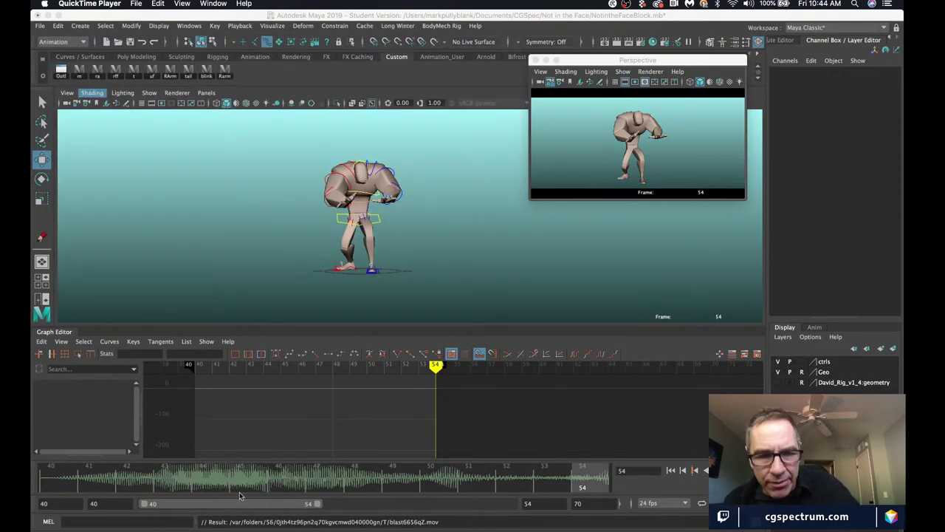
Go to frame 46 and try to turn off the timeline sound.
{"action": "right_click", "coordinate": [295, 491]}
{"action": "left_click", "coordinate": [296, 490]}
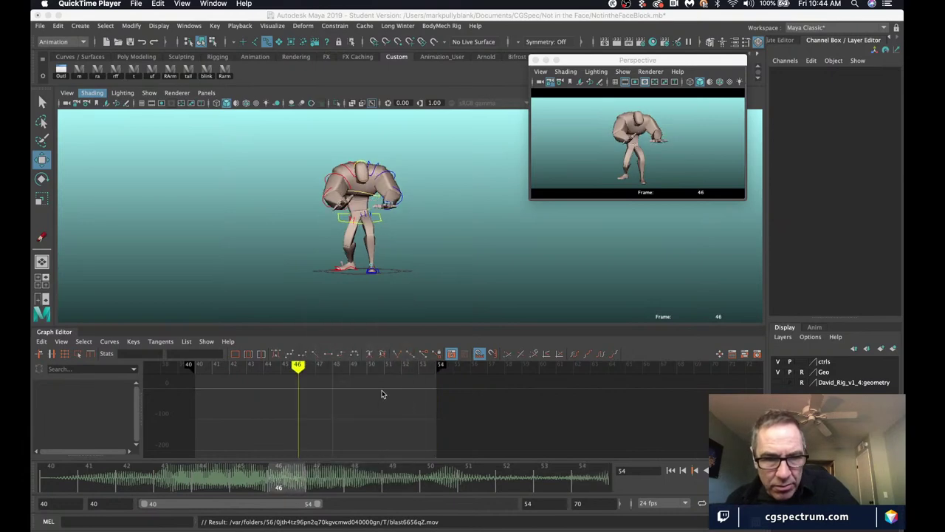
{"action": "right_click", "coordinate": [286, 488]}
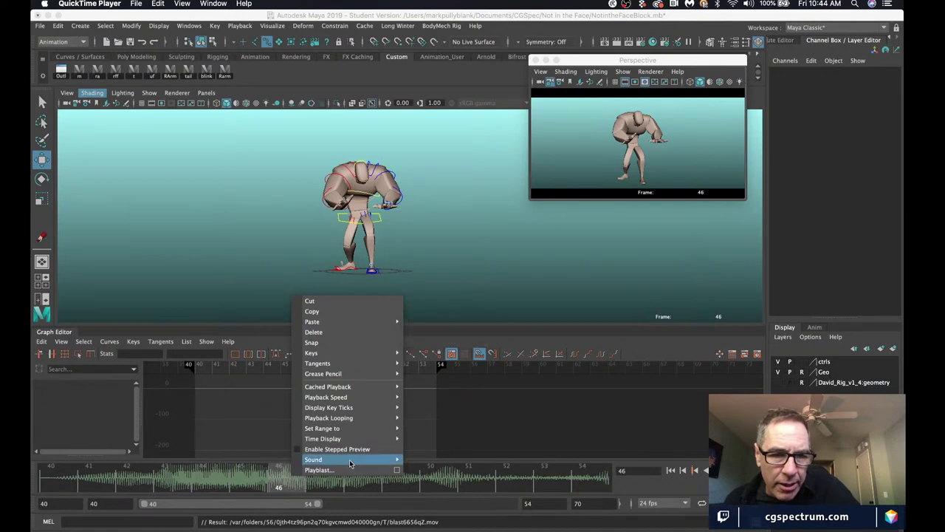
{"action": "left_click", "coordinate": [414, 460]}
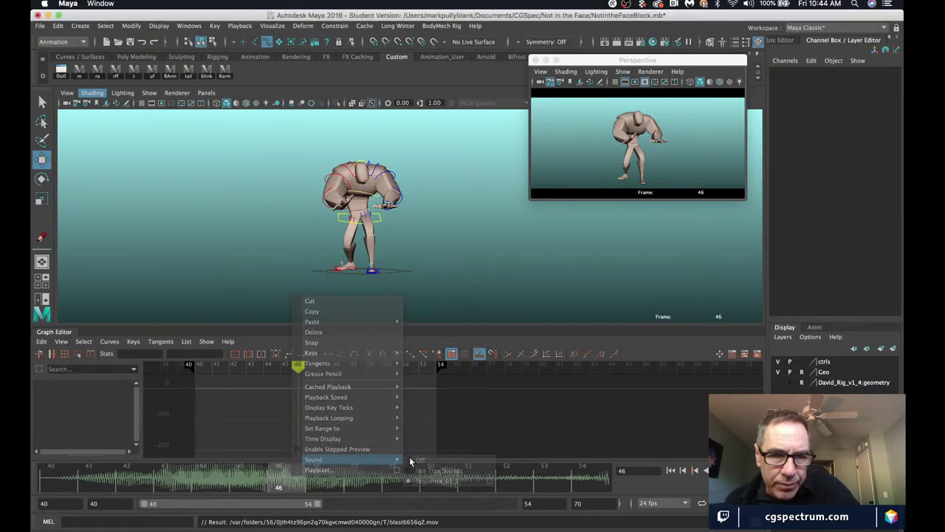
{"action": "left_click", "coordinate": [367, 191]}
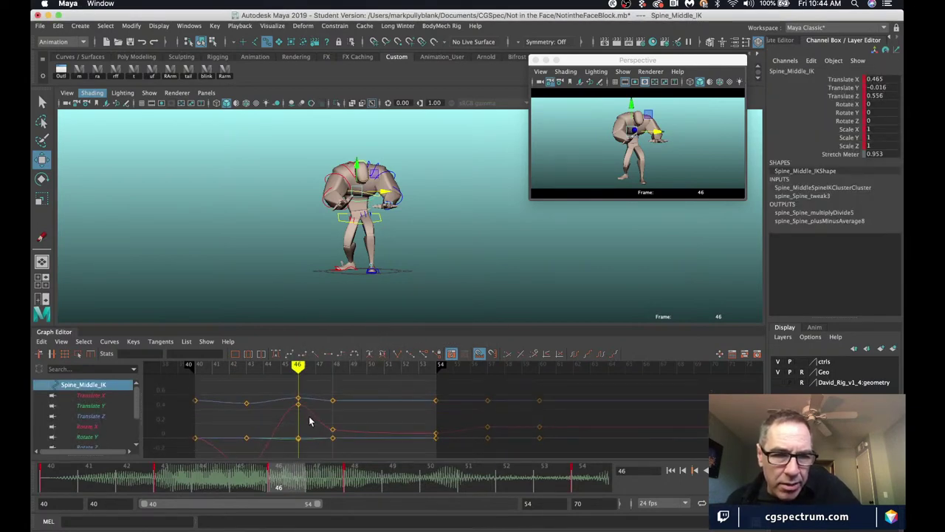
{"action": "middle_click_drag", "start_coordinate": [310, 421], "coordinate": [357, 418], "text": "alt"}
{"action": "left_click", "coordinate": [237, 239]}
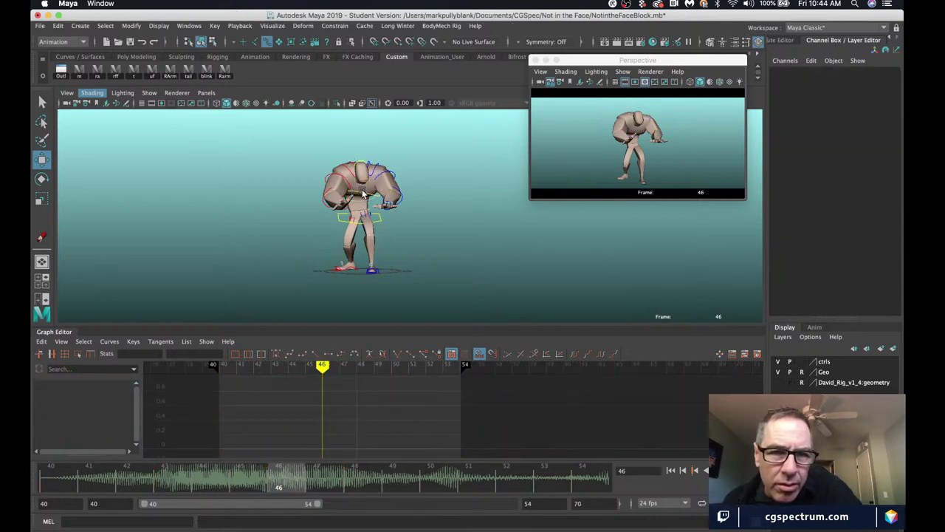
Lower the Spine_Torso_IK Rotate Y key at frame 43 to about 3.07.
{"action": "left_click", "coordinate": [363, 193]}
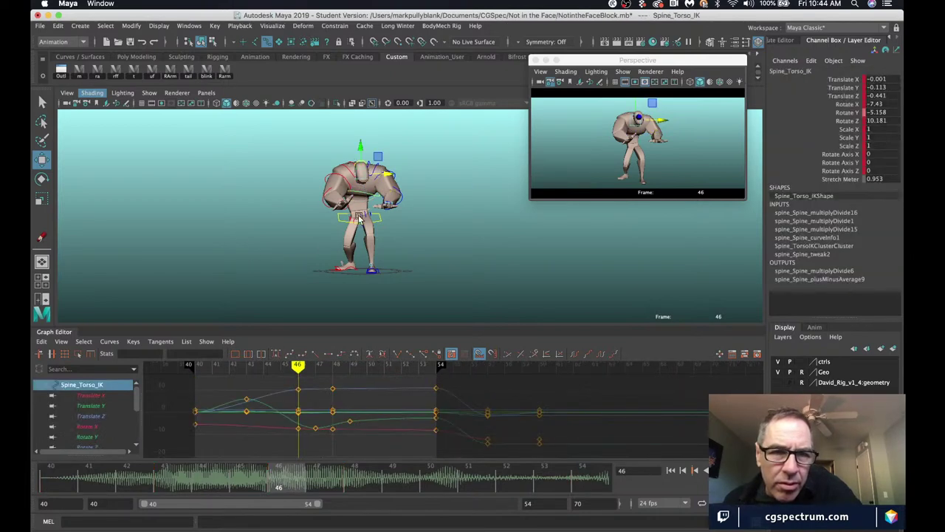
{"action": "left_click", "coordinate": [88, 447]}
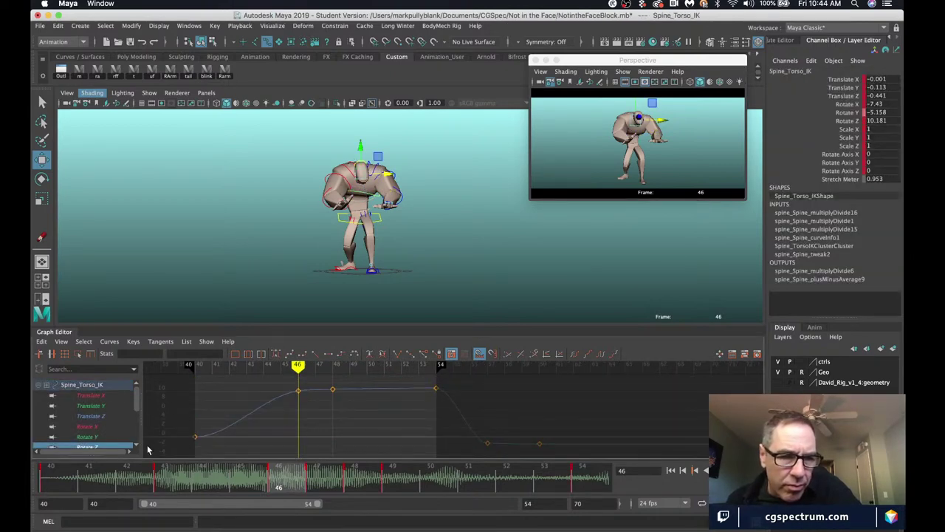
{"action": "left_click", "coordinate": [92, 437]}
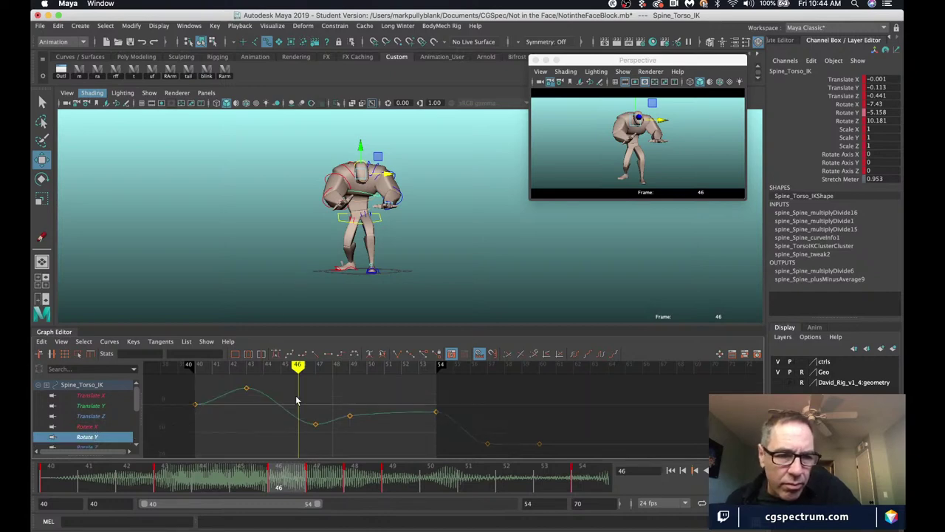
{"action": "left_click", "coordinate": [247, 387]}
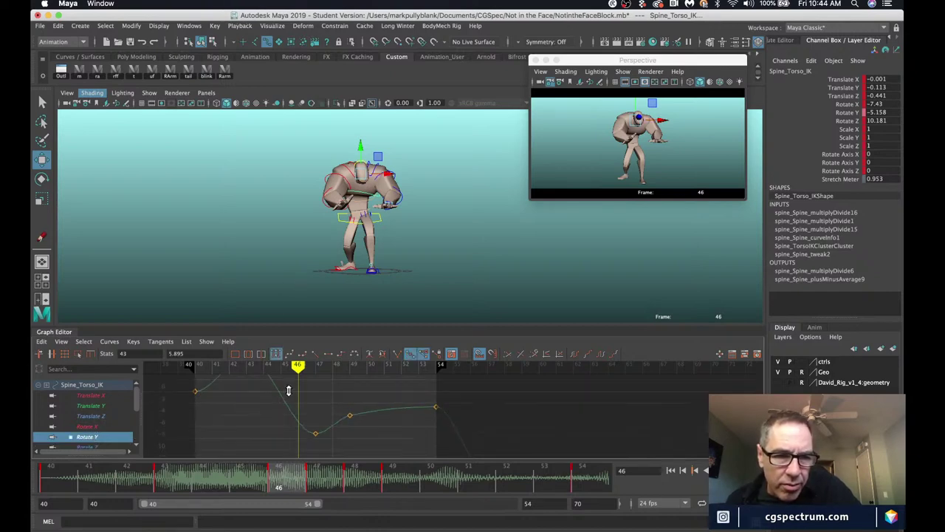
{"action": "middle_click_drag", "start_coordinate": [290, 388], "coordinate": [277, 424]}
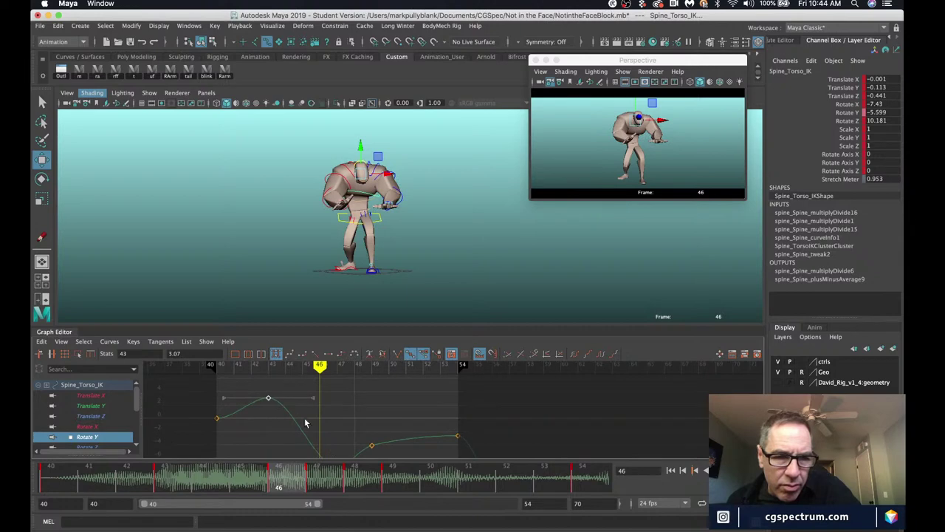
Raise the Spine_Torso_IK Rotate Y key at frame 47 to about -5.713.
{"action": "left_click_drag", "start_coordinate": [244, 395], "coordinate": [470, 442]}
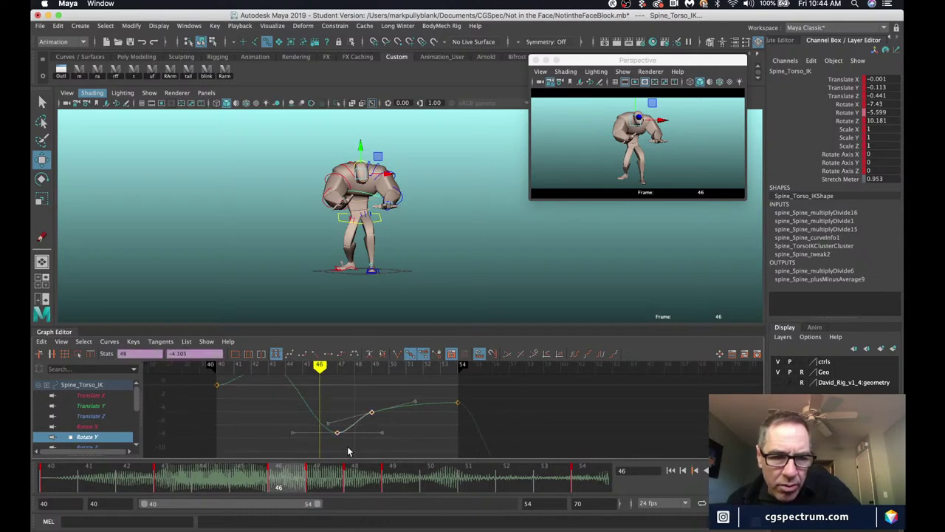
{"action": "middle_click_drag", "start_coordinate": [348, 450], "coordinate": [352, 415]}
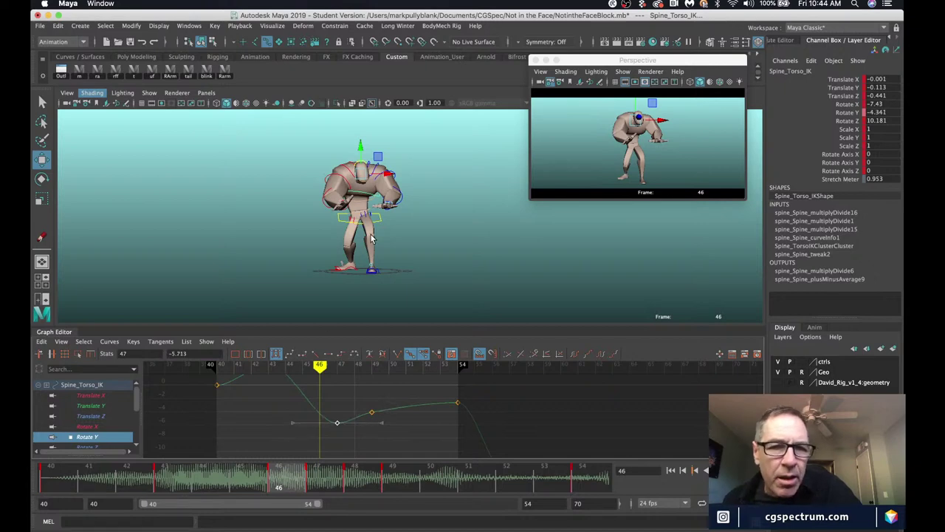
{"action": "scroll", "coordinate": [371, 238], "scroll_direction": "up", "scroll_amount": 2}
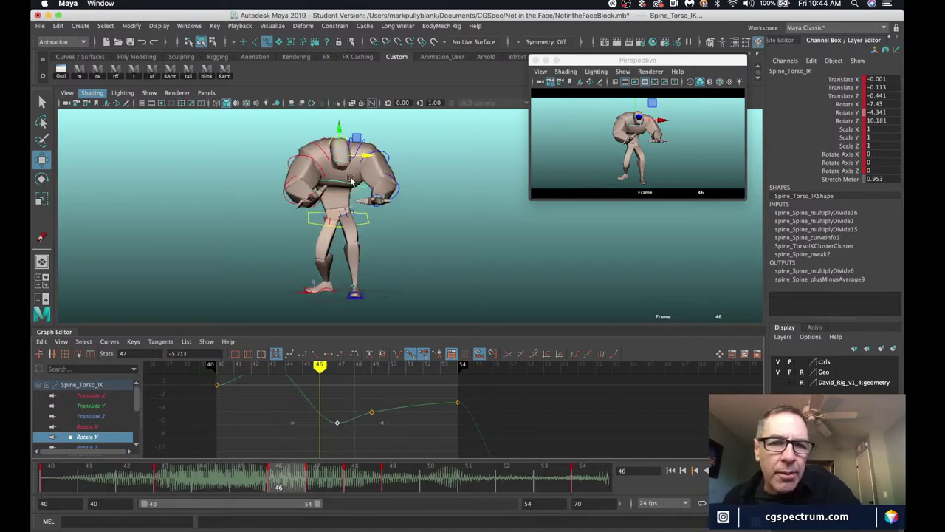
Rotate the right shoulder control at frame 43 to about -2.5, -11.5, 0.8, key the pose and play it back.
{"action": "left_click", "coordinate": [318, 151]}
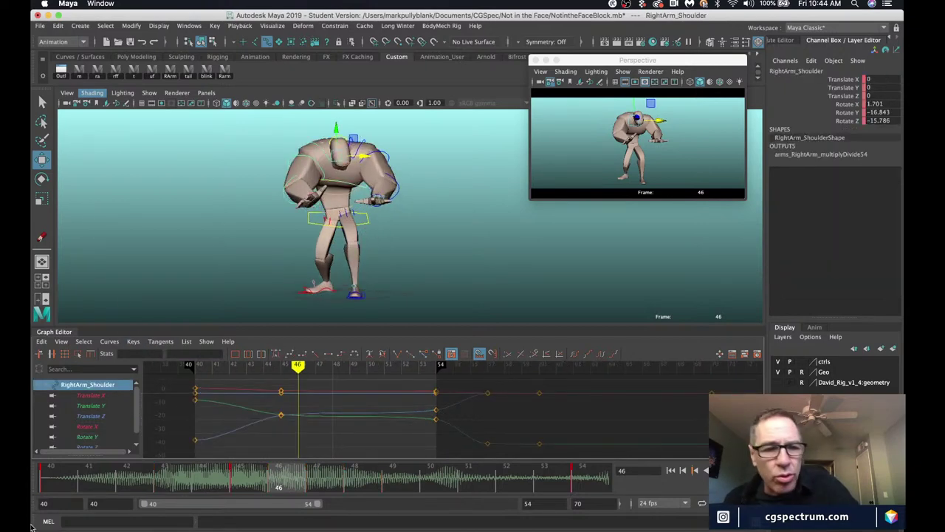
{"action": "left_click", "coordinate": [46, 483]}
{"action": "key", "text": "alt+period"}
{"action": "key", "text": "alt+period"}
{"action": "key", "text": "alt+period"}
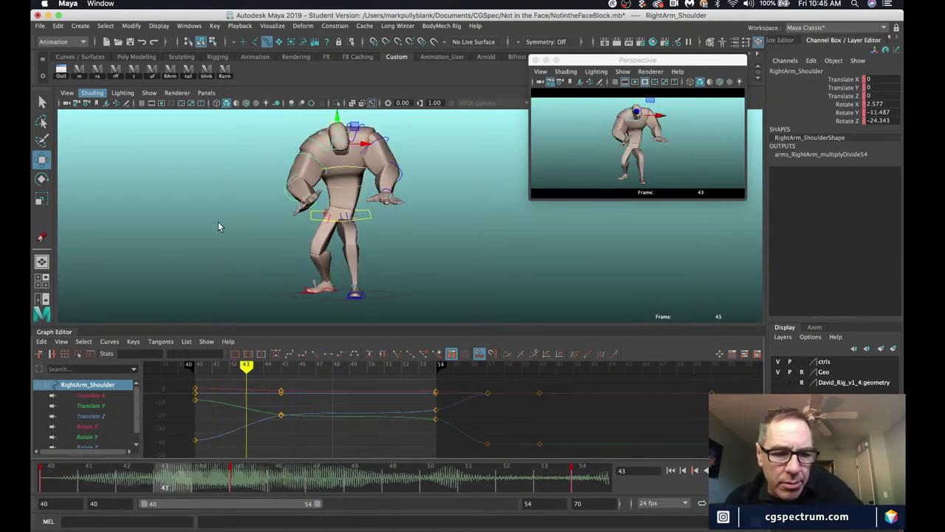
{"action": "key", "text": "e"}
{"action": "left_click_drag", "start_coordinate": [316, 147], "coordinate": [294, 172]}
{"action": "key", "text": "s"}
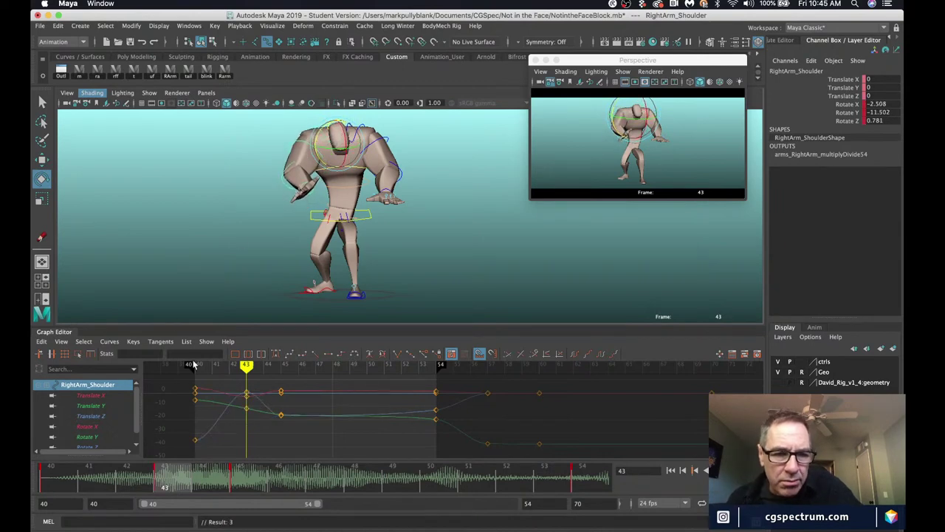
{"action": "left_click", "coordinate": [56, 473]}
{"action": "key", "text": "alt+v"}
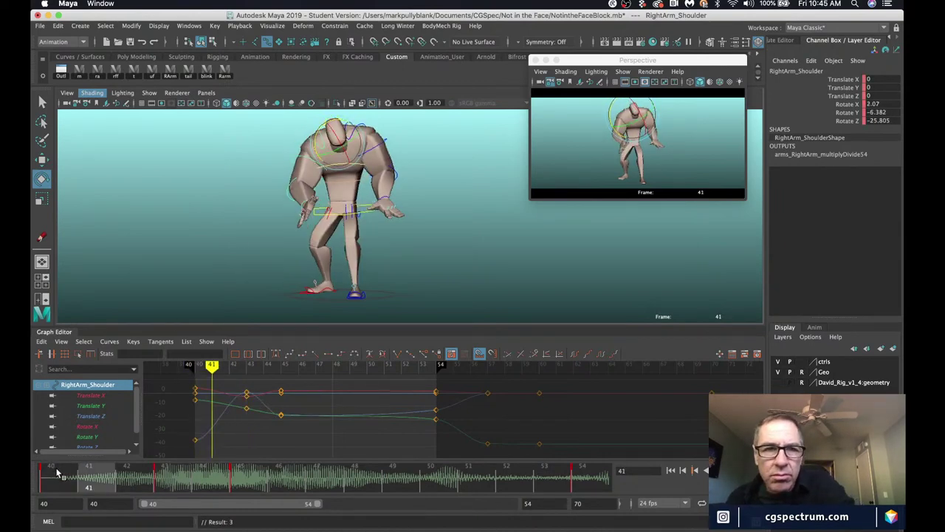
Rotate the right hand control at frame 43 to about -20.4, 8.3, -35.7.
{"action": "left_click", "coordinate": [172, 260]}
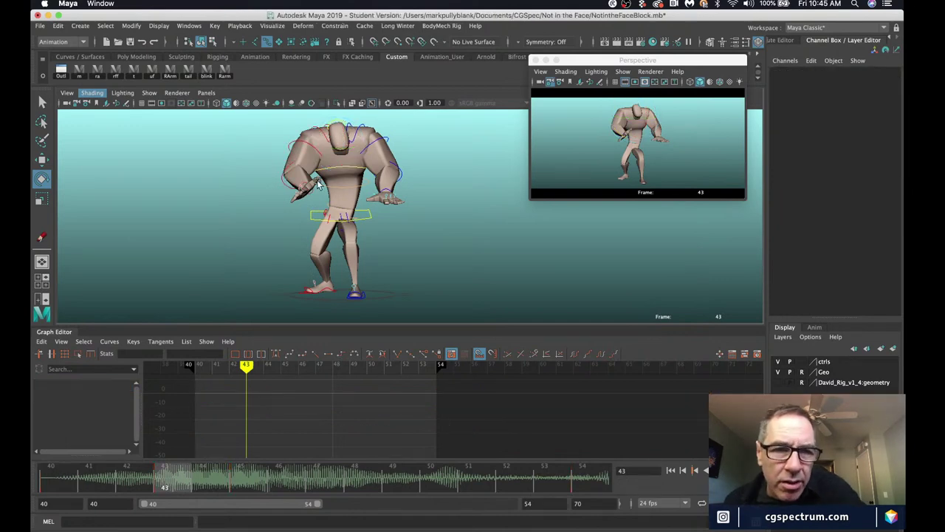
{"action": "left_click", "coordinate": [308, 189]}
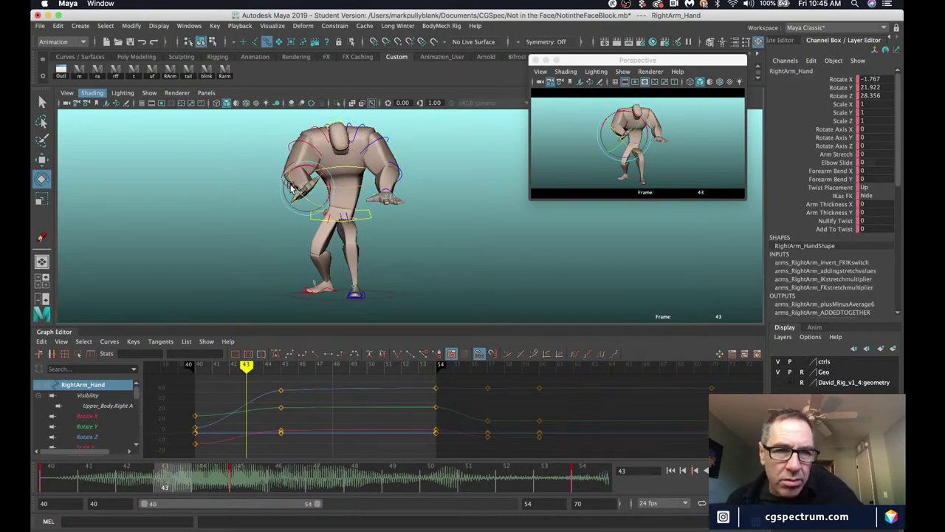
{"action": "left_click_drag", "start_coordinate": [294, 185], "coordinate": [305, 203]}
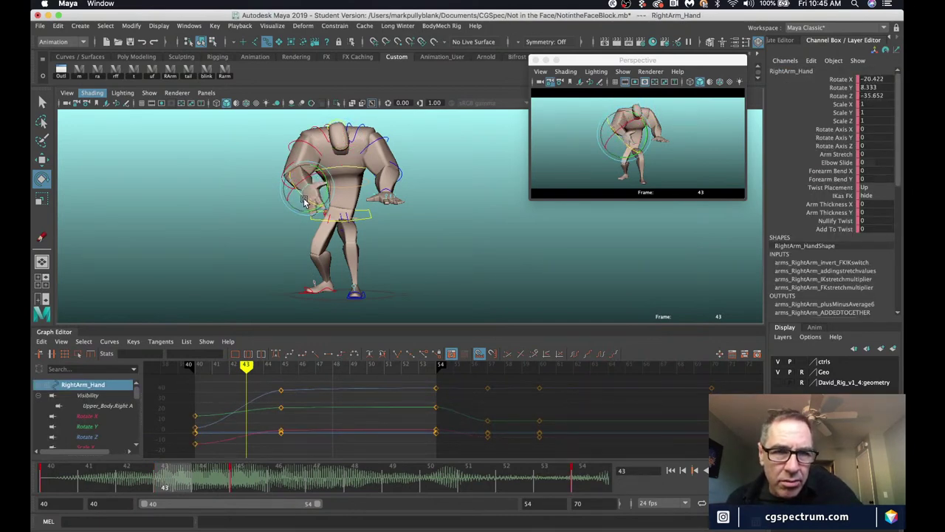
{"action": "left_click", "coordinate": [254, 218]}
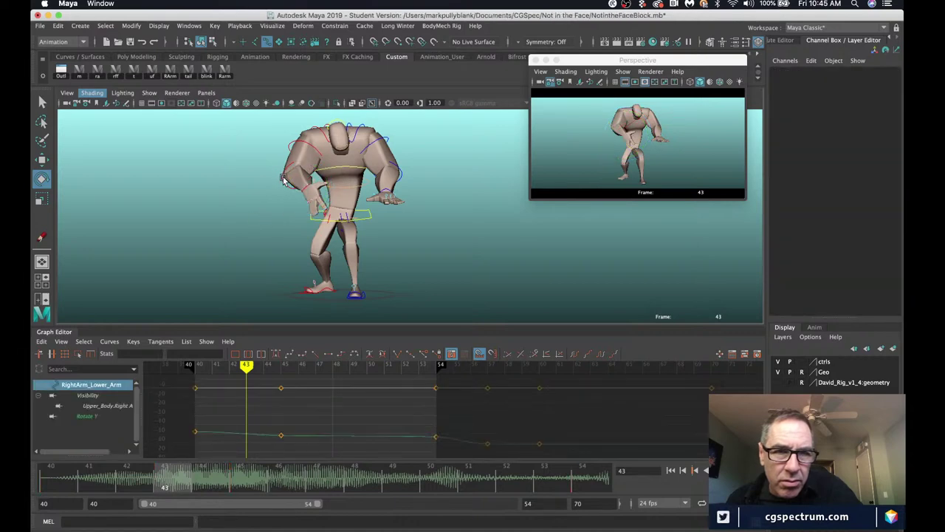
Straighten the right lower arm at frame 43 to a Rotate Y of about -28.6 and key it.
{"action": "left_click", "coordinate": [291, 206]}
{"action": "left_click_drag", "start_coordinate": [313, 174], "coordinate": [303, 220]}
{"action": "key", "text": "s"}
Step back and forth through frames 39 to 46 to examine the right arm's motion.
{"action": "key", "text": "comma"}
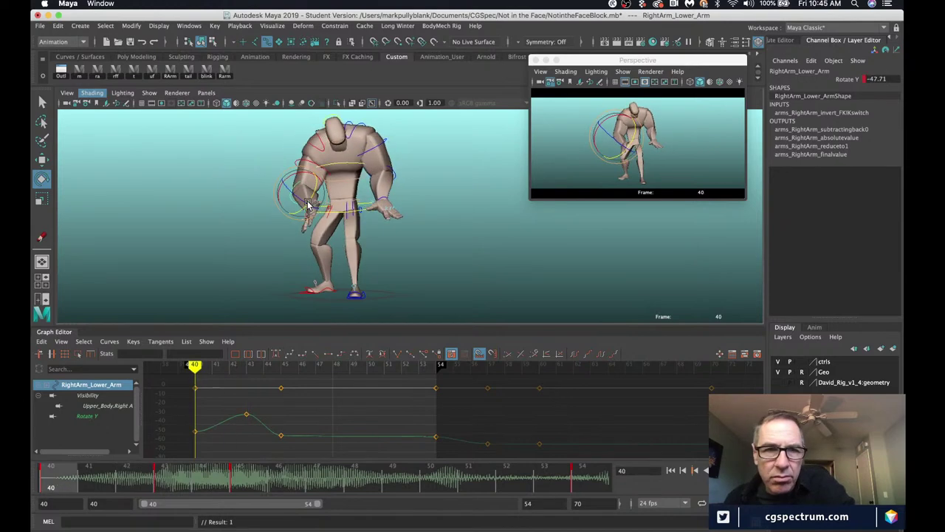
{"action": "key", "text": "alt+period"}
{"action": "key", "text": "alt+period"}
{"action": "key", "text": "alt+period"}
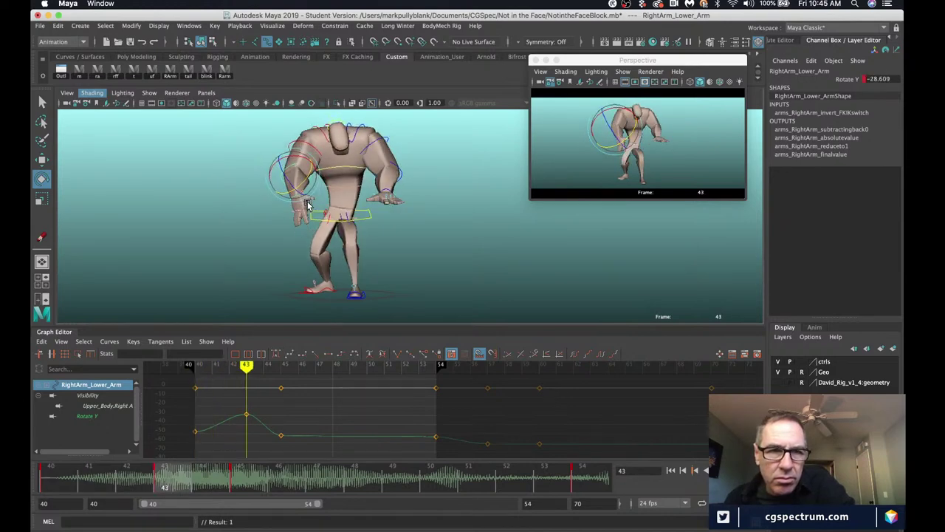
{"action": "key", "text": "alt+period"}
{"action": "key", "text": "alt+period"}
{"action": "key", "text": "alt+comma"}
{"action": "key", "text": "alt+comma"}
{"action": "key", "text": "alt+comma"}
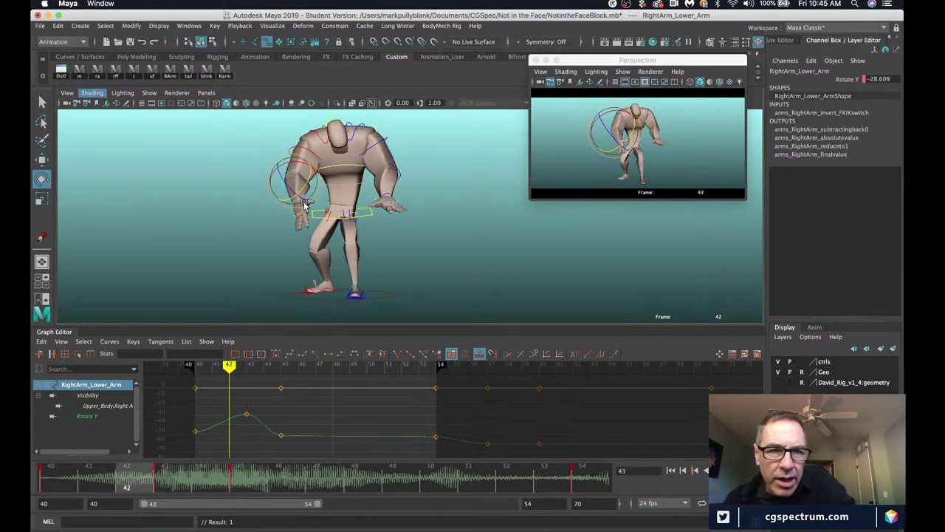
{"action": "key", "text": "comma"}
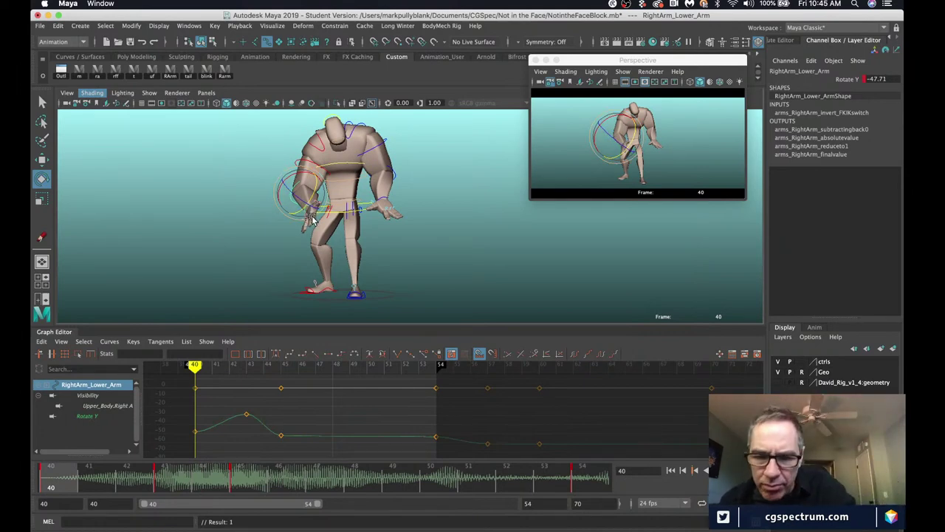
{"action": "key", "text": "comma"}
{"action": "key", "text": "alt+period"}
{"action": "key", "text": "alt+period"}
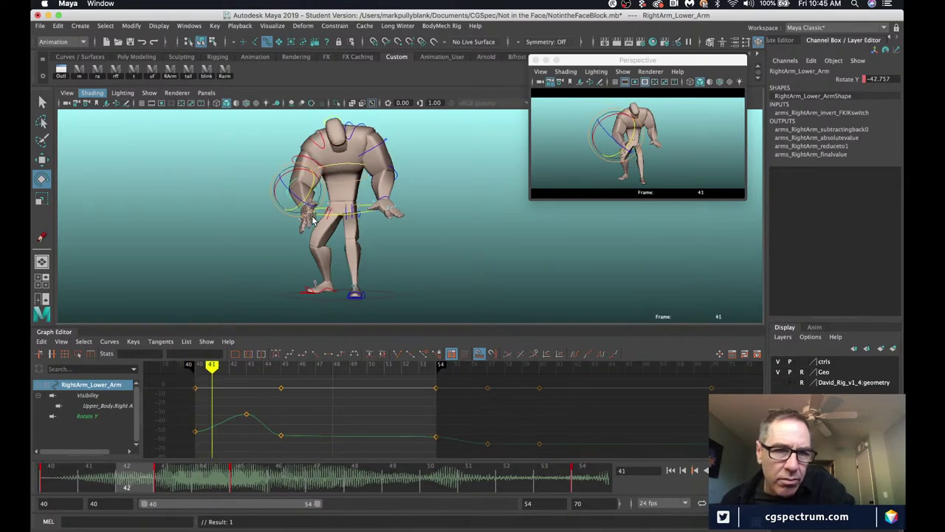
{"action": "key", "text": "alt+period"}
{"action": "key", "text": "alt+period"}
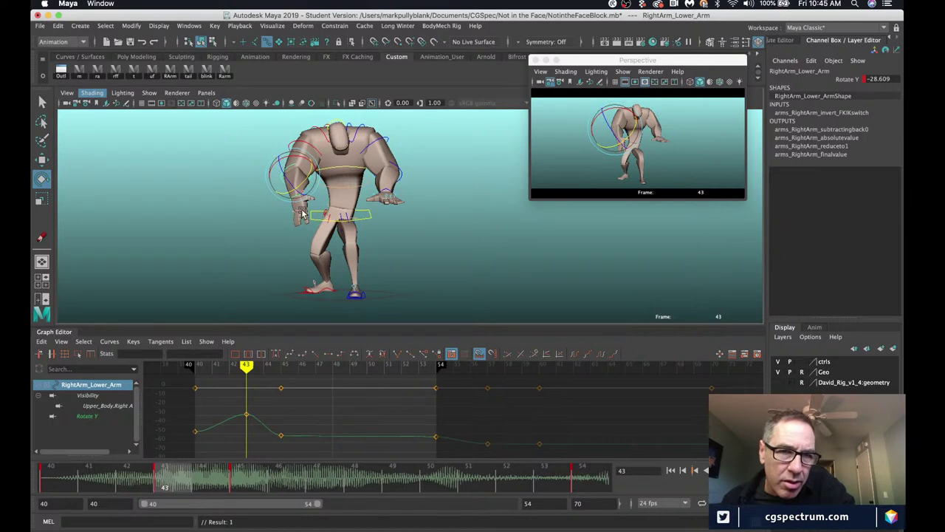
{"action": "key", "text": "alt+period"}
{"action": "key", "text": "alt+period"}
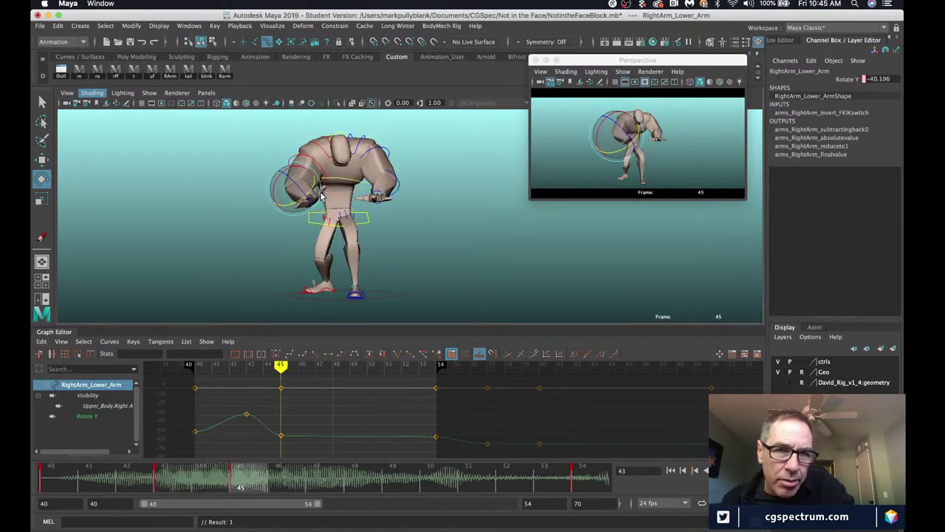
{"action": "key", "text": "alt+period"}
{"action": "key", "text": "alt+comma"}
{"action": "key", "text": "alt+comma"}
{"action": "key", "text": "alt+comma"}
{"action": "key", "text": "alt+comma"}
{"action": "key", "text": "alt+comma"}
{"action": "key", "text": "alt+comma"}
{"action": "key", "text": "alt+comma"}
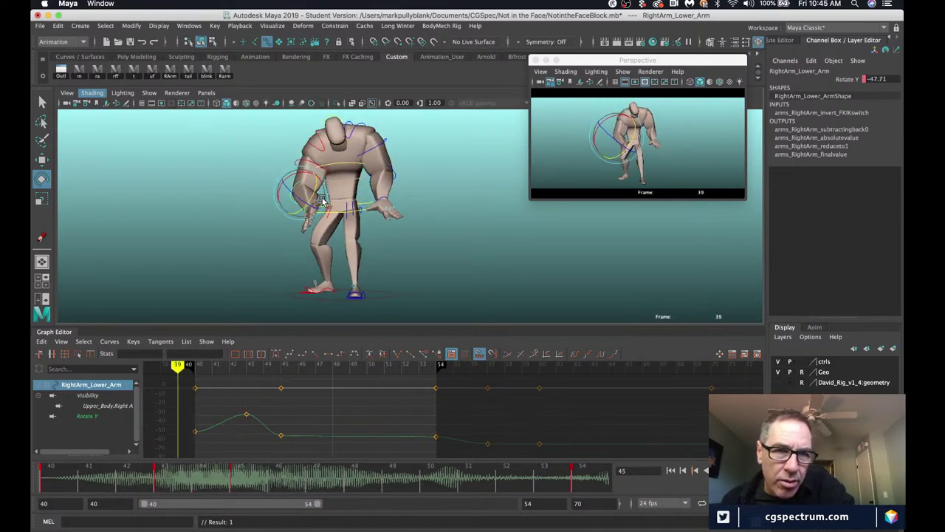
{"action": "key", "text": "alt+period"}
{"action": "key", "text": "alt+period"}
{"action": "key", "text": "alt+period"}
{"action": "key", "text": "alt+period"}
{"action": "key", "text": "alt+period"}
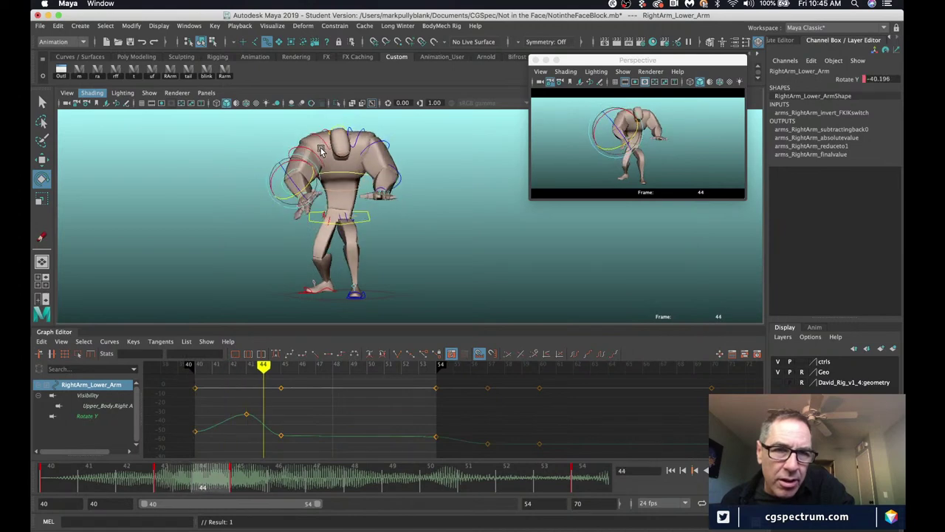
{"action": "key", "text": "alt+period"}
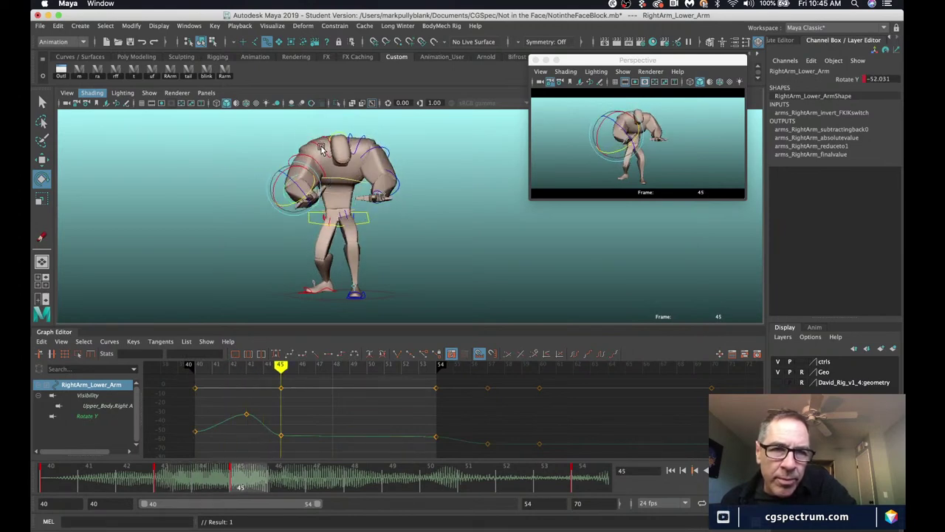
Select the right shoulder control at frame 45 and delete all custom shelf shortcuts except Outl.
{"action": "left_click", "coordinate": [322, 151]}
{"action": "key", "text": "q"}
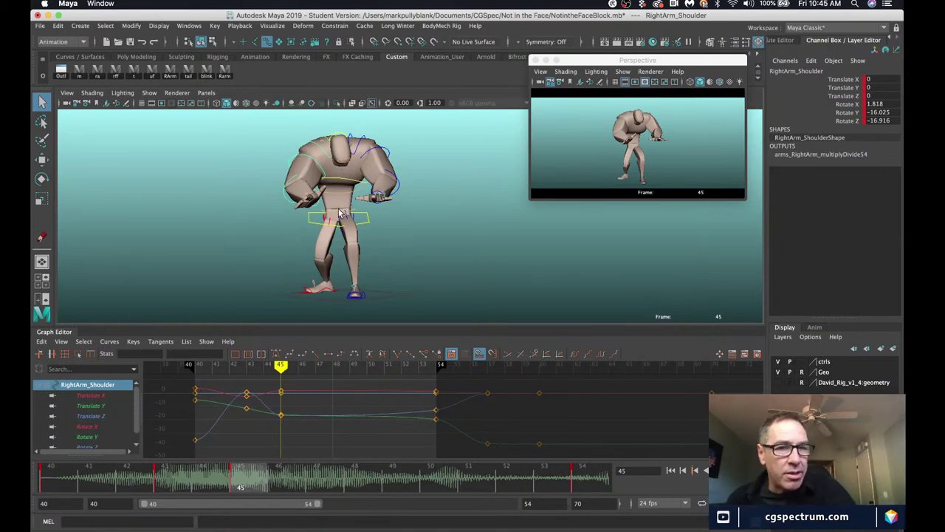
{"action": "right_click", "coordinate": [225, 71]}
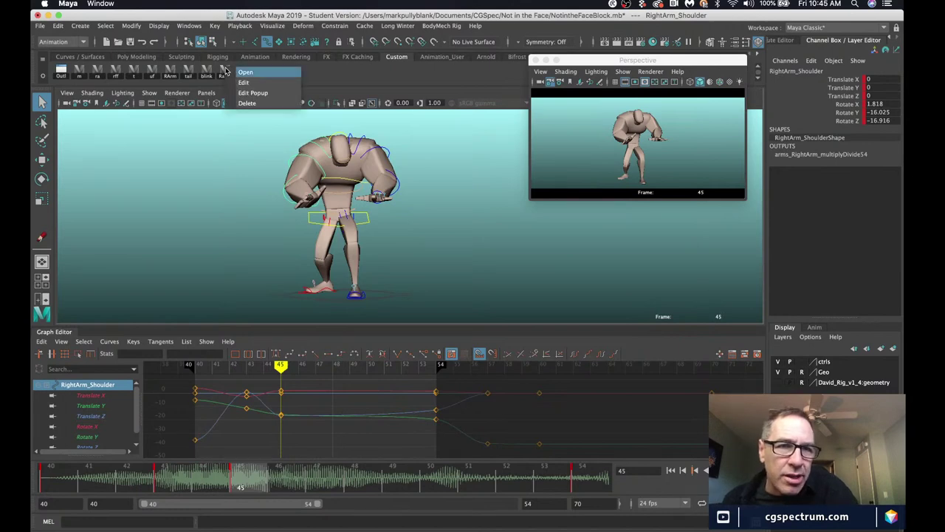
{"action": "left_click", "coordinate": [251, 104]}
{"action": "right_click", "coordinate": [209, 72]}
{"action": "left_click", "coordinate": [224, 107]}
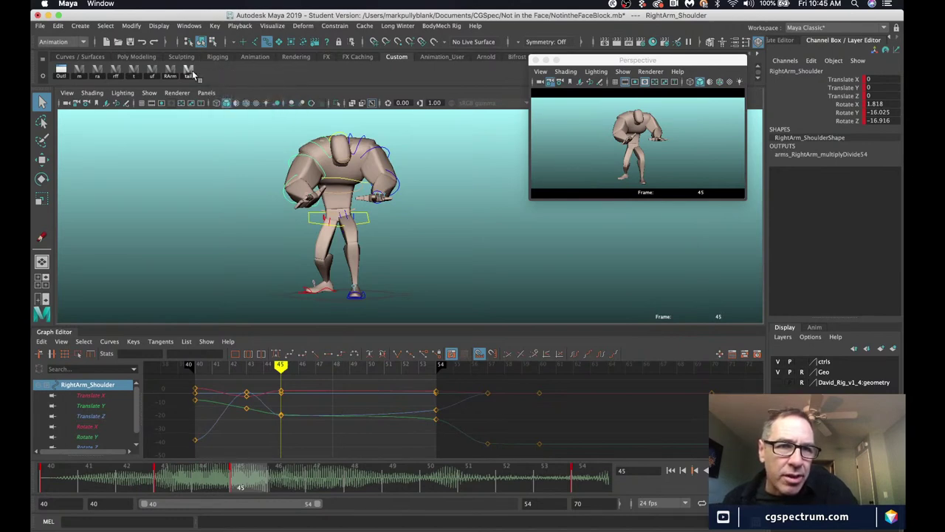
{"action": "right_click", "coordinate": [194, 72]}
{"action": "left_click", "coordinate": [205, 108]}
{"action": "right_click", "coordinate": [169, 72]}
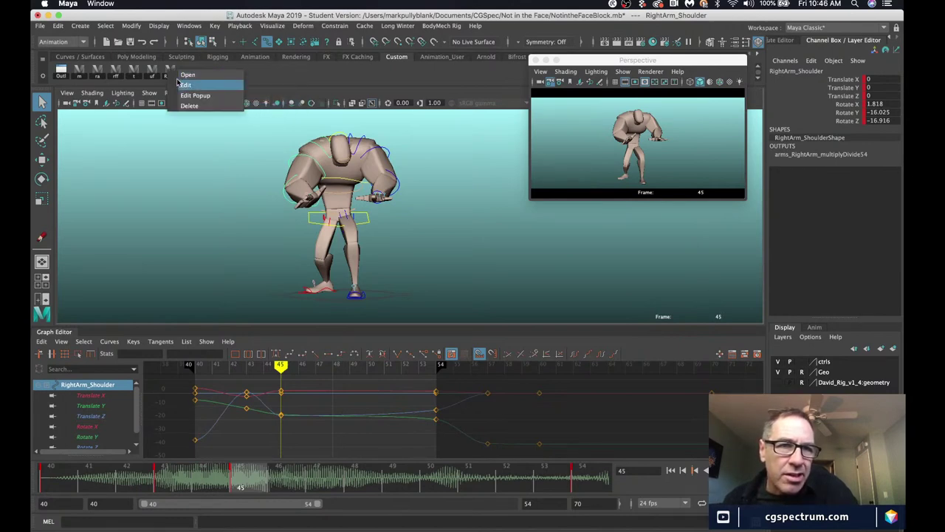
{"action": "left_click", "coordinate": [180, 108]}
{"action": "right_click", "coordinate": [153, 72]}
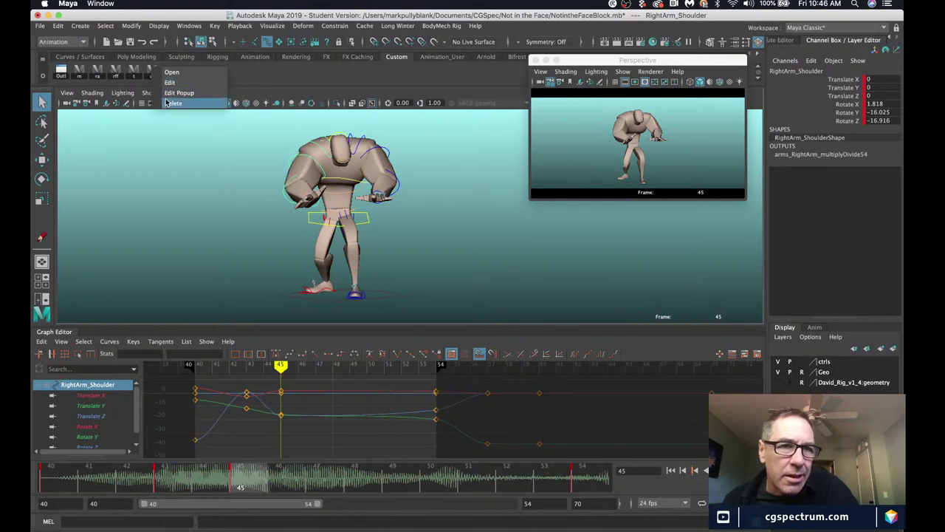
{"action": "left_click", "coordinate": [170, 105]}
{"action": "right_click", "coordinate": [134, 72]}
{"action": "left_click", "coordinate": [153, 104]}
{"action": "right_click", "coordinate": [116, 71]}
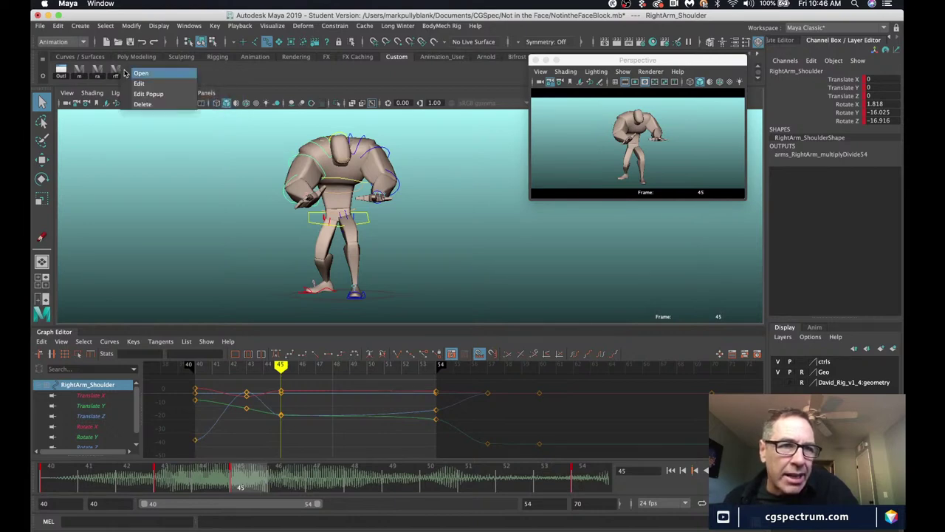
{"action": "left_click", "coordinate": [136, 107]}
{"action": "right_click", "coordinate": [105, 74]}
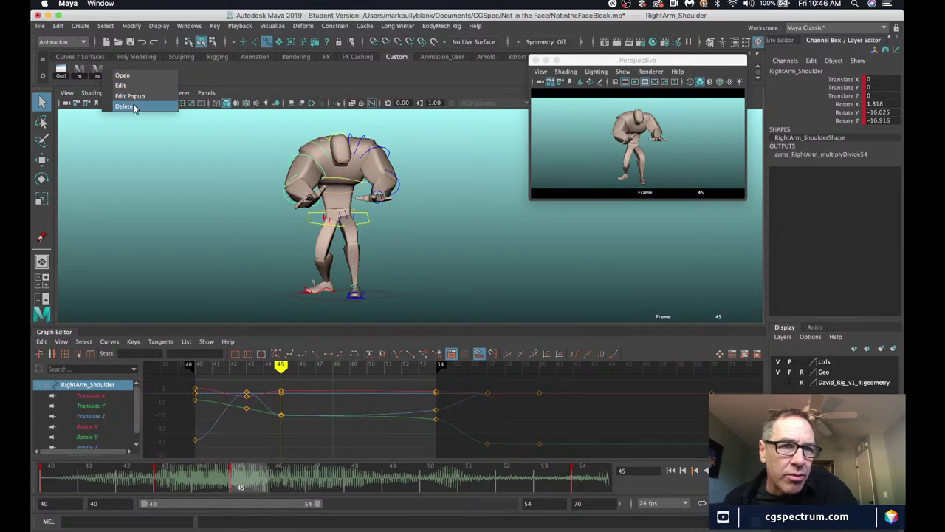
{"action": "left_click", "coordinate": [135, 107]}
{"action": "right_click", "coordinate": [83, 71]}
{"action": "left_click", "coordinate": [101, 104]}
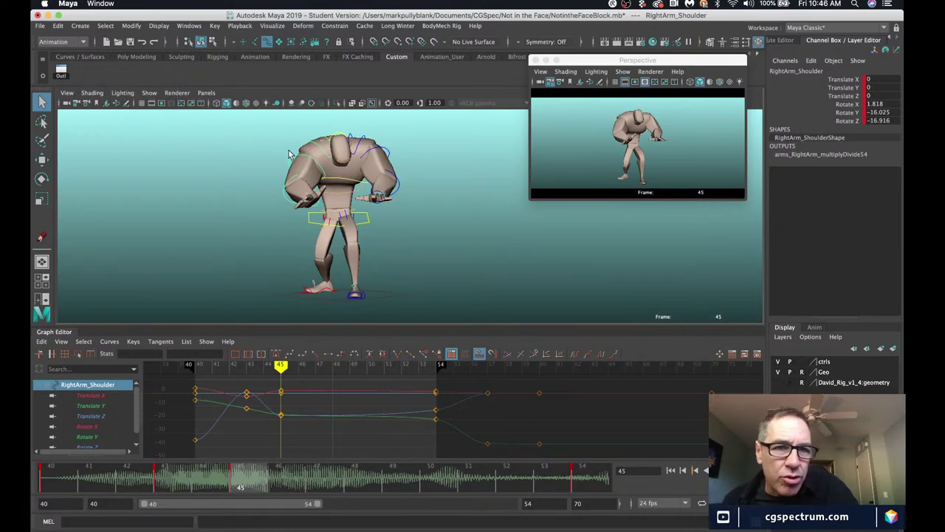
Add the right upper arm, lower arm and hand controls to the shoulder selection.
{"action": "left_click", "coordinate": [298, 189]}
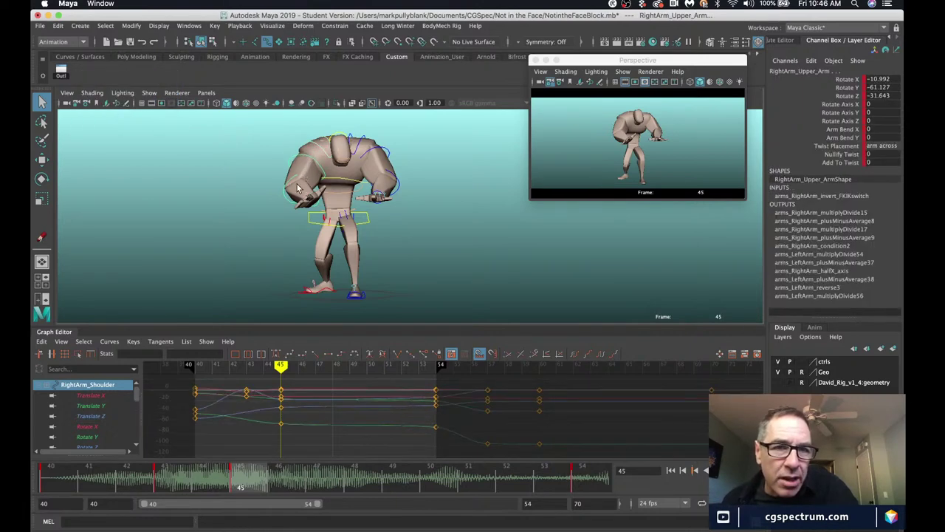
{"action": "left_click", "coordinate": [289, 185]}
{"action": "left_click_drag", "start_coordinate": [290, 186], "coordinate": [396, 219], "text": "alt"}
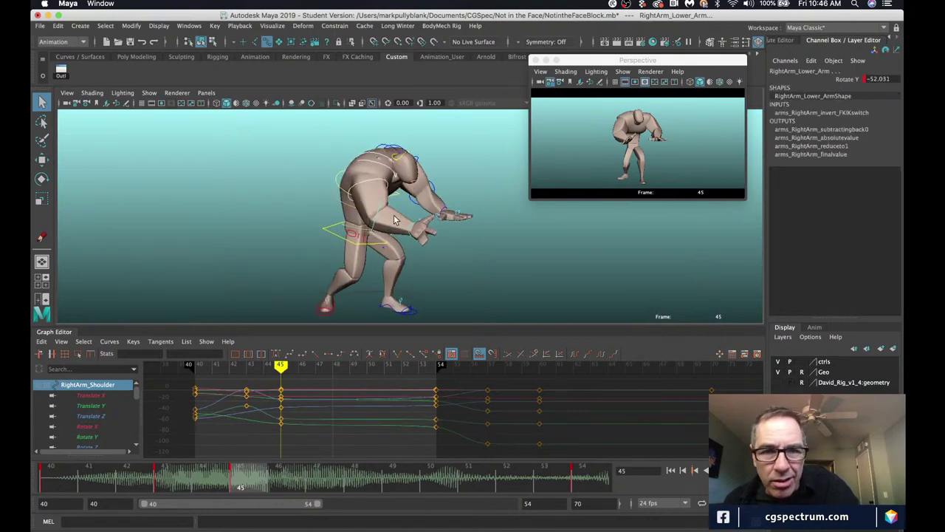
{"action": "left_click", "coordinate": [412, 229]}
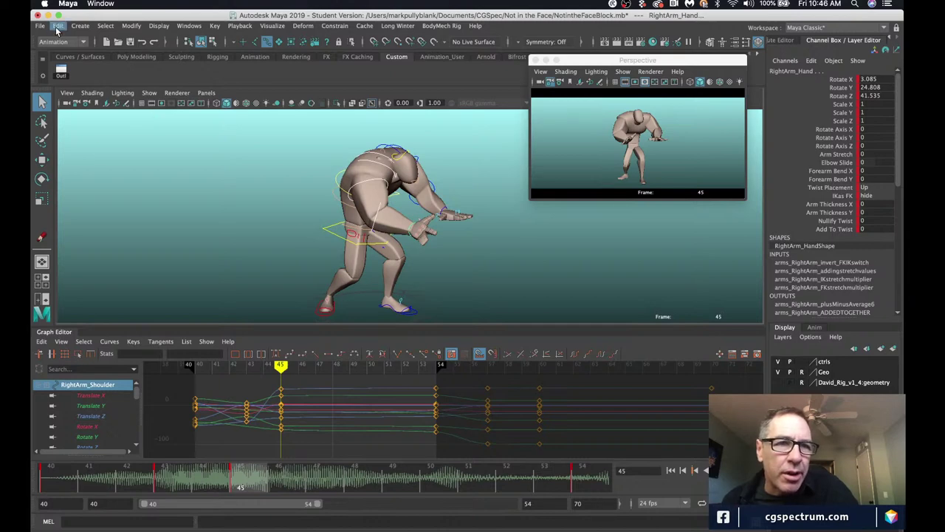
Create a quick select set named RArm on the custom shelf and select the right arm controls with it.
{"action": "left_click", "coordinate": [79, 27]}
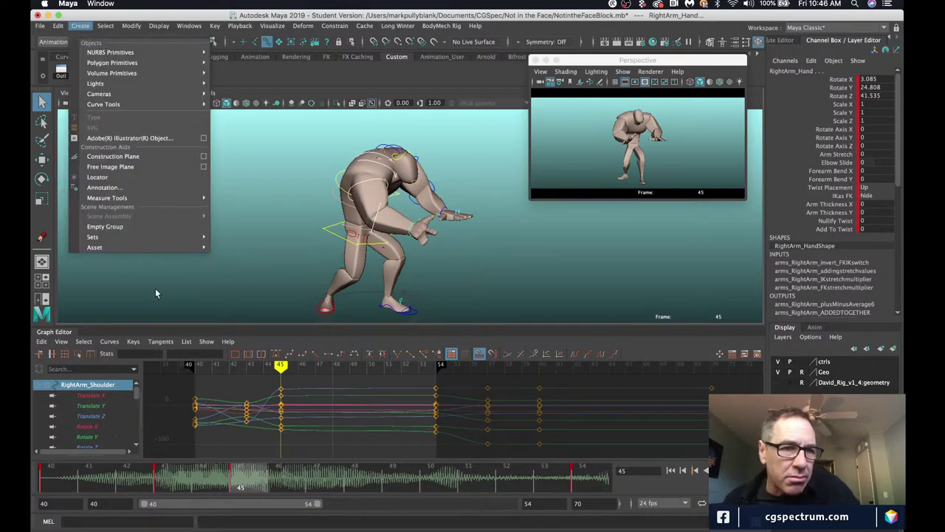
{"action": "mouse_move", "coordinate": [140, 238]}
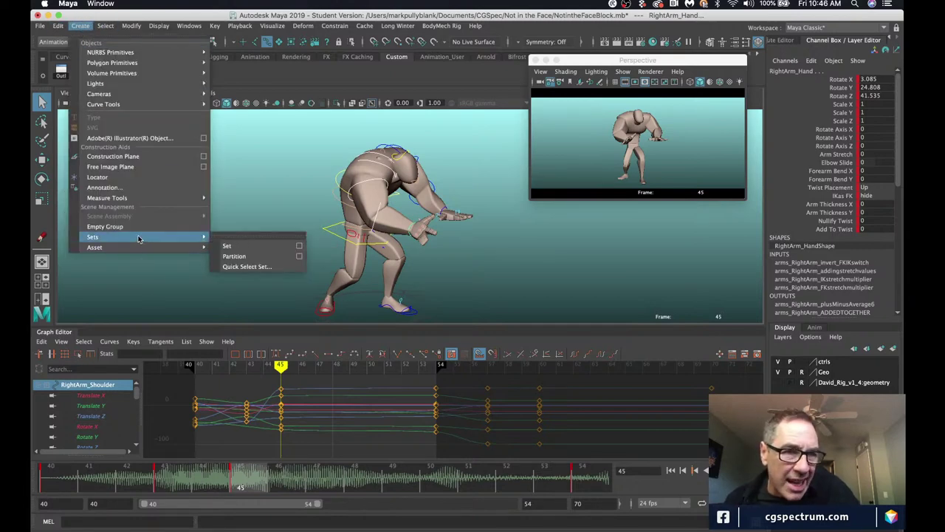
{"action": "left_click", "coordinate": [244, 266]}
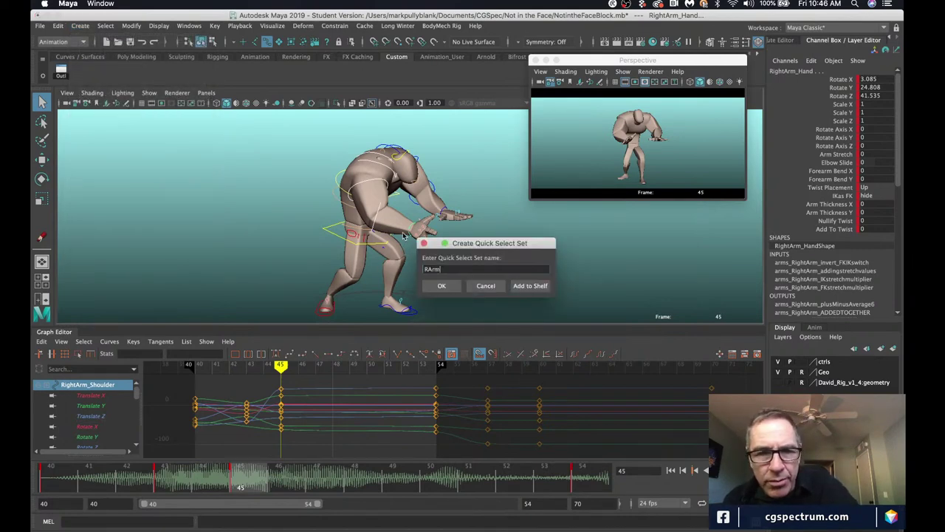
{"action": "left_click", "coordinate": [530, 287]}
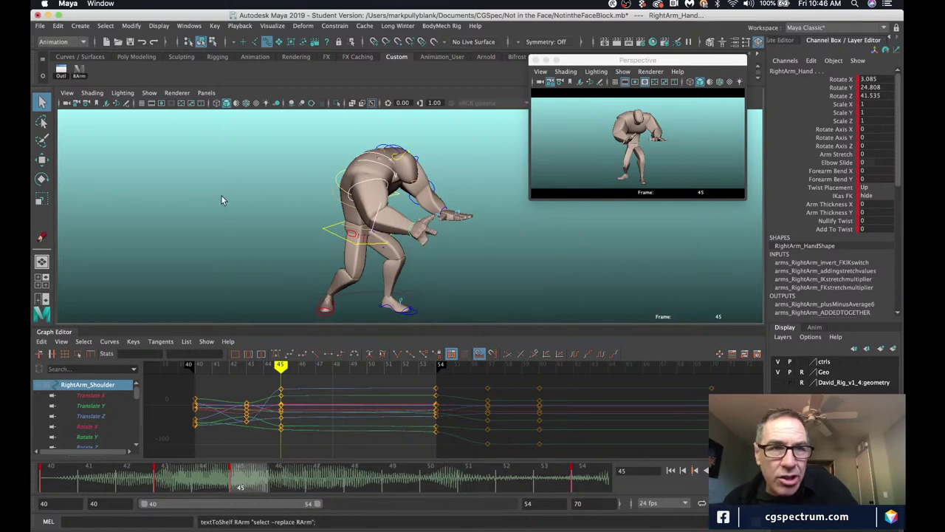
{"action": "left_click", "coordinate": [79, 71]}
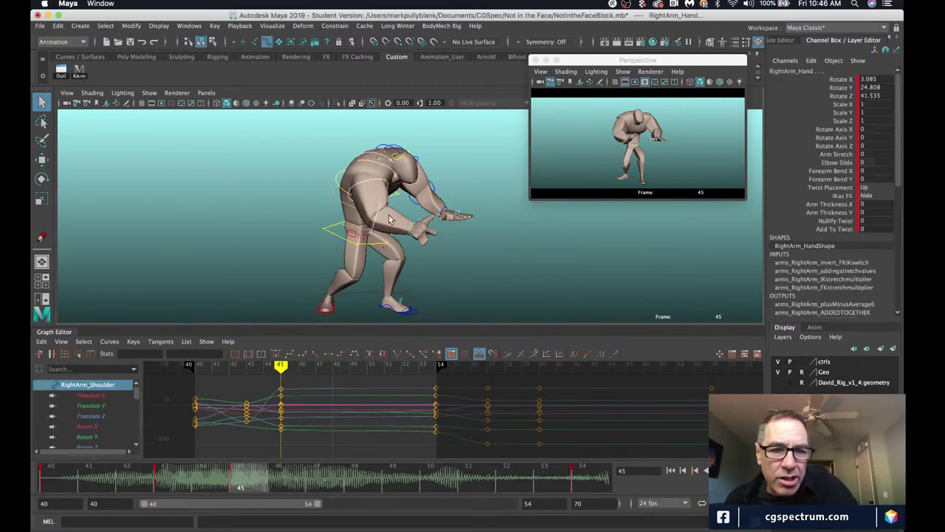
{"action": "left_click_drag", "start_coordinate": [455, 247], "coordinate": [352, 170], "text": "alt"}
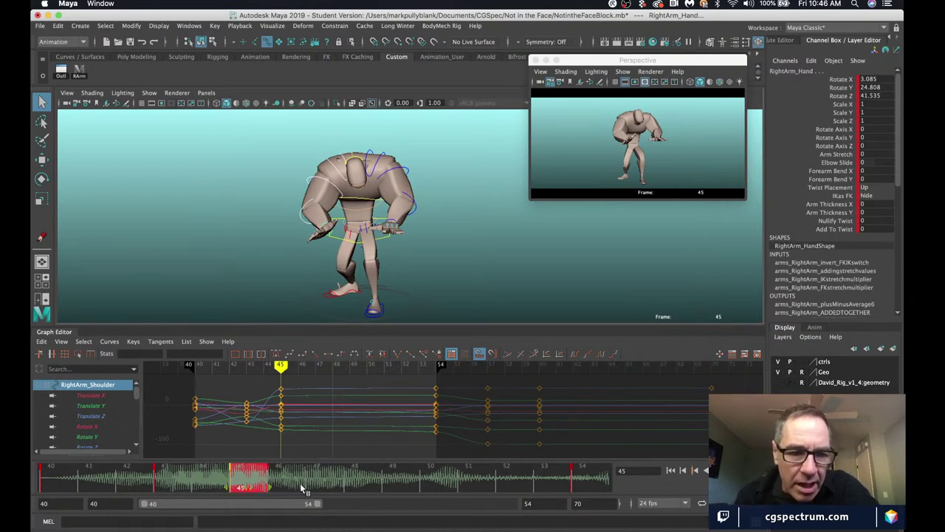
Move the right arm controls' frame 45 keys to frame 47 and turn off the timeline sound.
{"action": "left_click_drag", "start_coordinate": [309, 476], "coordinate": [327, 477]}
{"action": "right_click", "coordinate": [327, 477]}
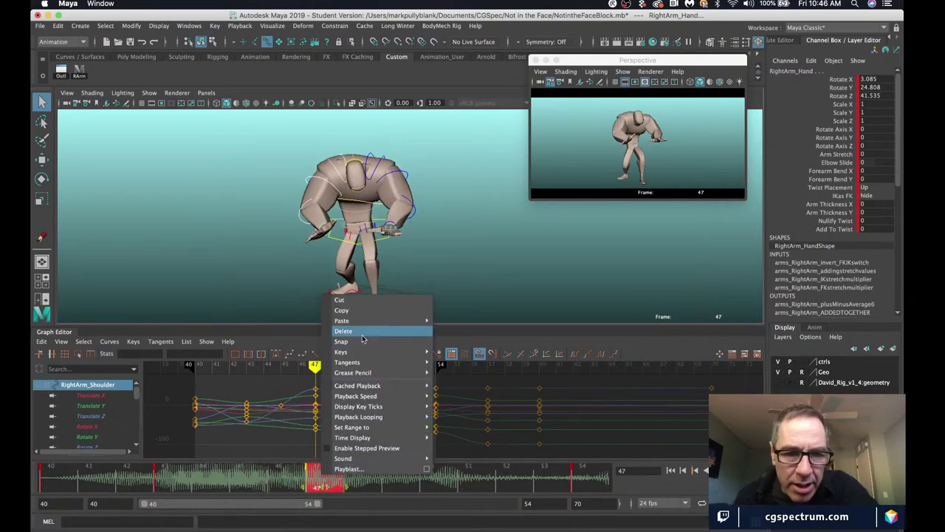
{"action": "mouse_move", "coordinate": [369, 458]}
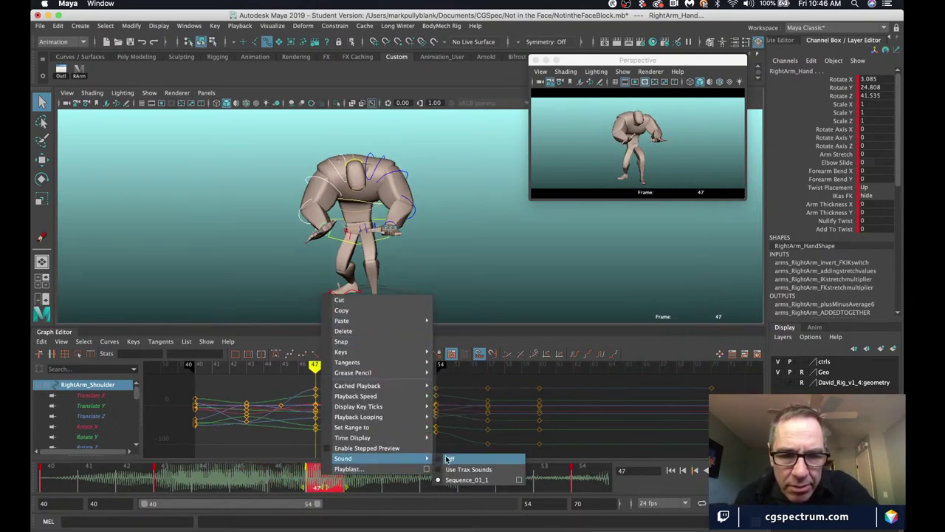
{"action": "left_click", "coordinate": [447, 458]}
{"action": "left_click", "coordinate": [57, 479]}
{"action": "key", "text": "alt+period"}
{"action": "key", "text": "alt+period"}
{"action": "key", "text": "alt+period"}
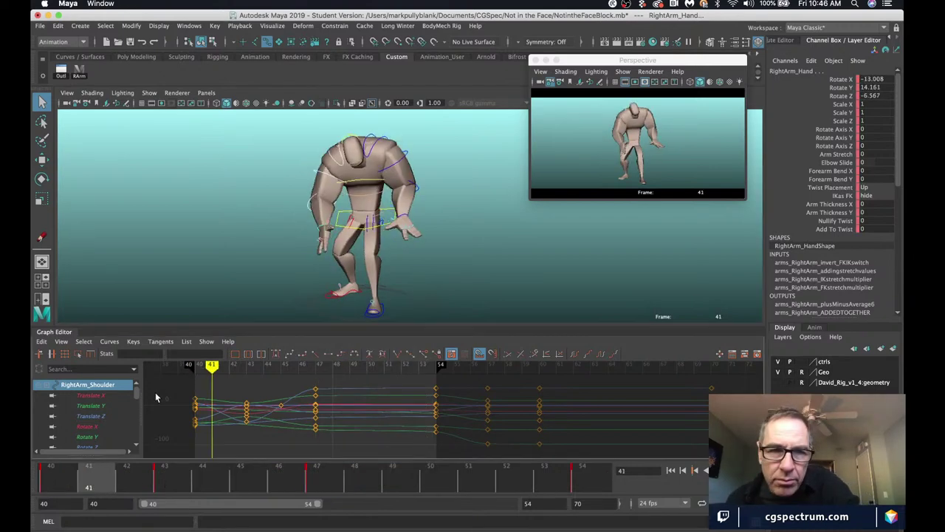
Move the right shoulder control's frame 43 breakdown keys to frame 45 and scrub through the motion.
{"action": "left_click", "coordinate": [338, 148]}
{"action": "key", "text": "alt+period"}
{"action": "key", "text": "alt+period"}
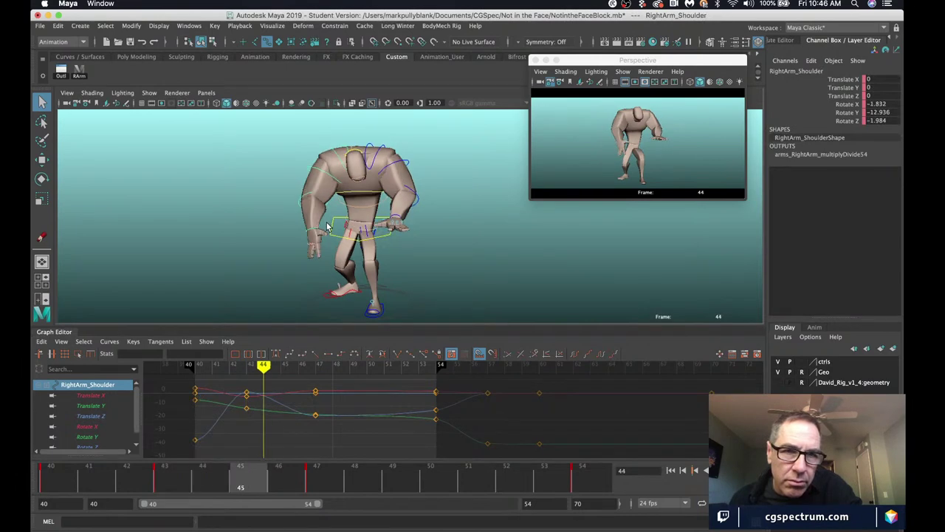
{"action": "left_click_drag", "start_coordinate": [355, 209], "coordinate": [348, 194], "text": "alt"}
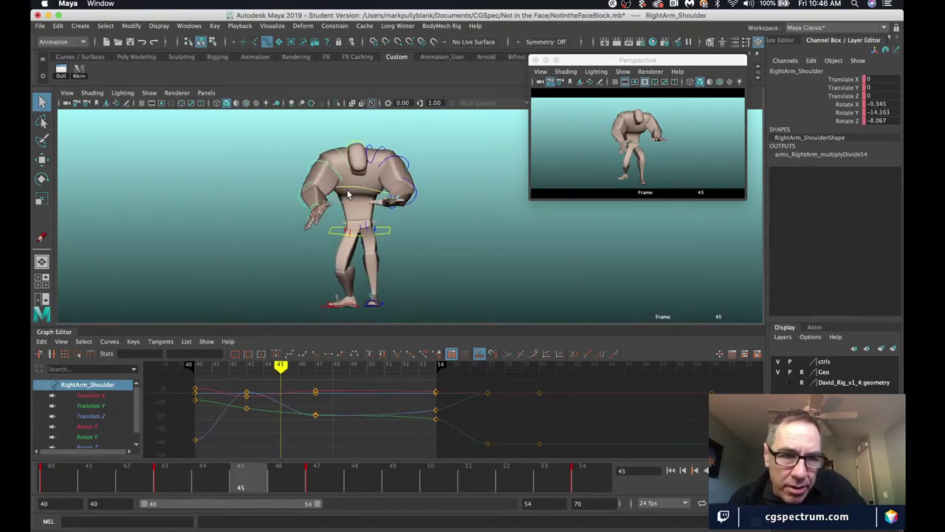
{"action": "left_click", "coordinate": [247, 393]}
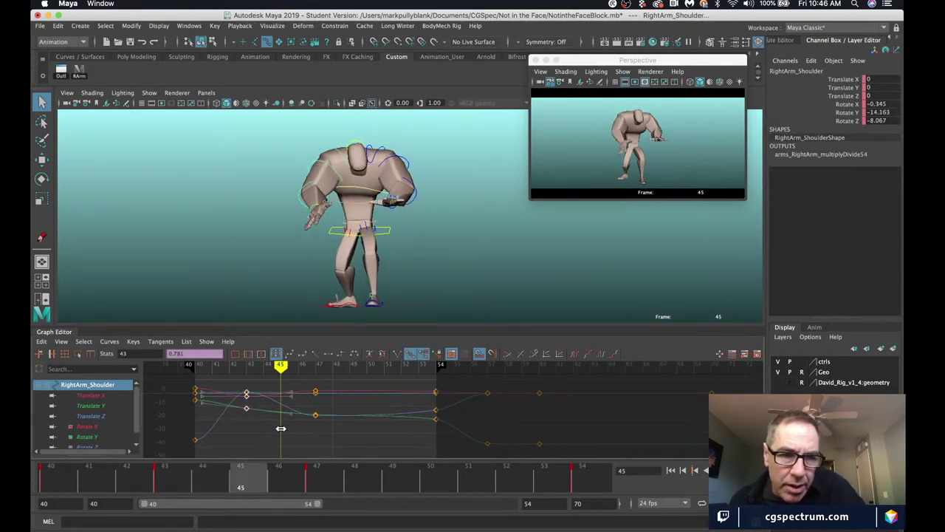
{"action": "middle_click_drag", "start_coordinate": [280, 428], "coordinate": [293, 427], "text": "shift"}
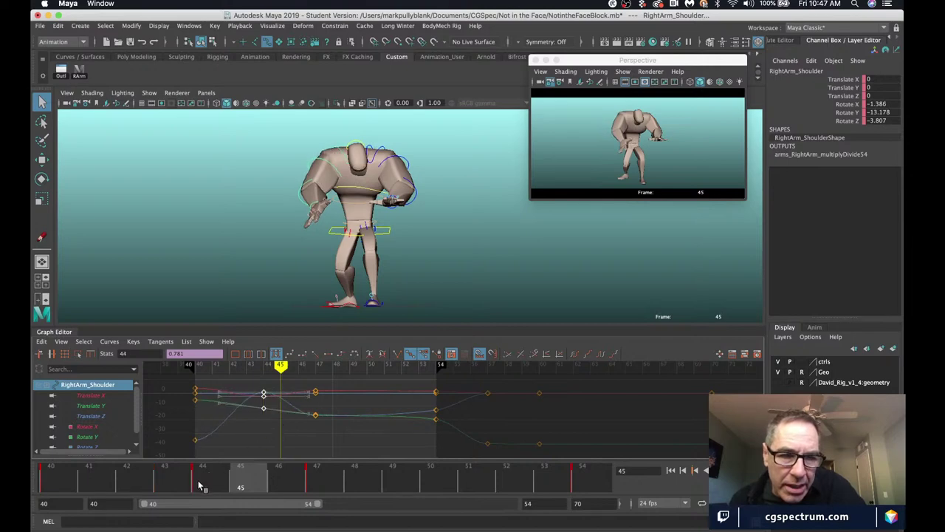
{"action": "left_click", "coordinate": [201, 484], "text": "shift"}
{"action": "left_click_drag", "start_coordinate": [201, 484], "coordinate": [239, 484]}
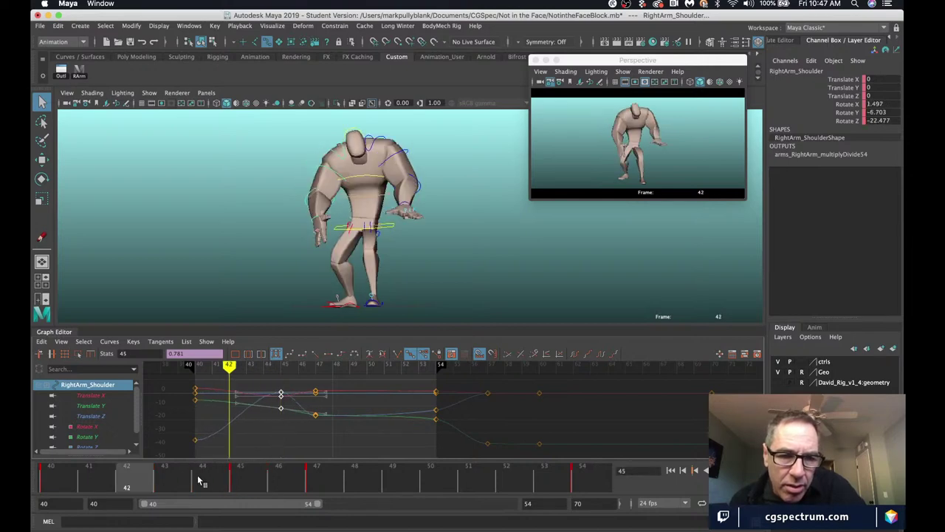
{"action": "mouse_move", "coordinate": [137, 474]}
{"action": "left_mouse_down"}
{"action": "mouse_move", "coordinate": [211, 488]}
{"action": "mouse_move", "coordinate": [359, 489]}
{"action": "mouse_move", "coordinate": [174, 485]}
{"action": "mouse_move", "coordinate": [274, 499]}
{"action": "mouse_move", "coordinate": [351, 494]}
{"action": "mouse_move", "coordinate": [120, 483]}
{"action": "mouse_move", "coordinate": [361, 497]}
{"action": "mouse_move", "coordinate": [178, 489]}
{"action": "mouse_move", "coordinate": [316, 499]}
{"action": "mouse_move", "coordinate": [287, 499]}
{"action": "left_mouse_up"}
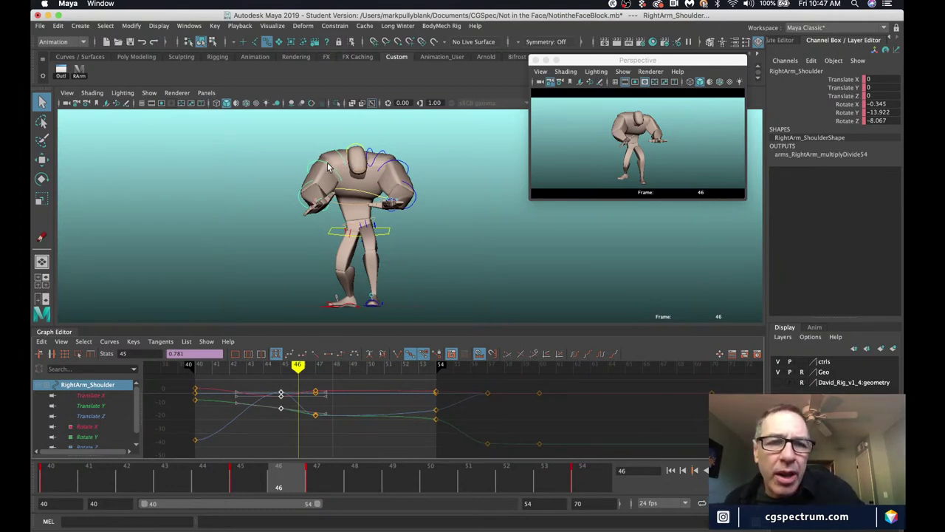
Key the right finger controls at frame 43 with Middle Joint and Last Joint set to -14.9.
{"action": "left_click", "coordinate": [330, 167]}
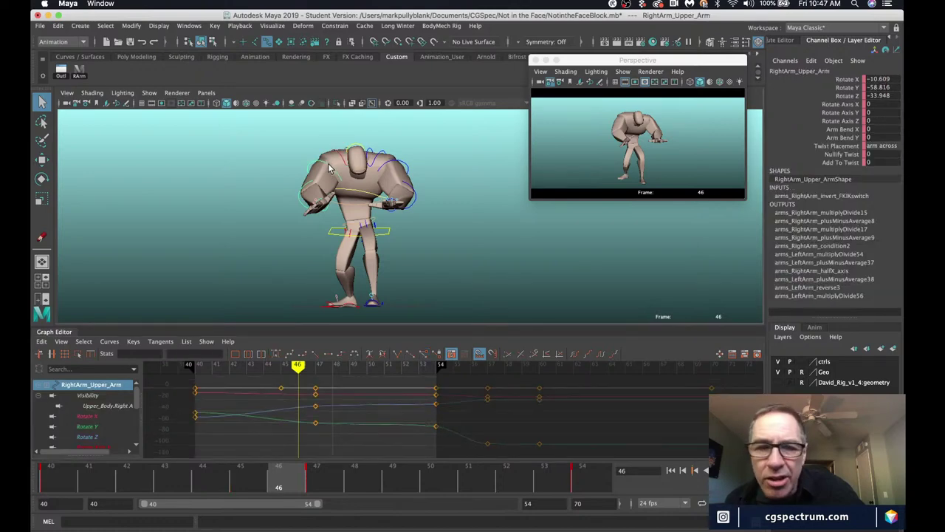
{"action": "left_click", "coordinate": [301, 200]}
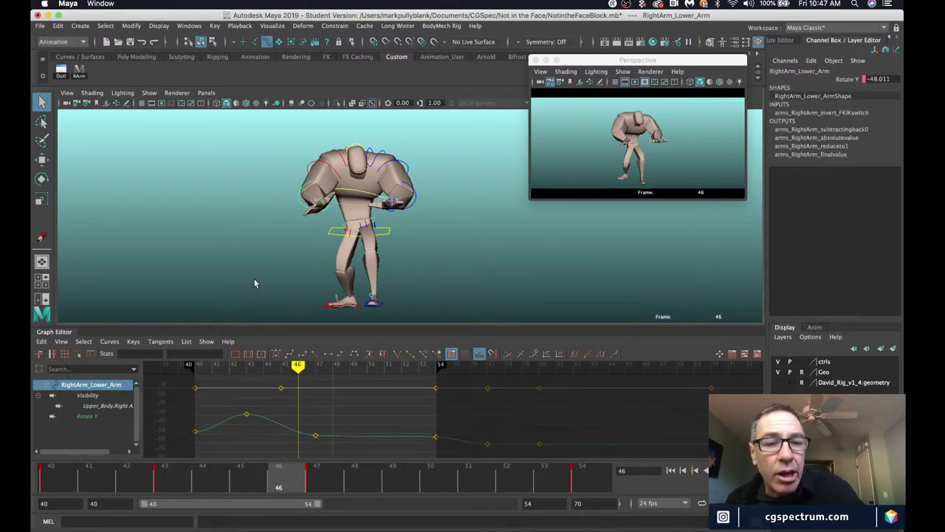
{"action": "left_click_drag", "start_coordinate": [43, 482], "coordinate": [180, 507]}
{"action": "scroll", "coordinate": [295, 321], "scroll_direction": "up", "scroll_amount": 5}
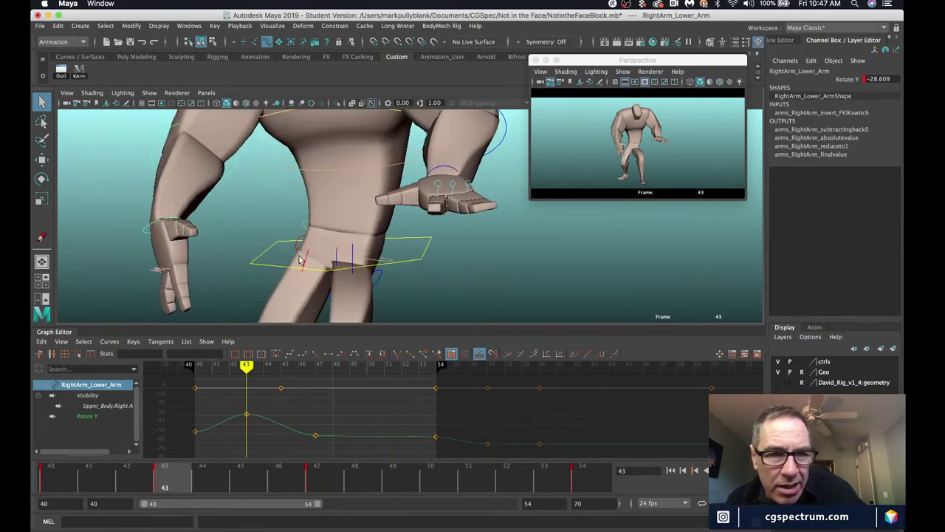
{"action": "left_click_drag", "start_coordinate": [111, 266], "coordinate": [222, 302]}
{"action": "key", "text": "e"}
{"action": "key", "text": "s"}
{"action": "left_click_drag", "start_coordinate": [855, 161], "coordinate": [849, 154]}
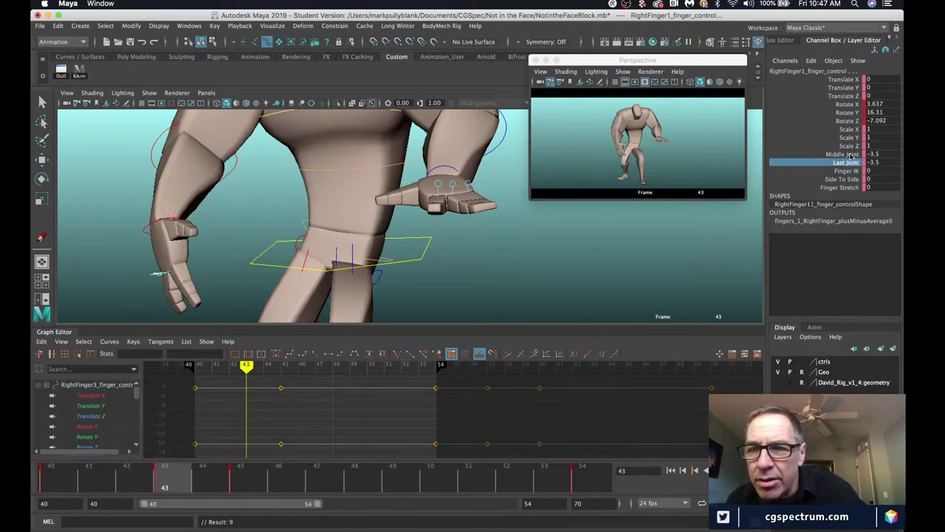
{"action": "middle_click_drag", "start_coordinate": [586, 250], "coordinate": [537, 259]}
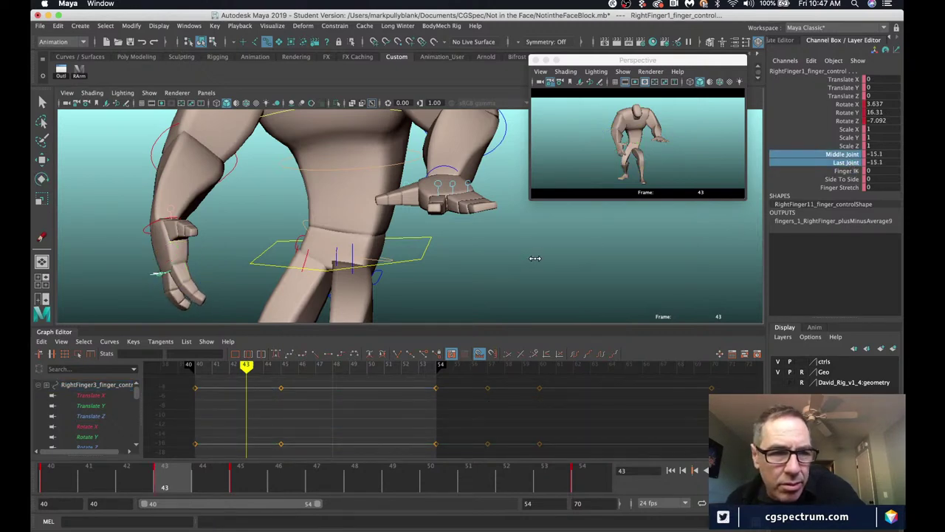
{"action": "key", "text": "s"}
At frame 43, rotate the right fingers to about -30 on Z and the right thumb to about -34, -30, 41.
{"action": "key", "text": "e"}
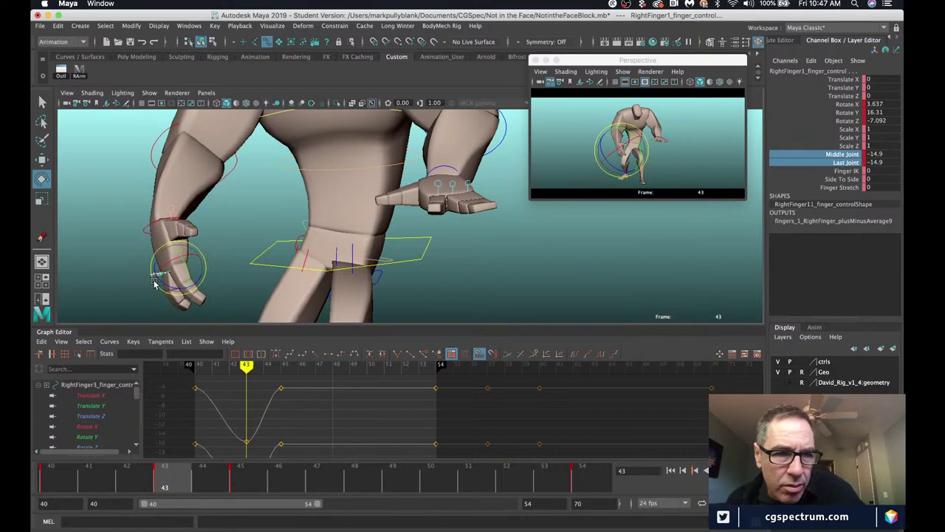
{"action": "left_click_drag", "start_coordinate": [155, 284], "coordinate": [200, 268]}
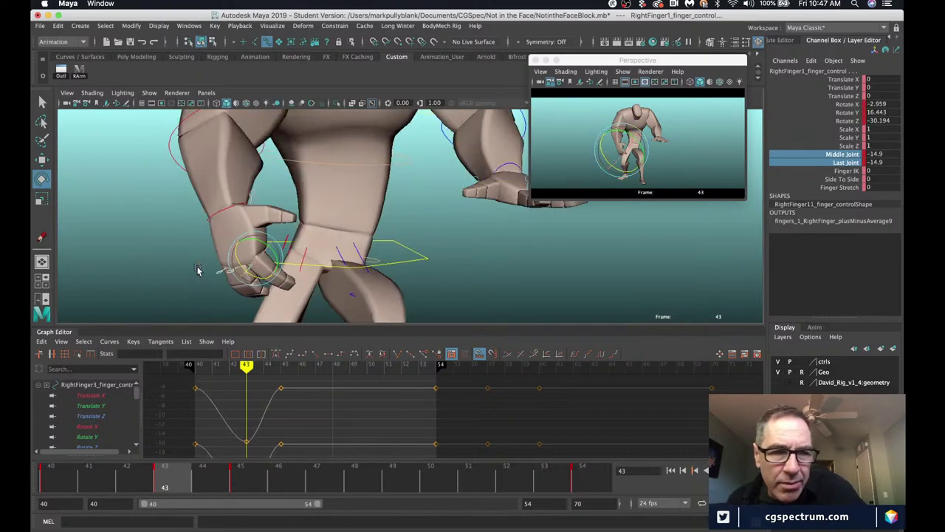
{"action": "left_click", "coordinate": [156, 207]}
{"action": "left_click", "coordinate": [245, 198]}
{"action": "left_click_drag", "start_coordinate": [251, 203], "coordinate": [330, 232], "text": "alt"}
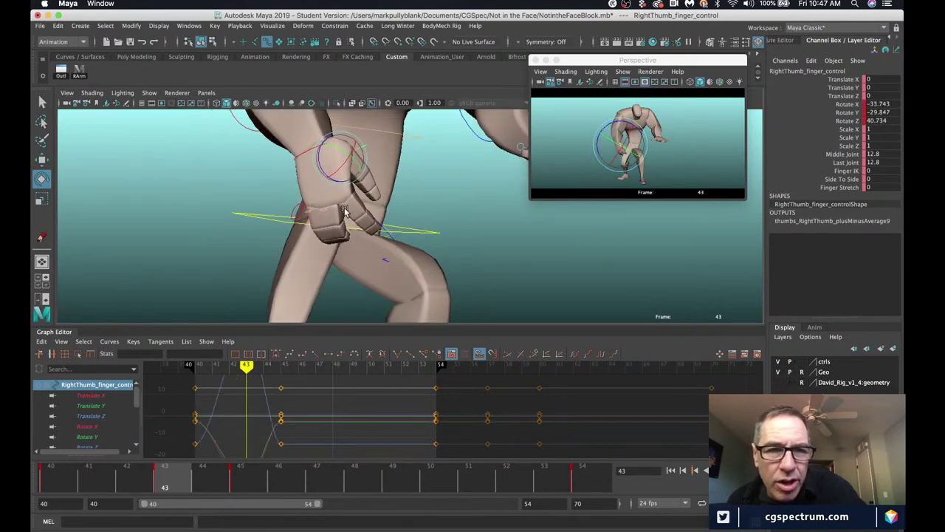
Rotate the RightFinger1 control separately to about -2.7, -3.2, -32.2 at frame 43.
{"action": "left_click", "coordinate": [344, 212]}
{"action": "left_click_drag", "start_coordinate": [360, 185], "coordinate": [378, 200]}
{"action": "left_click_drag", "start_coordinate": [378, 200], "coordinate": [136, 270], "text": "alt"}
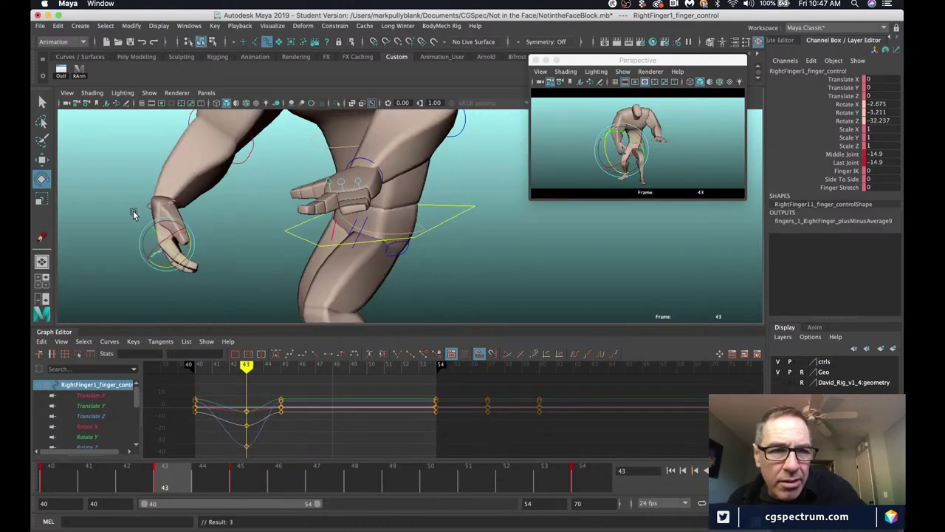
Move the frame 45 keys of the right finger and thumb controls to frame 47 and scrub through the range.
{"action": "key", "text": "q"}
{"action": "left_click_drag", "start_coordinate": [94, 242], "coordinate": [180, 288]}
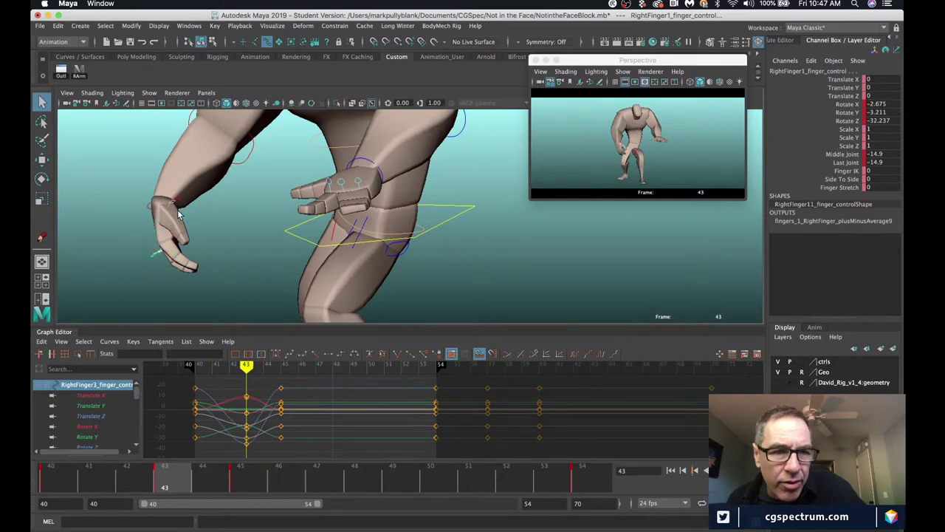
{"action": "left_click", "coordinate": [174, 203]}
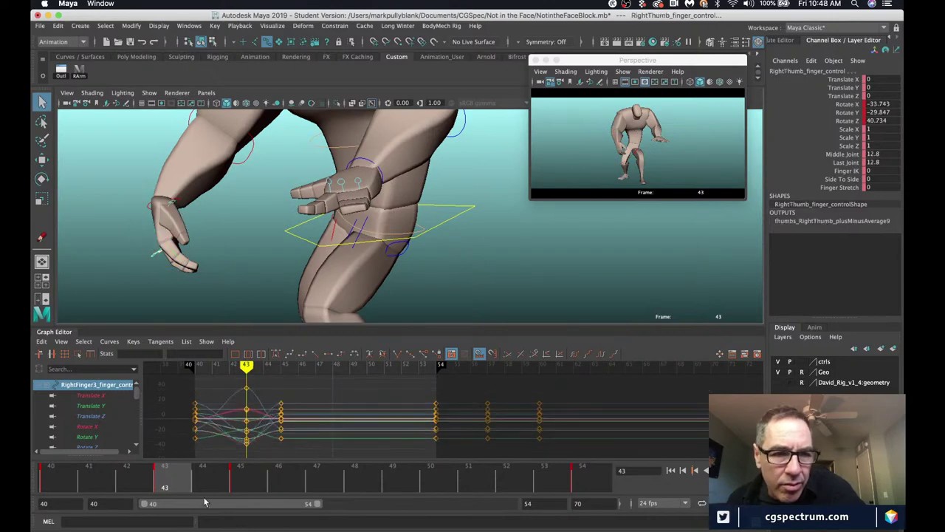
{"action": "left_click", "coordinate": [243, 484], "text": "shift"}
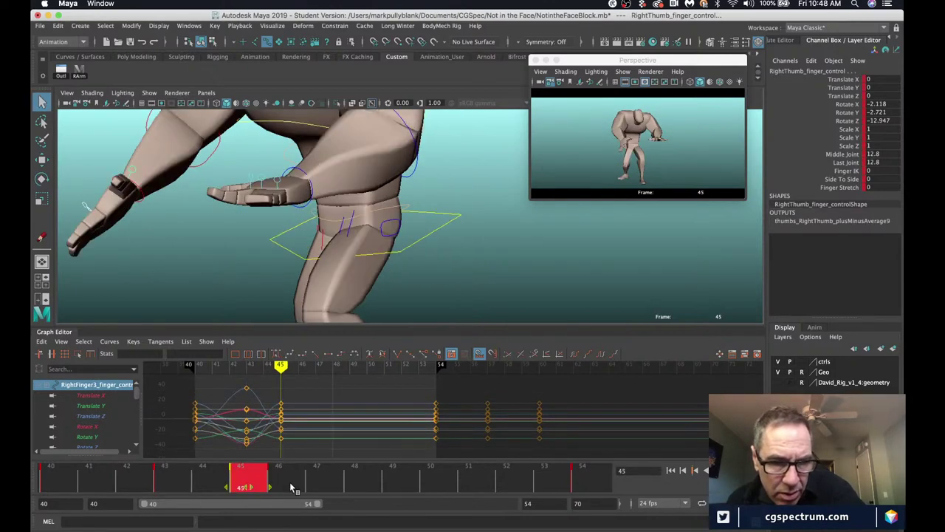
{"action": "left_click_drag", "start_coordinate": [248, 486], "coordinate": [326, 487]}
{"action": "left_click", "coordinate": [72, 477]}
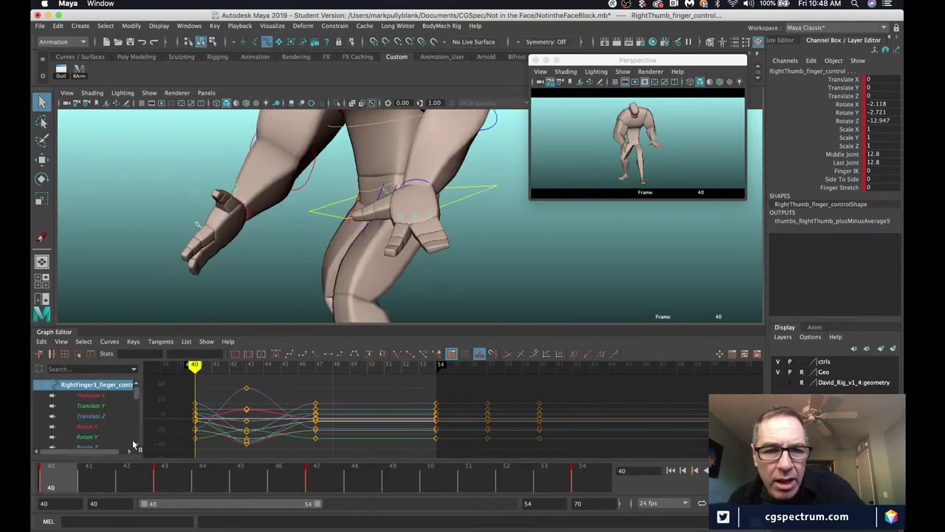
{"action": "mouse_move", "coordinate": [49, 481]}
{"action": "left_mouse_down"}
{"action": "mouse_move", "coordinate": [275, 491]}
{"action": "mouse_move", "coordinate": [33, 483]}
{"action": "left_mouse_up"}
{"action": "left_click_drag", "start_coordinate": [101, 493], "coordinate": [470, 504]}
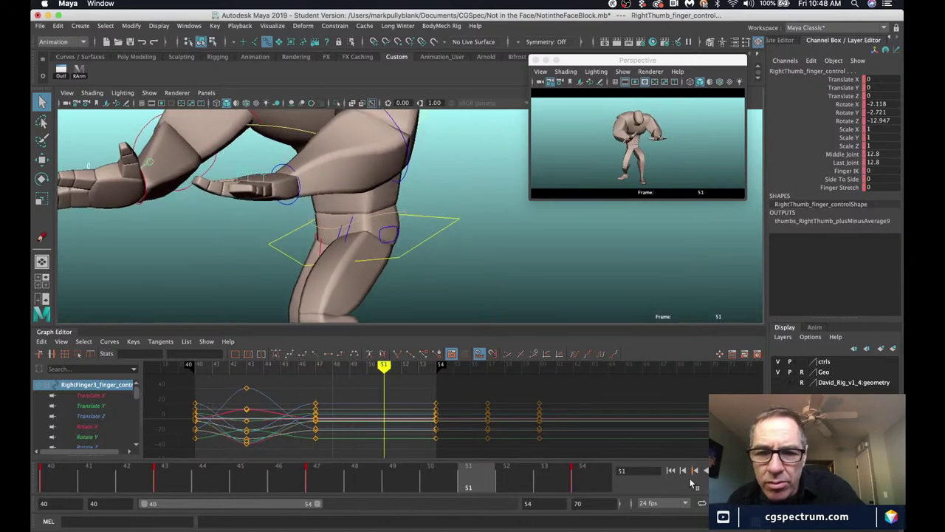
Playblast frames 40 to 54, review the movie at an enlarged size and close it.
{"action": "left_click_drag", "start_coordinate": [198, 230], "coordinate": [189, 216], "text": "alt"}
{"action": "left_click", "coordinate": [197, 206]}
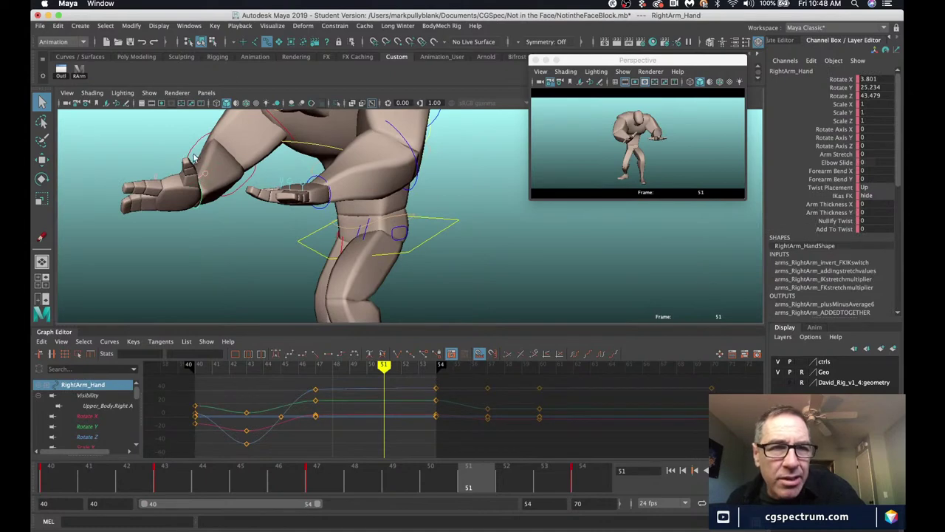
{"action": "left_click", "coordinate": [706, 169]}
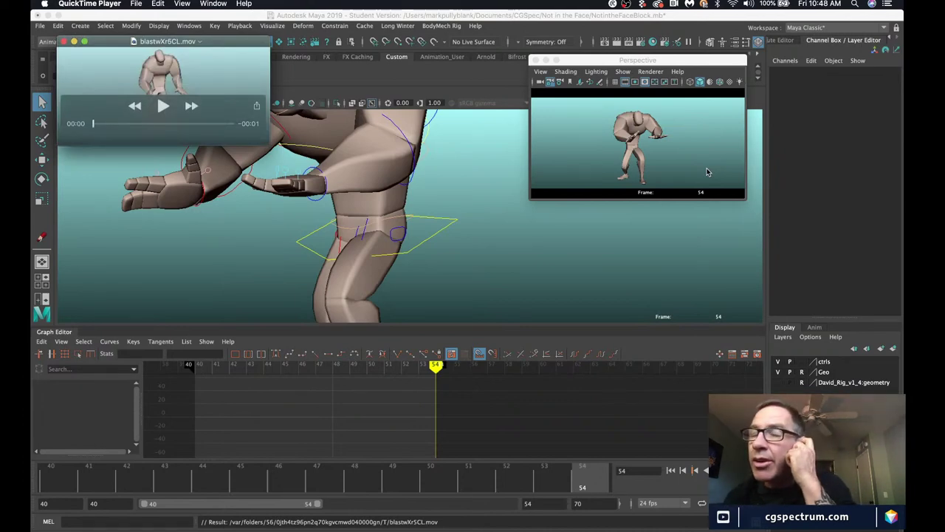
{"action": "key", "text": "space"}
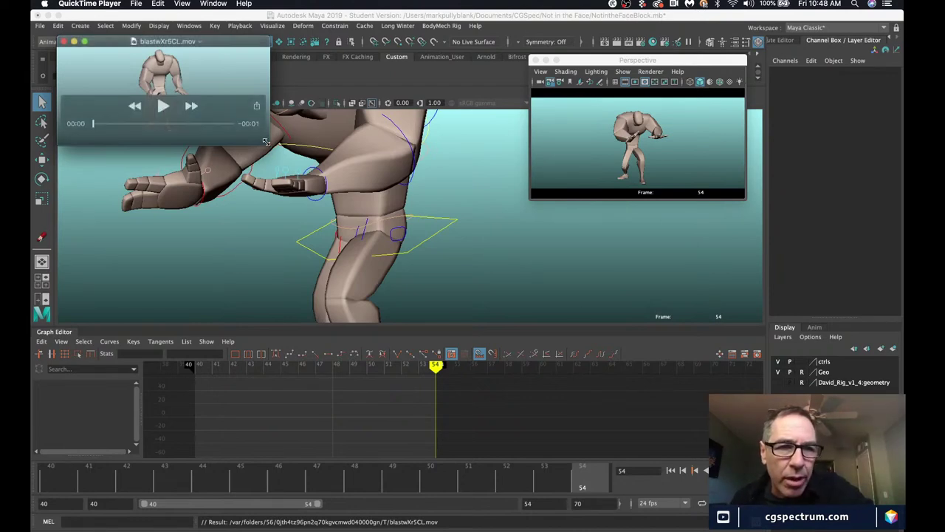
{"action": "key", "text": "super+equal"}
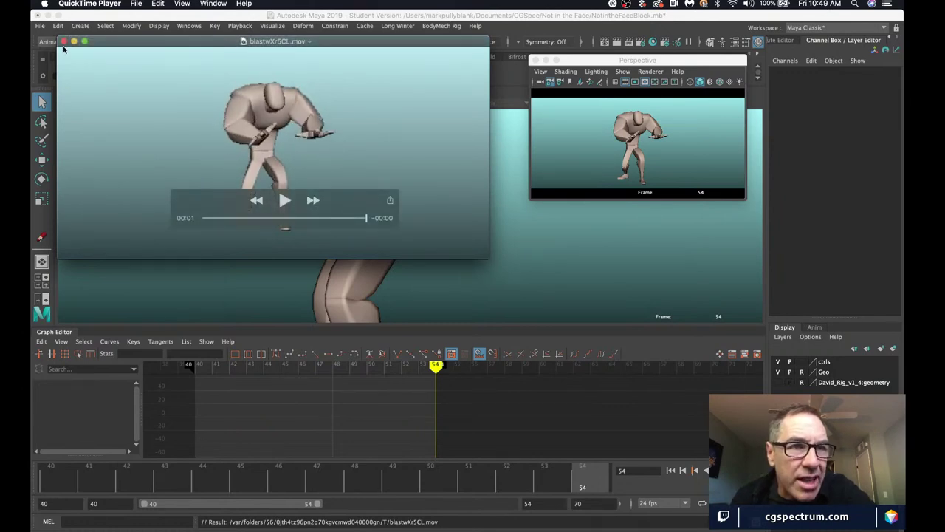
{"action": "left_click", "coordinate": [63, 42]}
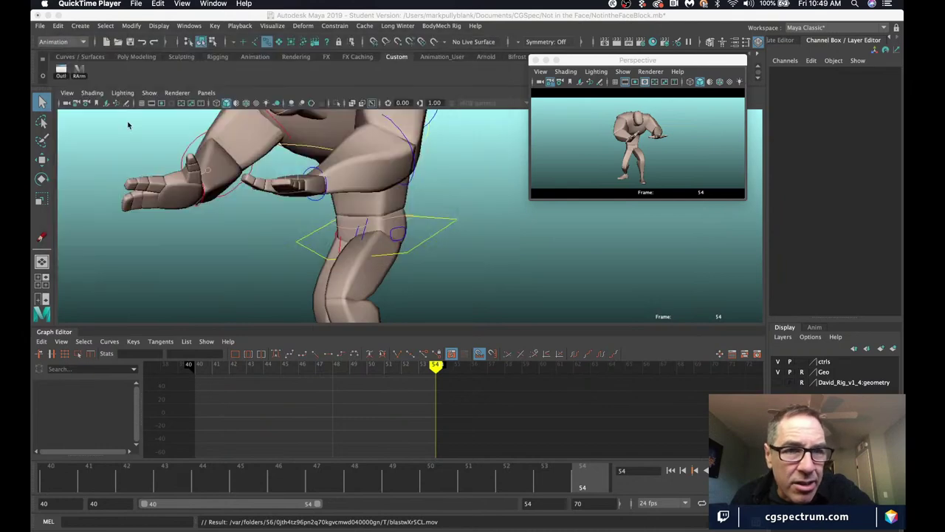
Create an editable motion trail for the right hand control and examine its arc from frame 40 onward.
{"action": "left_click", "coordinate": [204, 203]}
{"action": "left_click", "coordinate": [271, 26]}
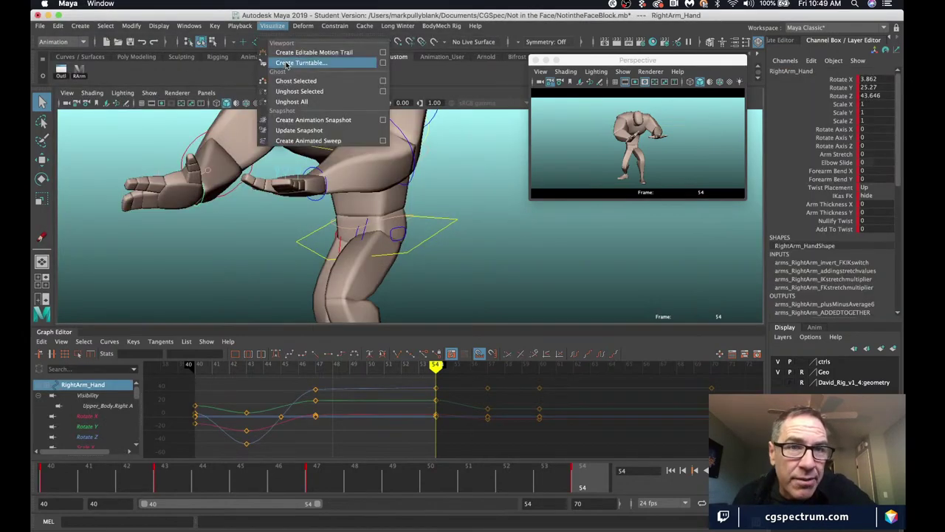
{"action": "left_click", "coordinate": [300, 57]}
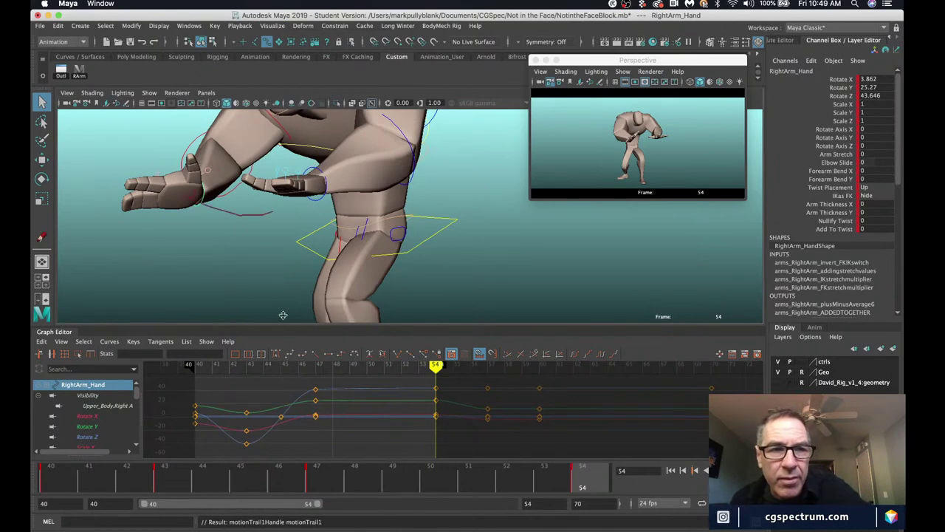
{"action": "left_click_drag", "start_coordinate": [283, 316], "coordinate": [244, 244], "text": "alt"}
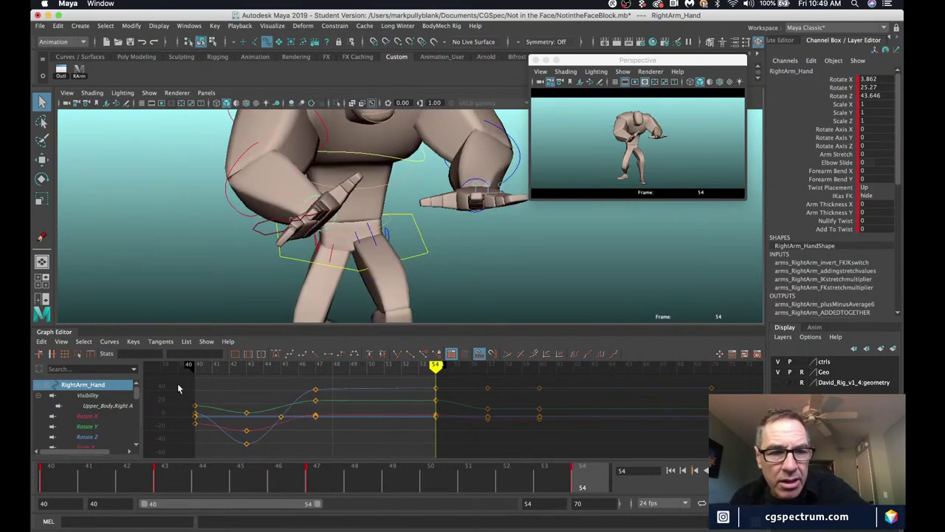
{"action": "left_click", "coordinate": [59, 465]}
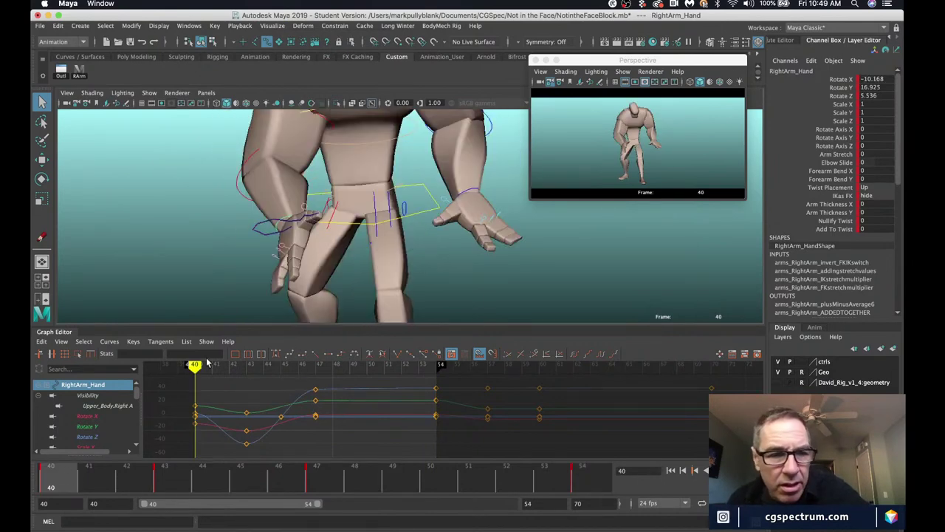
{"action": "mouse_move", "coordinate": [256, 289]}
{"action": "left_mouse_down", "text": "alt"}
{"action": "mouse_move", "coordinate": [253, 297]}
{"action": "mouse_move", "coordinate": [277, 289]}
{"action": "mouse_move", "coordinate": [232, 269]}
{"action": "left_mouse_up", "text": "alt"}
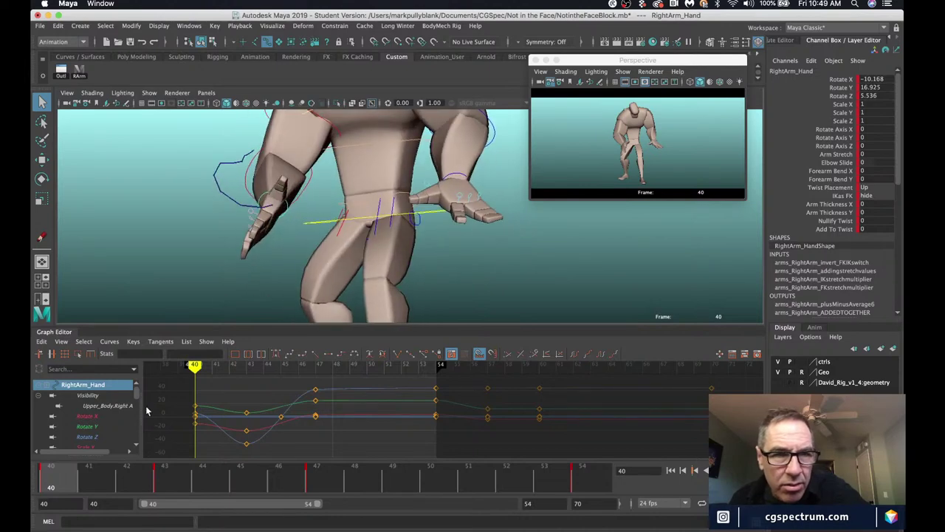
{"action": "mouse_move", "coordinate": [66, 477]}
{"action": "left_mouse_down"}
{"action": "mouse_move", "coordinate": [617, 503]}
{"action": "mouse_move", "coordinate": [482, 505]}
{"action": "mouse_move", "coordinate": [569, 502]}
{"action": "mouse_move", "coordinate": [280, 490]}
{"action": "mouse_move", "coordinate": [665, 502]}
{"action": "mouse_move", "coordinate": [415, 448]}
{"action": "mouse_move", "coordinate": [416, 264]}
{"action": "left_mouse_up"}
Select the Upper_Body control and scrub between frames 44 and 54 to examine the body's motion against its curves.
{"action": "left_click", "coordinate": [424, 248]}
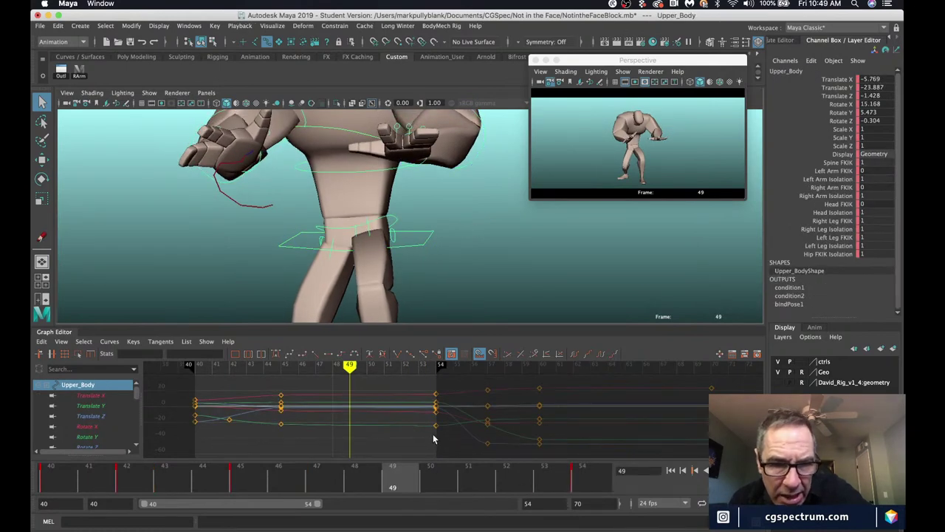
{"action": "left_click_drag", "start_coordinate": [327, 477], "coordinate": [309, 258]}
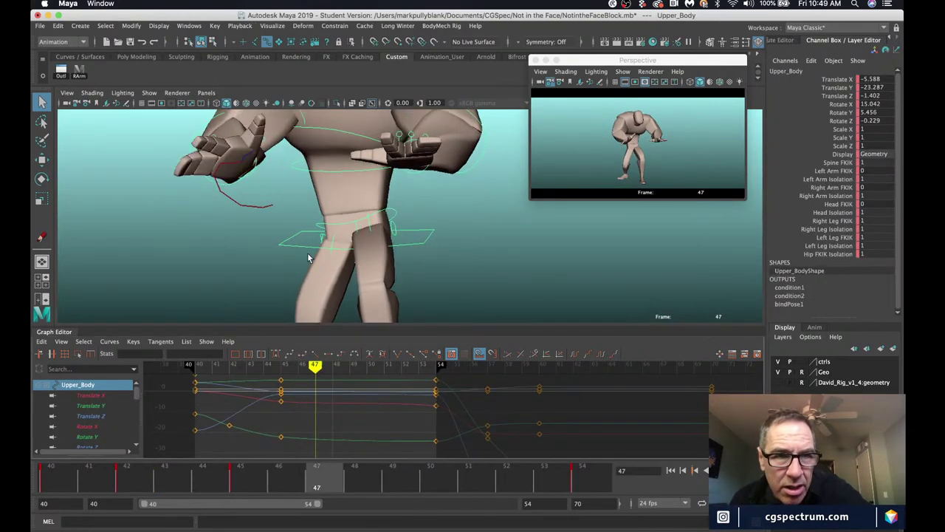
{"action": "mouse_move", "coordinate": [318, 472]}
{"action": "left_mouse_down"}
{"action": "mouse_move", "coordinate": [645, 505]}
{"action": "mouse_move", "coordinate": [468, 503]}
{"action": "mouse_move", "coordinate": [583, 502]}
{"action": "mouse_move", "coordinate": [546, 503]}
{"action": "mouse_move", "coordinate": [558, 494]}
{"action": "left_mouse_up"}
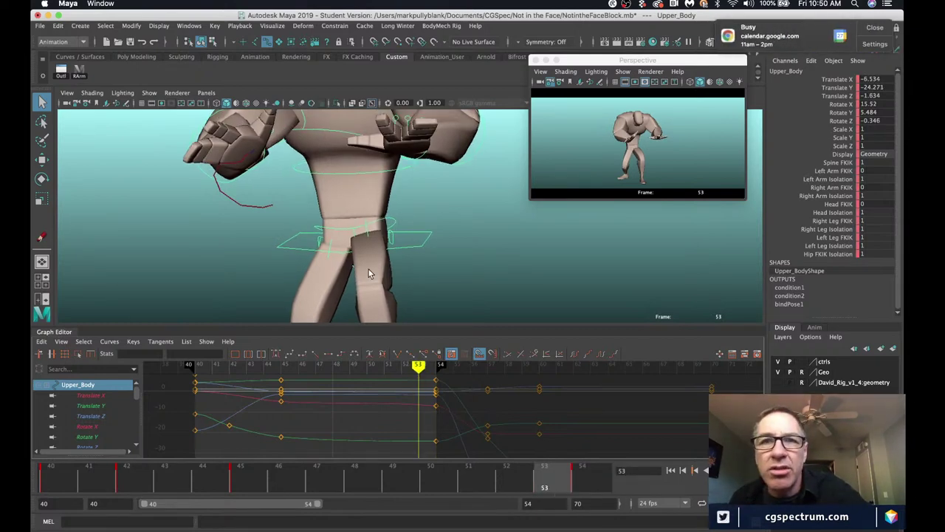
{"action": "left_click", "coordinate": [875, 28]}
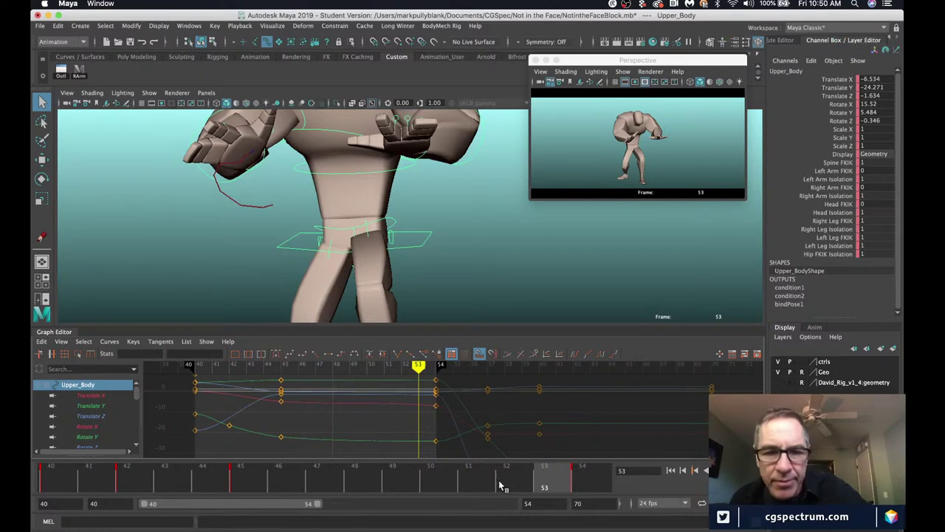
{"action": "left_click_drag", "start_coordinate": [501, 485], "coordinate": [468, 487]}
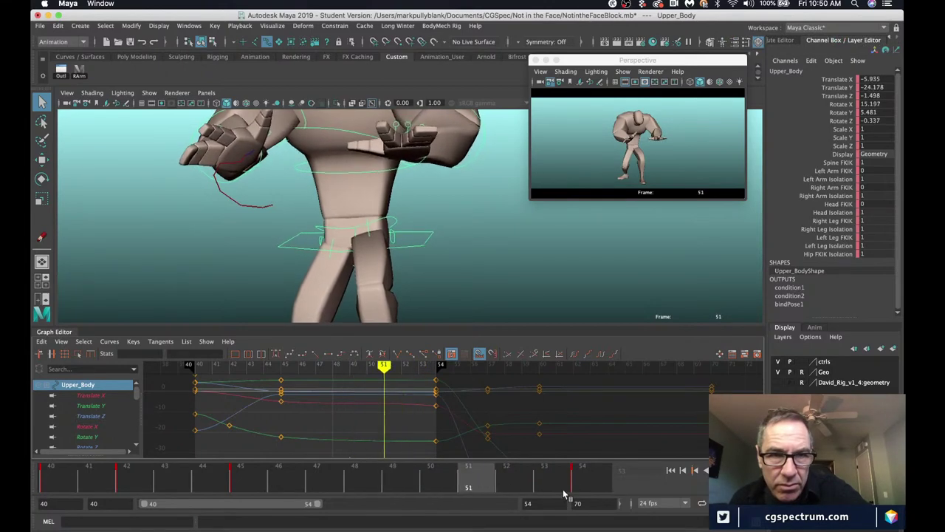
{"action": "left_click_drag", "start_coordinate": [564, 493], "coordinate": [202, 487]}
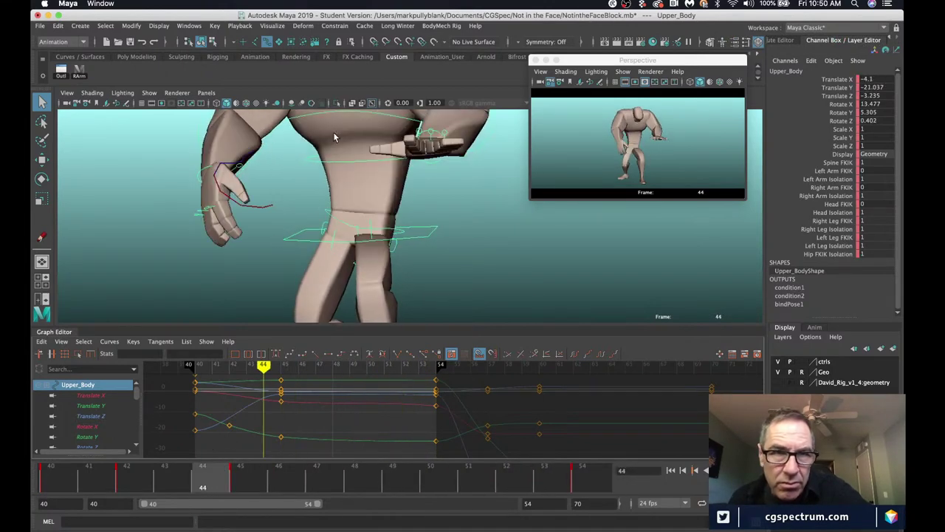
Select the Spine_Torso_IK control and scrub toward frame 54, stepping through the last frames to examine the torso's settle.
{"action": "left_click", "coordinate": [310, 118]}
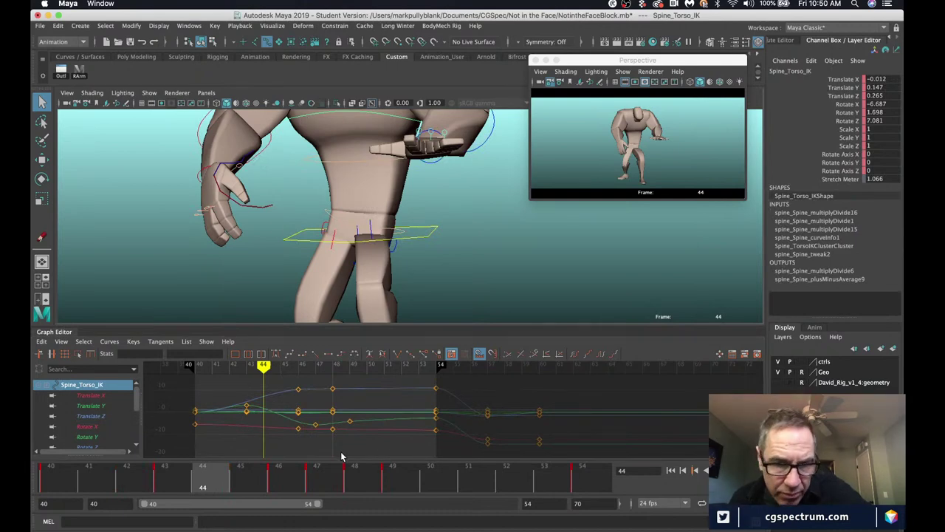
{"action": "left_click_drag", "start_coordinate": [268, 487], "coordinate": [508, 491]}
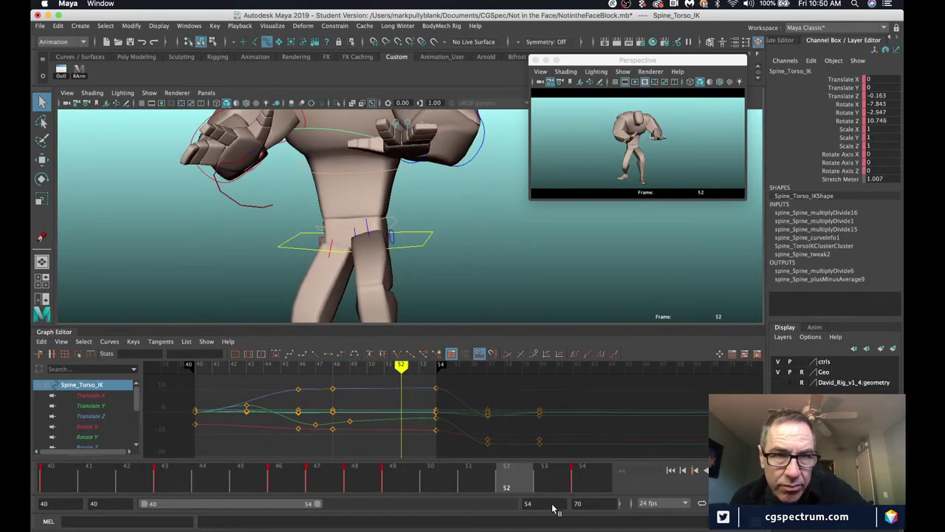
{"action": "key", "text": "alt+period"}
{"action": "key", "text": "alt+period"}
{"action": "key", "text": "alt+comma"}
{"action": "key", "text": "alt+comma"}
{"action": "key", "text": "alt+period"}
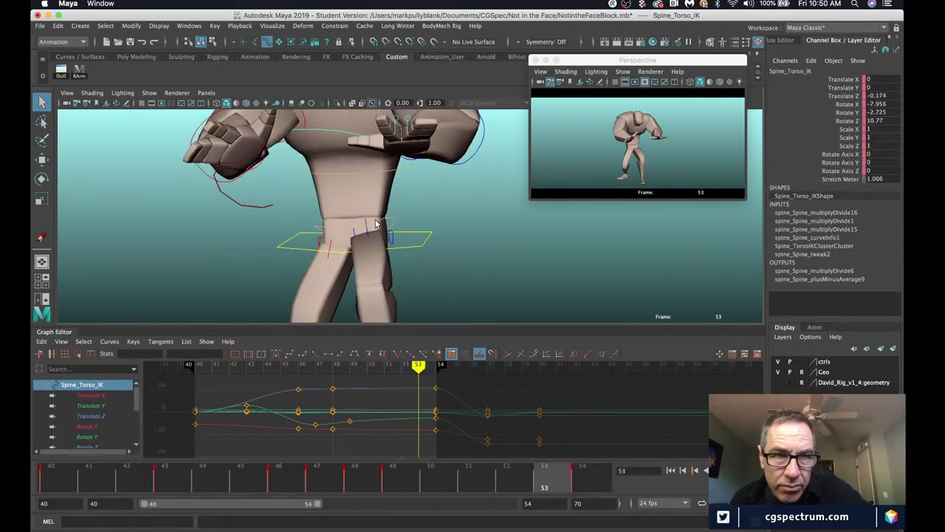
On the right upper arm control, lower the frame 47 Rotate Y key to about -64.5 and adjust its Rotate Z key.
{"action": "left_click_drag", "start_coordinate": [375, 223], "coordinate": [304, 157], "text": "alt"}
{"action": "left_click", "coordinate": [313, 138]}
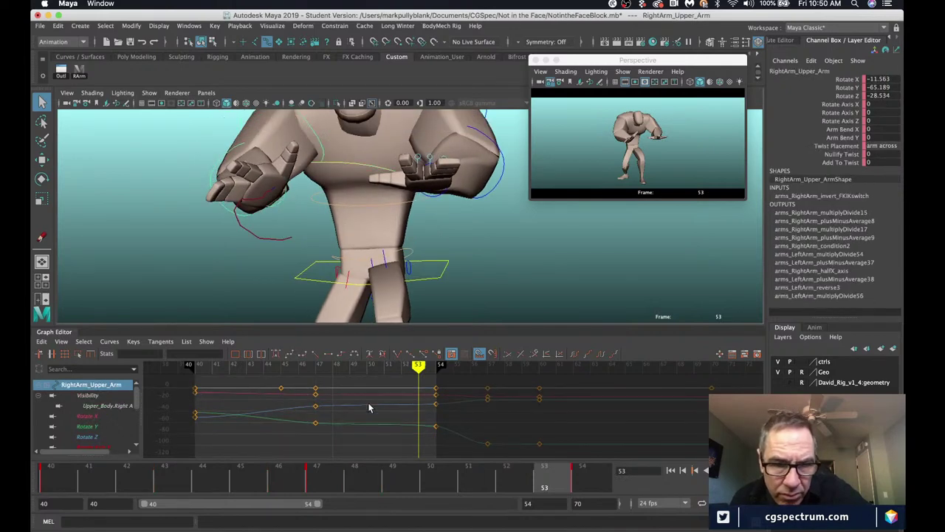
{"action": "left_click", "coordinate": [349, 427]}
{"action": "key", "text": "f"}
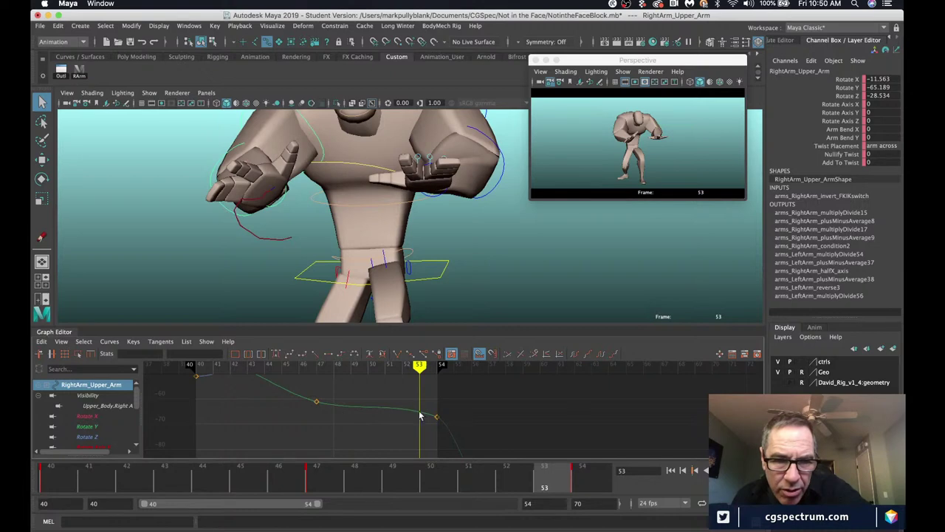
{"action": "middle_click_drag", "start_coordinate": [356, 427], "coordinate": [370, 401]}
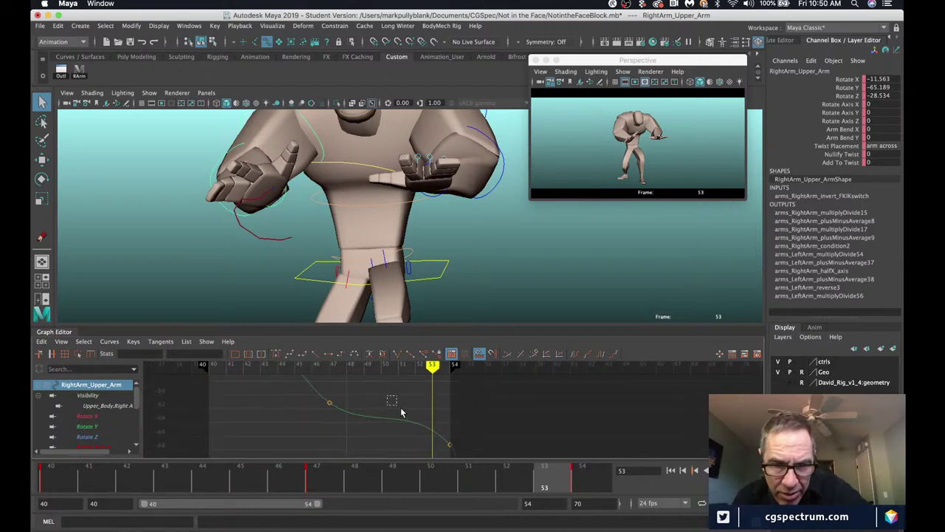
{"action": "left_click", "coordinate": [402, 420]}
{"action": "left_click_drag", "start_coordinate": [305, 415], "coordinate": [306, 413]}
{"action": "middle_click_drag", "start_coordinate": [328, 411], "coordinate": [330, 434]}
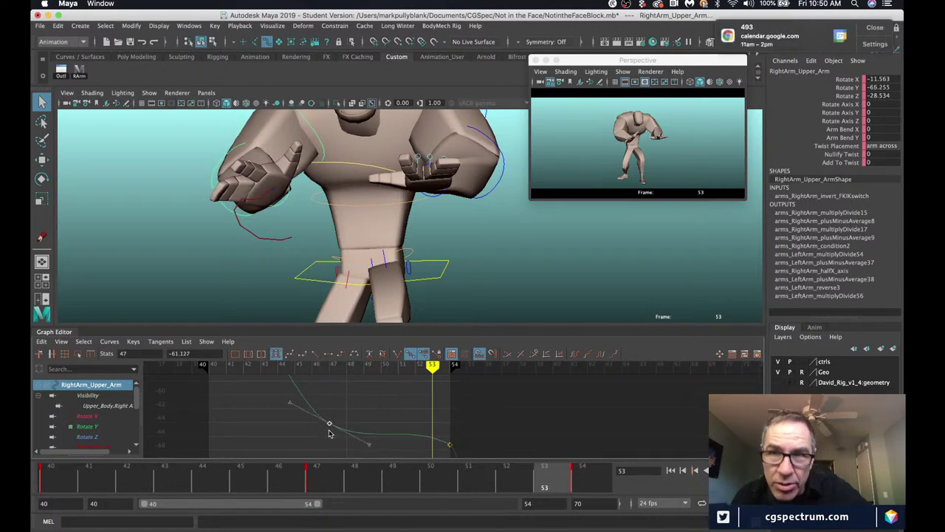
{"action": "left_click", "coordinate": [874, 28]}
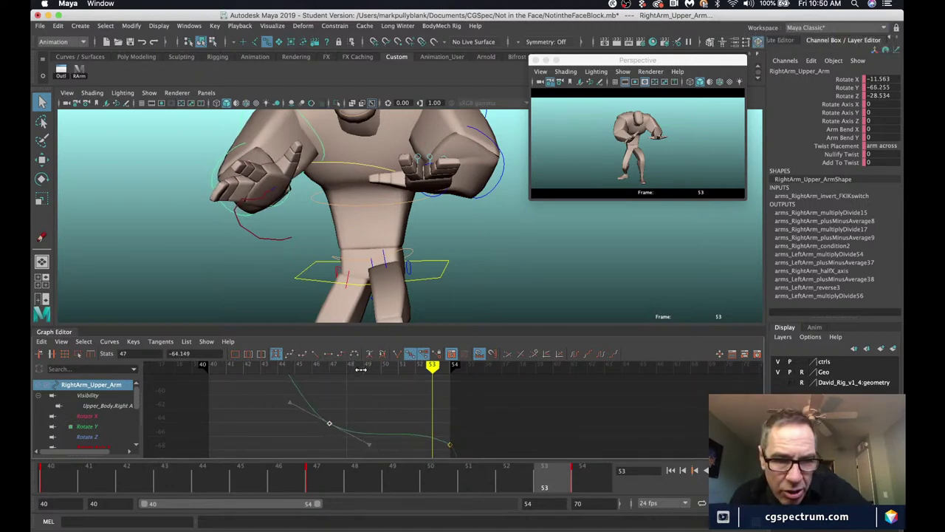
{"action": "middle_click_drag", "start_coordinate": [352, 403], "coordinate": [351, 403]}
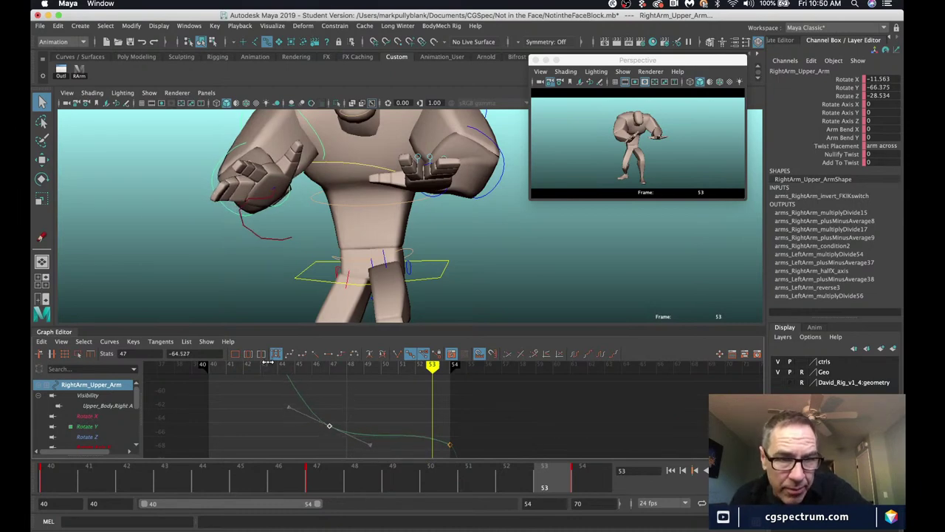
{"action": "scroll", "coordinate": [340, 413], "scroll_direction": "down", "scroll_amount": 2}
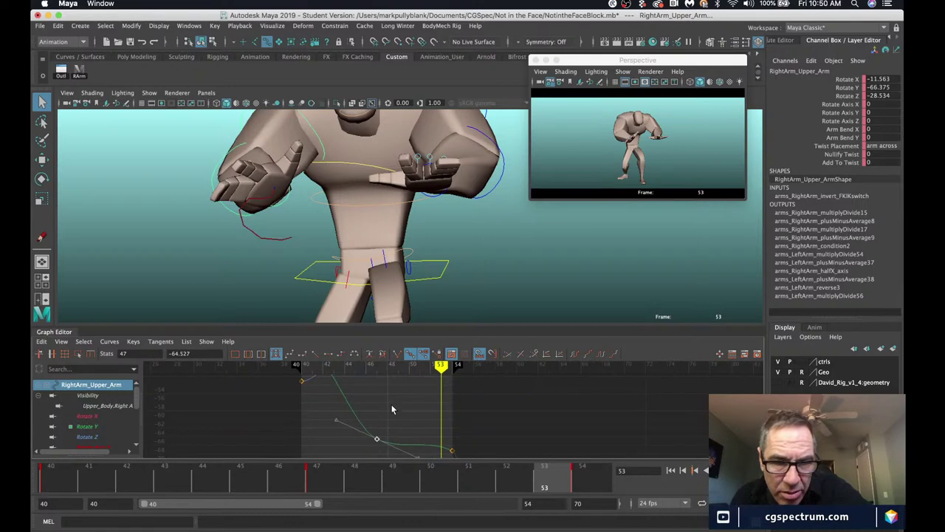
{"action": "mouse_move", "coordinate": [392, 409]}
{"action": "middle_mouse_down", "text": "alt"}
{"action": "mouse_move", "coordinate": [387, 426]}
{"action": "mouse_move", "coordinate": [362, 418]}
{"action": "mouse_move", "coordinate": [355, 432]}
{"action": "middle_mouse_up", "text": "alt"}
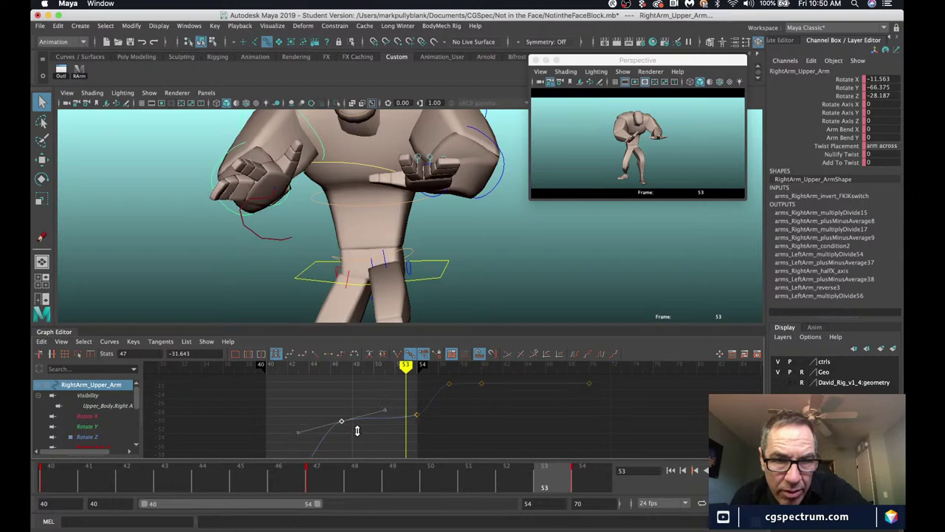
Raise the Spine_Torso_IK control's Rotate Y key at frame 49 to about -3.3.
{"action": "left_click", "coordinate": [353, 174]}
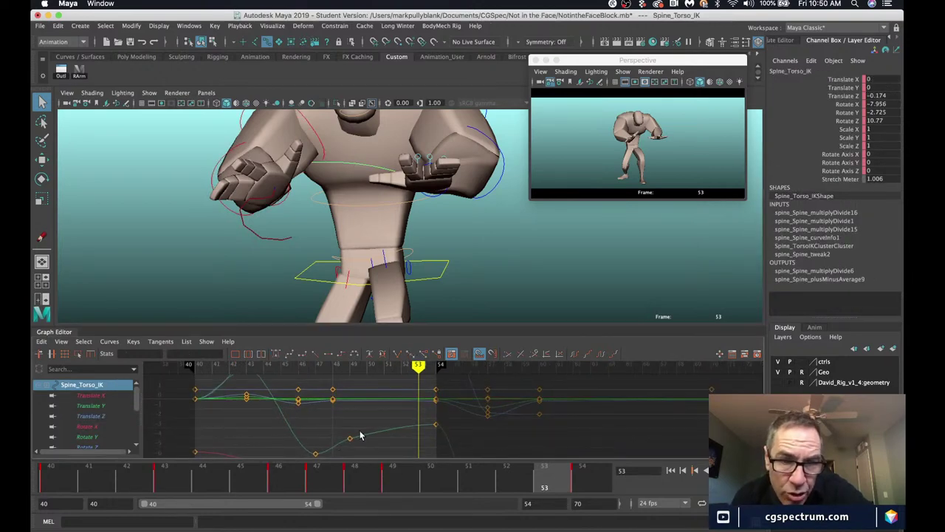
{"action": "left_click", "coordinate": [350, 438]}
{"action": "middle_click_drag", "start_coordinate": [352, 436], "coordinate": [364, 420]}
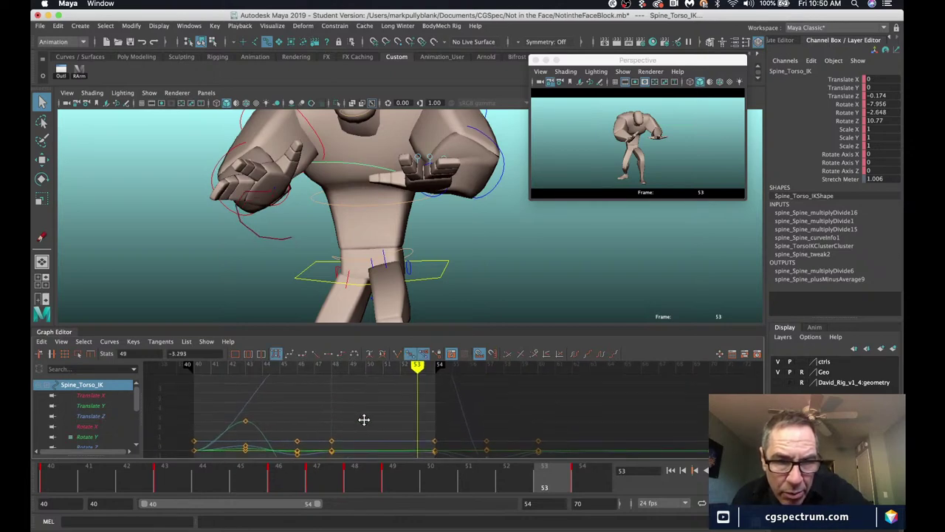
Delete the torso control's Rotate Z key at frame 48.
{"action": "right_click_drag", "start_coordinate": [365, 420], "coordinate": [349, 388], "text": "alt"}
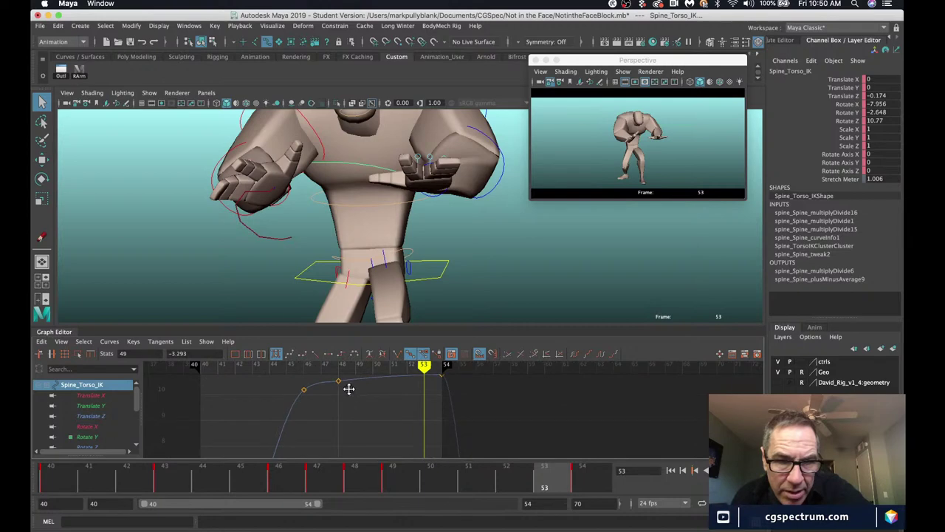
{"action": "middle_click_drag", "start_coordinate": [349, 389], "coordinate": [342, 417], "text": "alt"}
{"action": "left_click", "coordinate": [323, 408]}
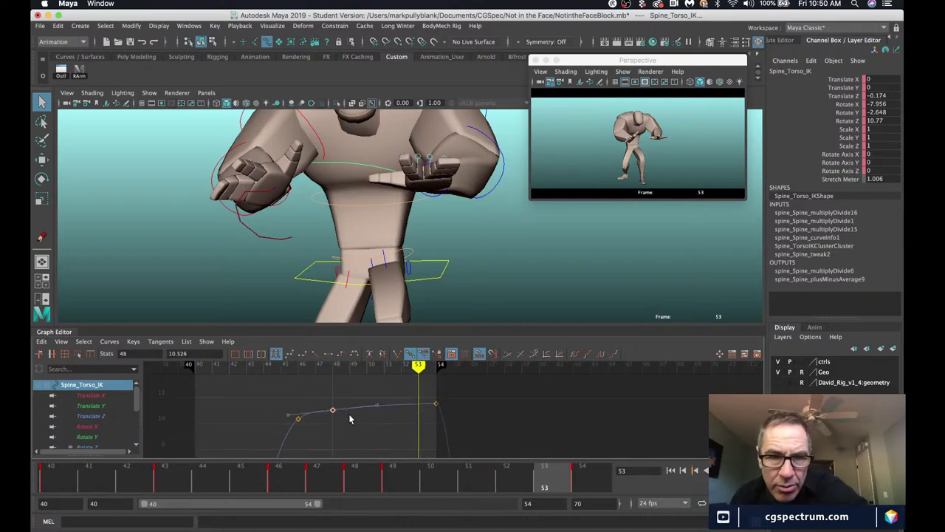
{"action": "key", "text": "Delete"}
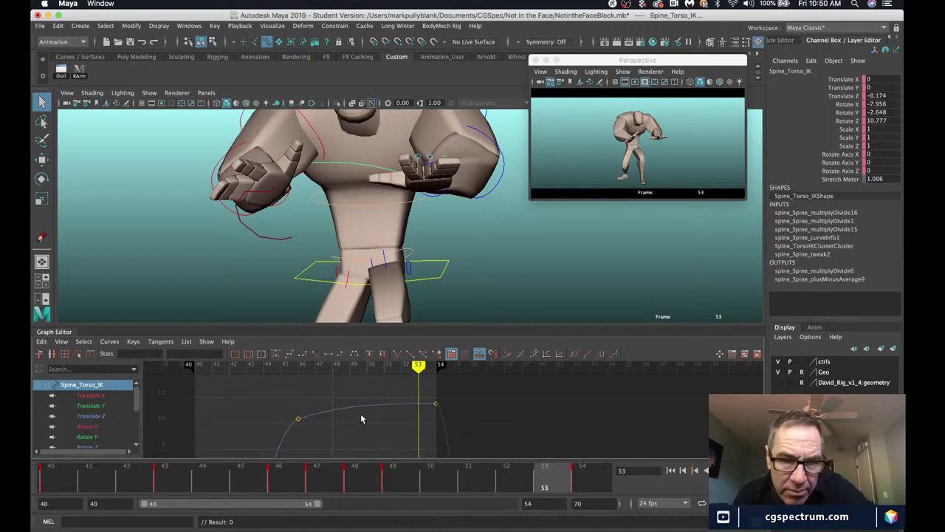
Try to raise the torso control's Rotate X keys at frames 48 and 54, and undo the move.
{"action": "mouse_move", "coordinate": [360, 418]}
{"action": "right_mouse_down", "text": "alt"}
{"action": "mouse_move", "coordinate": [350, 449]}
{"action": "mouse_move", "coordinate": [348, 413]}
{"action": "mouse_move", "coordinate": [359, 420]}
{"action": "right_mouse_up", "text": "alt"}
{"action": "middle_click_drag", "start_coordinate": [359, 421], "coordinate": [354, 393], "text": "alt"}
{"action": "right_click_drag", "start_coordinate": [354, 394], "coordinate": [286, 421], "text": "alt"}
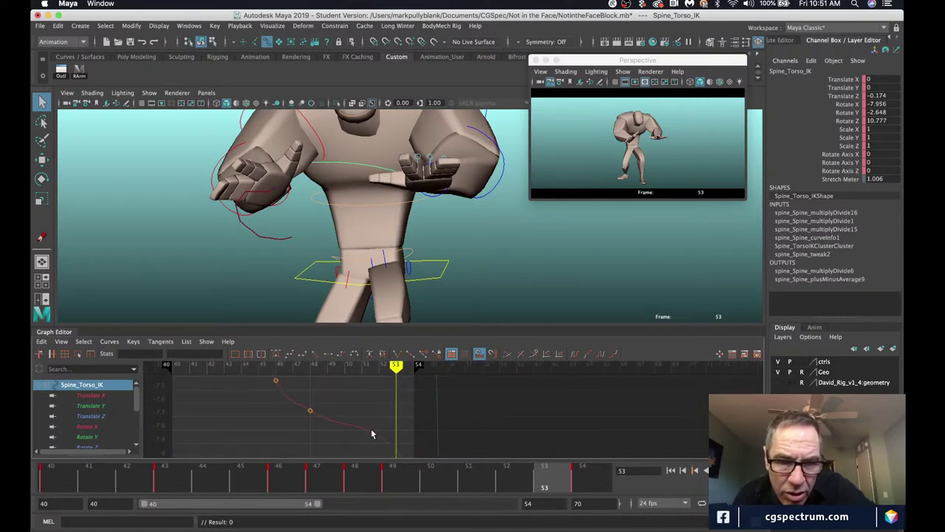
{"action": "right_click_drag", "start_coordinate": [372, 434], "coordinate": [360, 413], "text": "alt"}
{"action": "left_click_drag", "start_coordinate": [330, 397], "coordinate": [200, 448]}
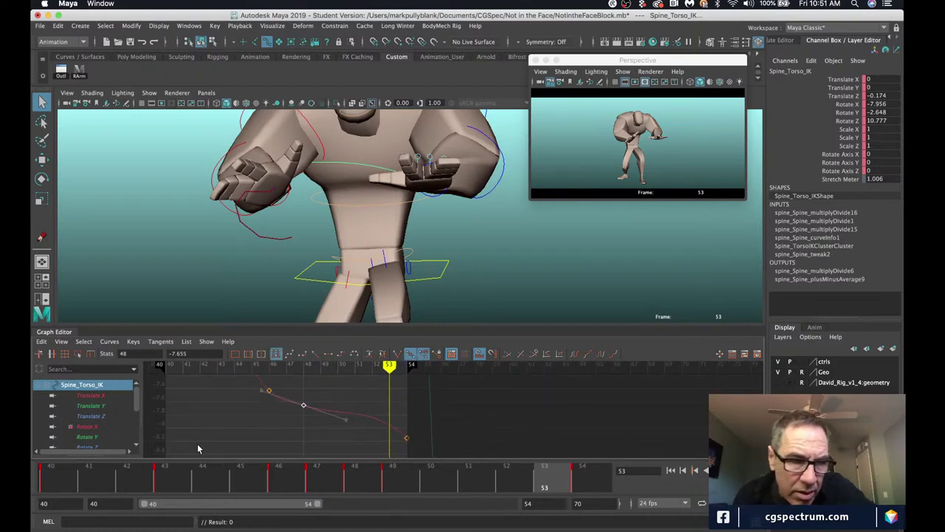
{"action": "left_click_drag", "start_coordinate": [465, 387], "coordinate": [340, 442]}
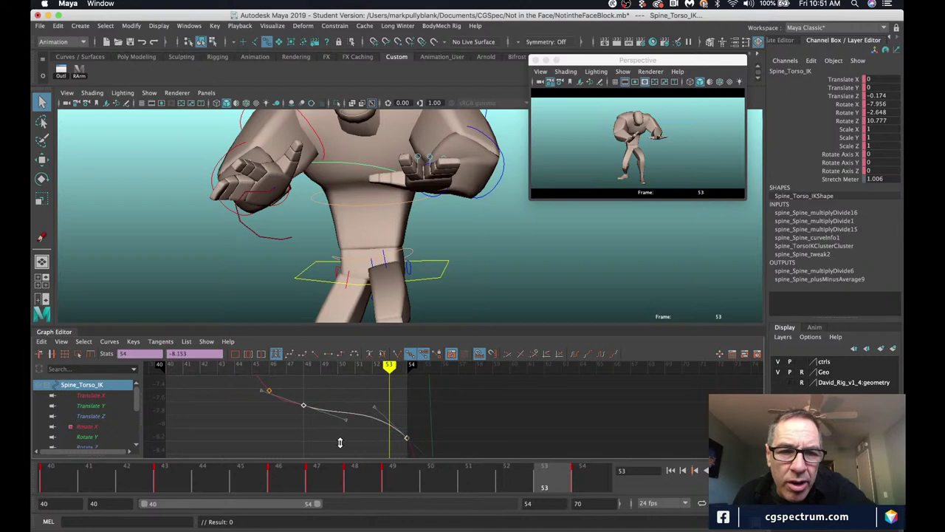
{"action": "middle_click_drag", "start_coordinate": [342, 422], "coordinate": [348, 389]}
{"action": "key", "text": "ctrl+z"}
{"action": "key", "text": "ctrl+z"}
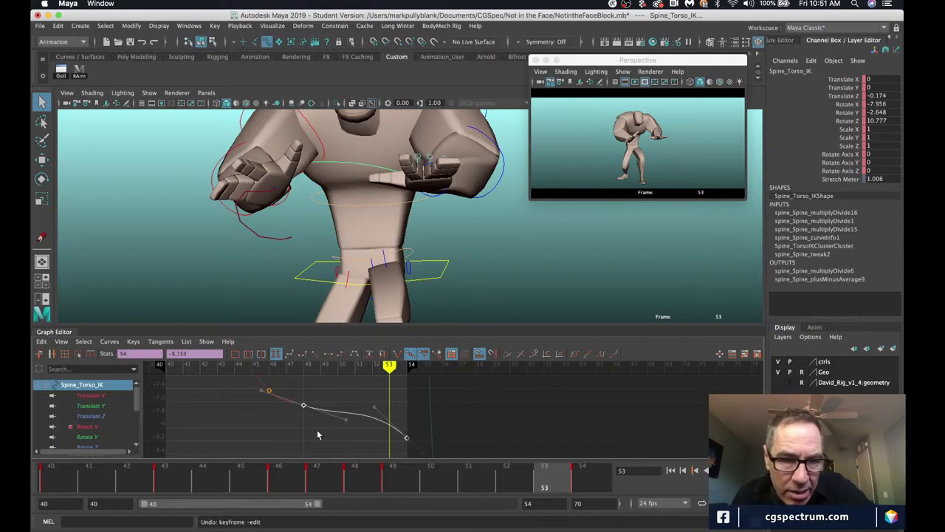
Delete the torso control's Rotate X key at frame 48 and lower its frame 46 key to about -7.8.
{"action": "left_click", "coordinate": [289, 436]}
{"action": "key", "text": "ctrl+z"}
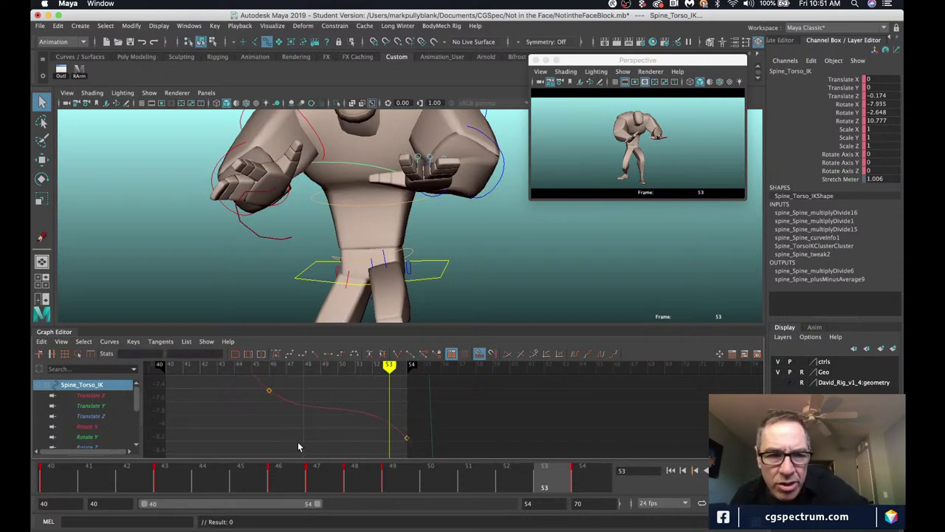
{"action": "left_click", "coordinate": [406, 439]}
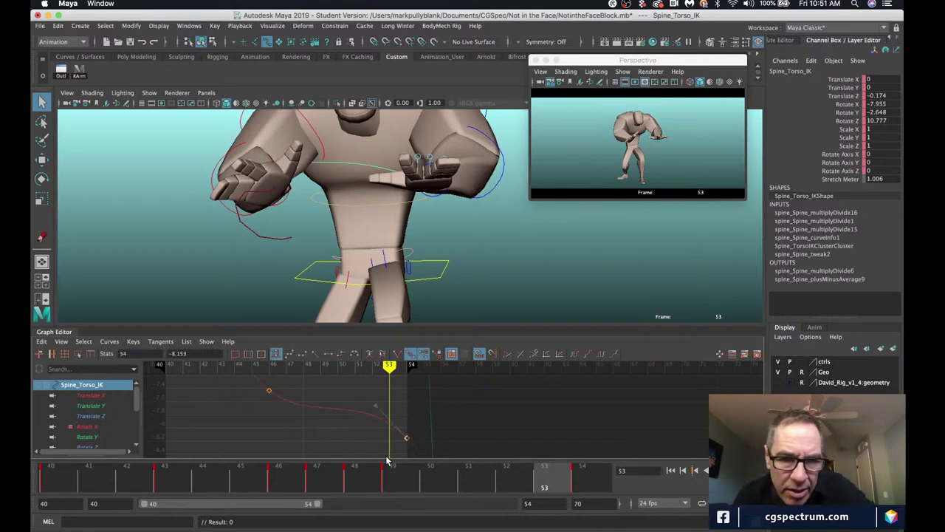
{"action": "left_click", "coordinate": [269, 391]}
{"action": "middle_click_drag", "start_coordinate": [264, 426], "coordinate": [301, 429]}
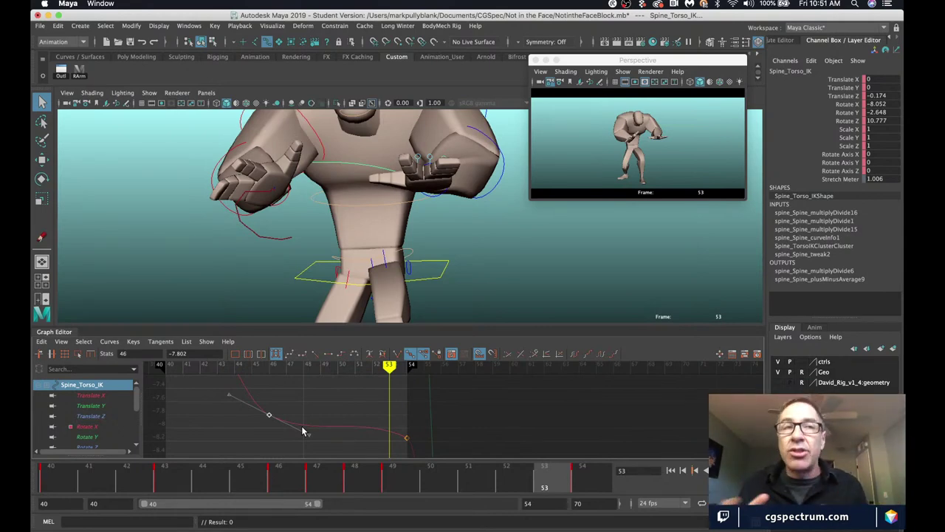
Playblast frames 40 to 54 from the Perspective camera view, replay the enlarged movie and close it.
{"action": "left_click", "coordinate": [718, 154]}
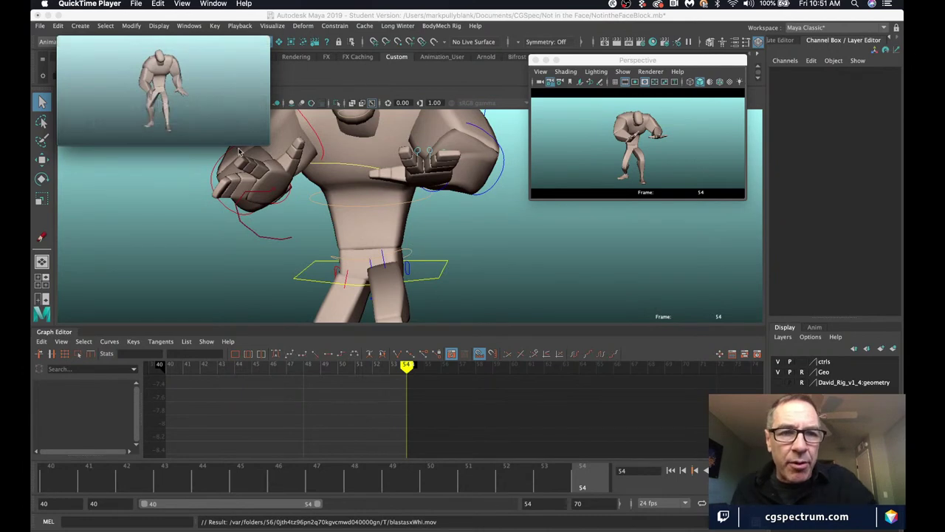
{"action": "key", "text": "super+1"}
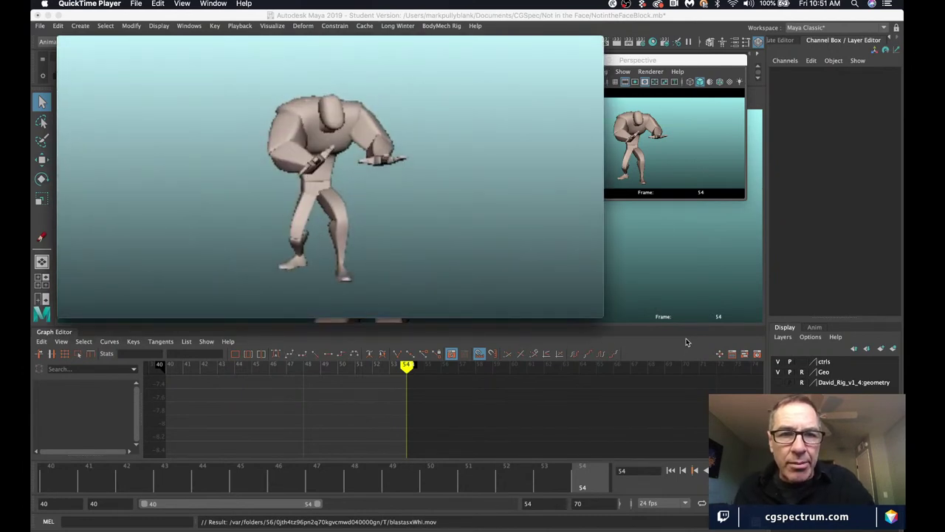
{"action": "mouse_move", "coordinate": [476, 283]}
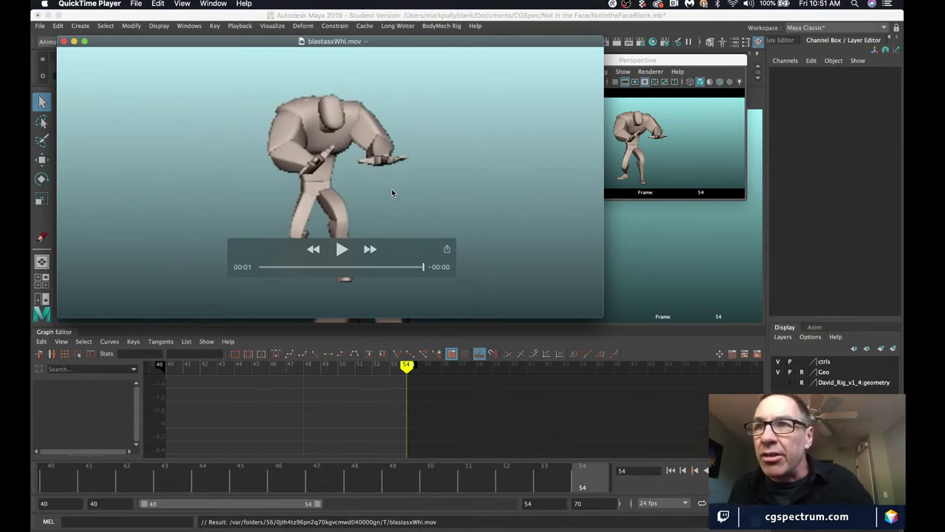
{"action": "key", "text": "space"}
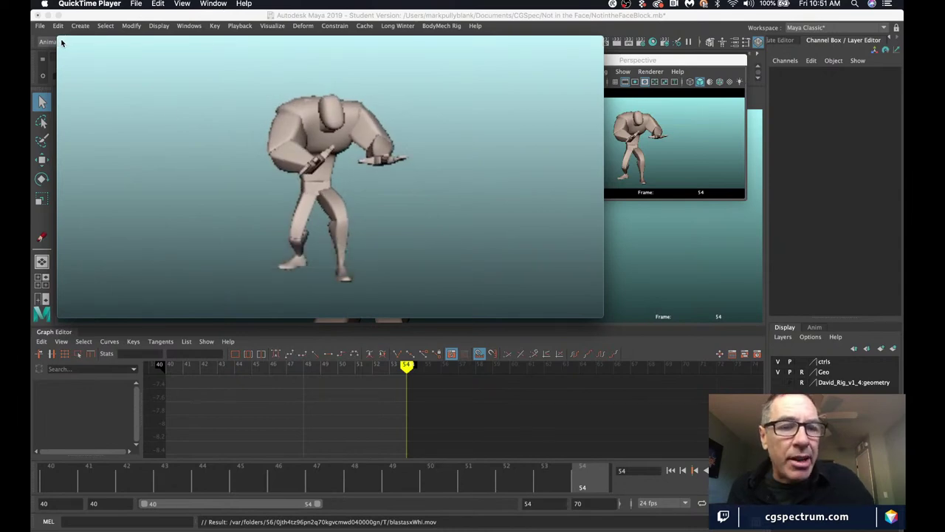
{"action": "left_click", "coordinate": [65, 41]}
Select the Head_Neck control and move its frame 45 keys to frame 47.
{"action": "left_click", "coordinate": [63, 489]}
{"action": "left_click_drag", "start_coordinate": [64, 490], "coordinate": [581, 485]}
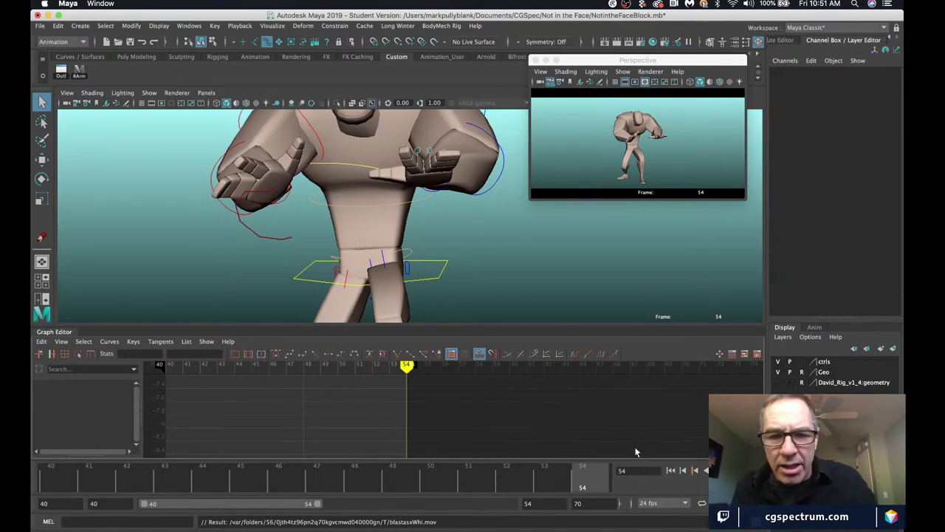
{"action": "left_click_drag", "start_coordinate": [344, 179], "coordinate": [430, 222], "text": "alt"}
{"action": "left_click", "coordinate": [421, 193]}
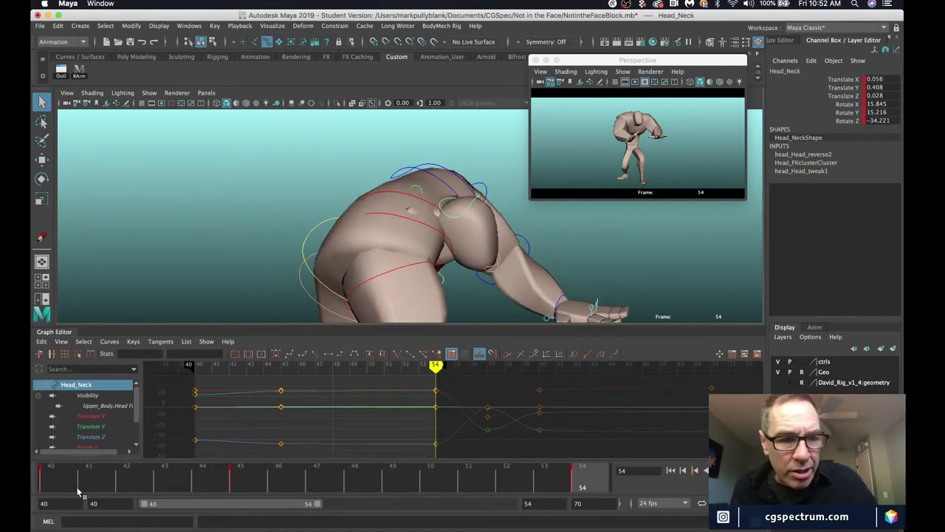
{"action": "left_click", "coordinate": [53, 487]}
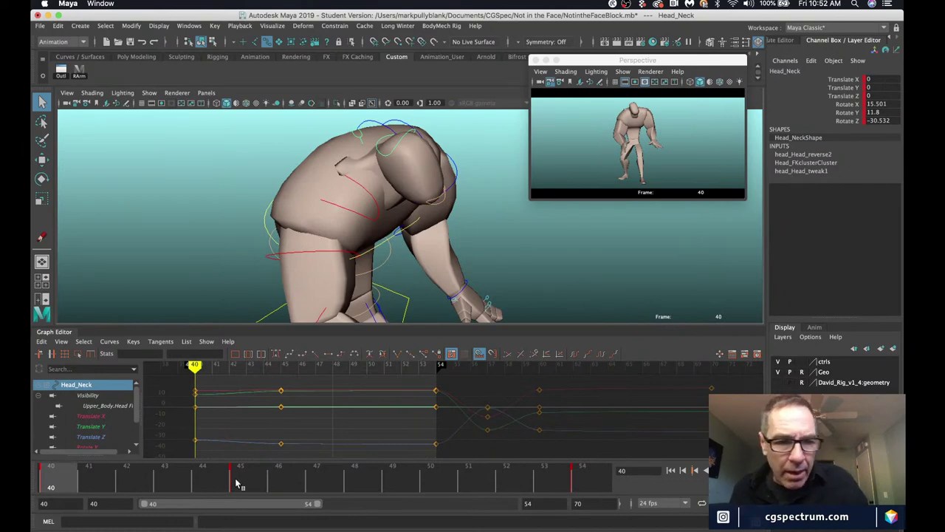
{"action": "left_click", "coordinate": [244, 485]}
{"action": "left_click", "coordinate": [249, 486], "text": "shift"}
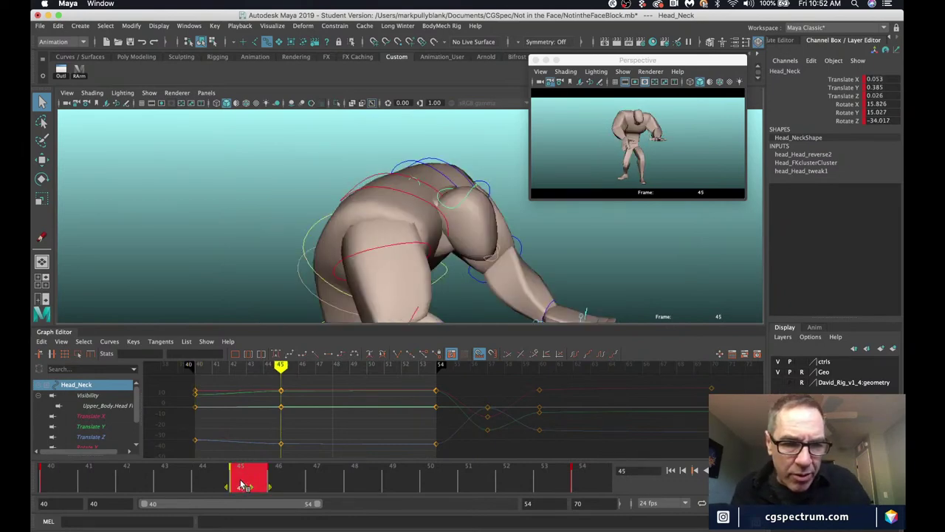
{"action": "left_click_drag", "start_coordinate": [243, 485], "coordinate": [320, 485]}
Check the head motion from frame 40, then shift the Head_Neck control's frame 47 keys to frame 48.
{"action": "left_click", "coordinate": [60, 482]}
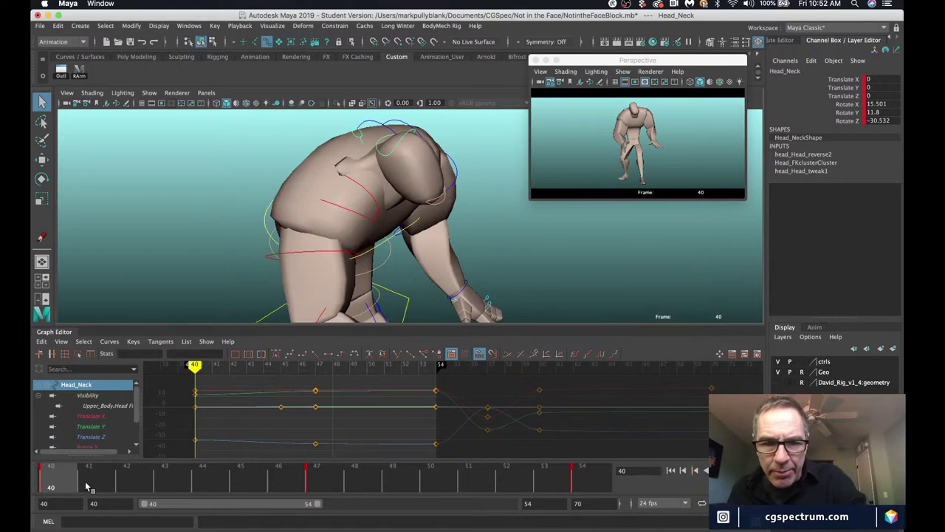
{"action": "left_click", "coordinate": [87, 485]}
{"action": "key", "text": "alt+period"}
{"action": "key", "text": "alt+period"}
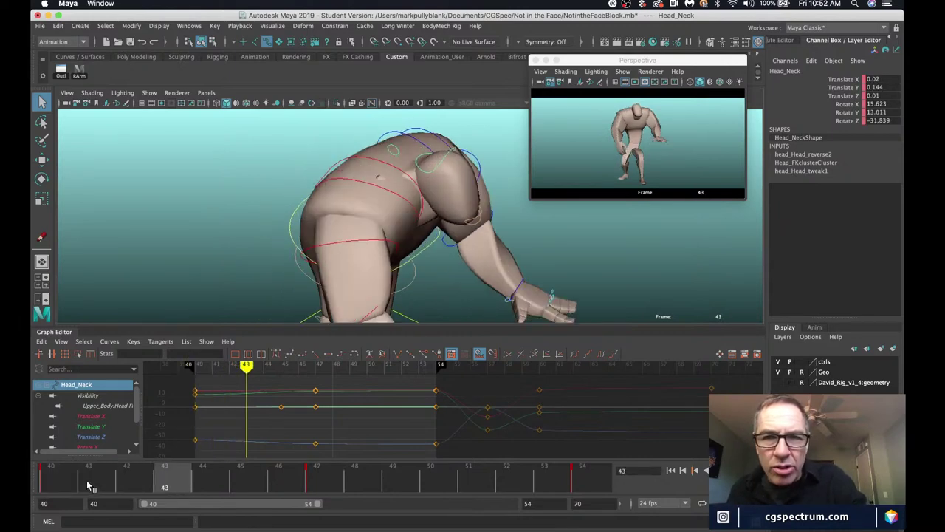
{"action": "left_click_drag", "start_coordinate": [190, 485], "coordinate": [289, 488]}
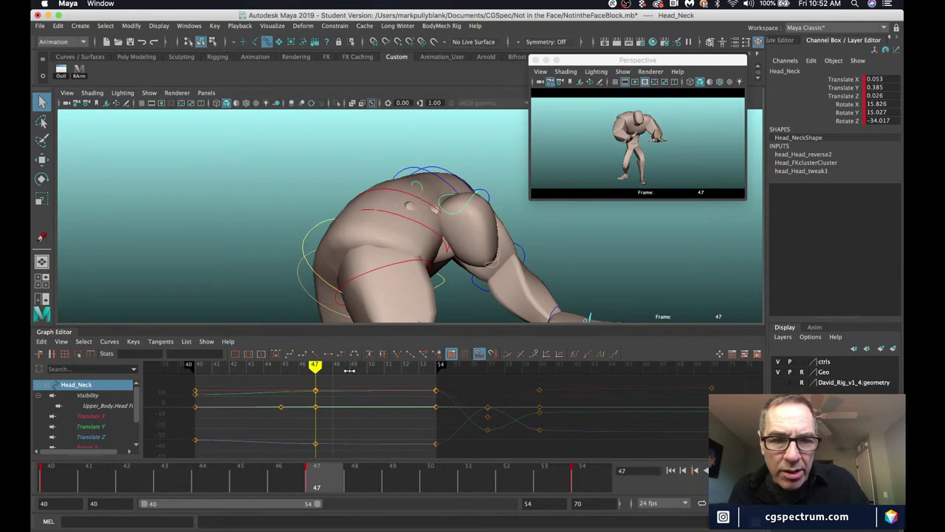
{"action": "left_click", "coordinate": [329, 480], "text": "shift"}
{"action": "left_click_drag", "start_coordinate": [363, 484], "coordinate": [359, 486]}
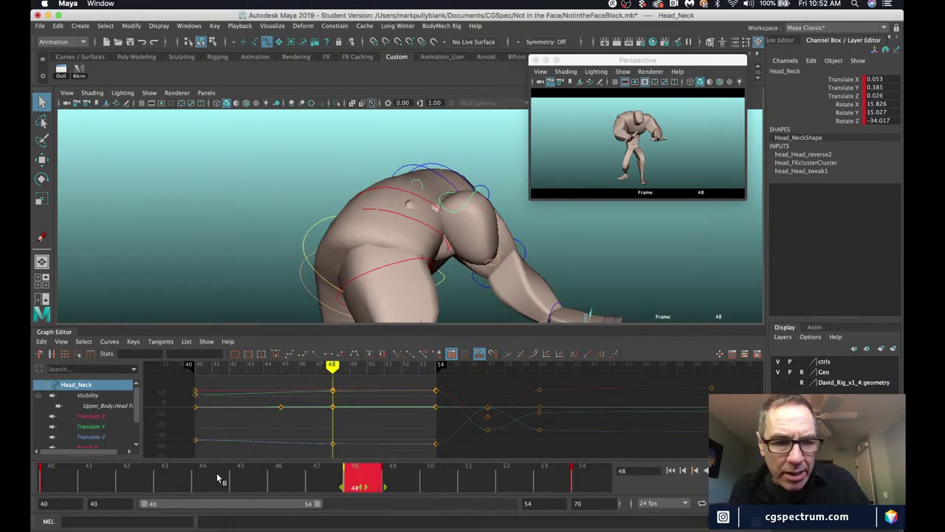
Rotate the Head_Neck control at frame 43 to about 8.9, 18.1 and -56.5 degrees in X, Y and Z, and key the rotation.
{"action": "left_click", "coordinate": [69, 483]}
{"action": "key", "text": "alt+v"}
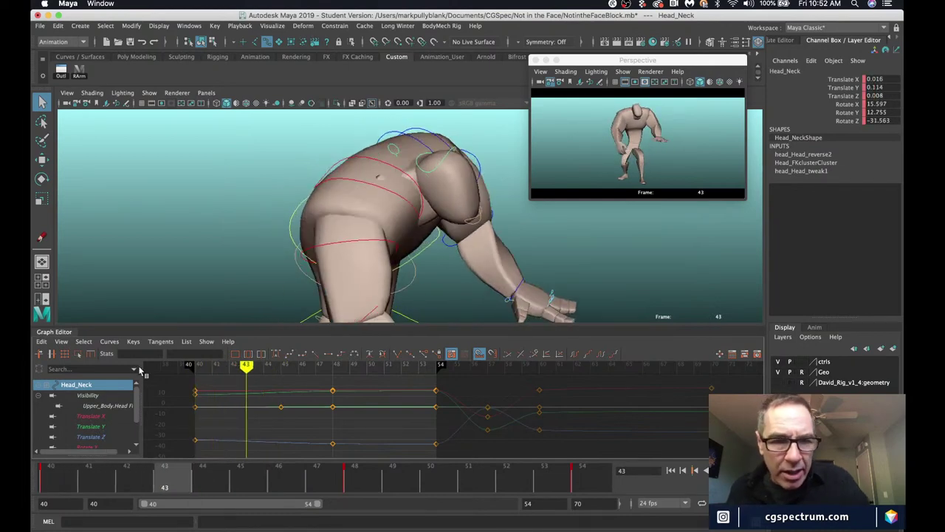
{"action": "key", "text": "e"}
{"action": "left_click_drag", "start_coordinate": [415, 185], "coordinate": [404, 175]}
{"action": "key", "text": "shift+e"}
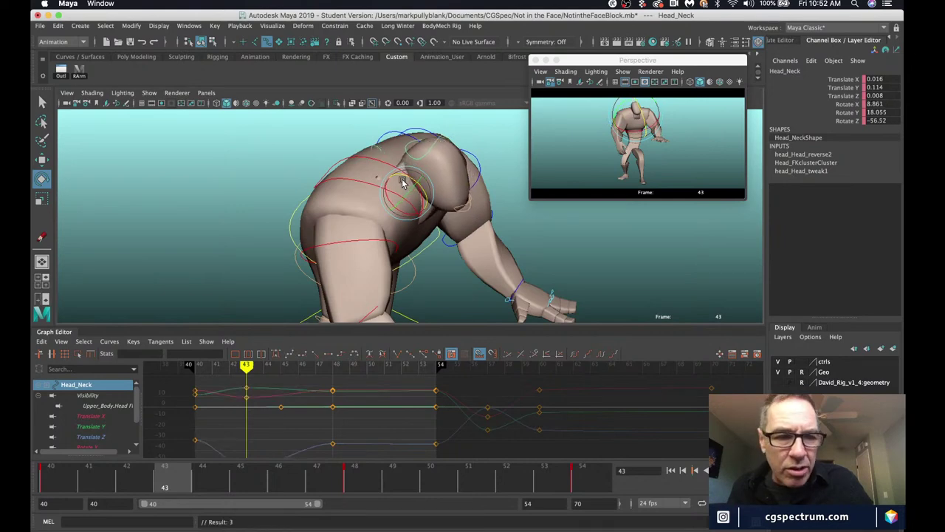
Move the Head_Neck control at frame 45 and key it, and adjust its position at frame 48.
{"action": "left_click", "coordinate": [66, 485]}
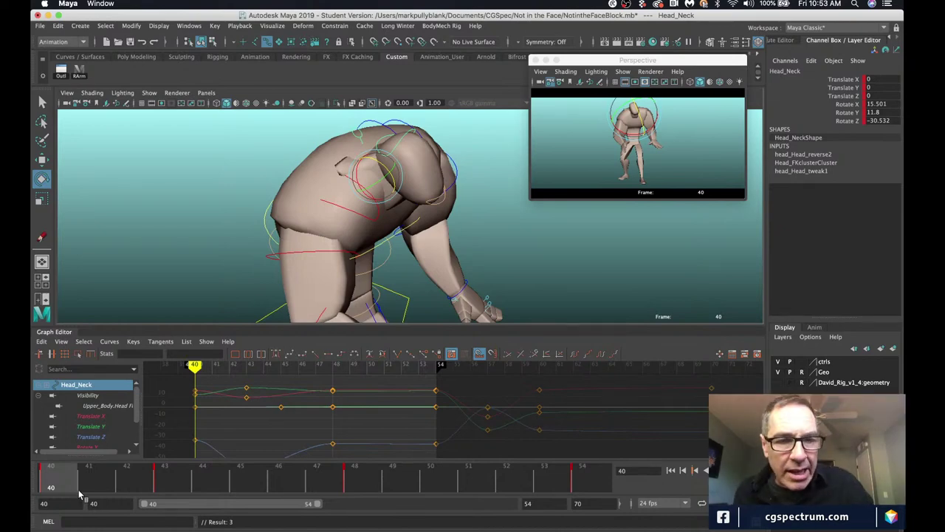
{"action": "left_click_drag", "start_coordinate": [78, 498], "coordinate": [239, 499]}
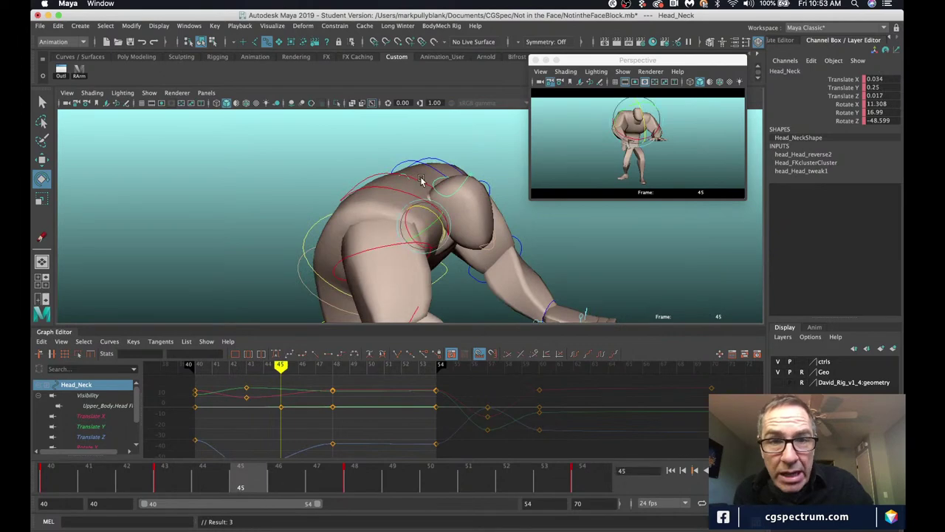
{"action": "key", "text": "w"}
{"action": "left_click_drag", "start_coordinate": [442, 206], "coordinate": [424, 178]}
{"action": "key", "text": "s"}
{"action": "left_click_drag", "start_coordinate": [62, 474], "coordinate": [348, 475]}
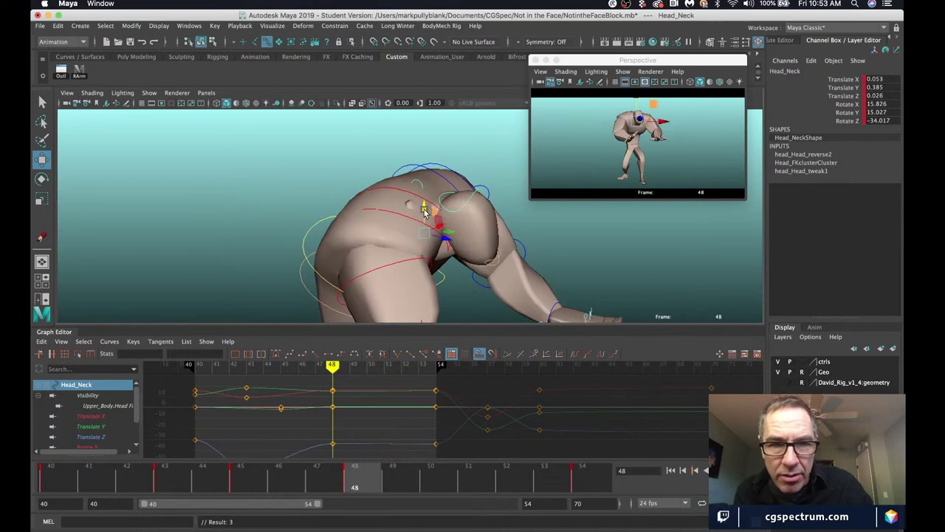
{"action": "left_click_drag", "start_coordinate": [427, 220], "coordinate": [421, 299]}
Playblast the head animation over frames 40 to 54, replay the movie enlarged and close it.
{"action": "left_click_drag", "start_coordinate": [347, 476], "coordinate": [88, 478]}
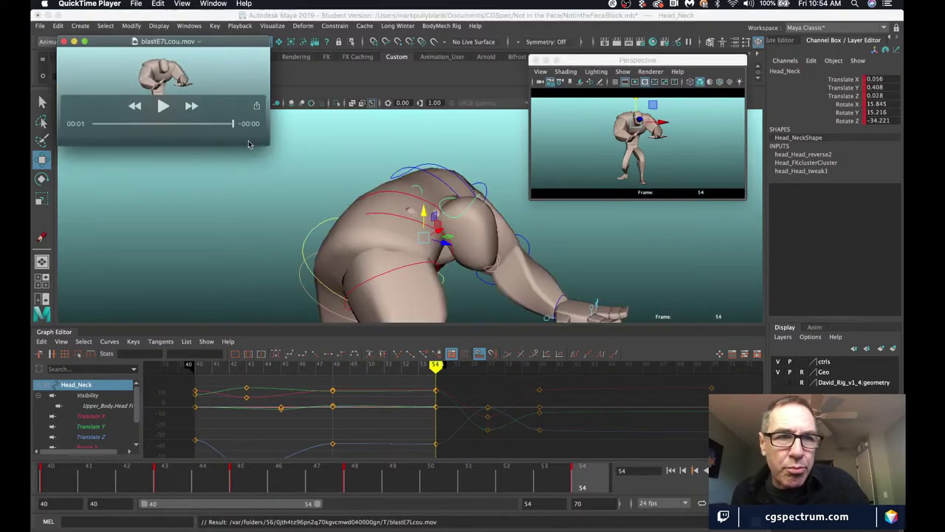
{"action": "left_click_drag", "start_coordinate": [268, 142], "coordinate": [685, 447]}
{"action": "mouse_move", "coordinate": [356, 164]}
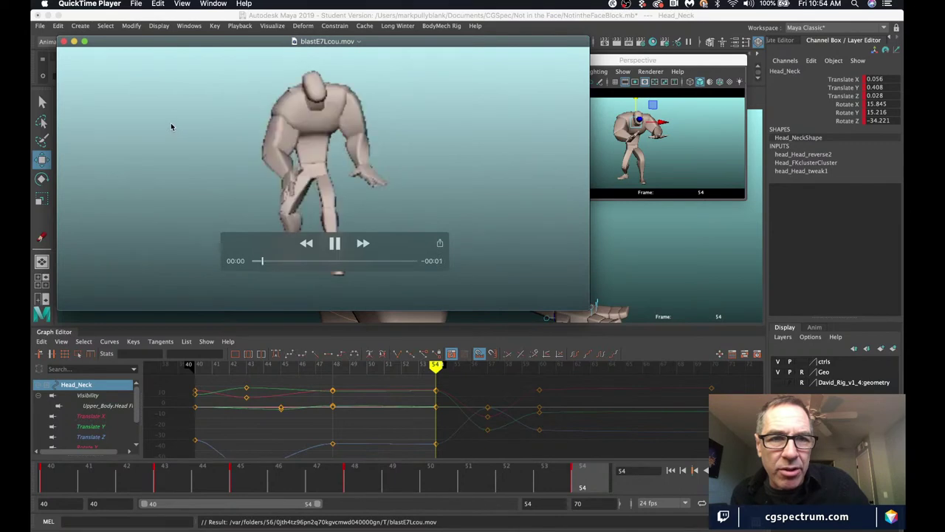
{"action": "left_click", "coordinate": [64, 42]}
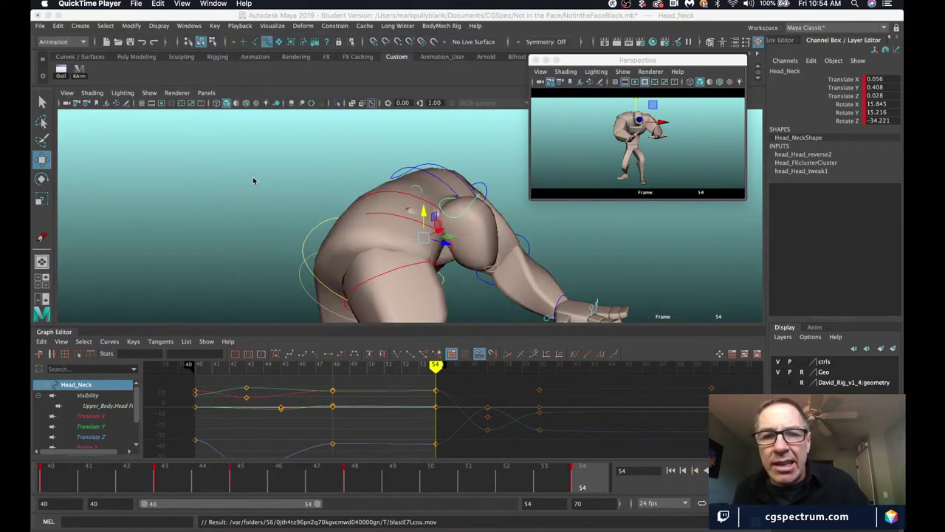
Select all of the character's controls and delete every key between frames 40 and 54.
{"action": "key", "text": "f"}
{"action": "left_click", "coordinate": [333, 245]}
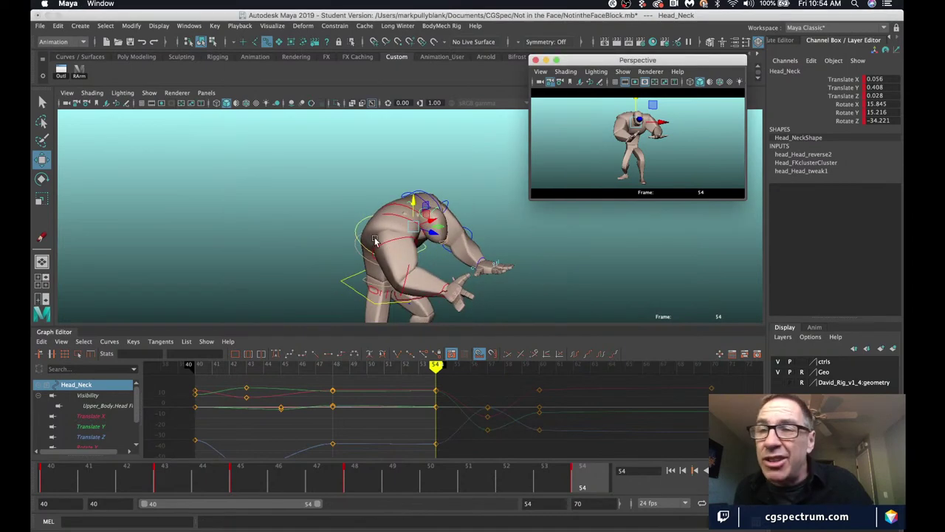
{"action": "key", "text": "a"}
{"action": "left_click_drag", "start_coordinate": [299, 154], "coordinate": [266, 204], "text": "alt"}
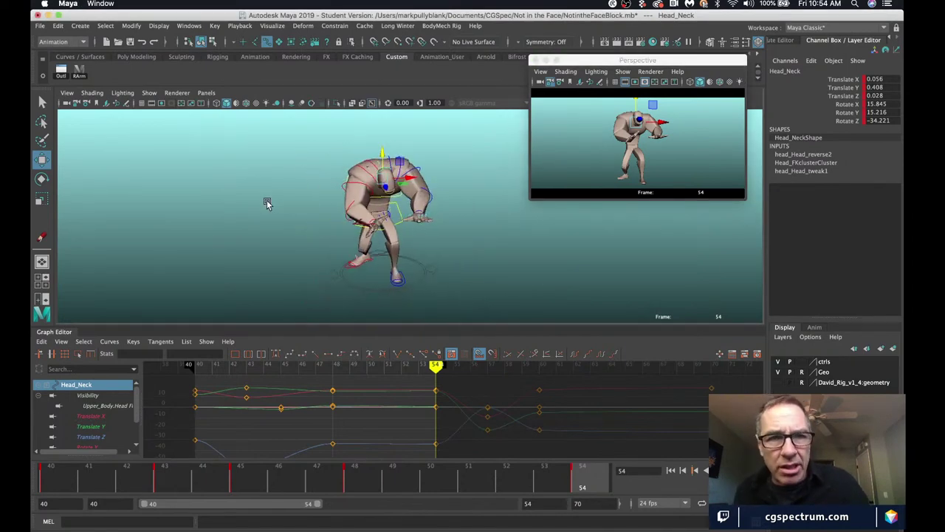
{"action": "left_click_drag", "start_coordinate": [241, 143], "coordinate": [350, 218]}
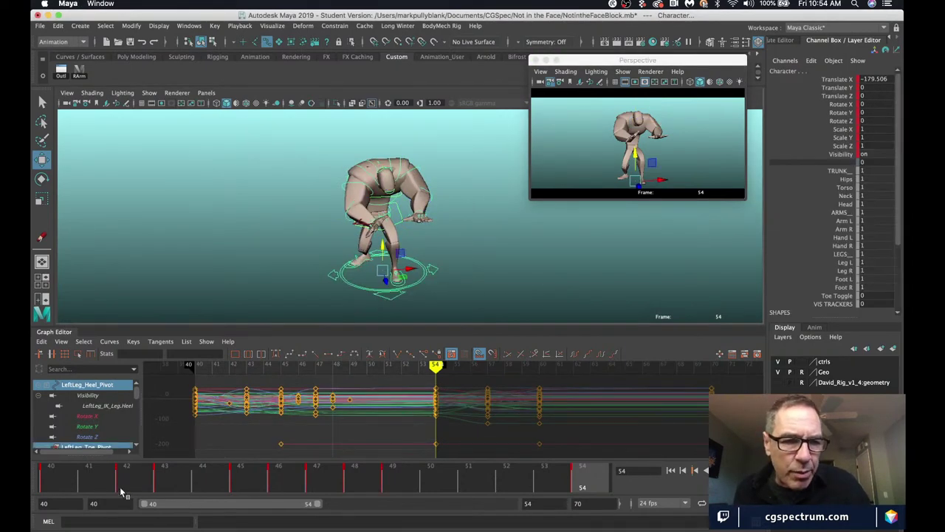
{"action": "left_click", "coordinate": [52, 476]}
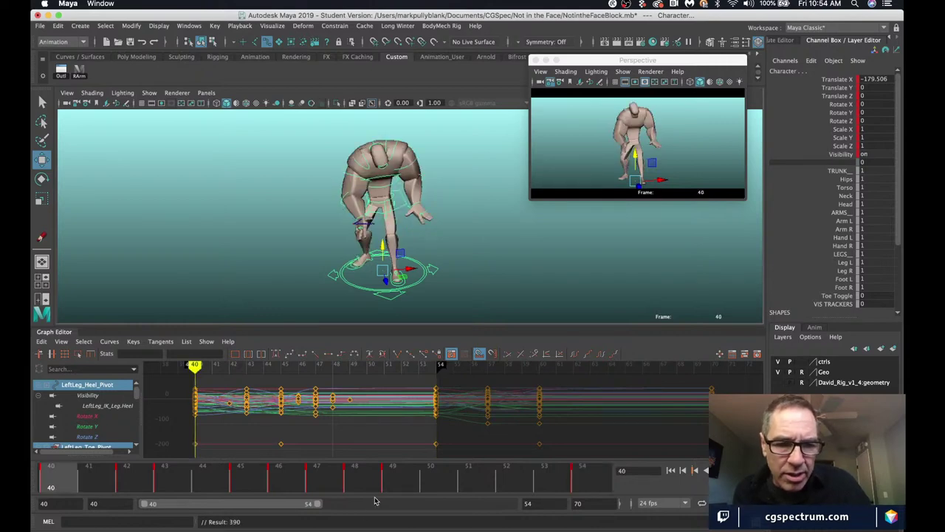
{"action": "left_click", "coordinate": [242, 486]}
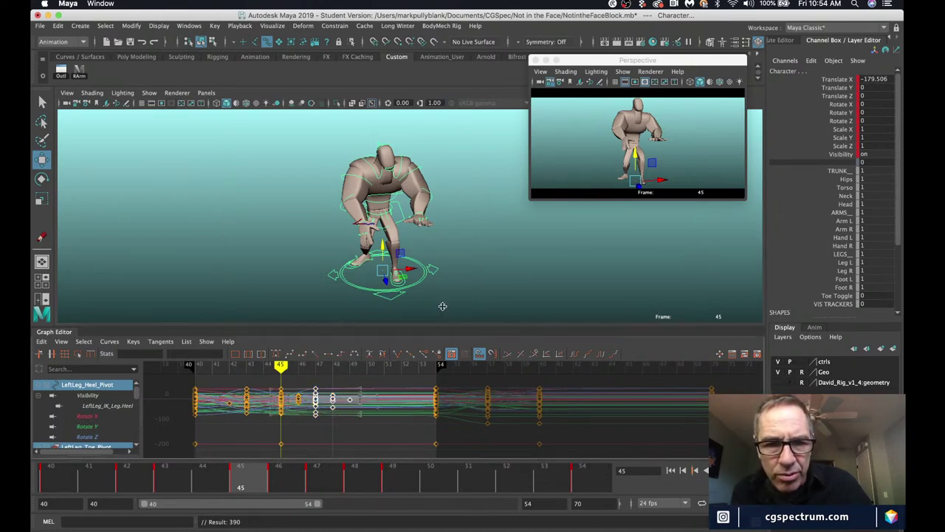
{"action": "left_click", "coordinate": [301, 488]}
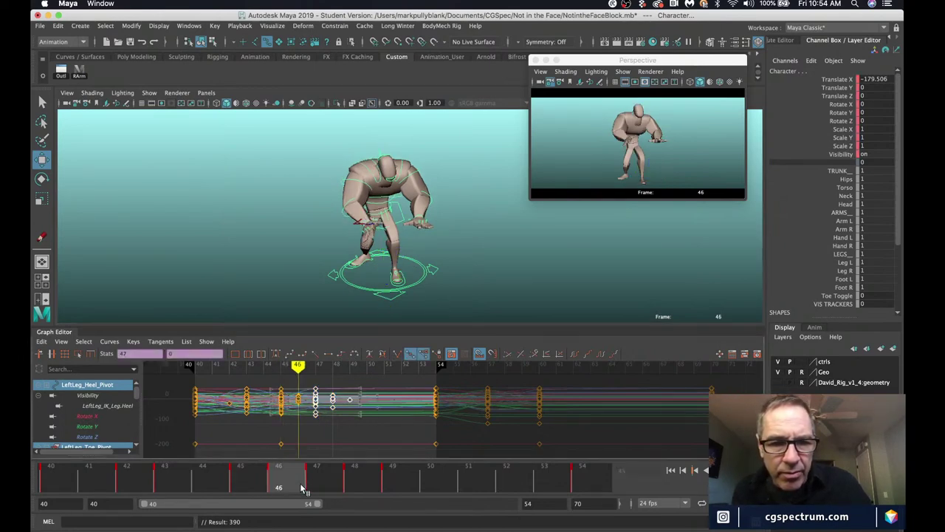
{"action": "left_click", "coordinate": [310, 487]}
{"action": "left_click_drag", "start_coordinate": [310, 488], "coordinate": [656, 501]}
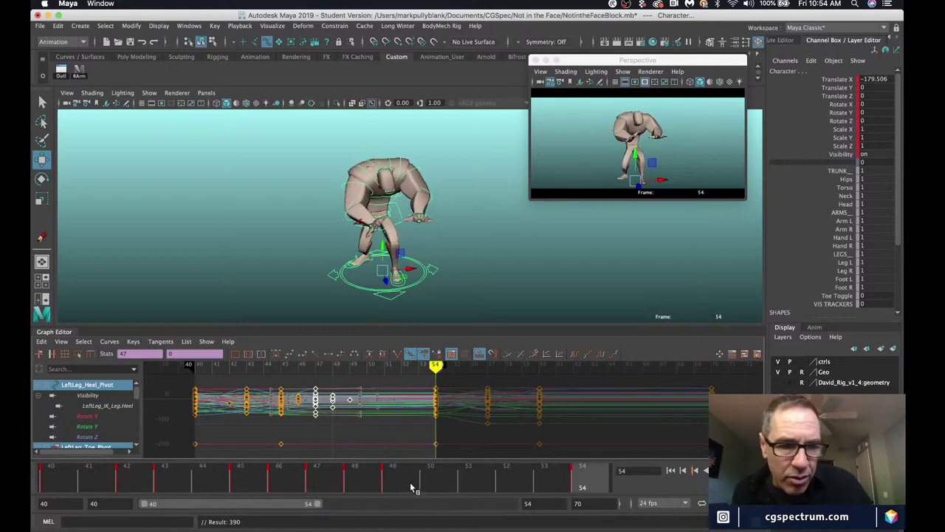
{"action": "left_click_drag", "start_coordinate": [417, 487], "coordinate": [111, 484], "text": "shift"}
{"action": "right_click", "coordinate": [152, 487]}
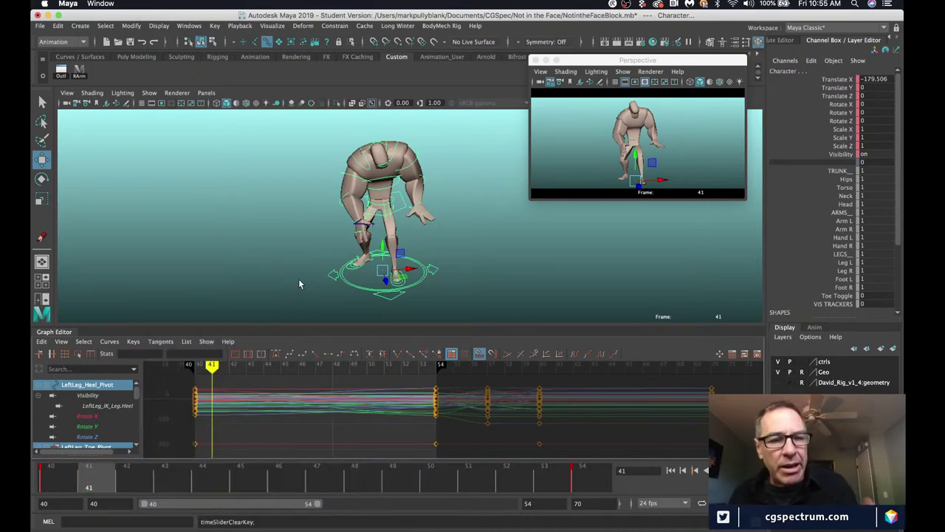
Delete motionTrail1Handle in the Outliner and close the Outliner.
{"action": "left_click", "coordinate": [510, 478]}
{"action": "left_click", "coordinate": [61, 72]}
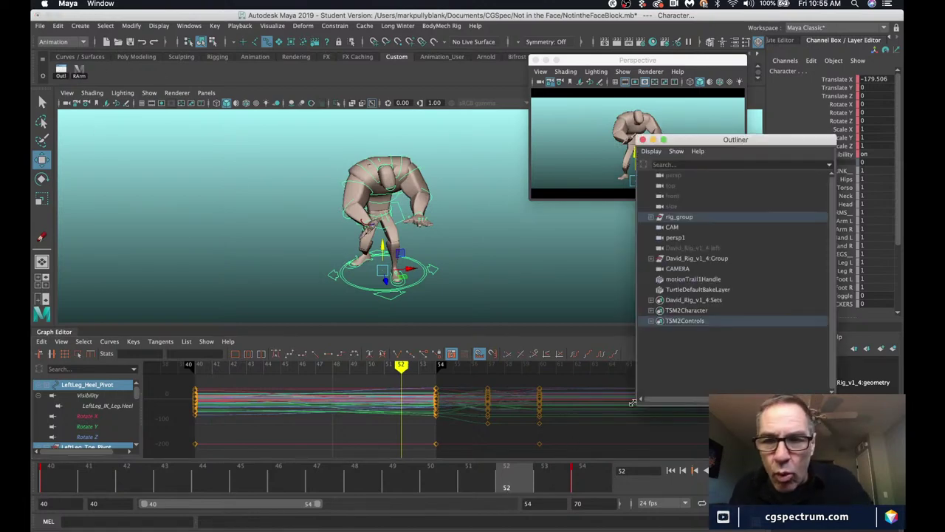
{"action": "left_click", "coordinate": [687, 279]}
{"action": "key", "text": "Delete"}
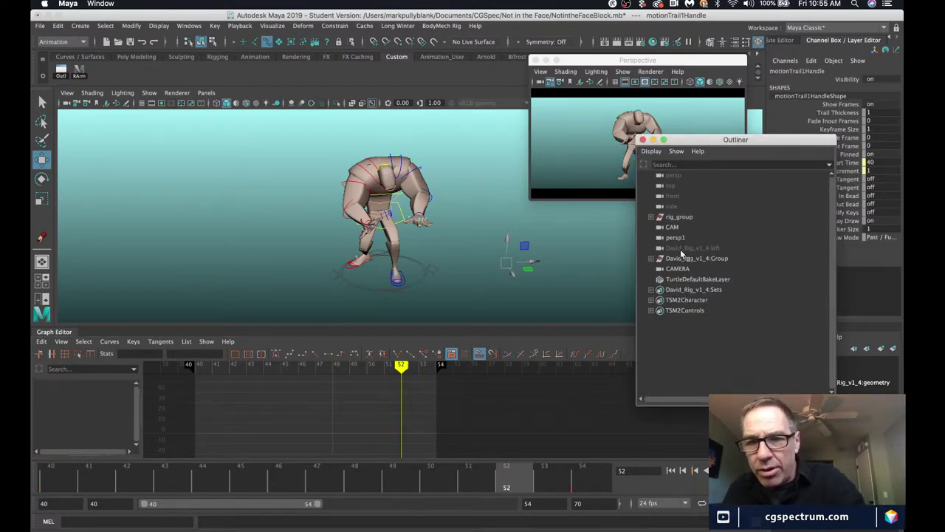
{"action": "left_click", "coordinate": [642, 140]}
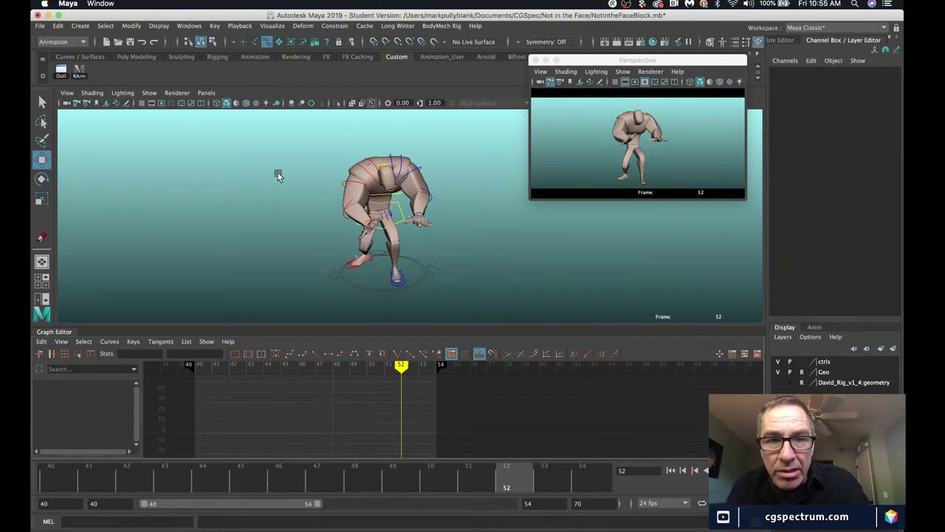
Key all of the character's controls at frame 52, move those keys to frame 45 and check the motion between frames 40 and 54.
{"action": "left_click", "coordinate": [369, 292]}
{"action": "key", "text": "s"}
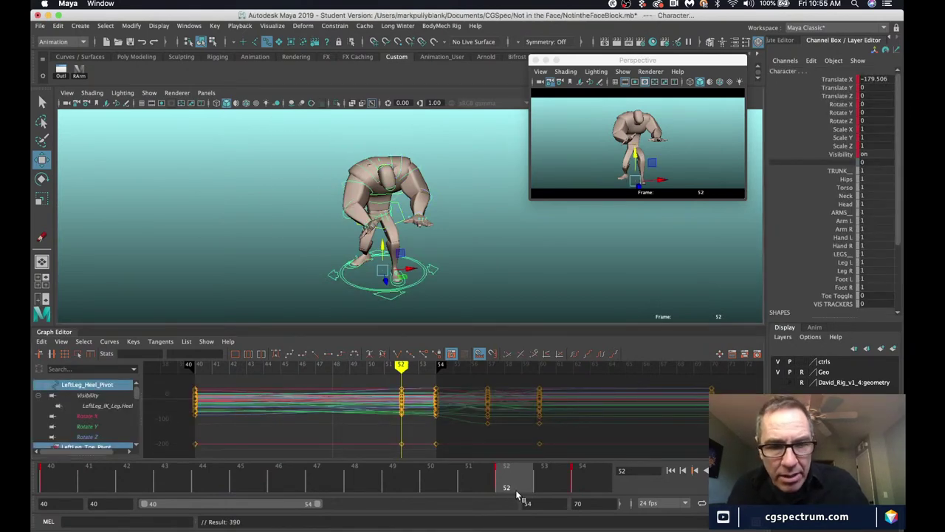
{"action": "left_click", "coordinate": [510, 487], "text": "shift"}
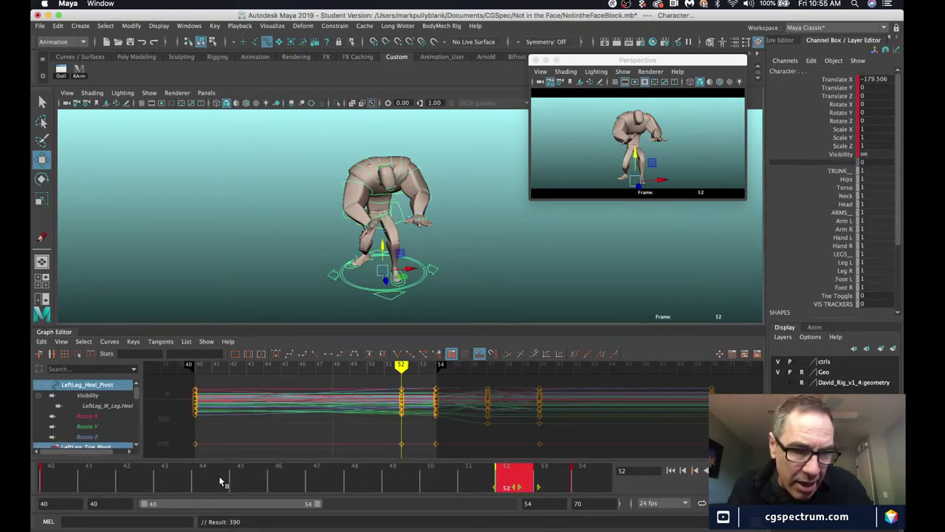
{"action": "left_click_drag", "start_coordinate": [513, 484], "coordinate": [244, 484]}
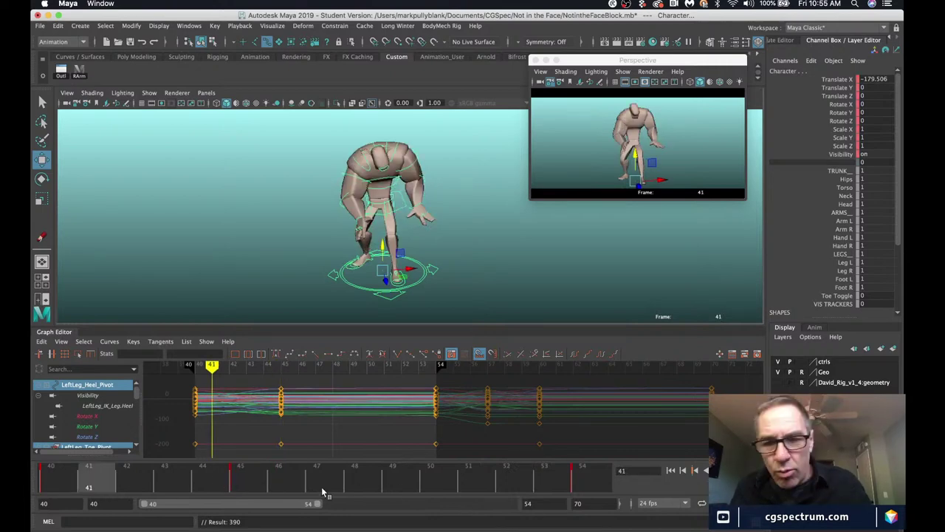
{"action": "left_click_drag", "start_coordinate": [127, 489], "coordinate": [545, 488]}
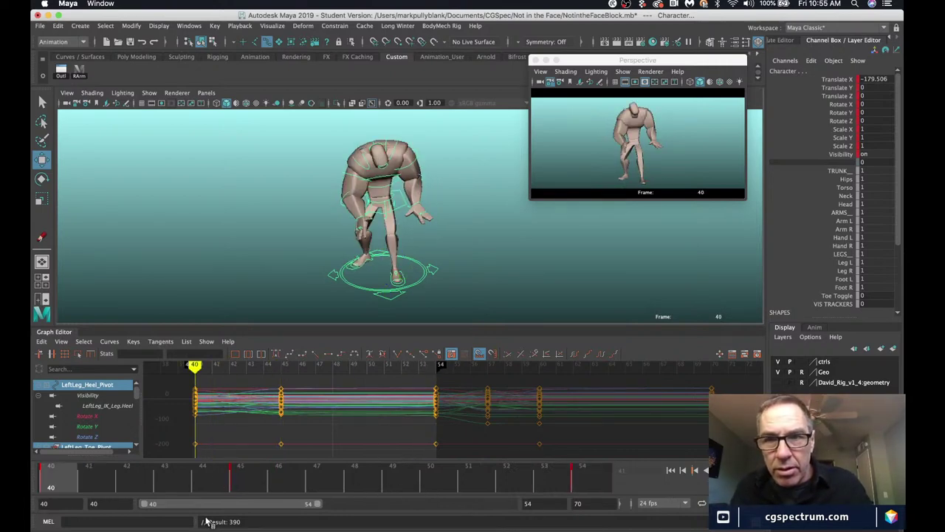
{"action": "key", "text": "Escape"}
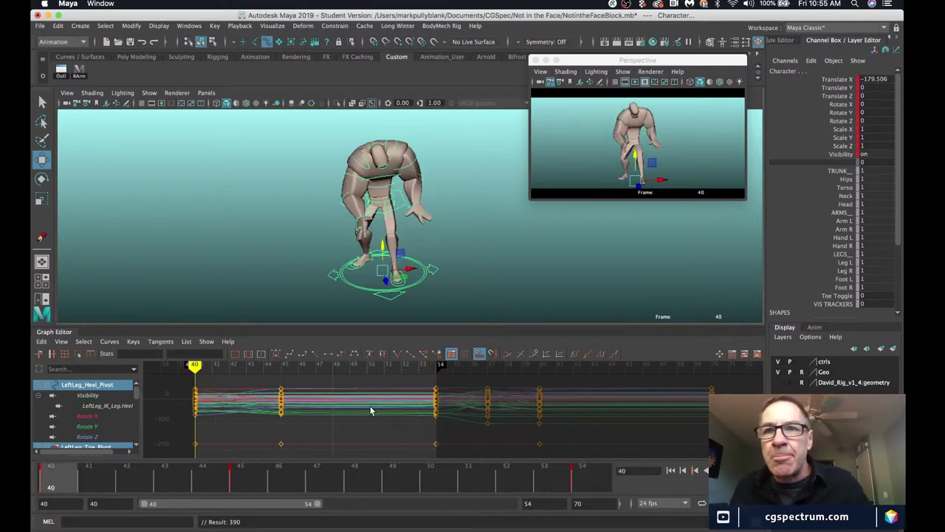